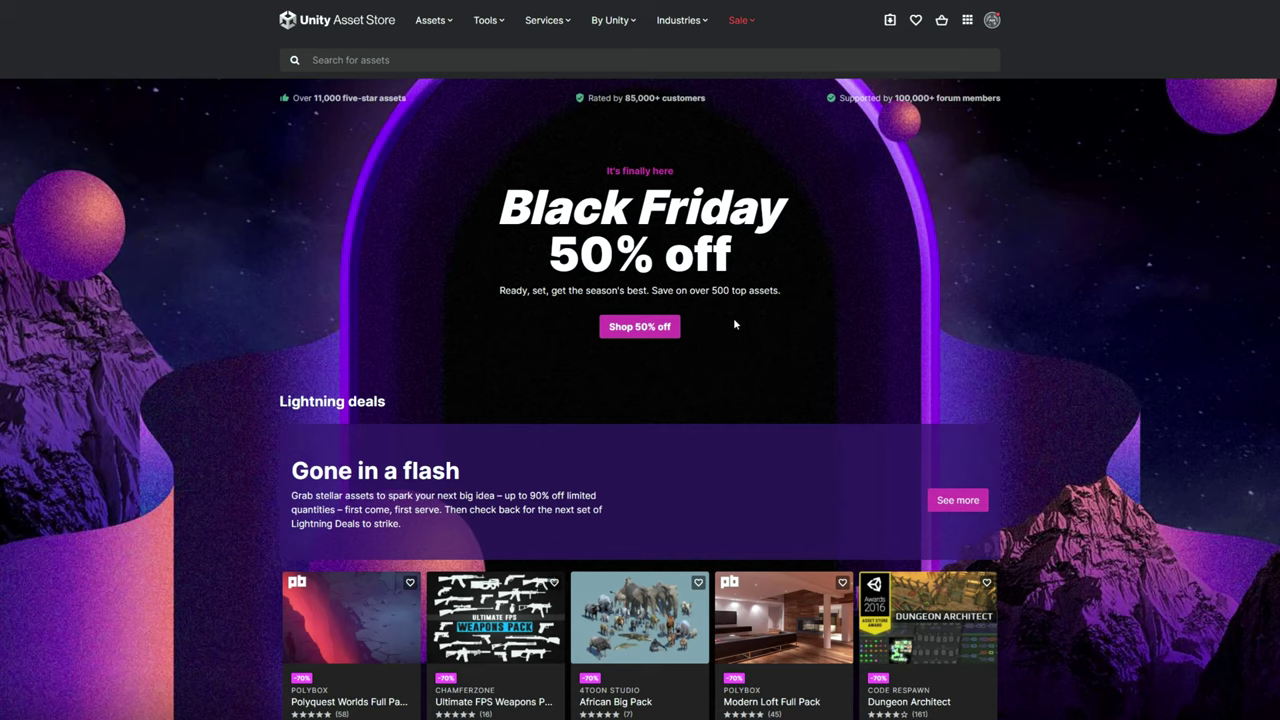
scroll(735, 323, down, 5)
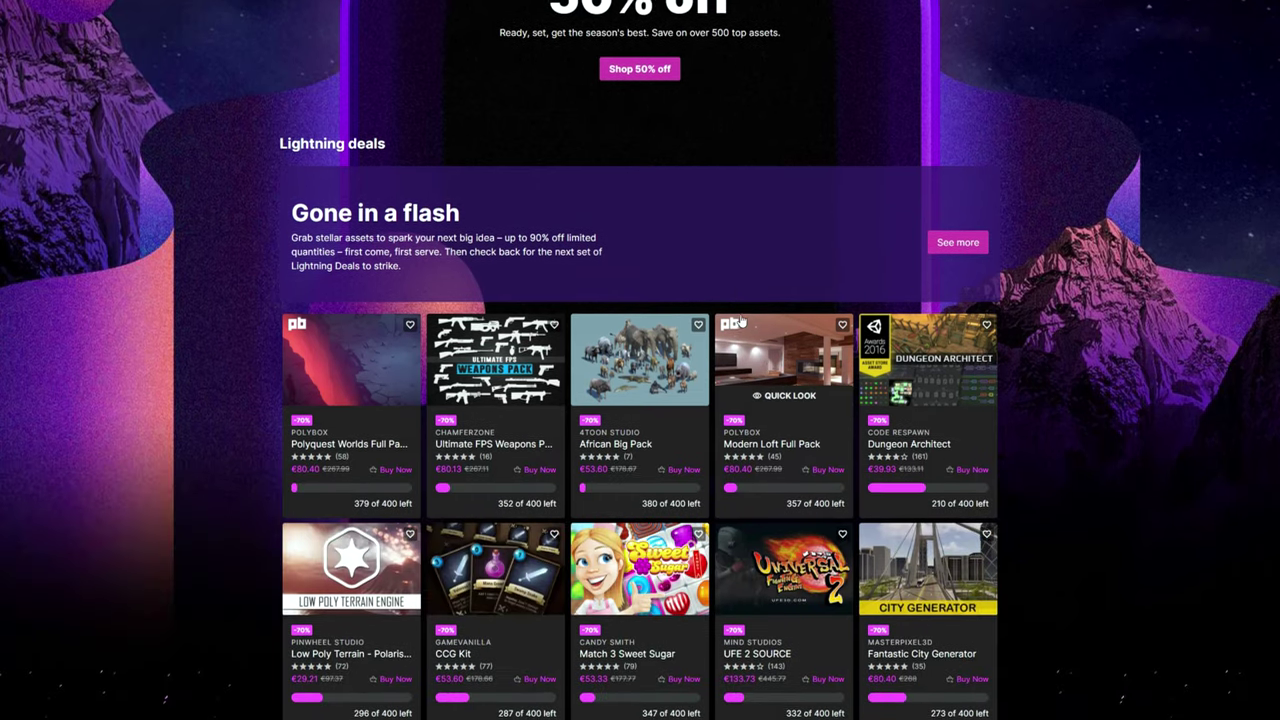
scroll(832, 270, down, 4)
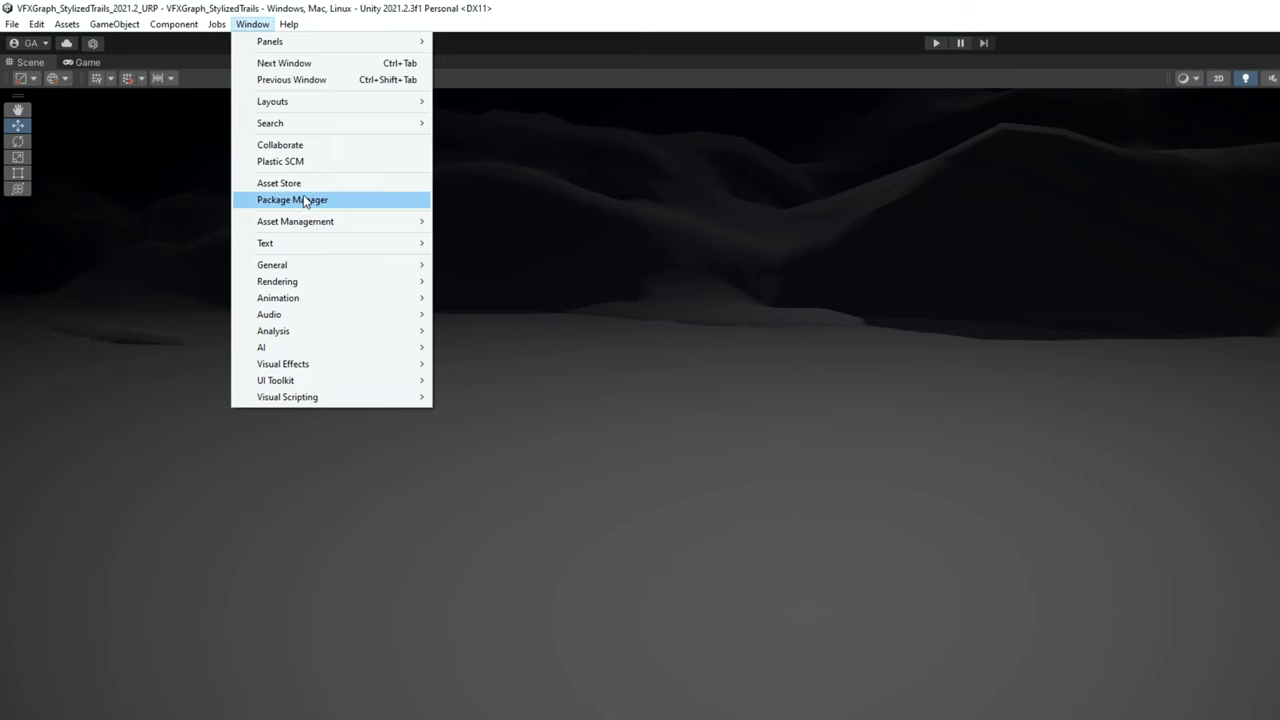
Check in the Package Manager's Unity Registry list whether Shader Graph is installed, and close the manager
click(300, 200)
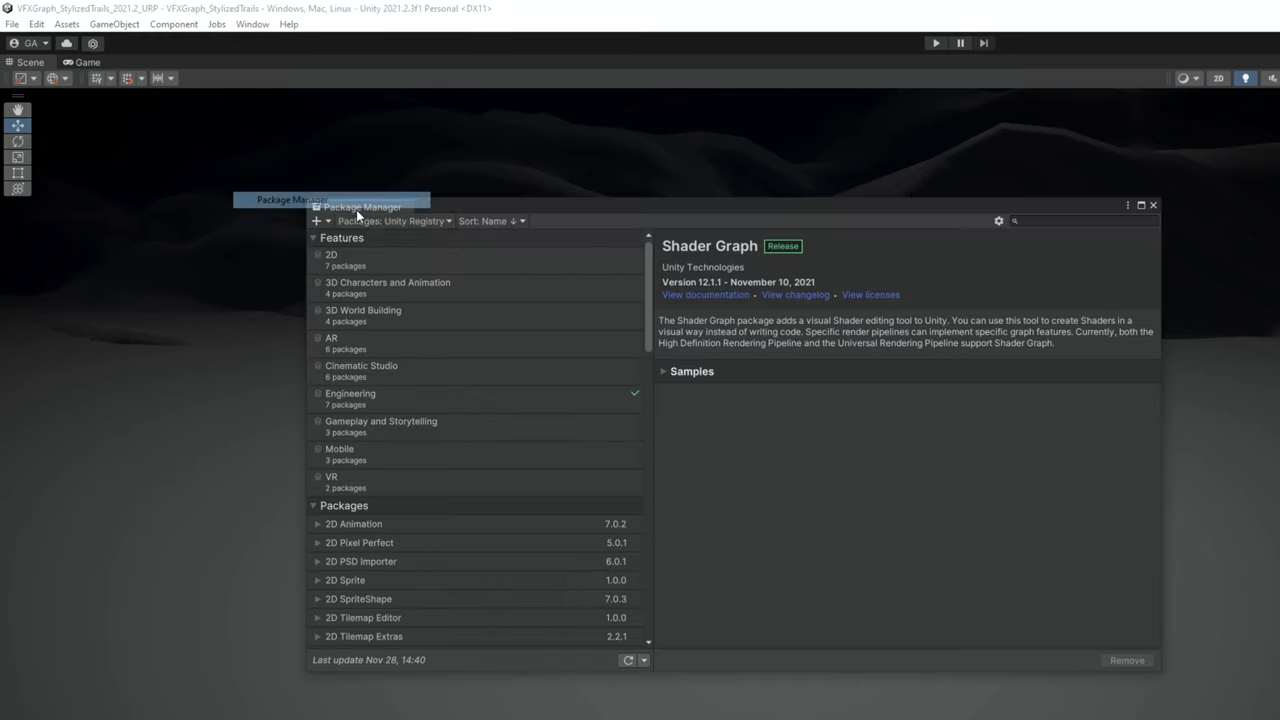
scroll(445, 560, down, 3)
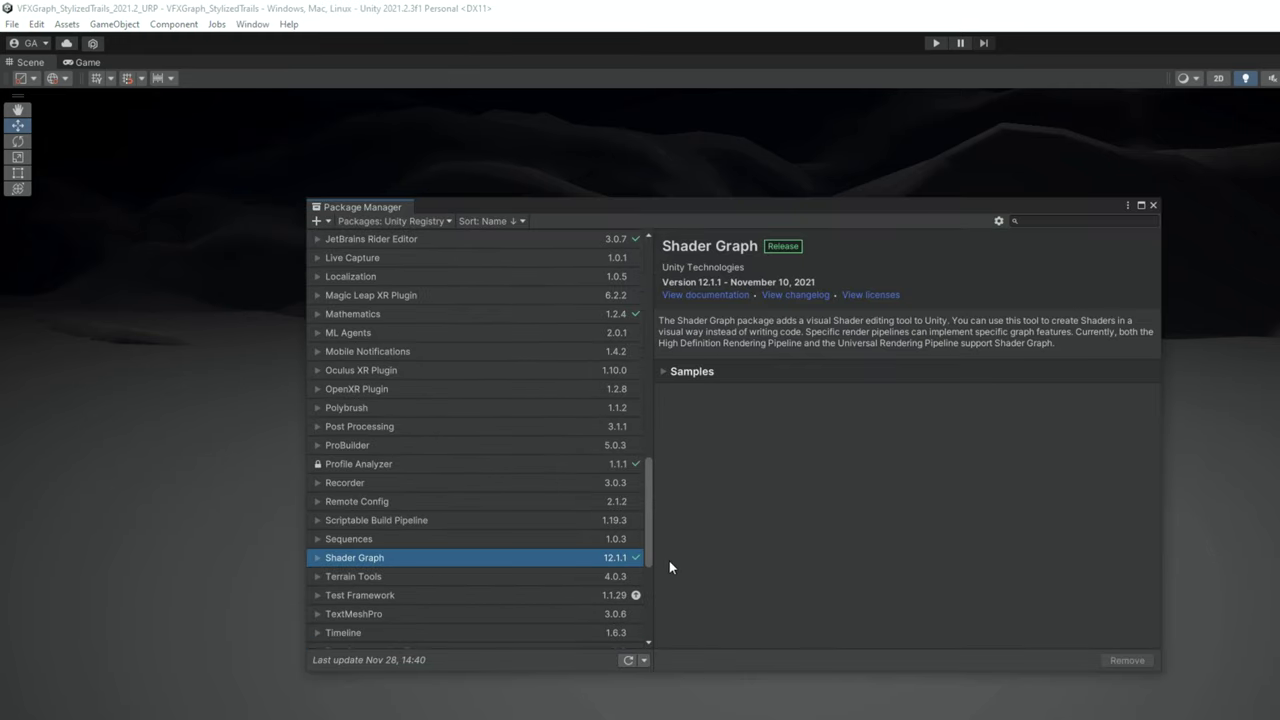
click(1153, 206)
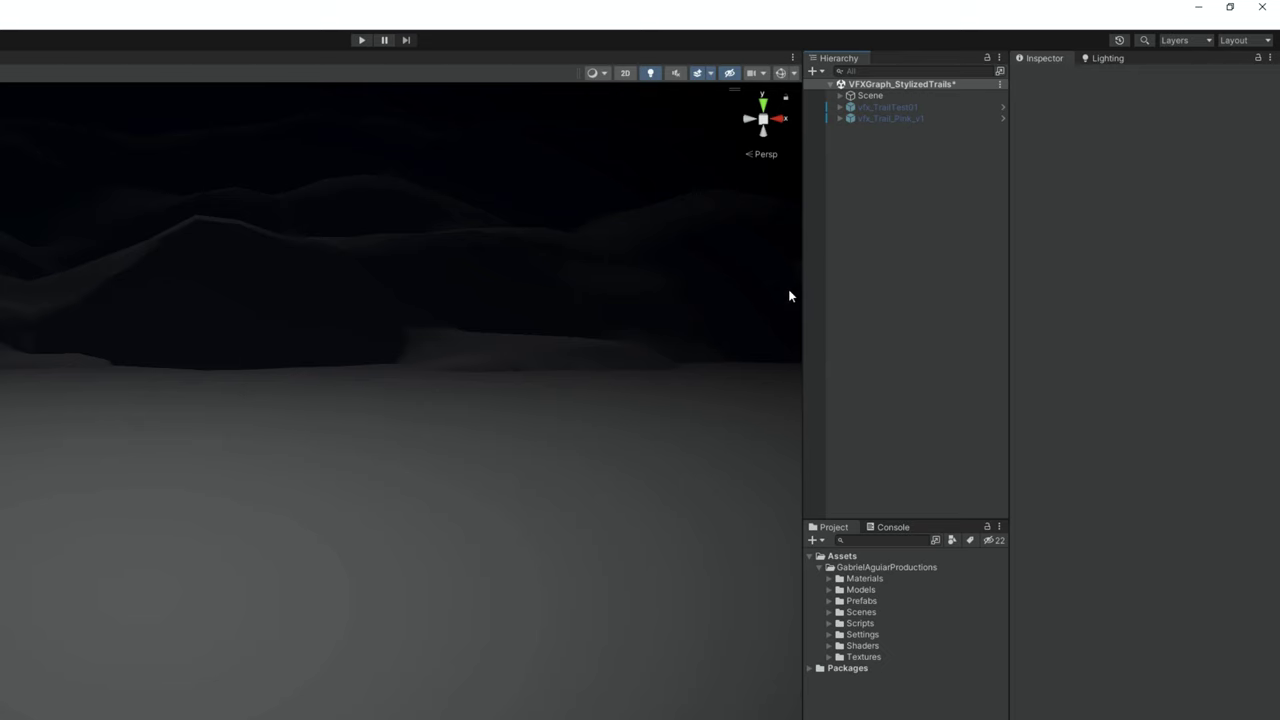
Create a 3D plane in the scene and place it at position X 0, Y 2, Z 0
right_click(865, 185)
mouse_move(931, 367)
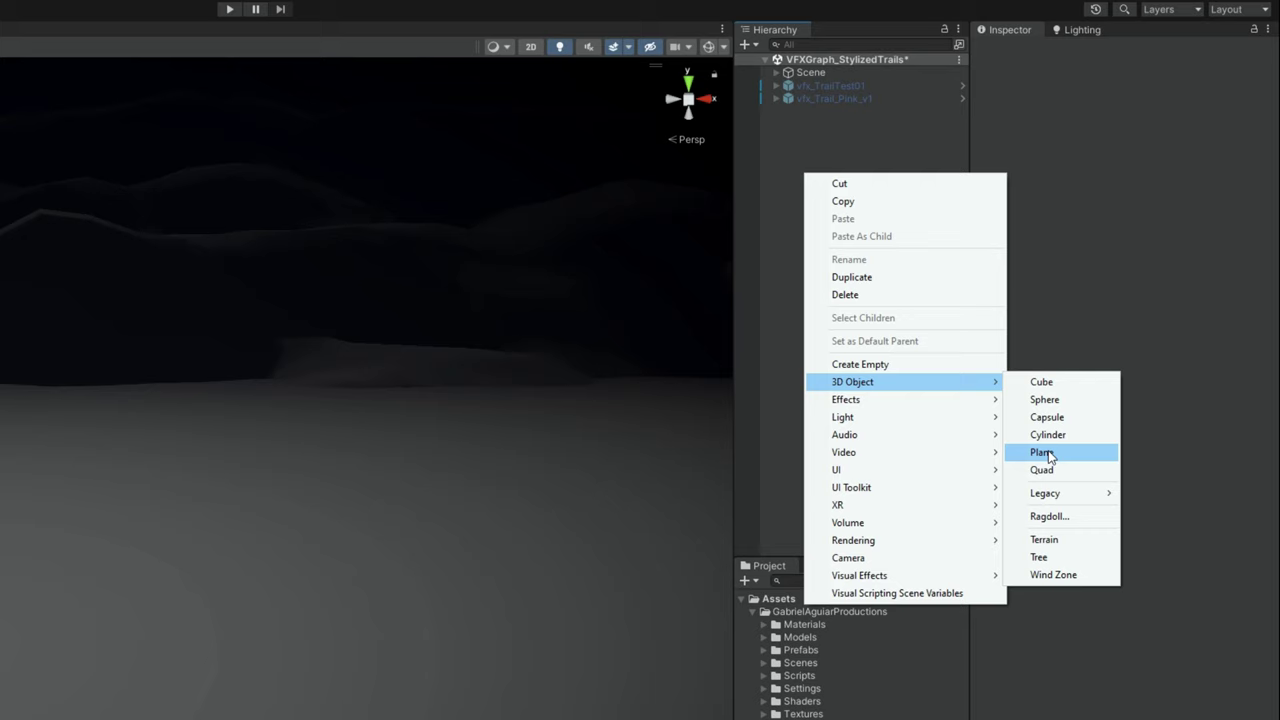
click(1042, 453)
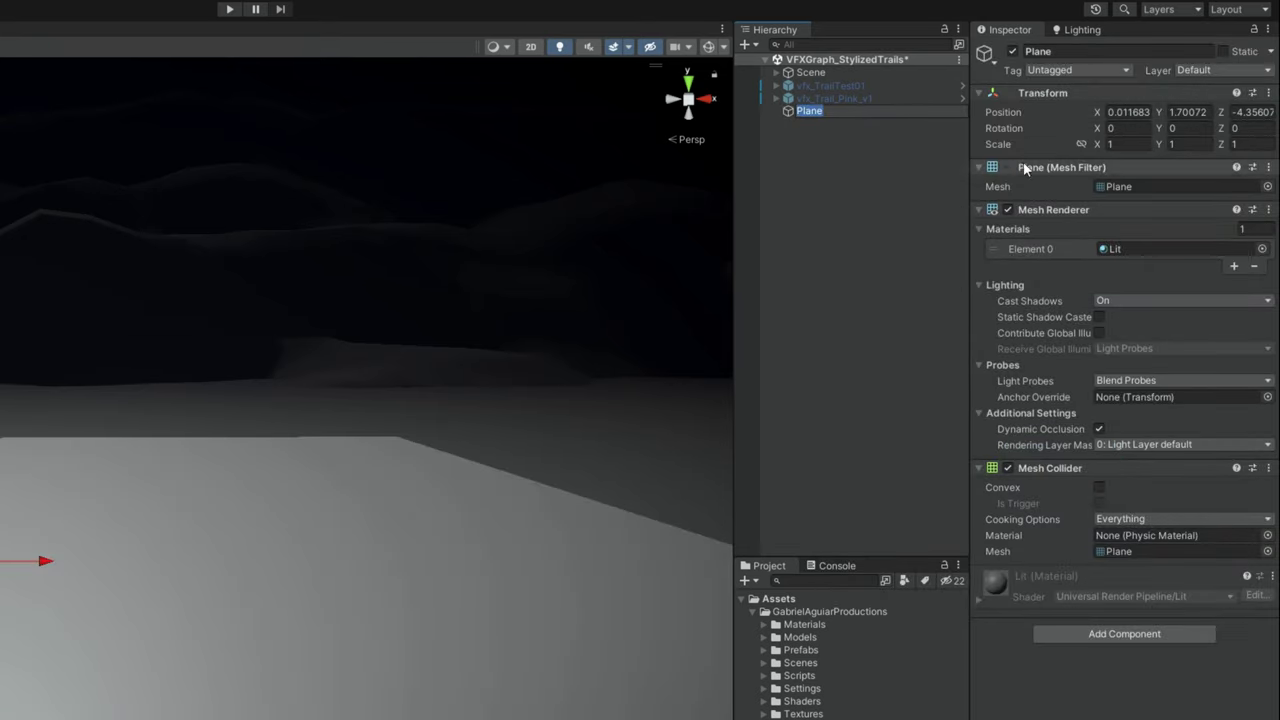
click(1128, 112)
text(0)
click(1210, 114)
text(2)
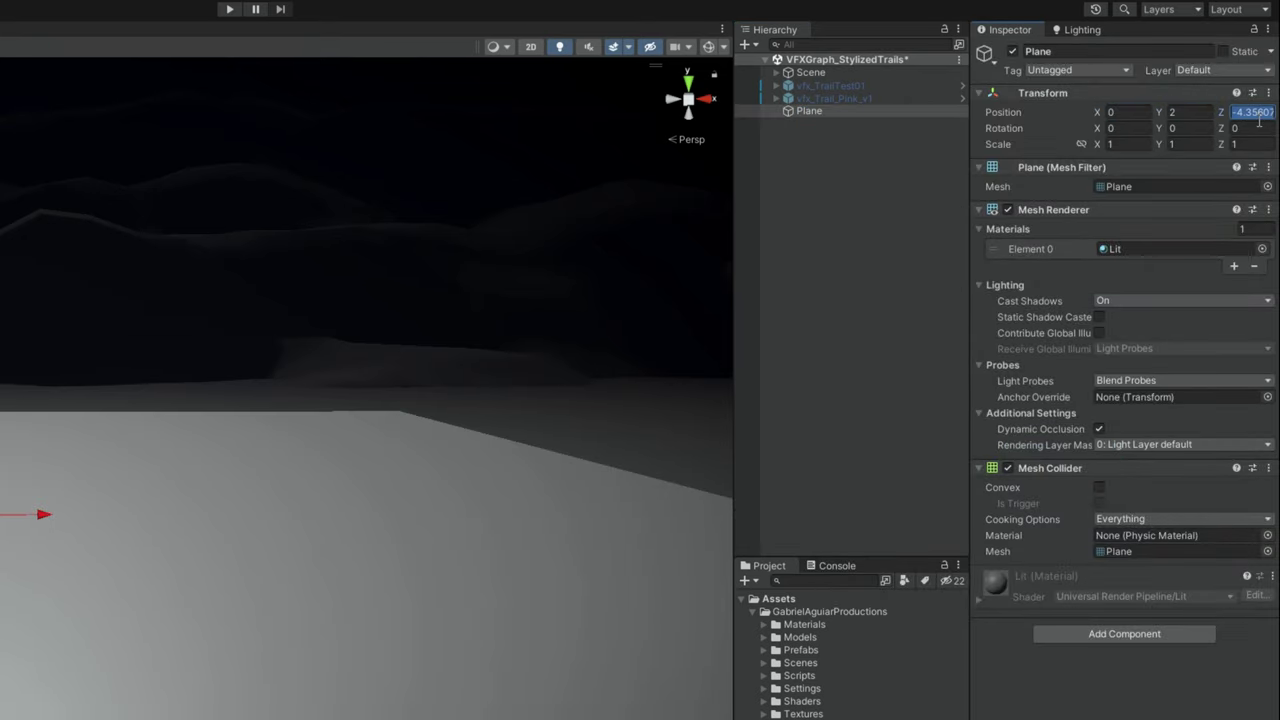
text(0)
Set the plane's X rotation to -90 and its Z scale to 0.33
click(1143, 128)
text(-90)
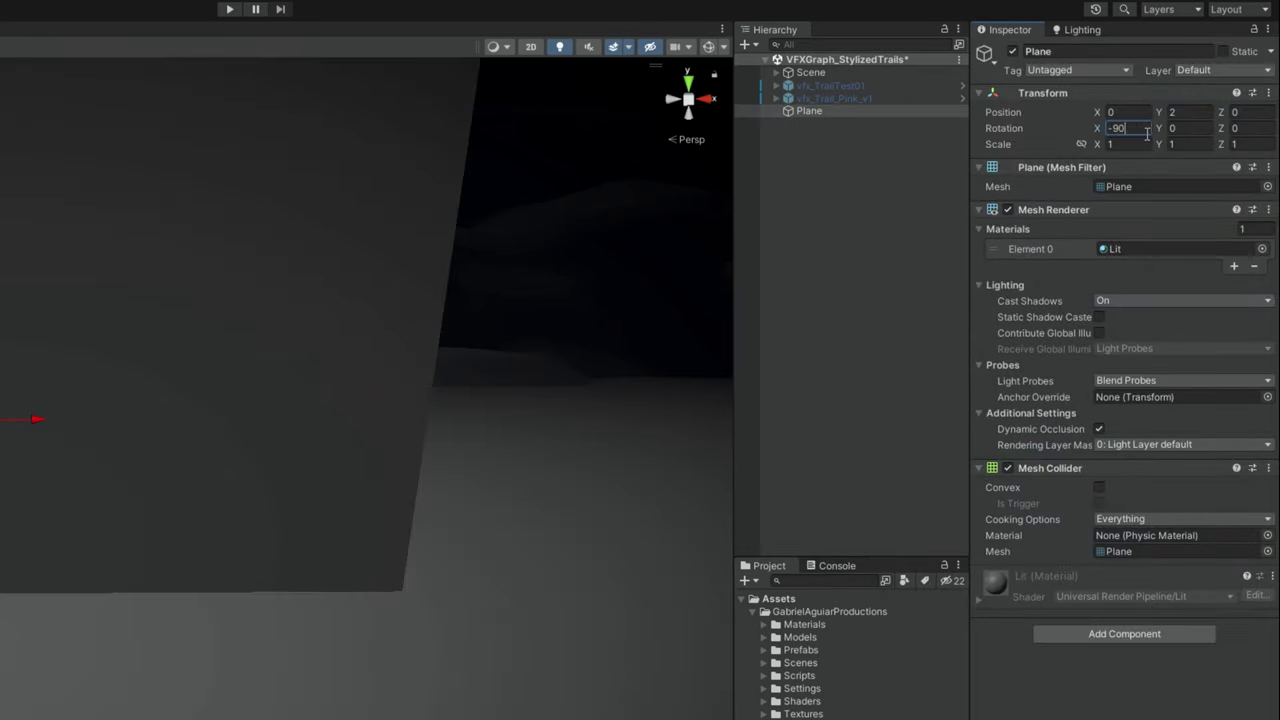
click(1256, 148)
text(.33)
key(Return)
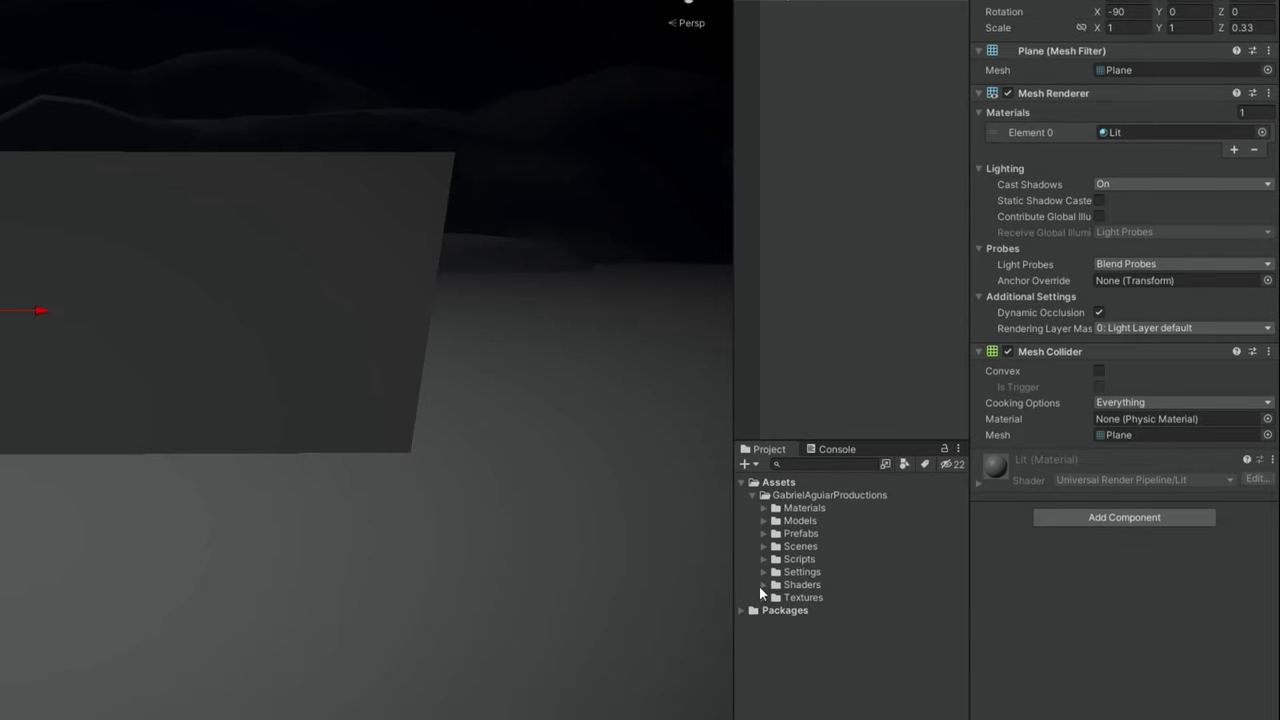
Create a blank shader graph named TrailShader_tut in the Shaders folder and open it
click(764, 701)
click(852, 701)
right_click(856, 585)
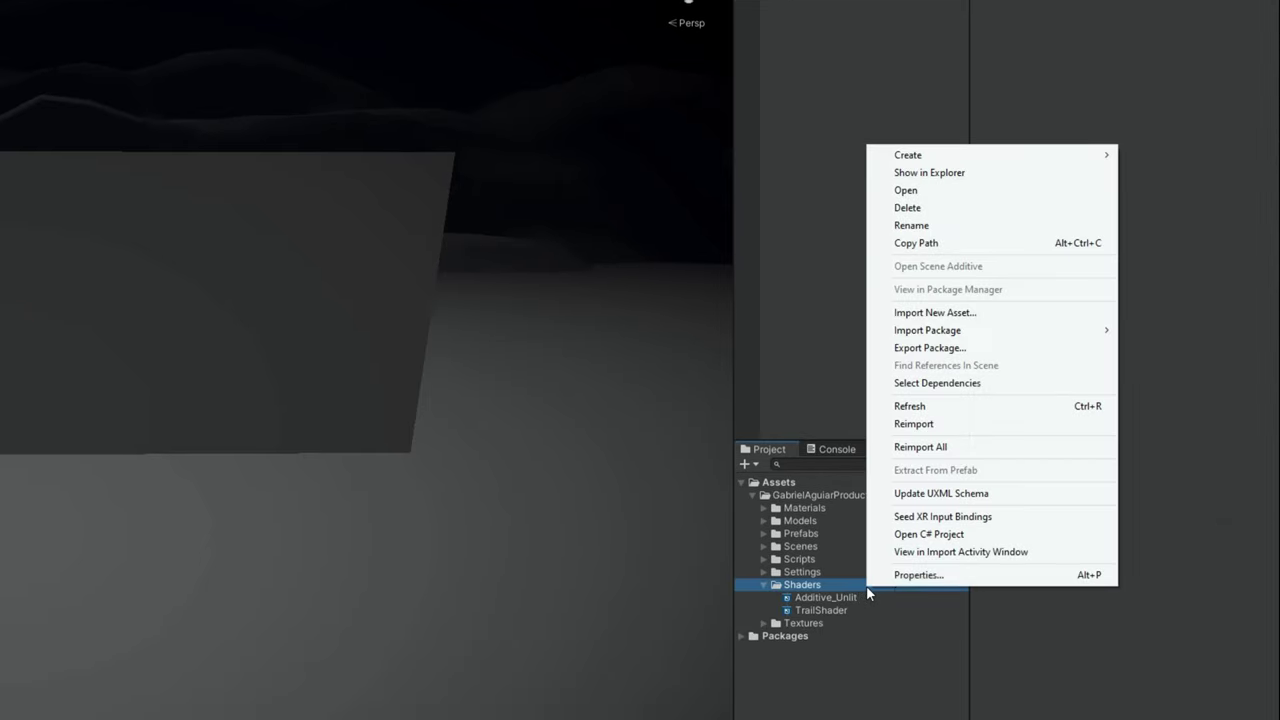
mouse_move(1030, 154)
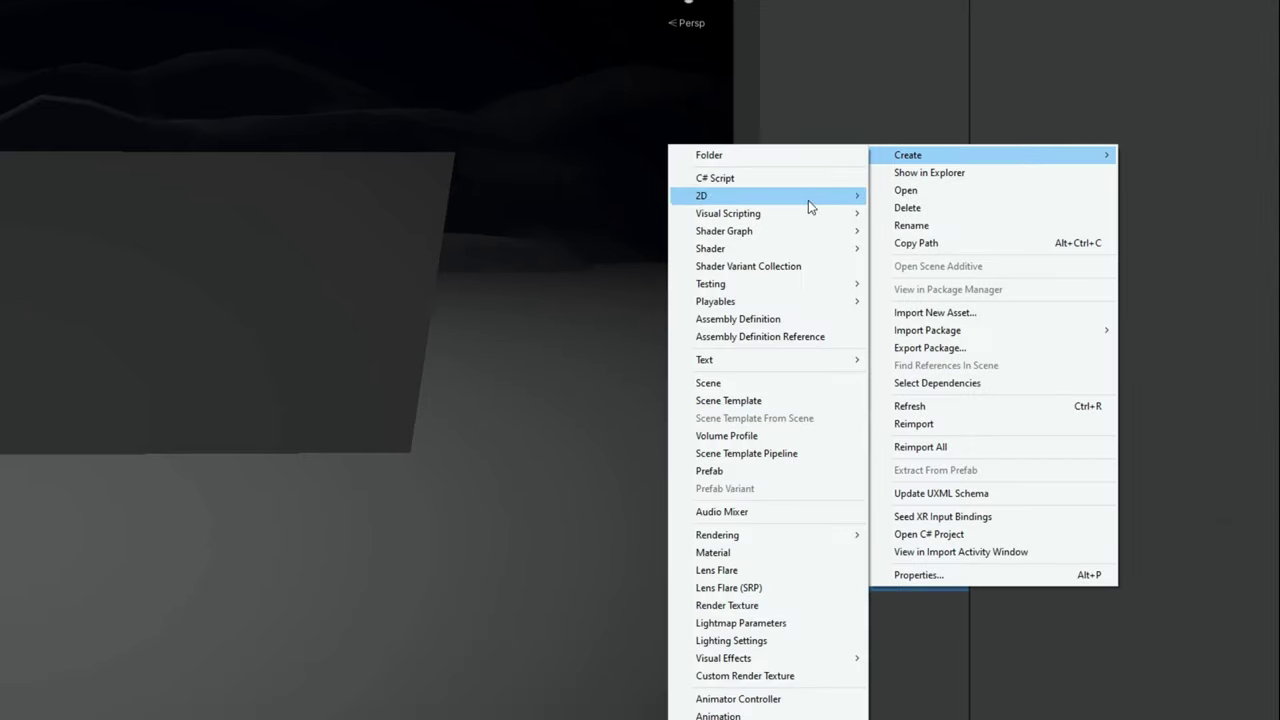
mouse_move(783, 231)
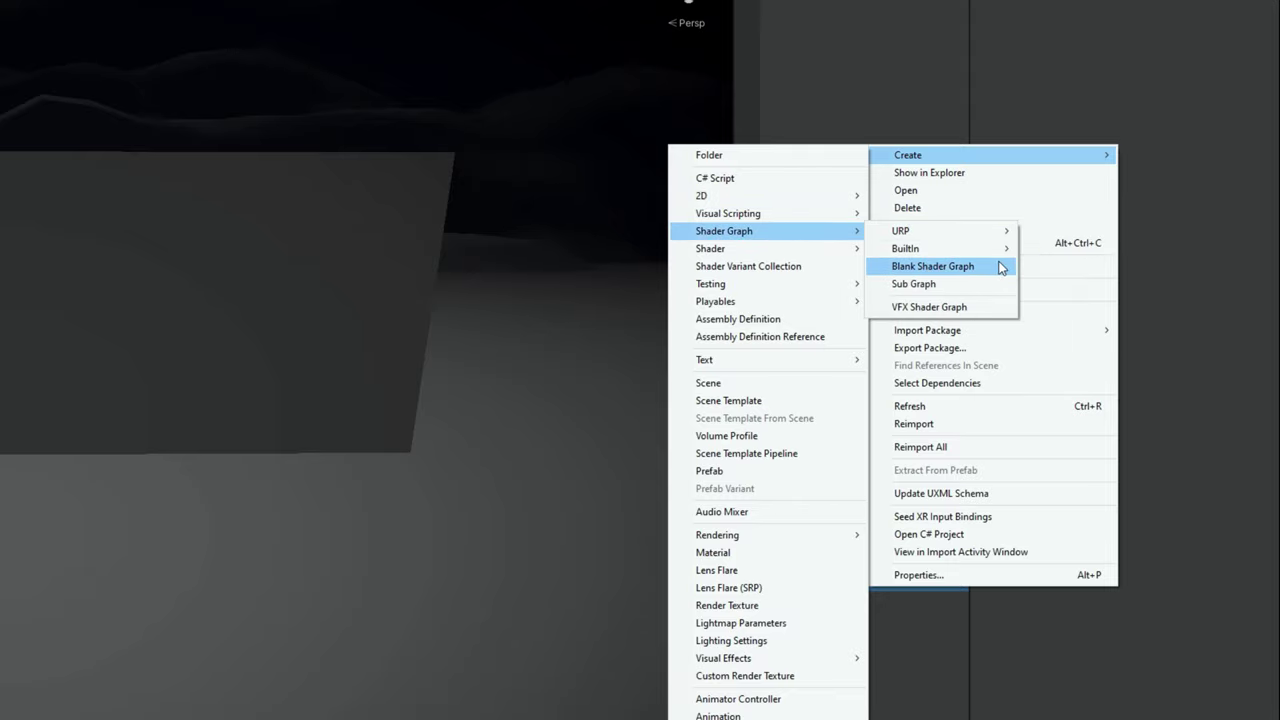
click(932, 266)
text(TrailShader_tut)
key(Return)
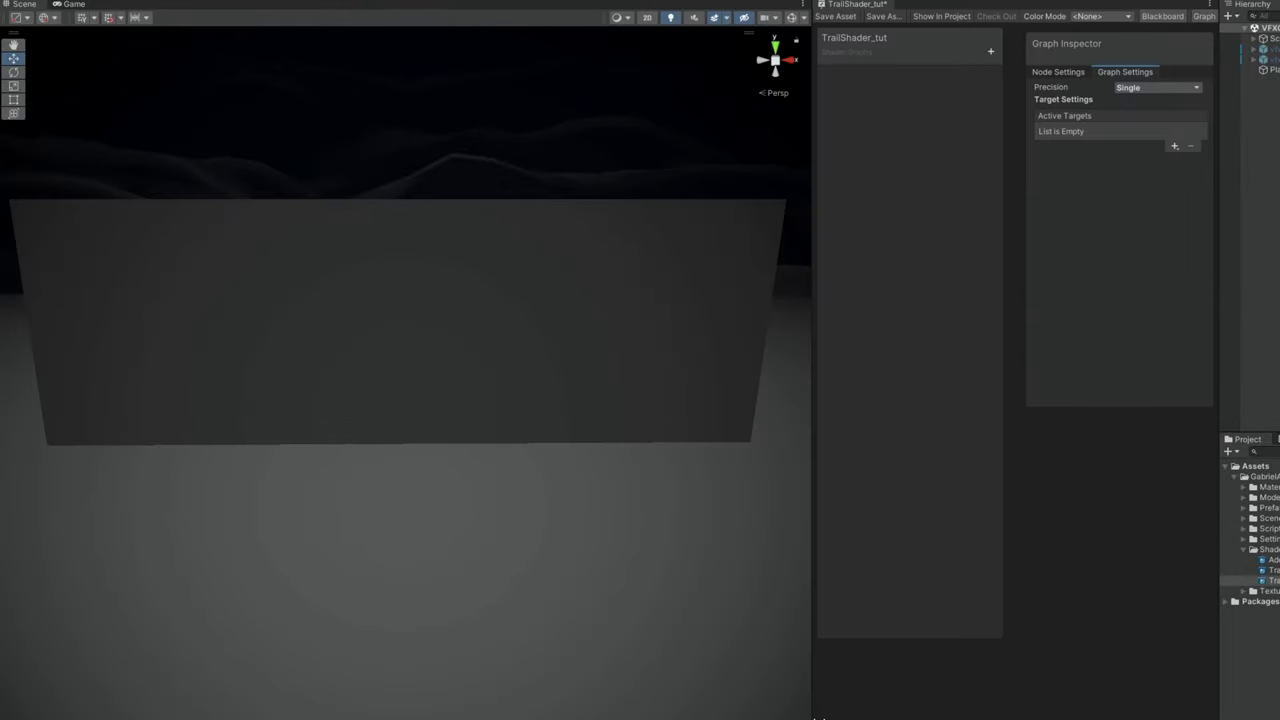
Add a Universal target to the graph, with a Transparent surface, both faces rendered and alpha clipping enabled
drag(815, 717, 285, 717)
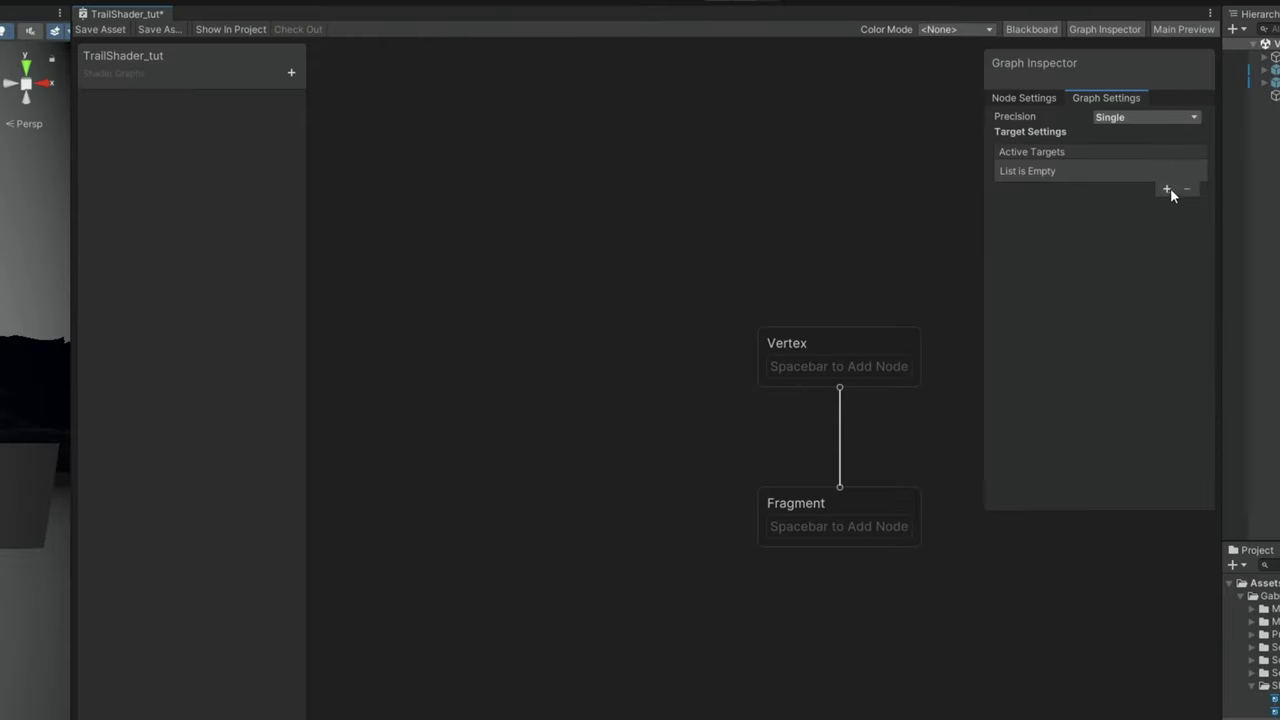
click(1174, 146)
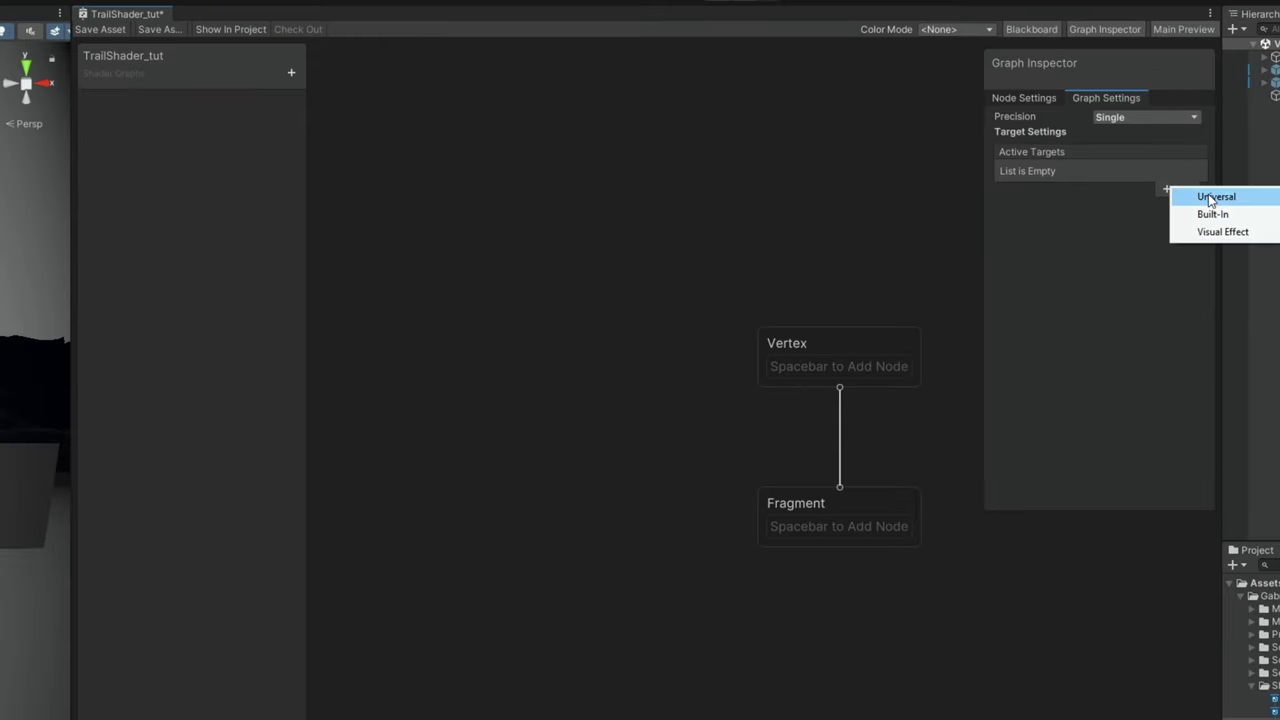
click(1212, 197)
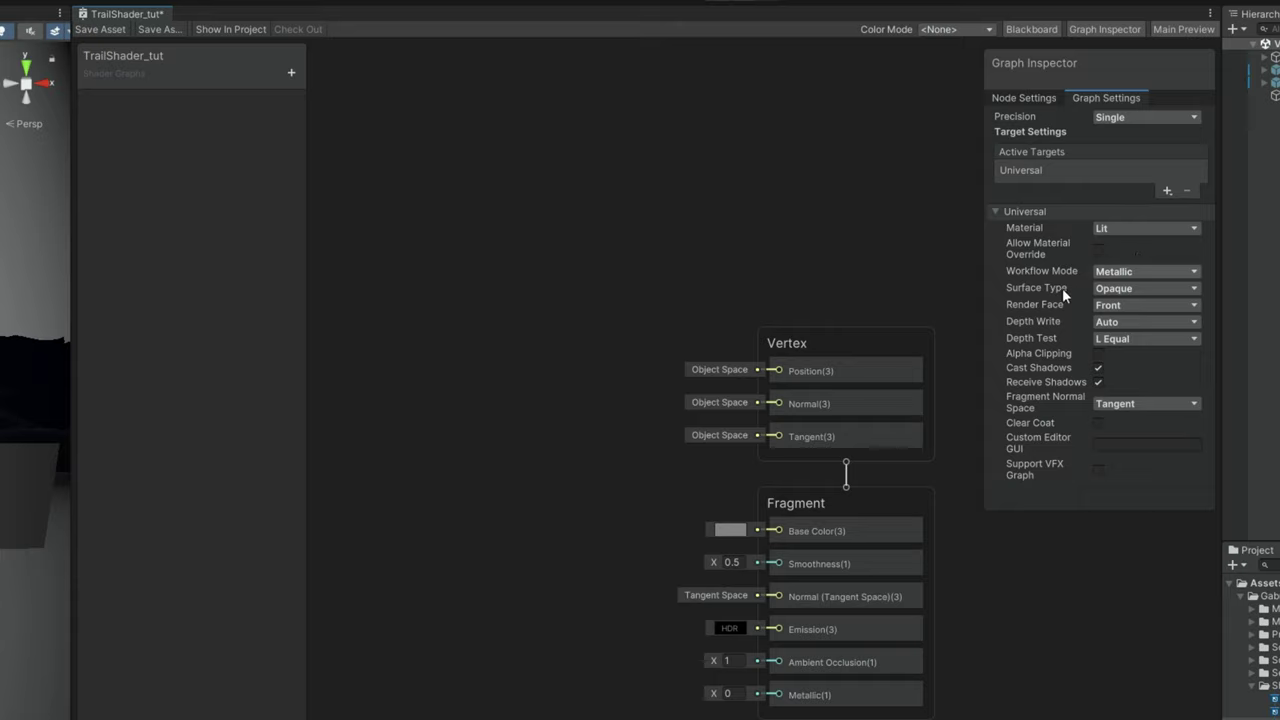
click(1120, 292)
click(1145, 322)
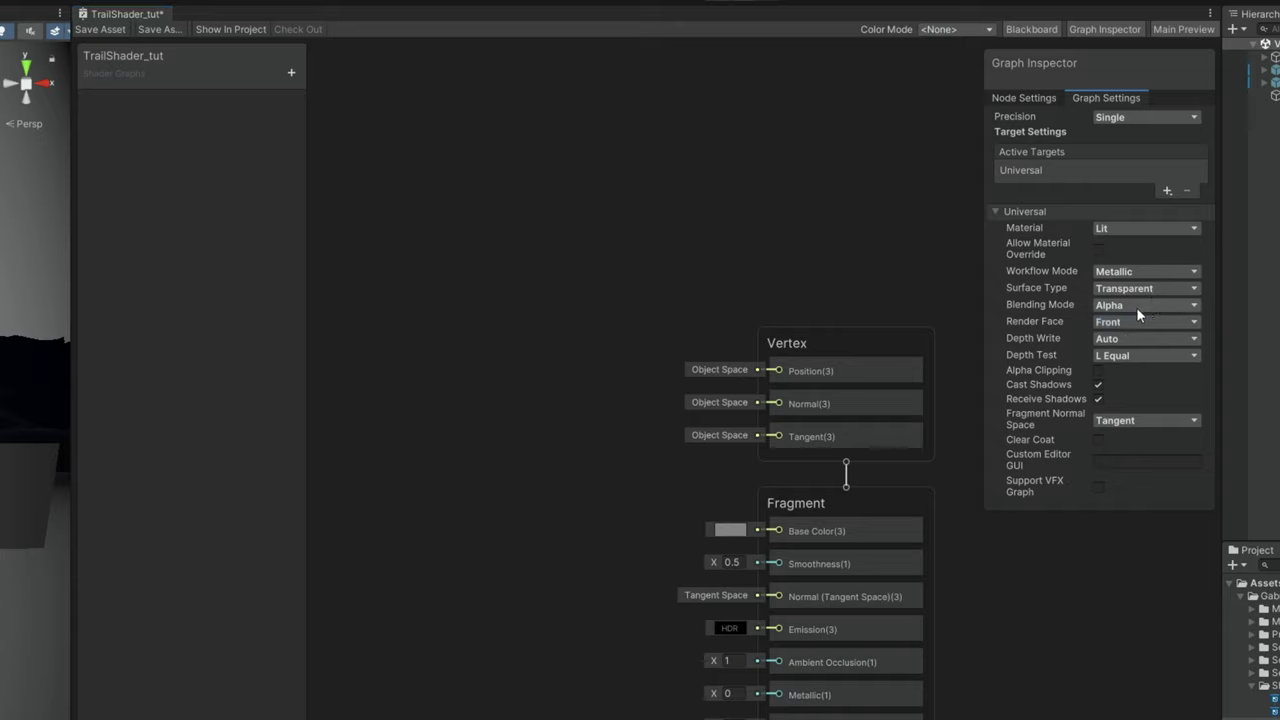
click(1110, 327)
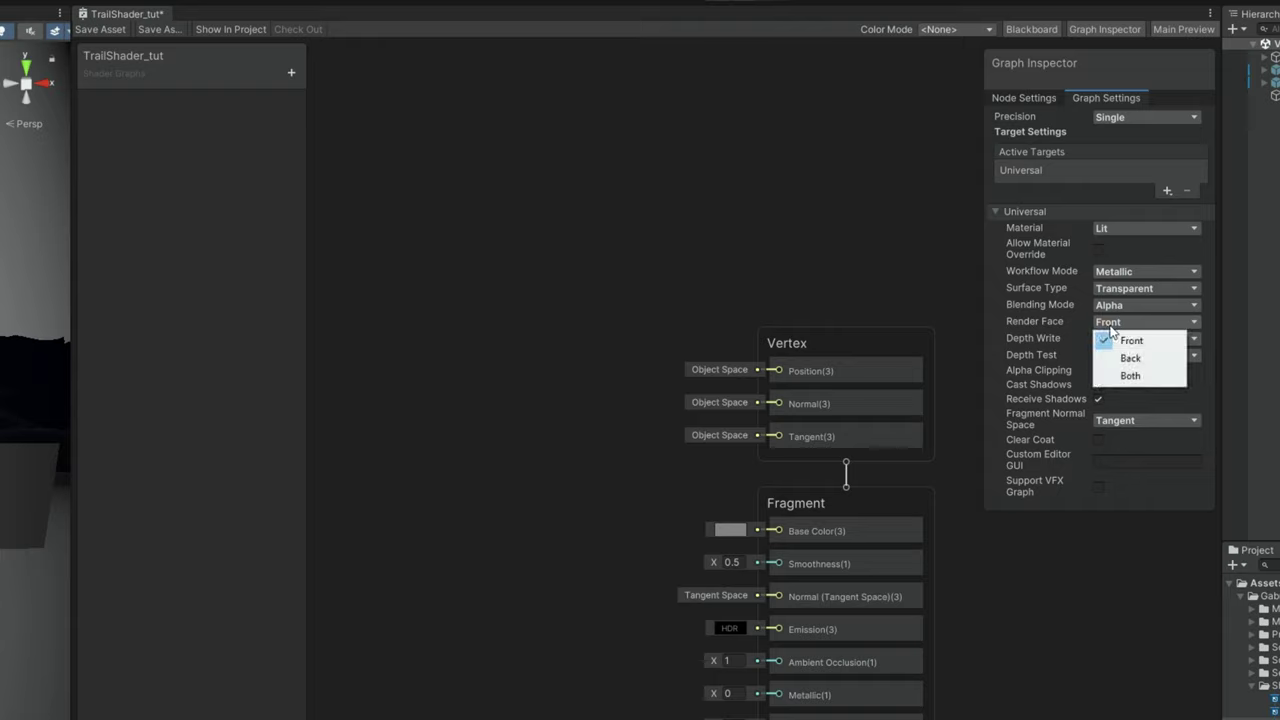
click(1128, 378)
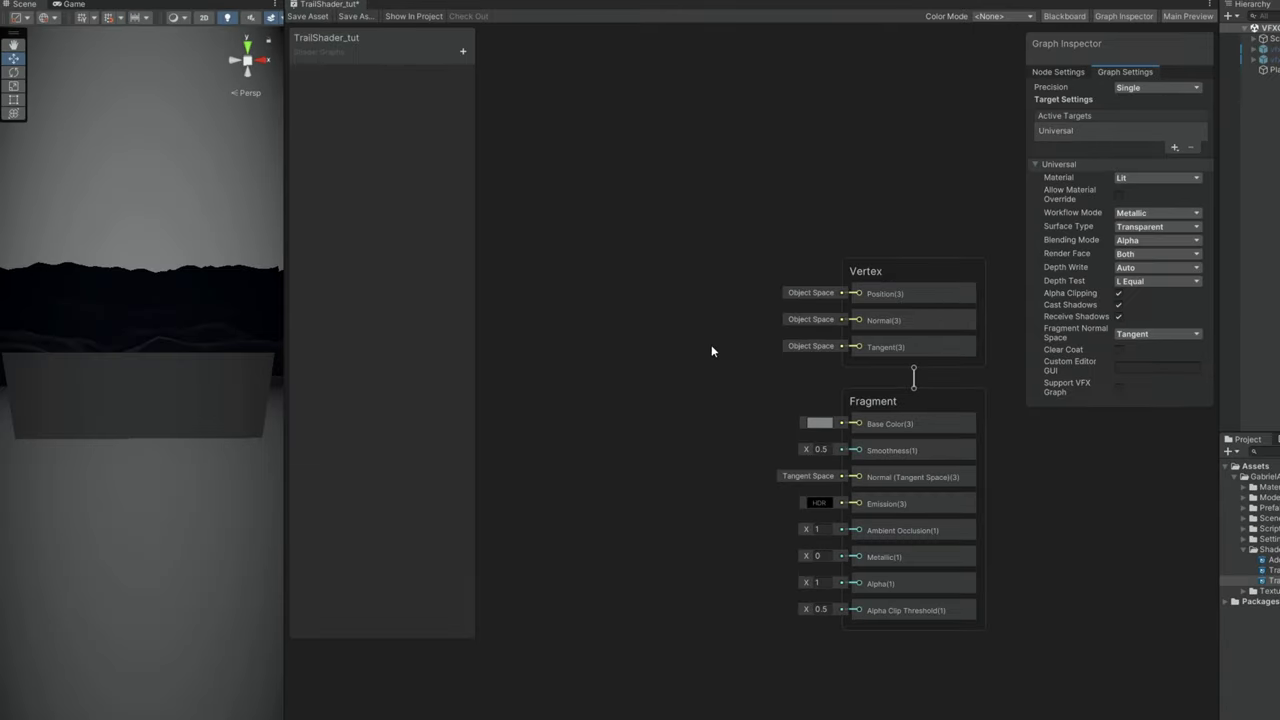
Add two color properties to the shader graph, named Color01 and Color02
middle_drag(711, 350, 709, 170)
click(463, 51)
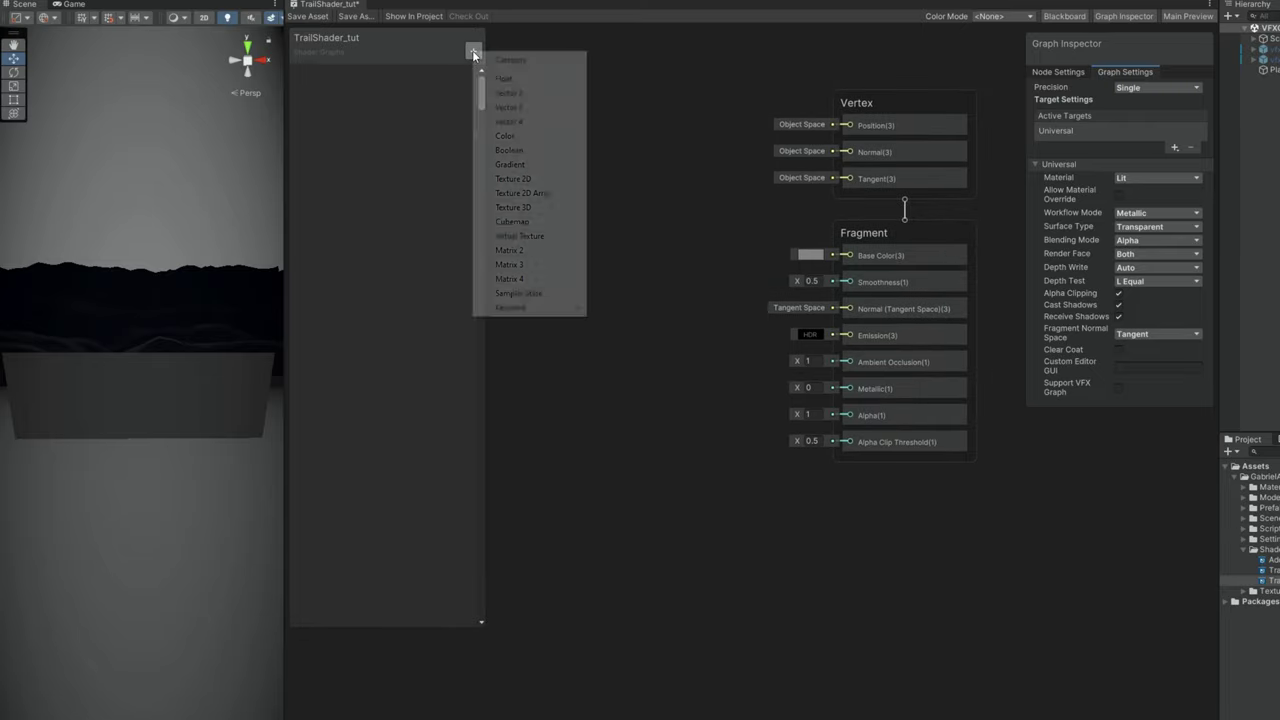
click(516, 136)
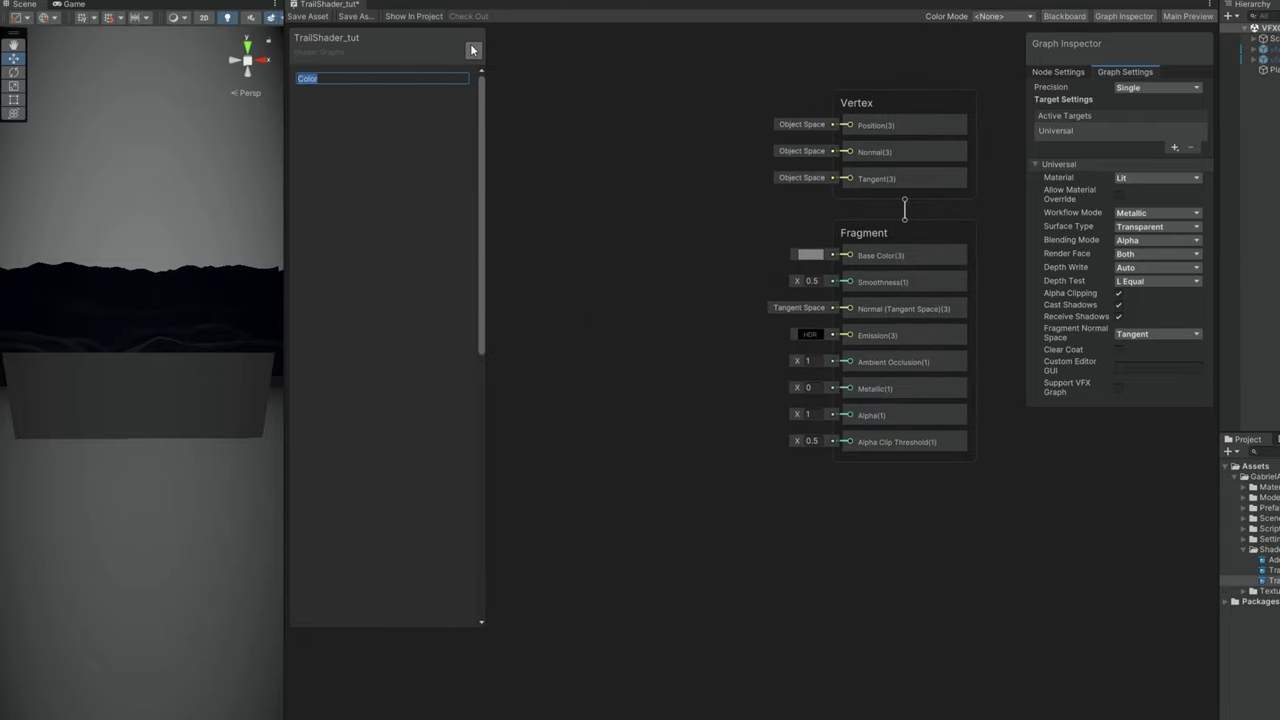
click(475, 51)
click(506, 132)
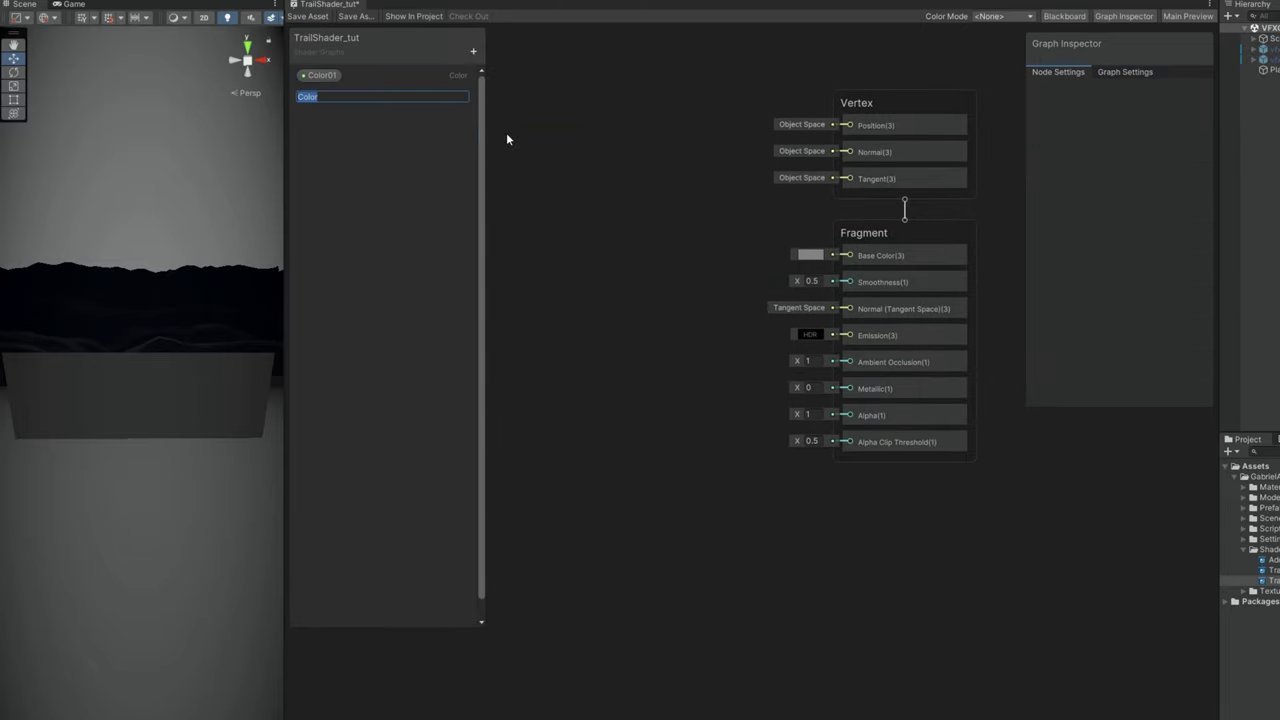
text(Color02)
key(Return)
Set Color01's default to a fully opaque red (EF1A31) and its mode to HDR
click(320, 78)
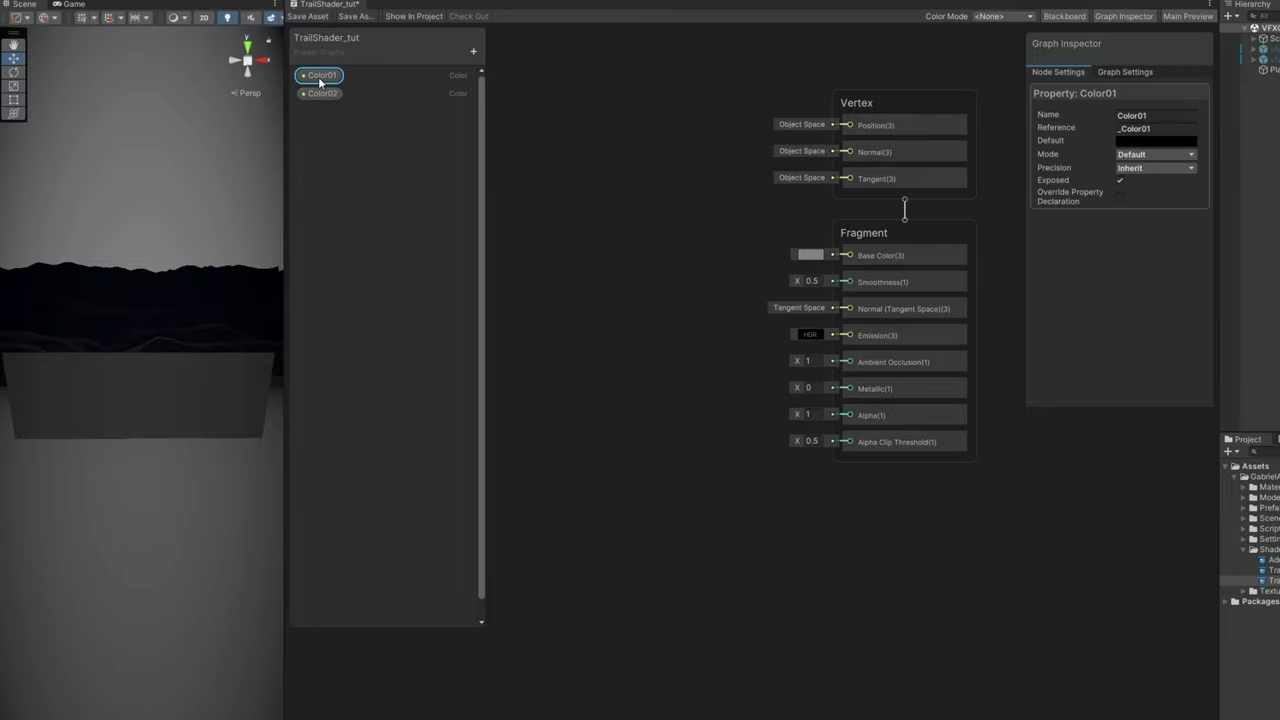
click(1157, 140)
click(1263, 211)
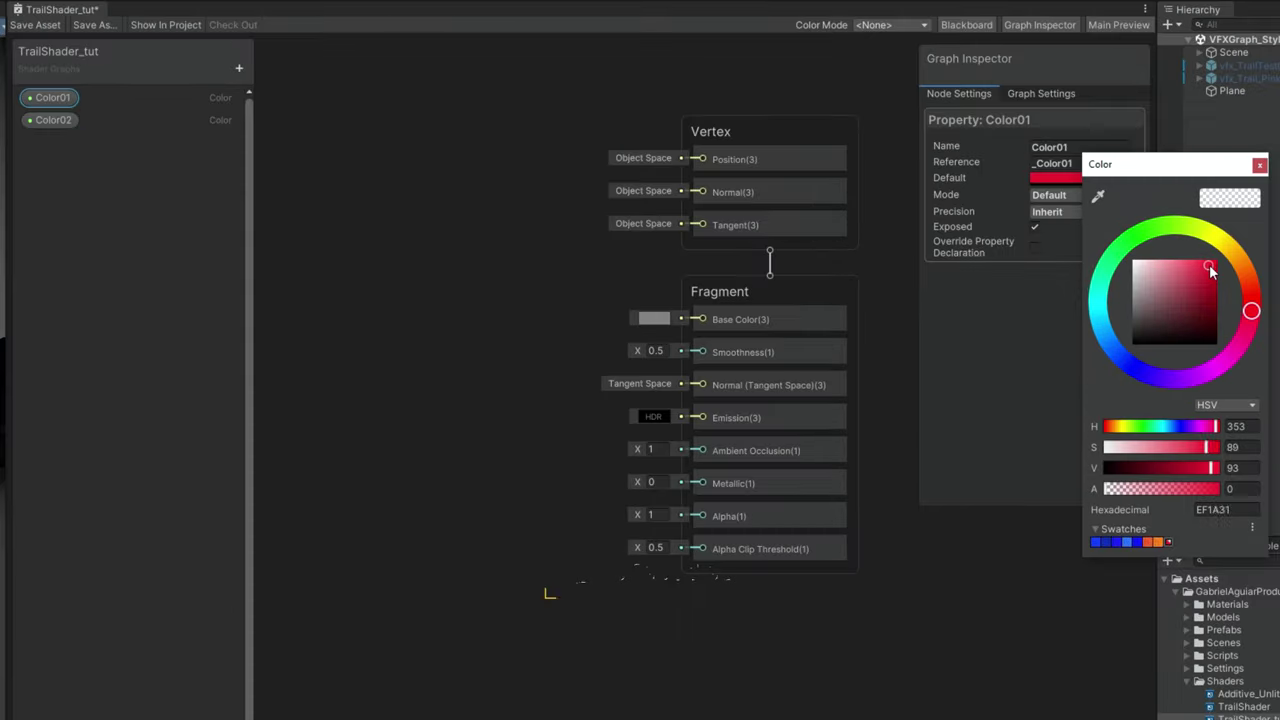
click(1260, 165)
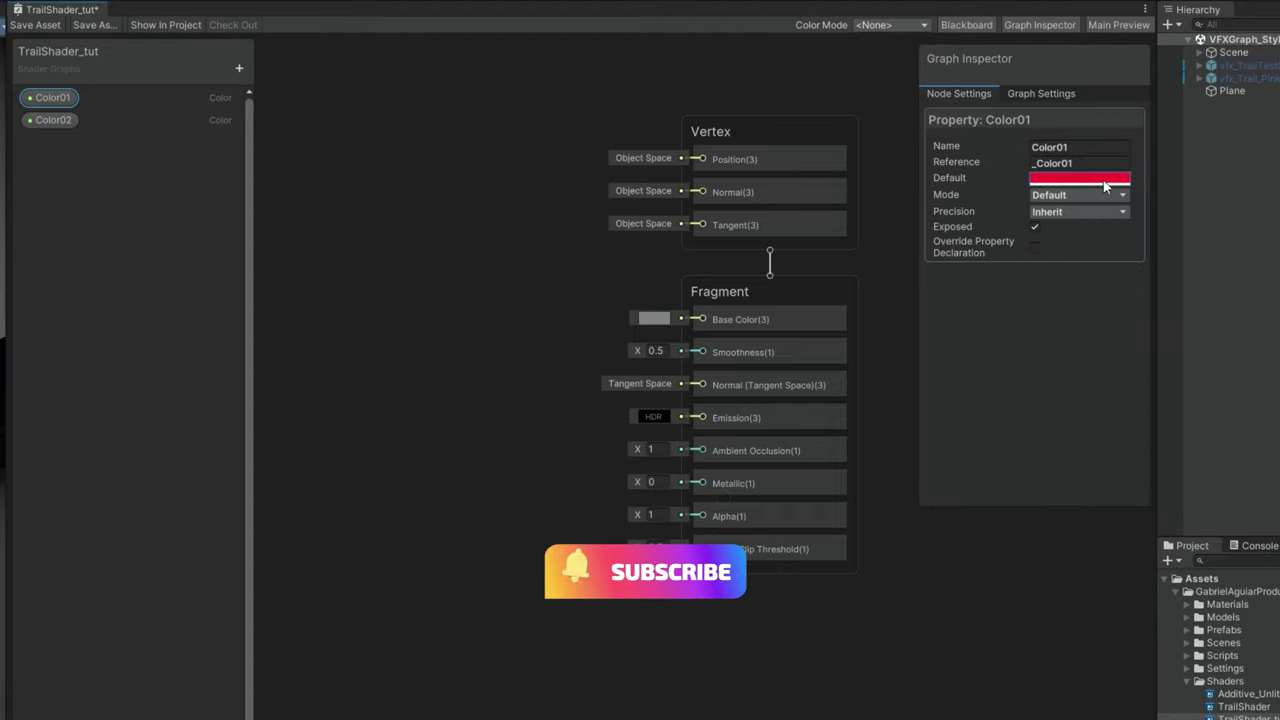
click(1076, 195)
click(1068, 213)
Set Color02's default to a fully opaque blue (211AEF) and its mode to HDR
click(62, 121)
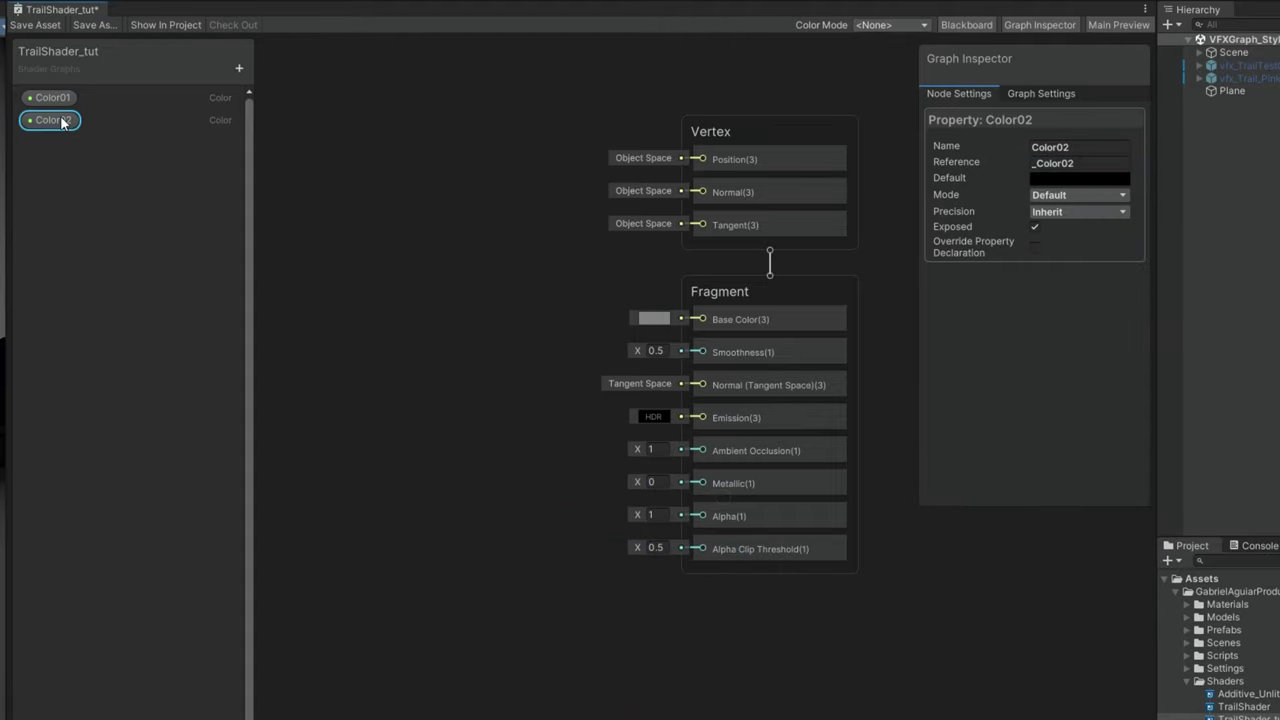
click(1079, 180)
drag(1131, 371, 1136, 375)
drag(1191, 280, 1204, 270)
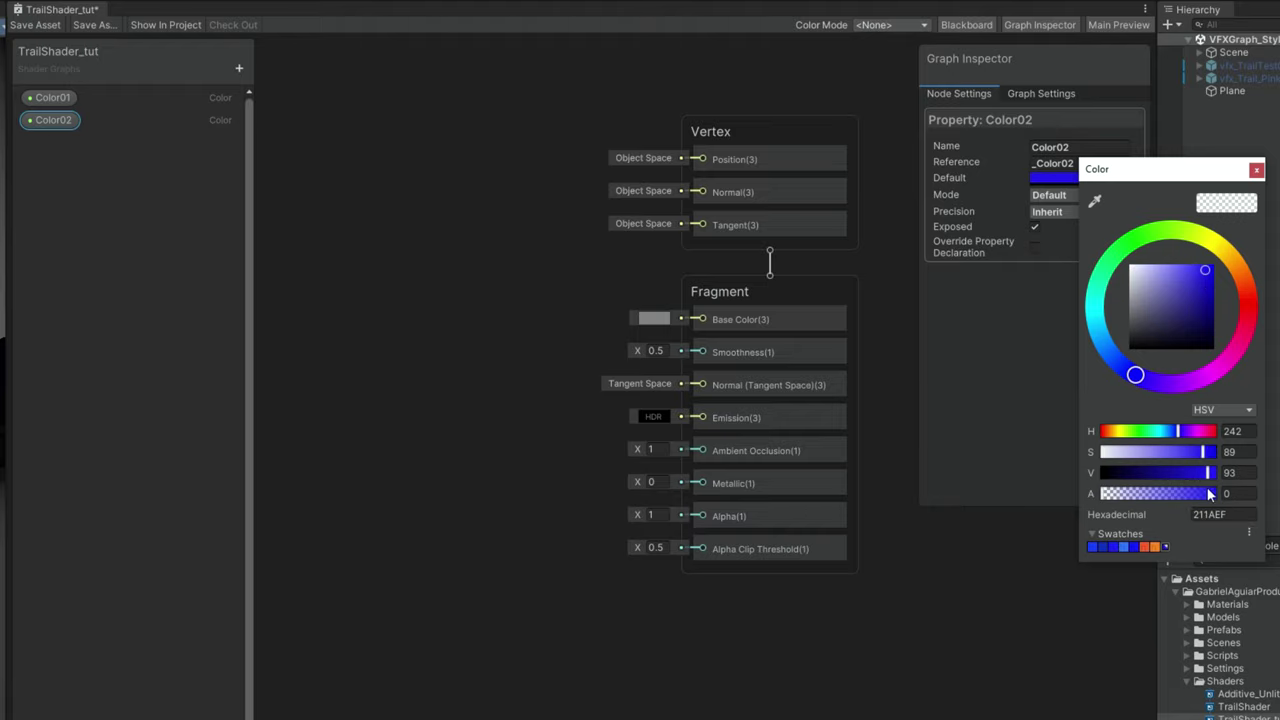
drag(1197, 496, 1216, 494)
click(1256, 170)
click(1060, 197)
click(1064, 230)
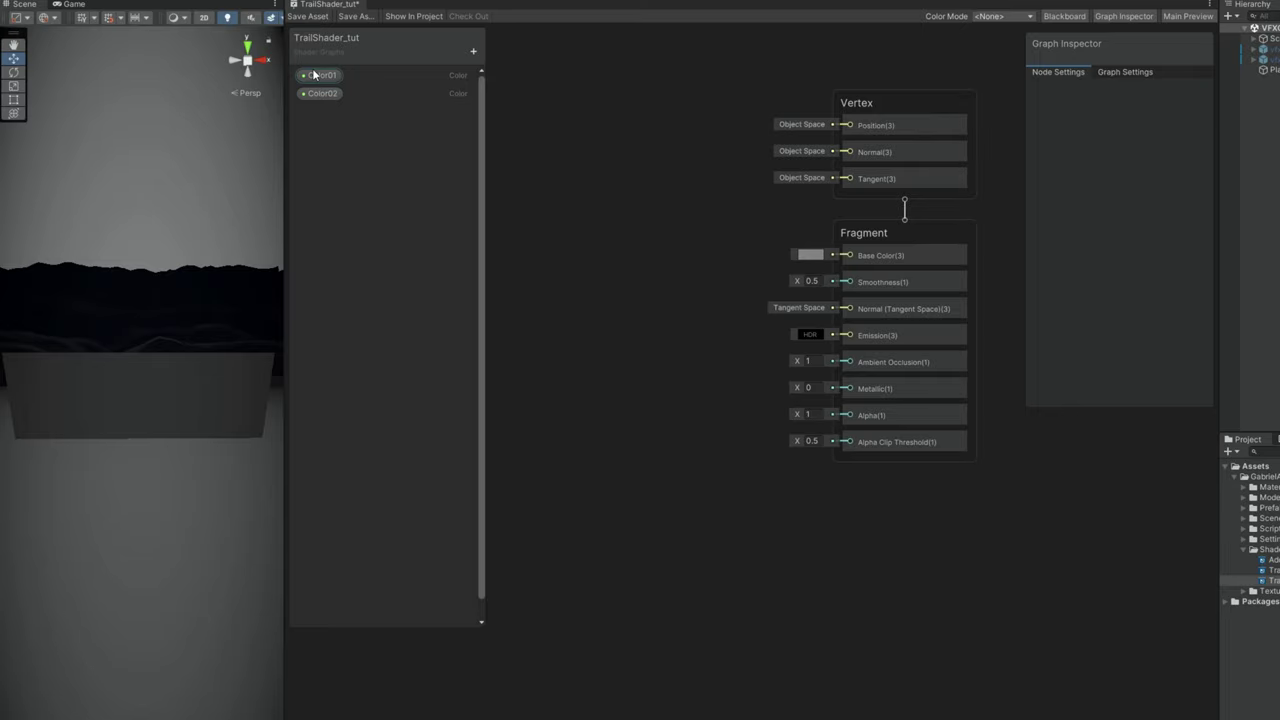
Place the Color01 and Color02 properties in the graph and add a Lerp node beside them
drag(313, 75, 563, 238)
middle_drag(580, 230, 762, 230)
drag(700, 175, 609, 240)
click(685, 170)
key(space)
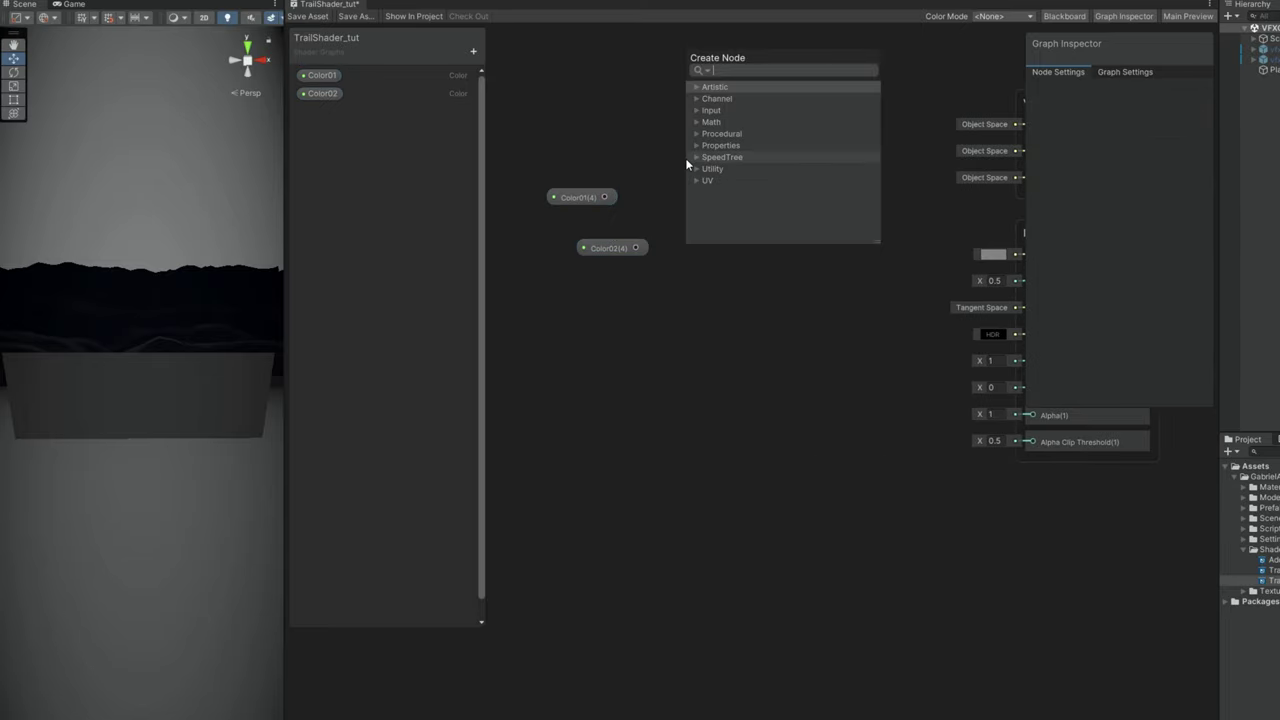
text(lerp)
key(Return)
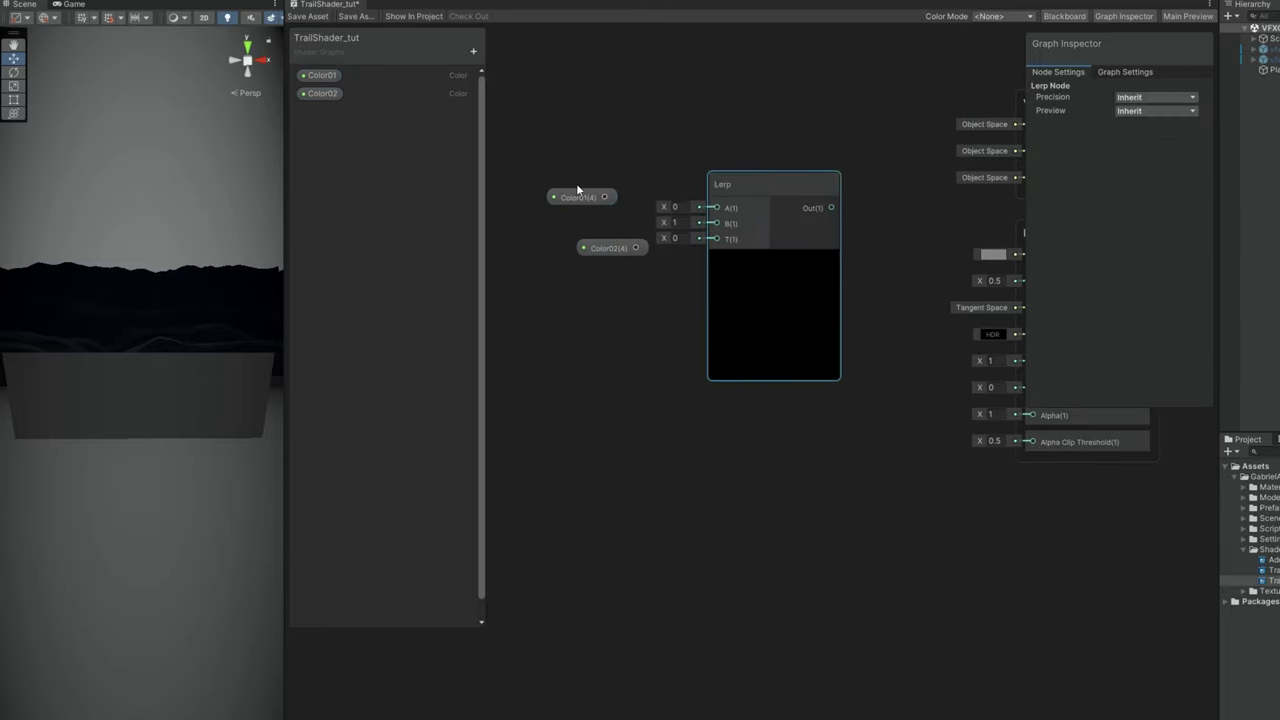
Connect Color01 to the Lerp node's A input and Color02 to B, and arrange the two color nodes beside it
drag(605, 198, 716, 223)
drag(605, 240, 575, 222)
drag(584, 274, 579, 213)
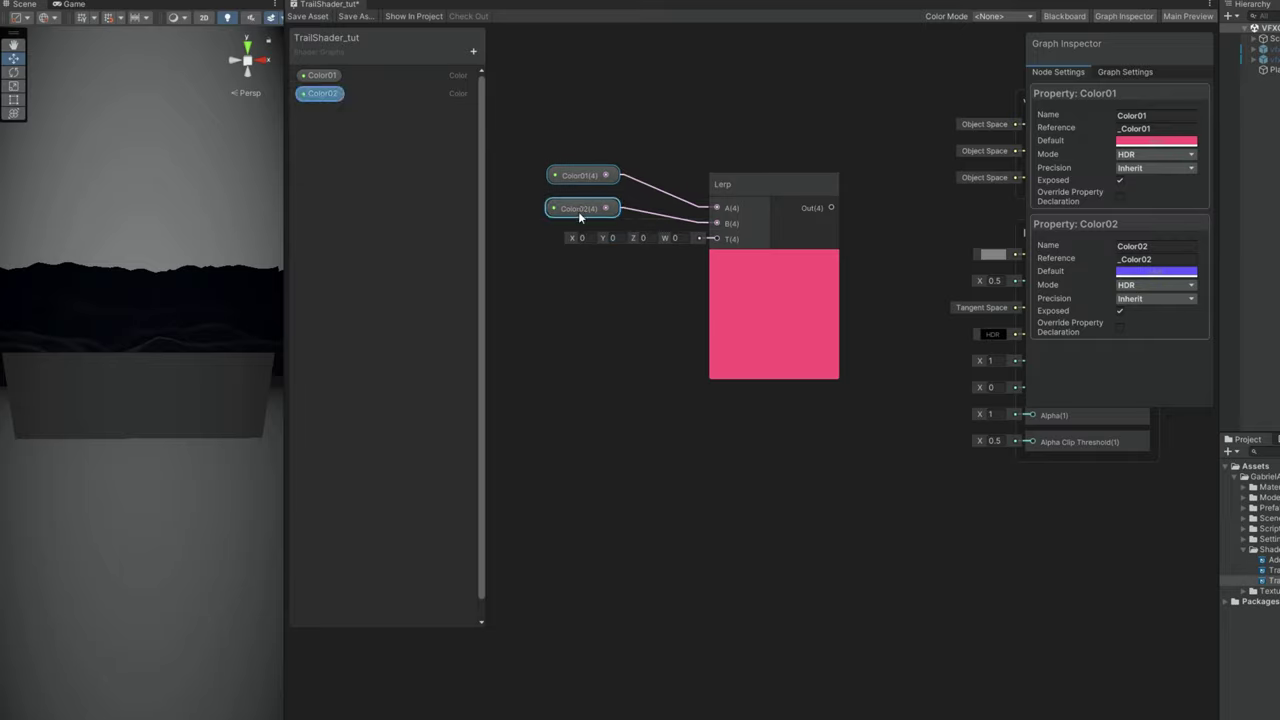
click(575, 272)
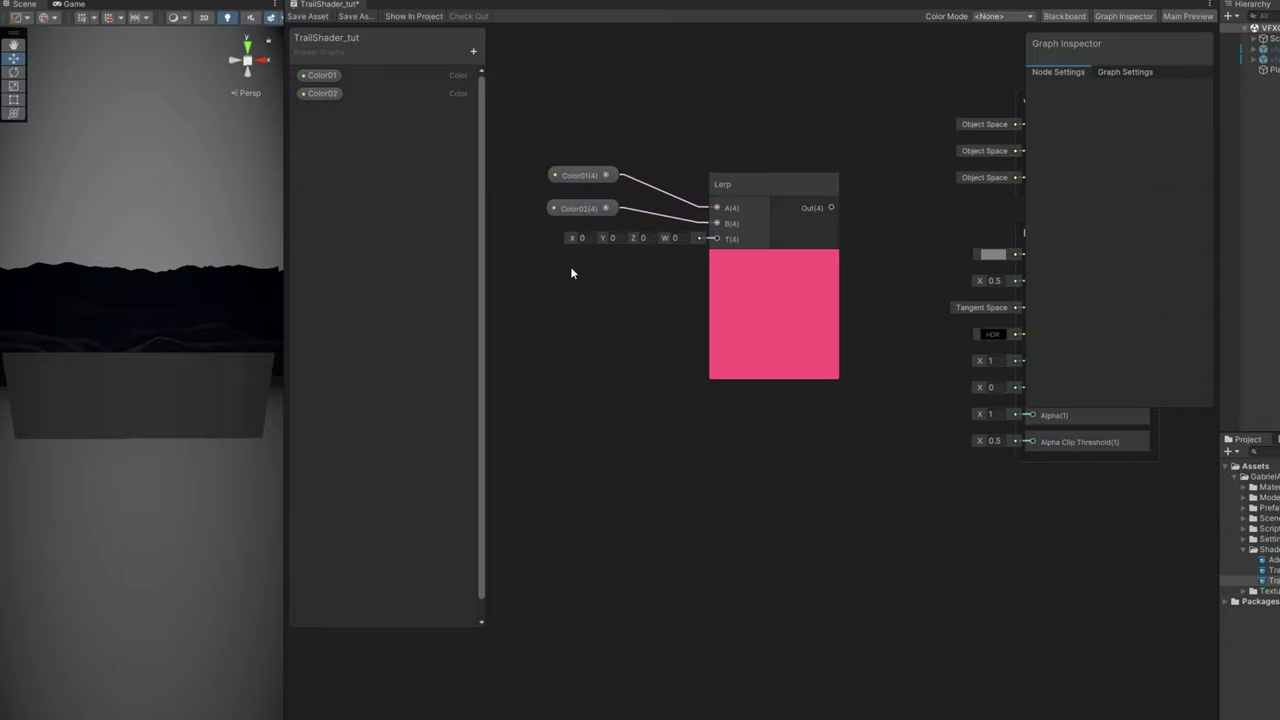
Set the components of the Lerp node's T input to 0.5 to preview an even blend of the colors
click(581, 239)
text(.5)
key(Tab)
text(5)
Set the X, Y and Z values of the Lerp node's T input to 1 to preview the second color
click(588, 240)
text(1)
key(Tab)
text(1)
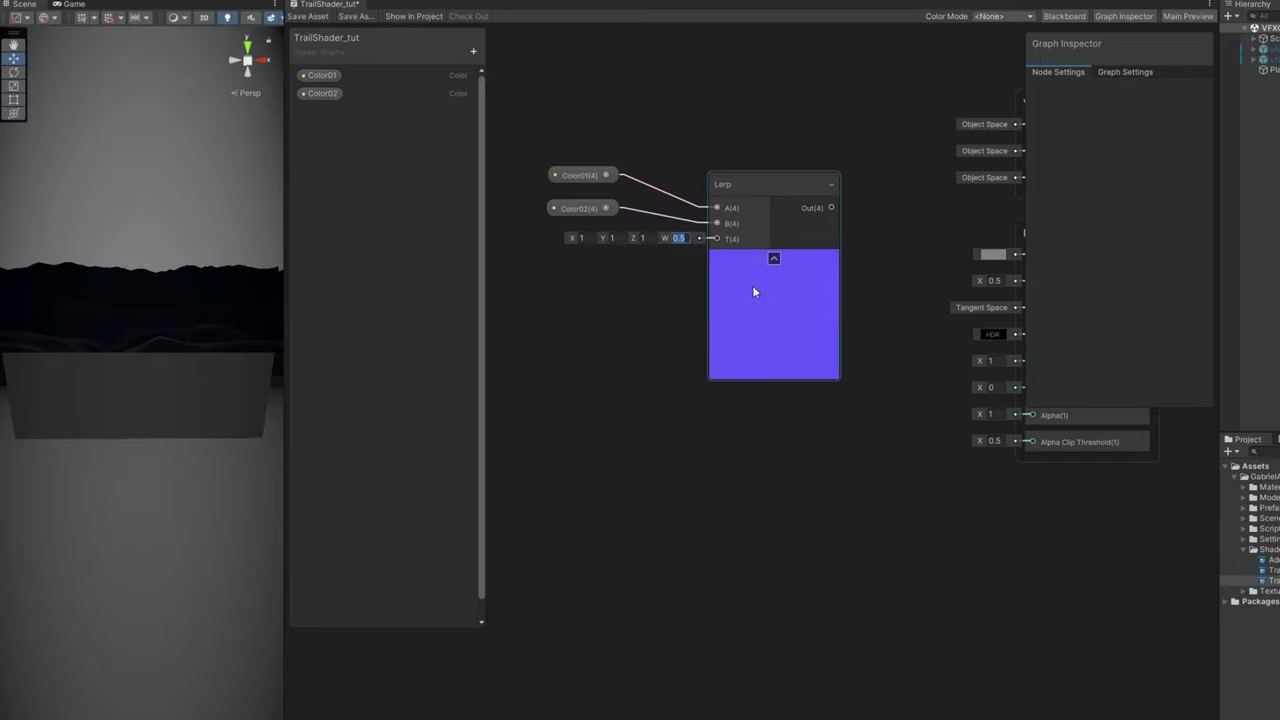
key(Return)
Add a UV node and place it below the color nodes, left of the Lerp node
middle_drag(654, 292, 716, 290)
key(space)
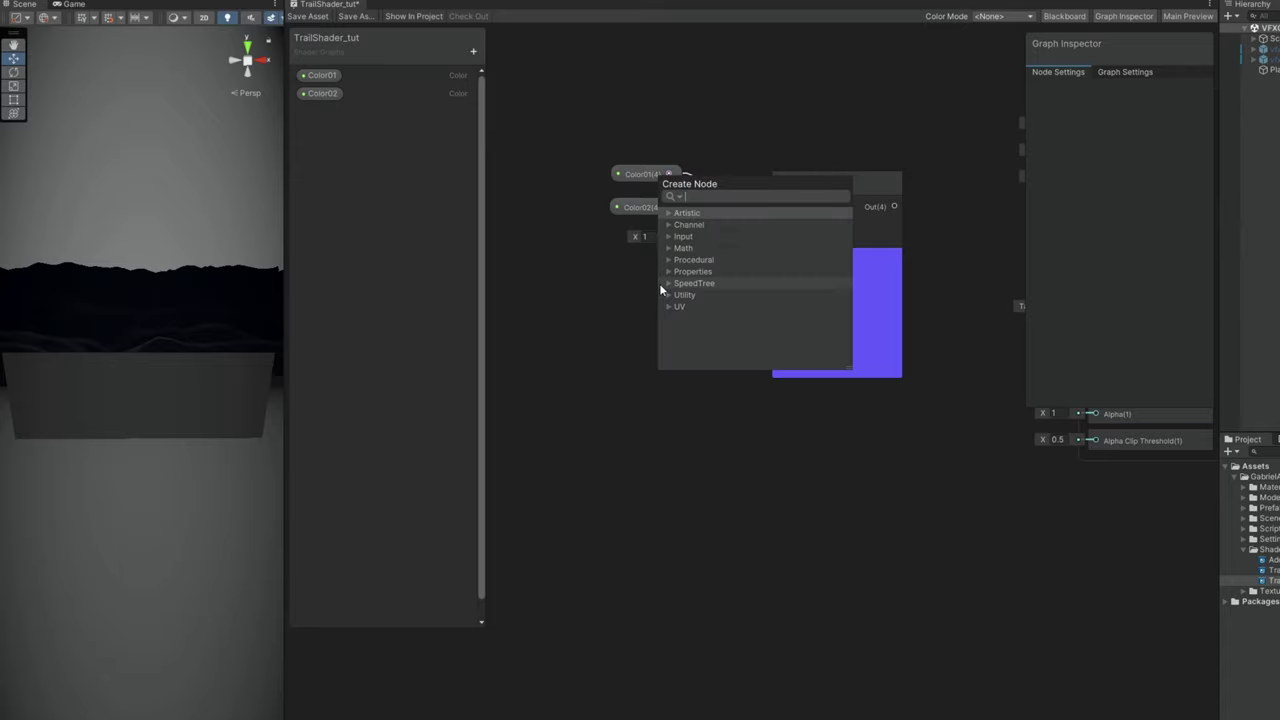
text(uv)
key(Return)
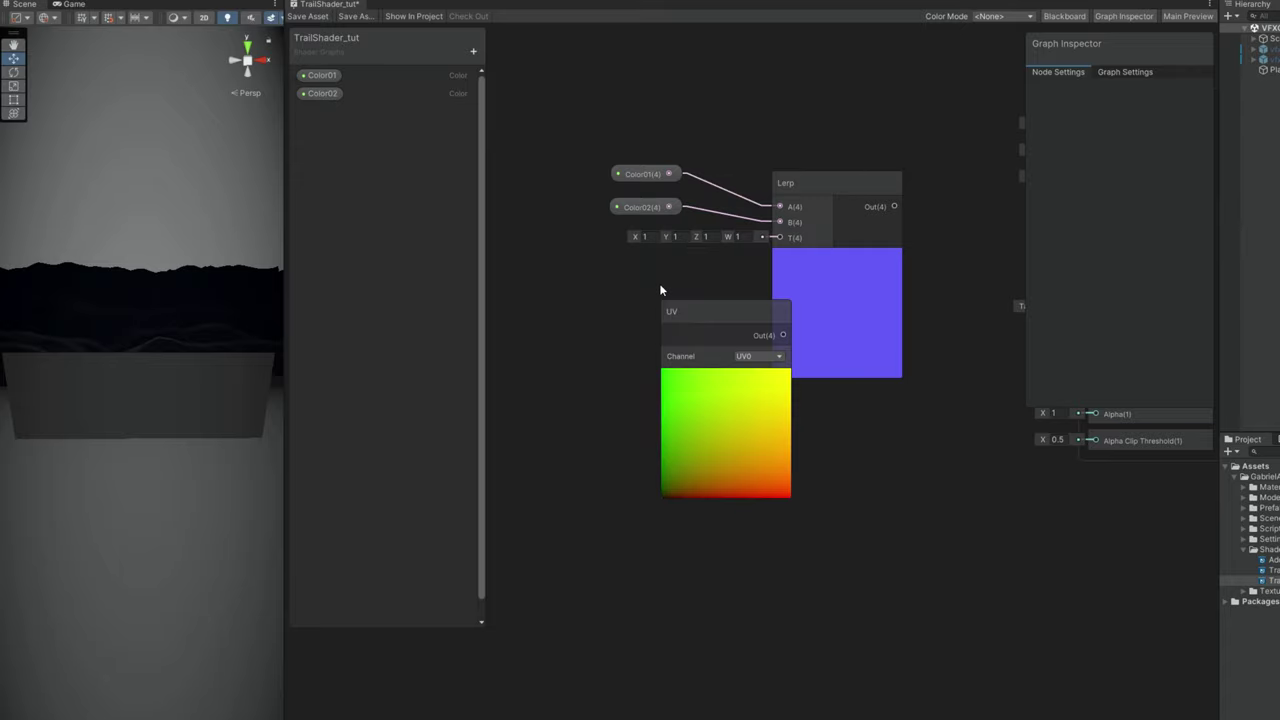
drag(631, 307, 536, 274)
middle_drag(659, 269, 713, 270)
Add a Split node fed by the UV node's output and shift both nodes further left of the Lerp node
drag(674, 305, 738, 298)
text(split)
key(Return)
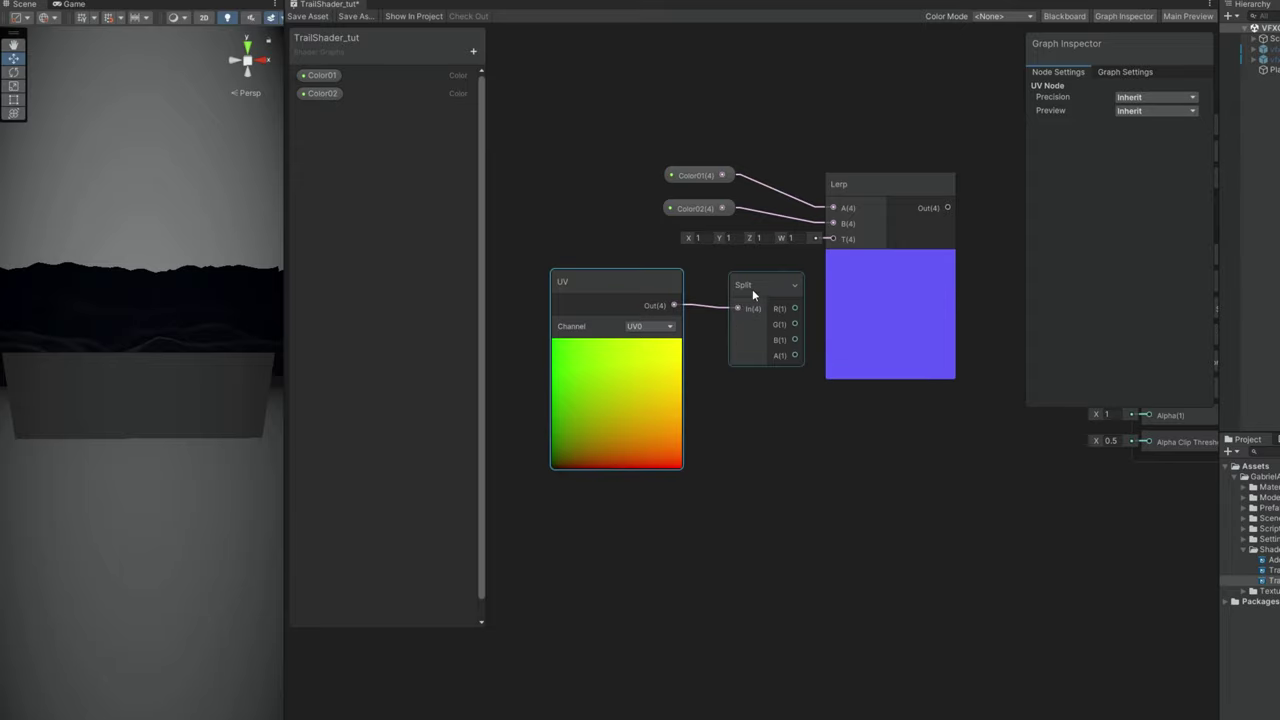
click(743, 327)
drag(785, 378, 674, 289)
drag(752, 294, 630, 294)
click(670, 298)
Connect the Split node's G output to the Lerp node's T input to preview a vertical blend
drag(835, 259, 840, 244)
drag(743, 362, 550, 309)
drag(605, 292, 657, 292)
drag(836, 248, 834, 241)
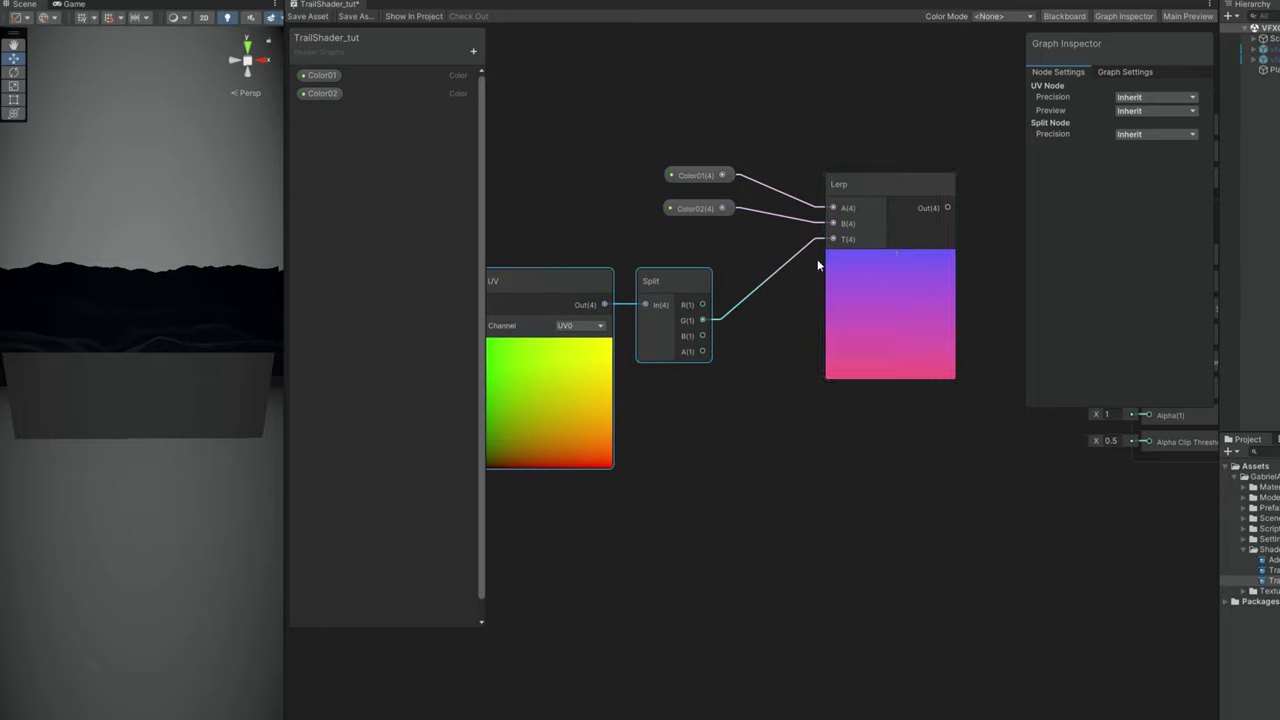
Try a One Minus node on the Split node's R output to reverse the blend direction
text(one)
drag(585, 308, 683, 262)
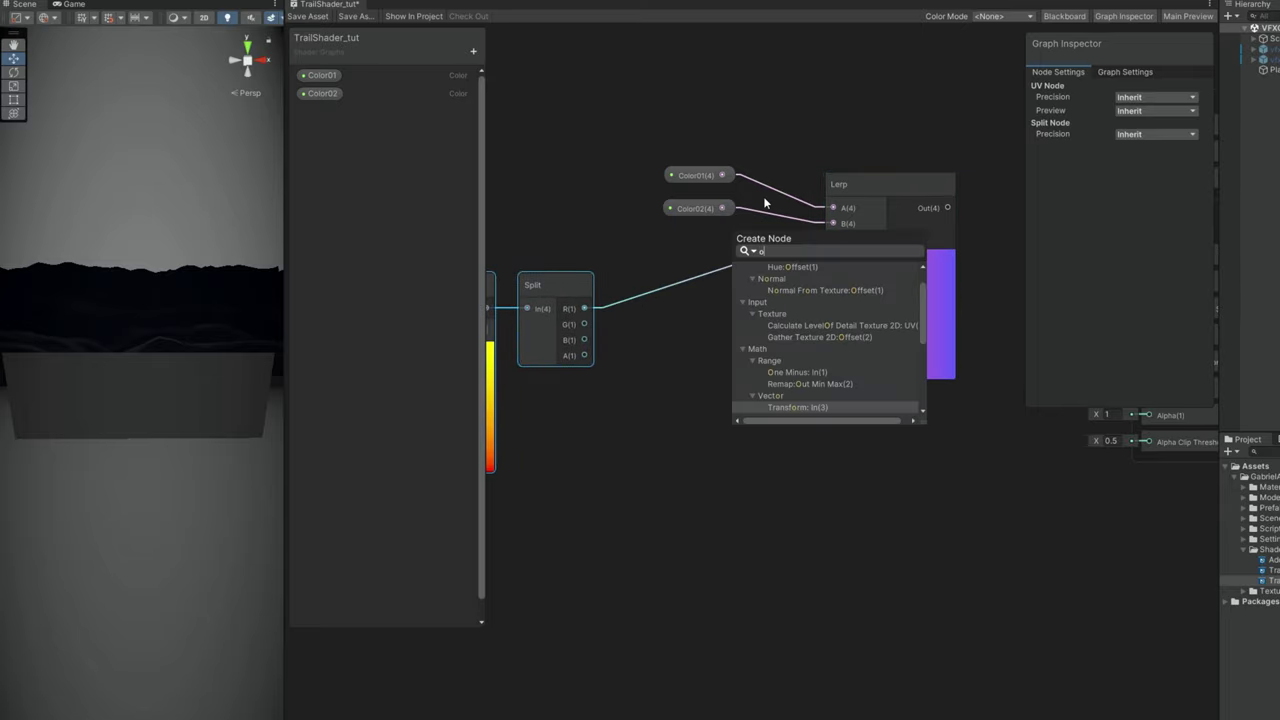
key(Return)
Connect the Split node's R output to the Lerp node's T input and move the gradient nodes away from the master stack
drag(754, 286, 833, 240)
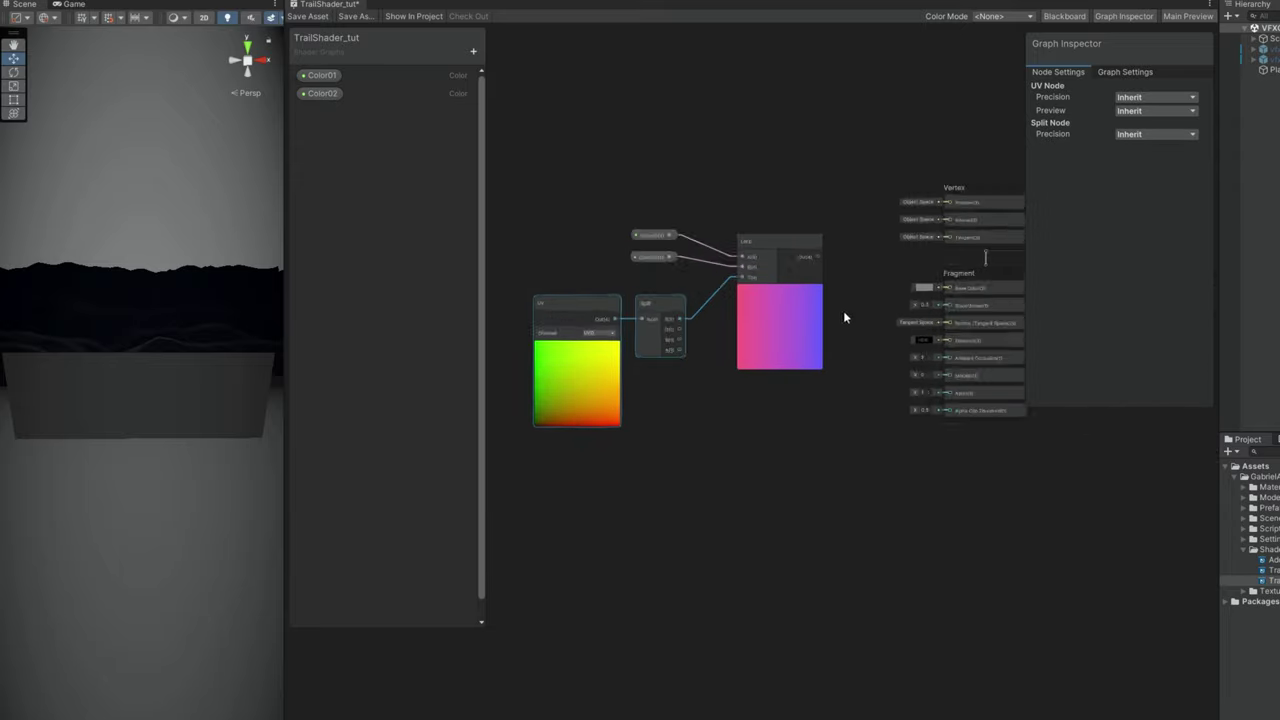
scroll(859, 434, down, 2)
drag(848, 250, 648, 262)
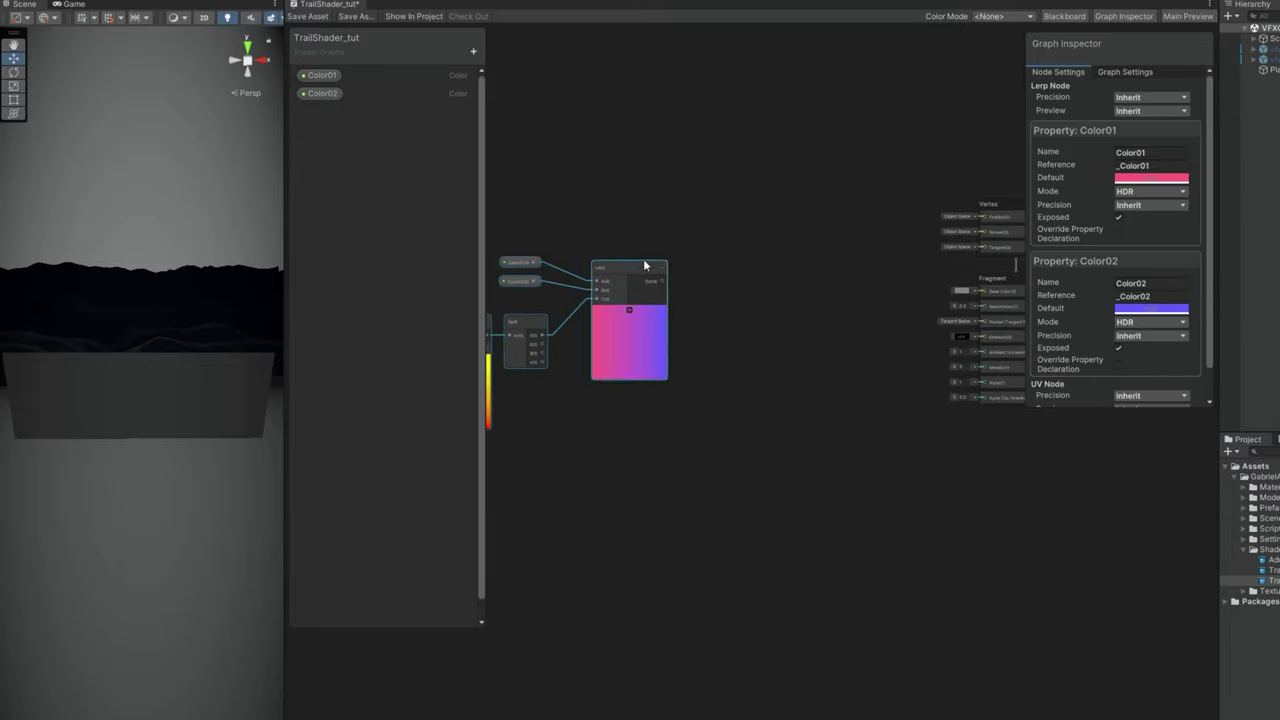
click(676, 262)
Add a Multiply node below and right of the Lerp node, with the Lerp output feeding its A input
scroll(680, 272, up, 3)
middle_drag(812, 249, 860, 214)
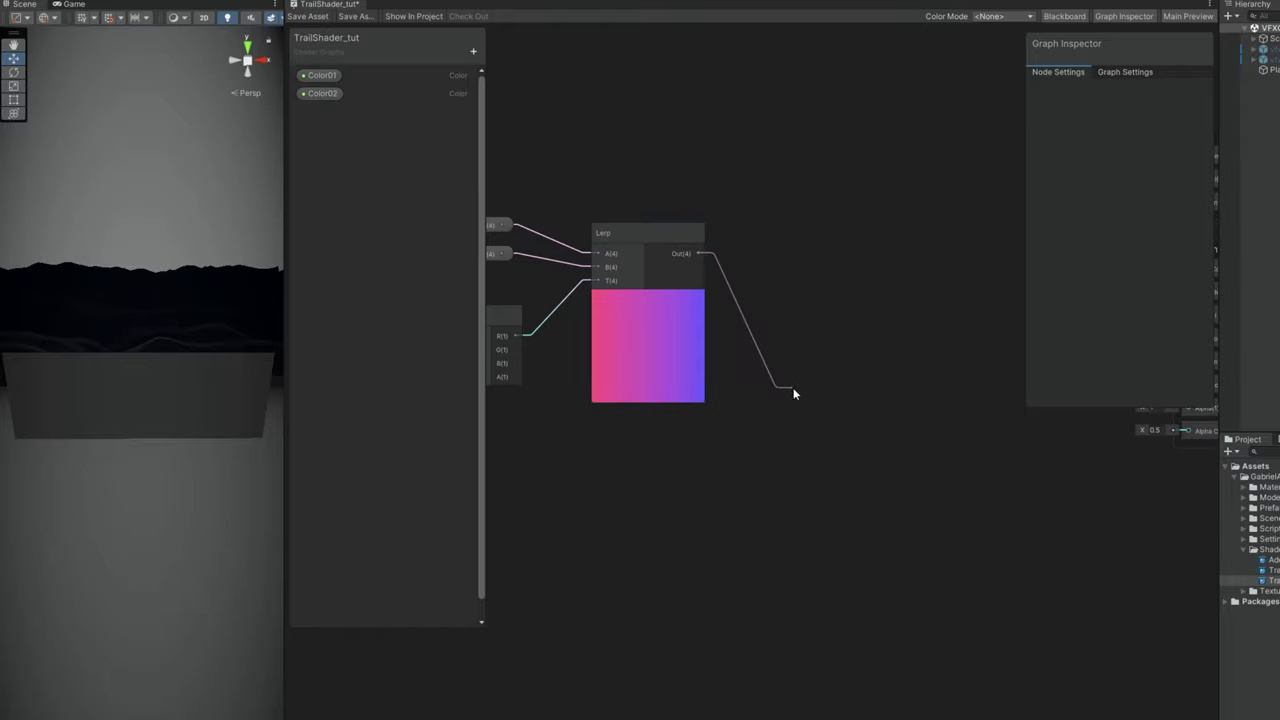
drag(697, 253, 791, 383)
text(mul)
click(846, 497)
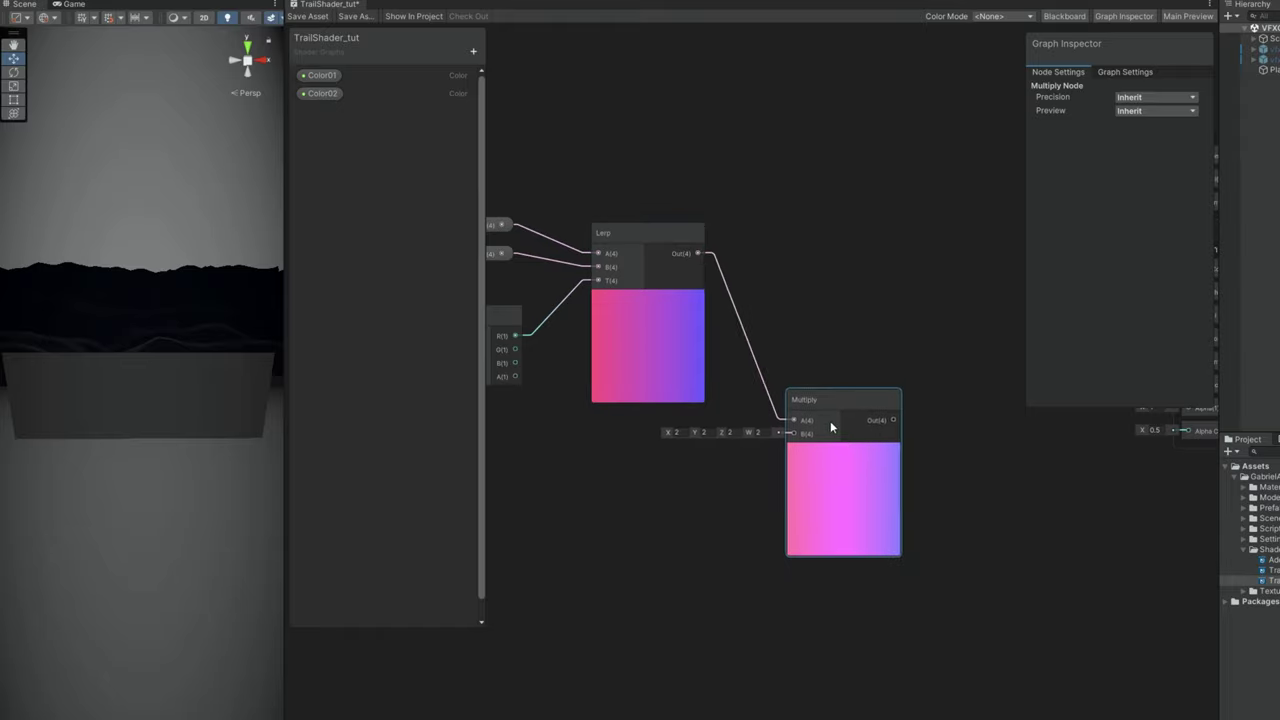
Create a Texture 2D property named MainTex
scroll(832, 429, down, 3)
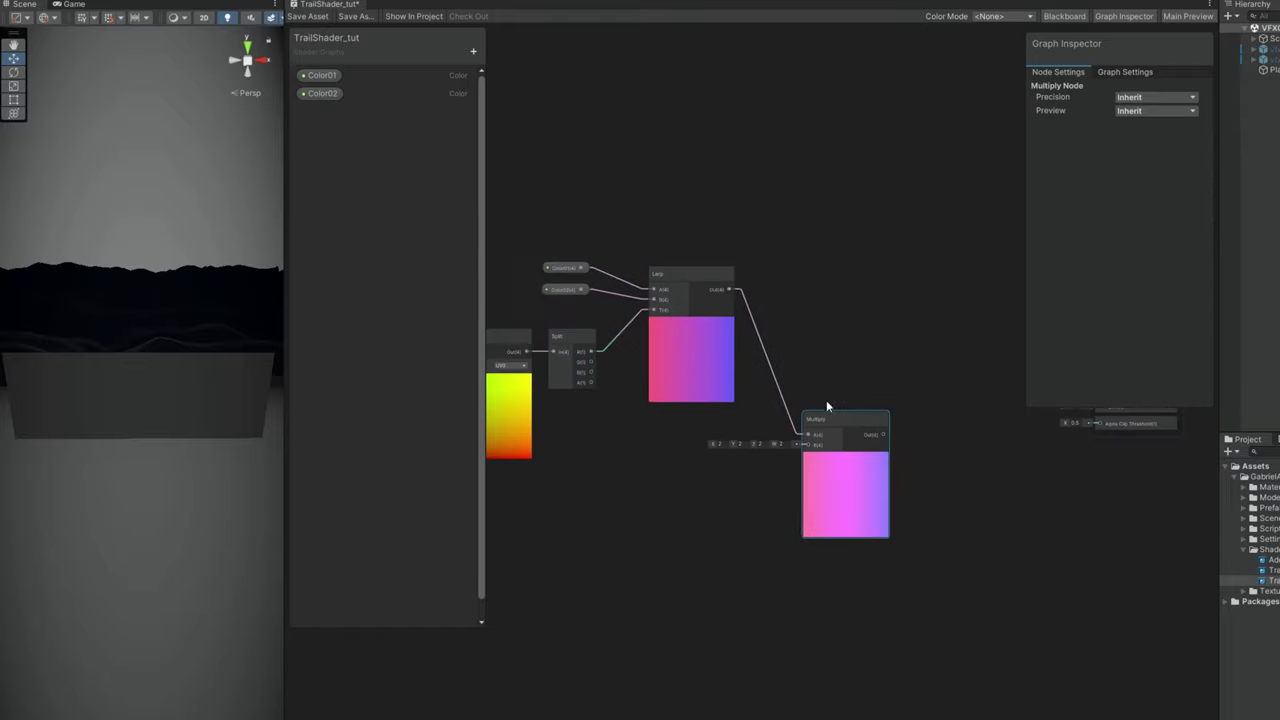
click(471, 55)
click(527, 186)
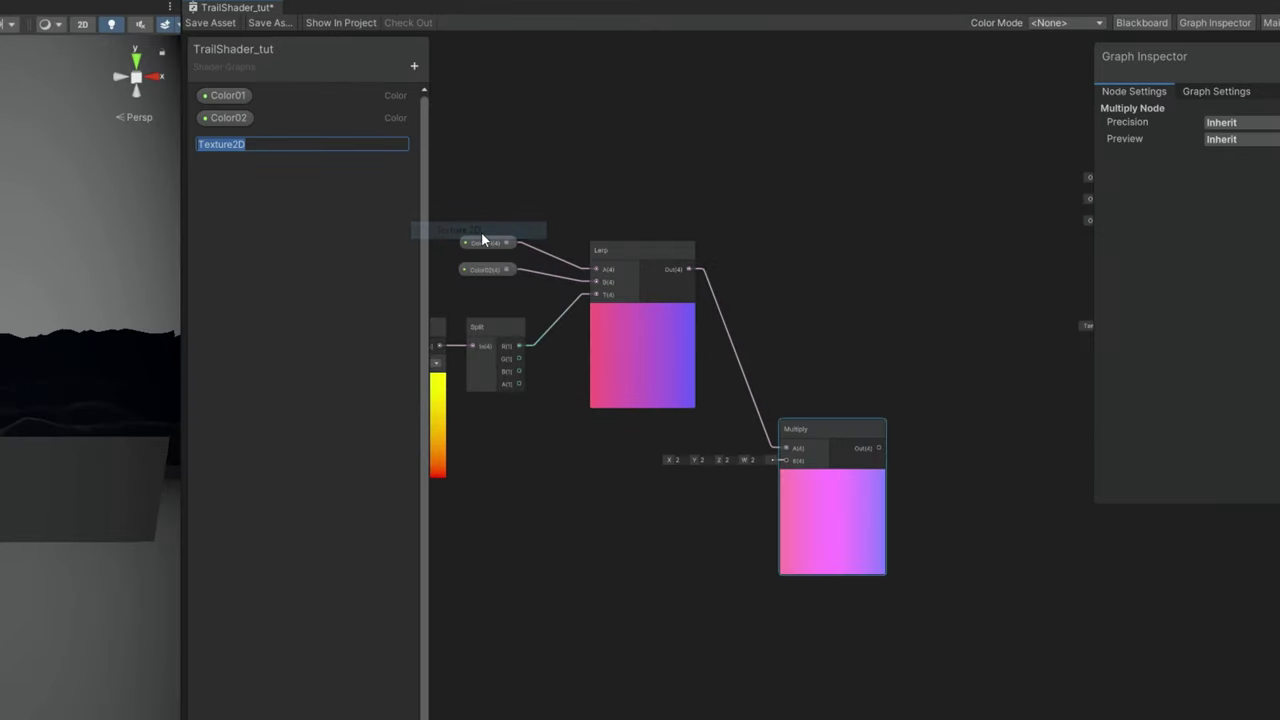
text(MainTex)
key(Return)
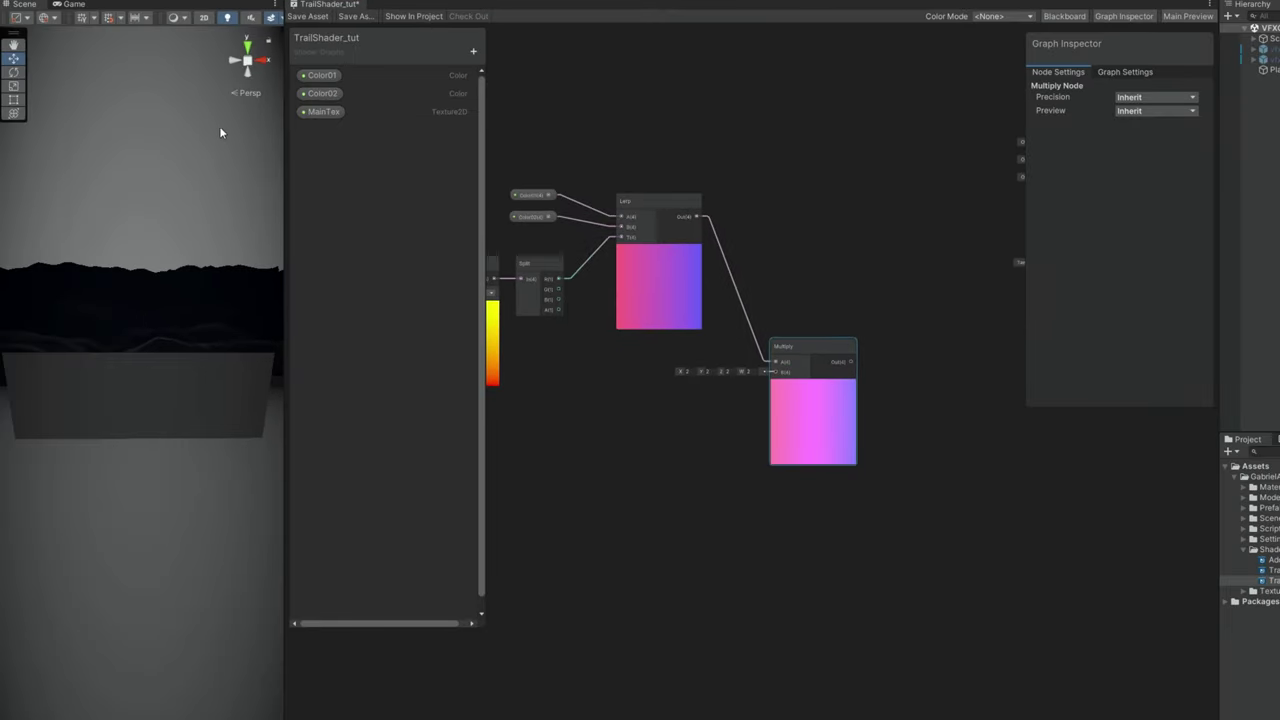
Set the MainTex property's default texture to Default-Particle
click(230, 140)
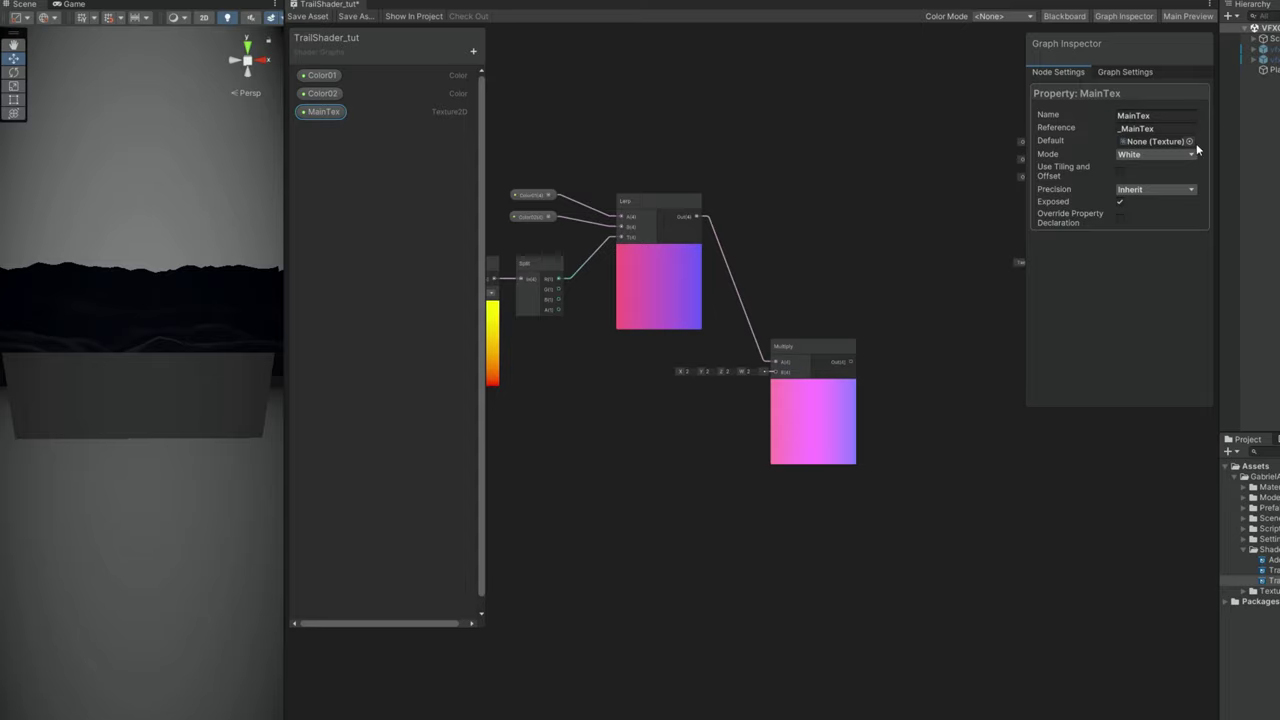
click(1190, 142)
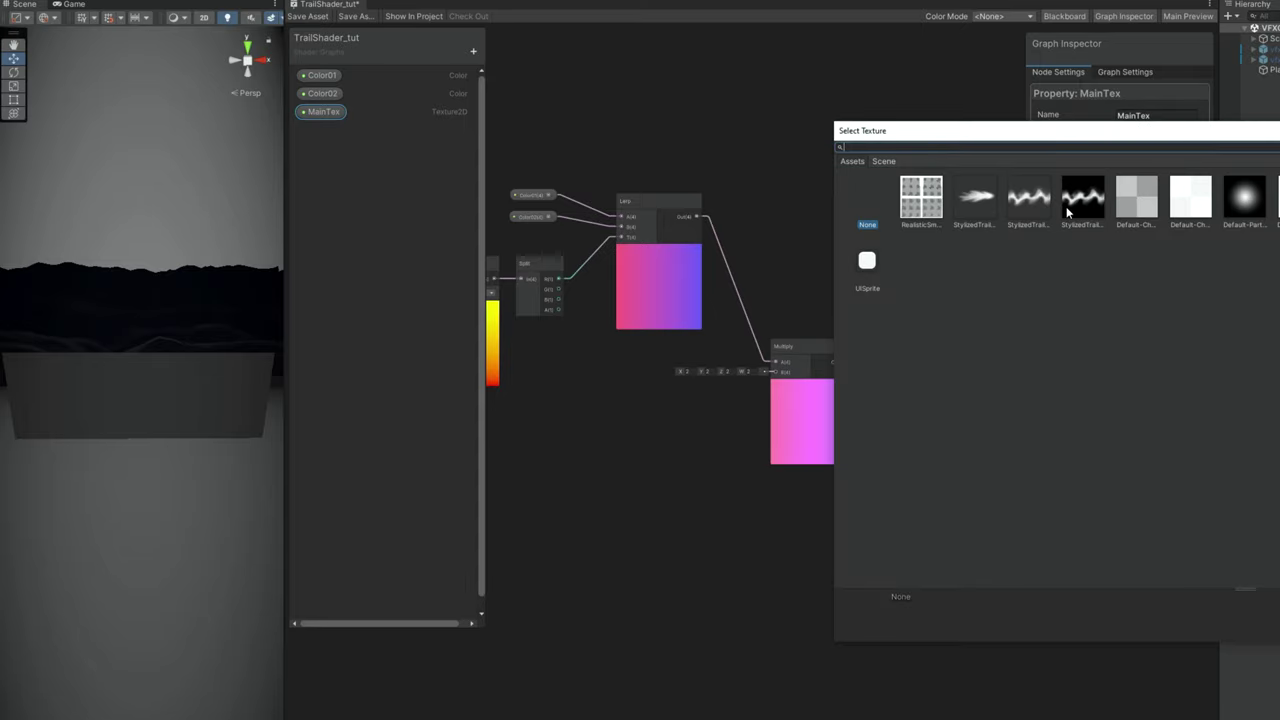
click(1244, 200)
double_click(1244, 203)
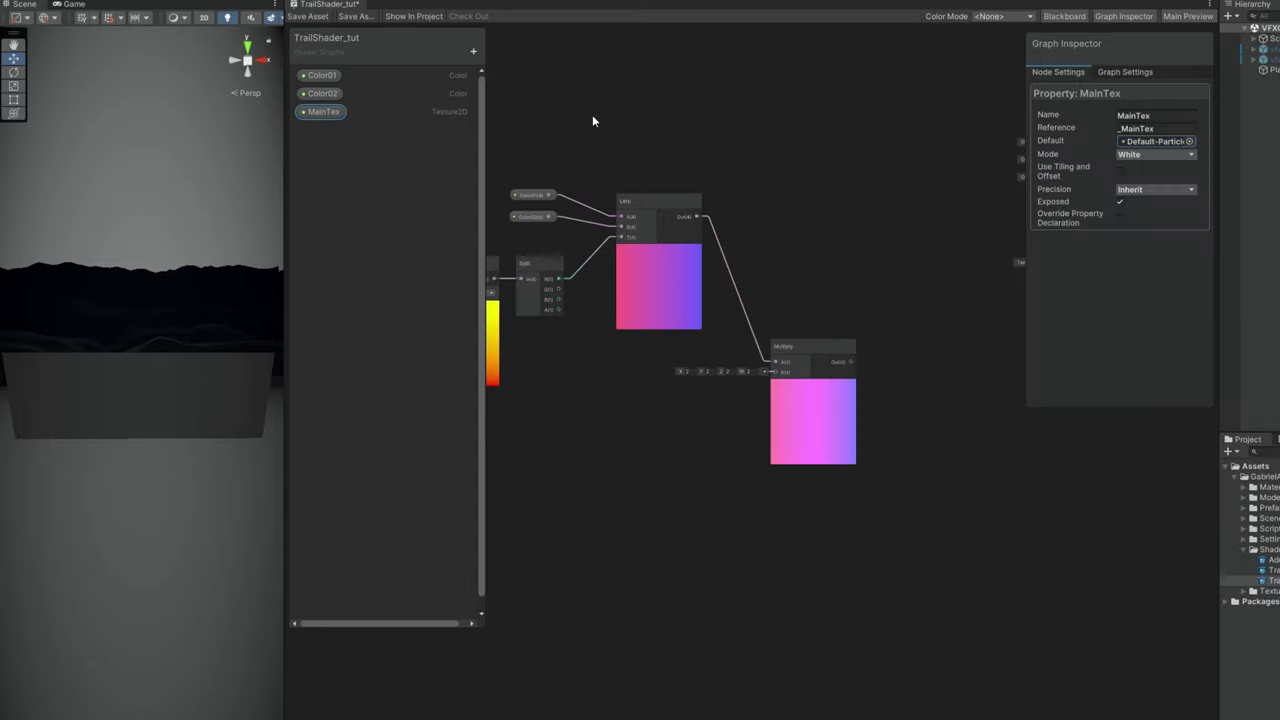
Place MainTex in the graph and connect it to the Texture input of a new Sample Texture 2D node
drag(535, 510, 667, 491)
scroll(688, 483, up, 3)
key(space)
text(sample)
key(Return)
drag(785, 402, 777, 462)
Connect the Sample Texture 2D node's RGBA output to the Multiply node's B input and arrange the texture nodes
scroll(753, 466, down, 2)
drag(720, 491, 899, 304)
drag(711, 423, 585, 510)
drag(702, 492, 785, 468)
middle_drag(585, 383, 772, 339)
click(772, 339)
drag(839, 432, 830, 421)
Add a Time node in the empty area left of the MainTex node
middle_drag(570, 470, 784, 433)
click(779, 432)
key(space)
text(time)
key(Return)
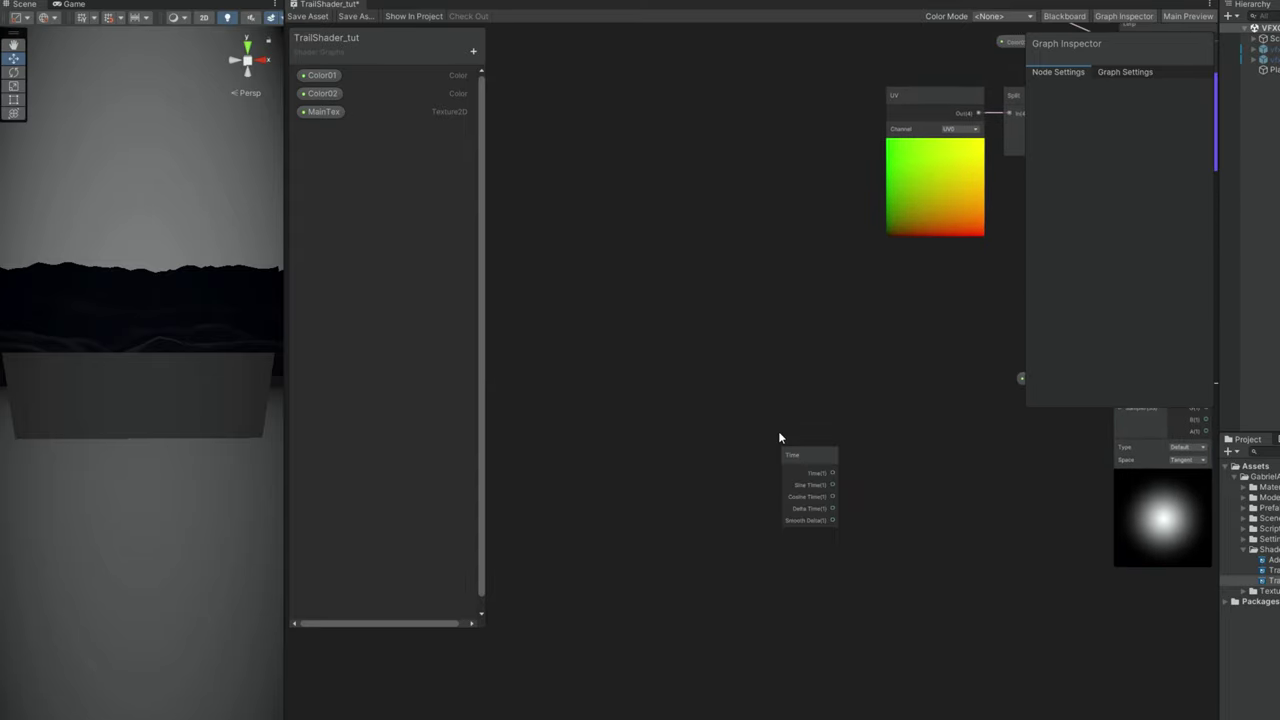
scroll(826, 429, up, 2)
middle_drag(824, 429, 684, 386)
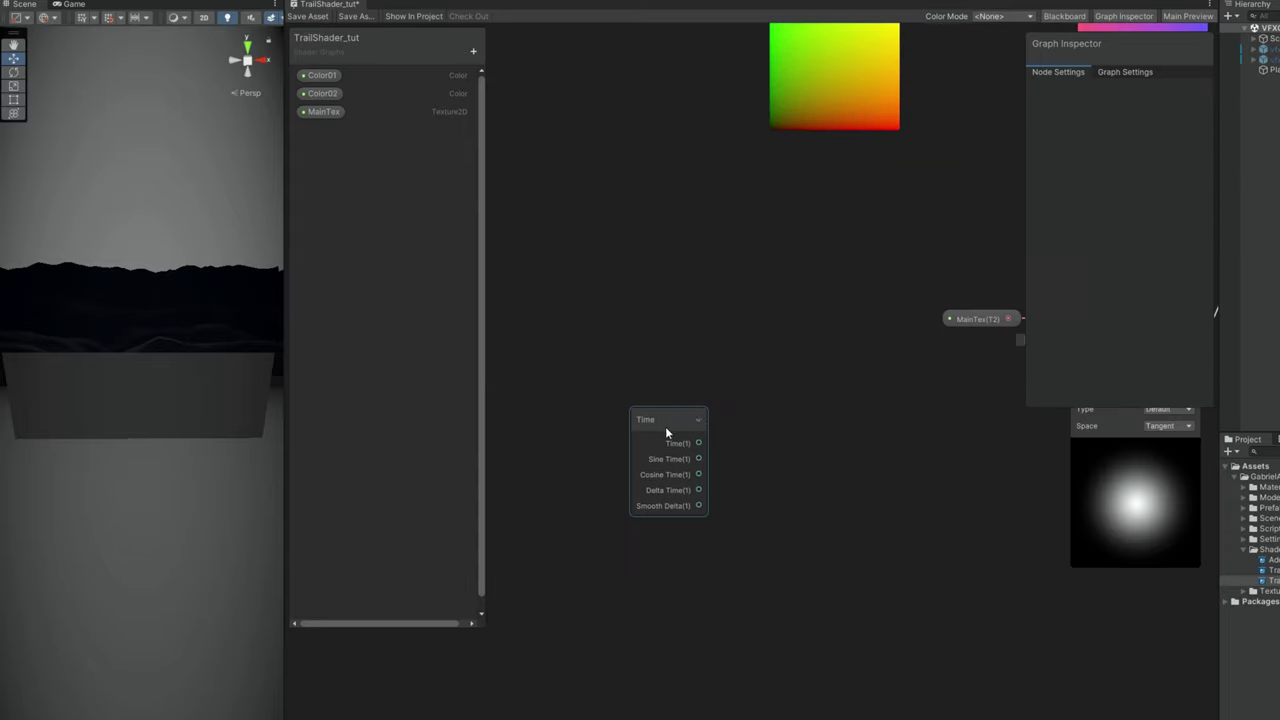
Add a Multiply node with the Time output feeding its A input
click(665, 430)
drag(698, 443, 800, 503)
text(mu)
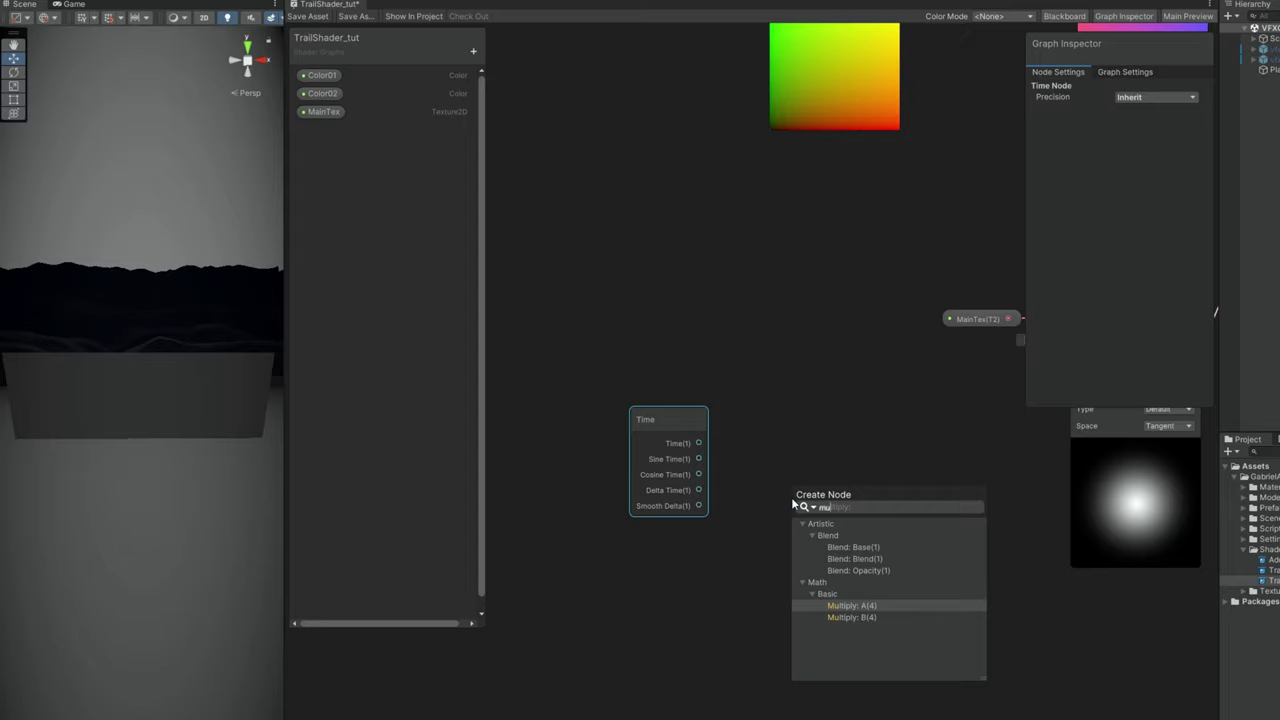
click(850, 606)
middle_drag(602, 348, 658, 298)
Create a Vector 2 property named MainTexSpeed with default X -0.1, and connect it to the B input of the time Multiply node
click(474, 53)
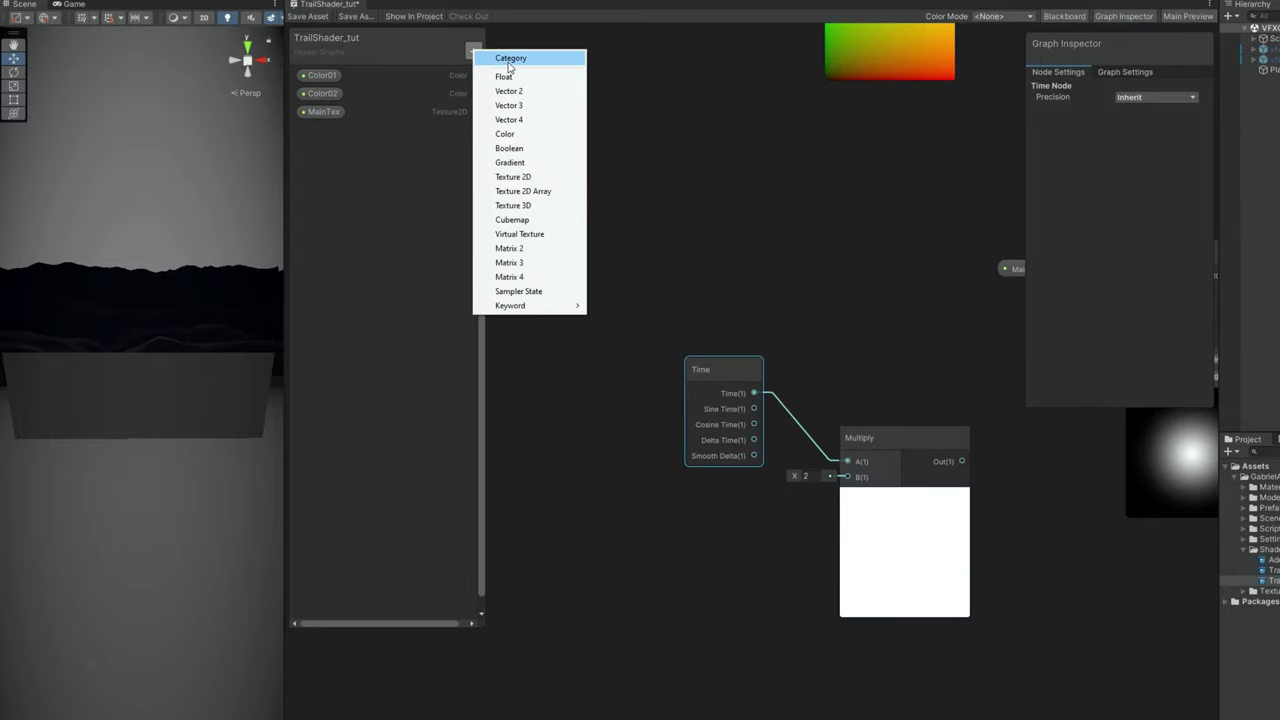
click(500, 89)
text(MainTe)
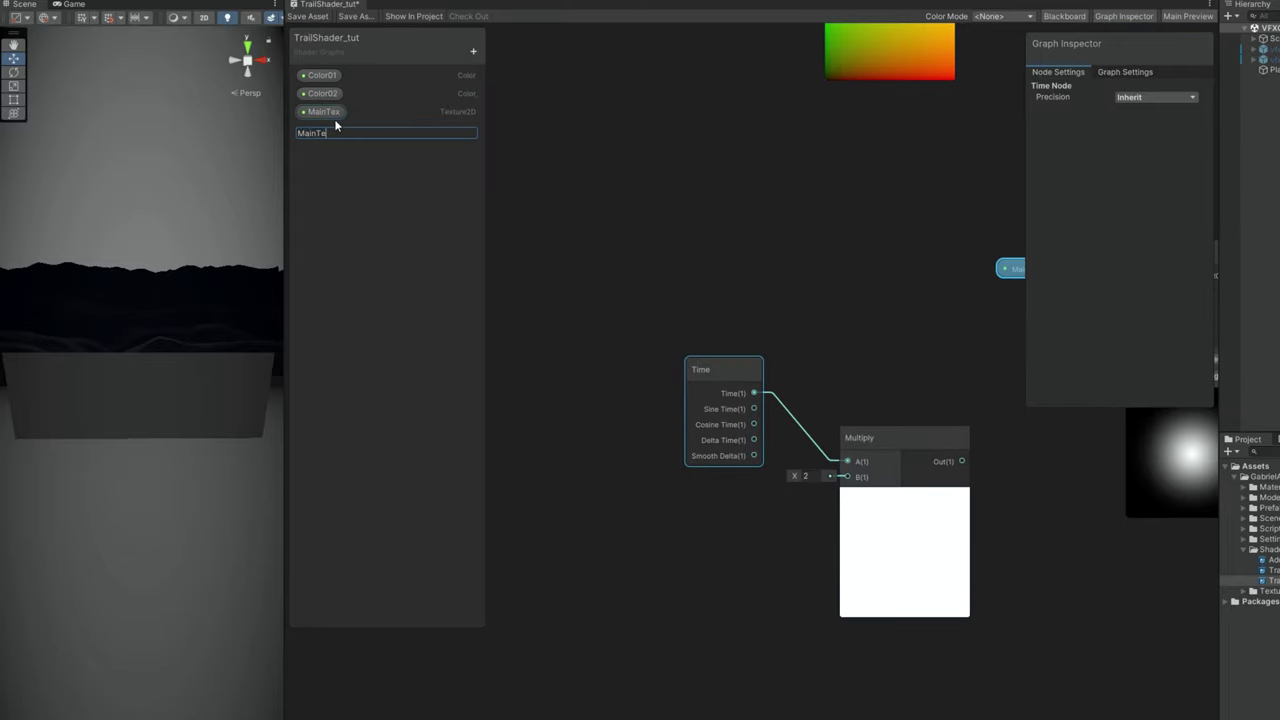
text(xSpeed)
key(Return)
drag(343, 133, 755, 548)
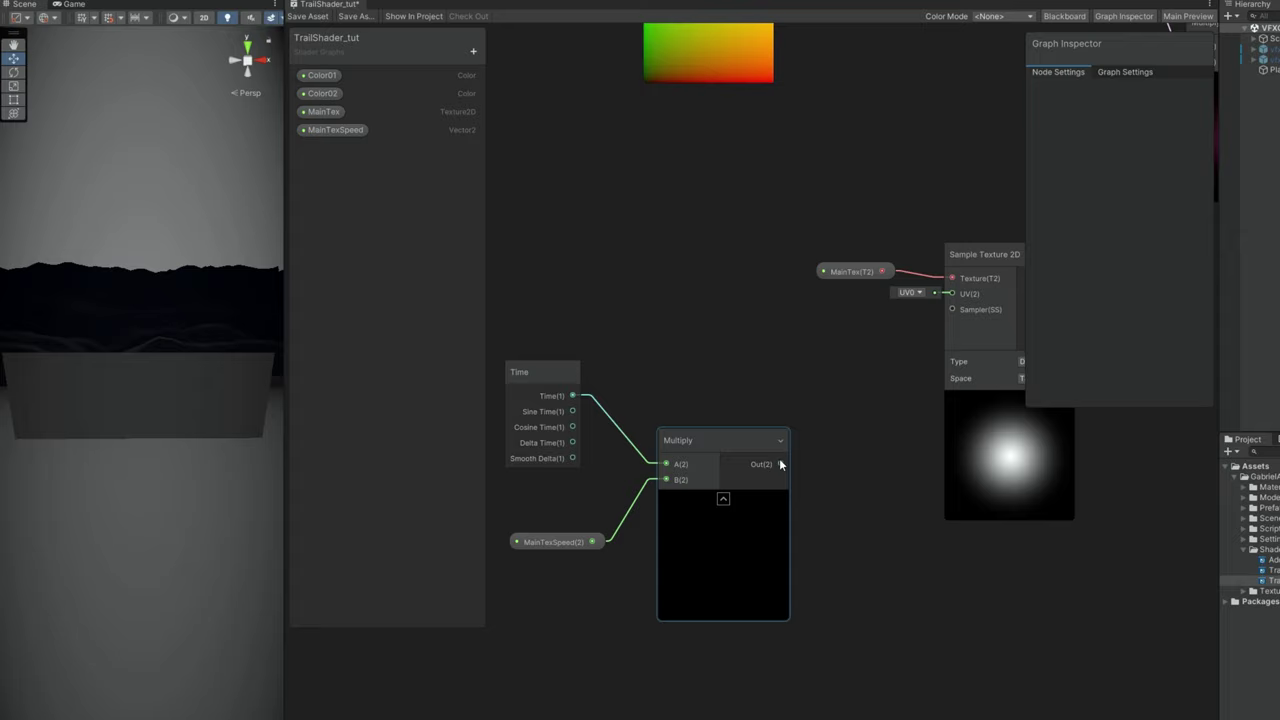
Add a Tiling And Offset node and feed the time Multiply output into its Offset input
key(space)
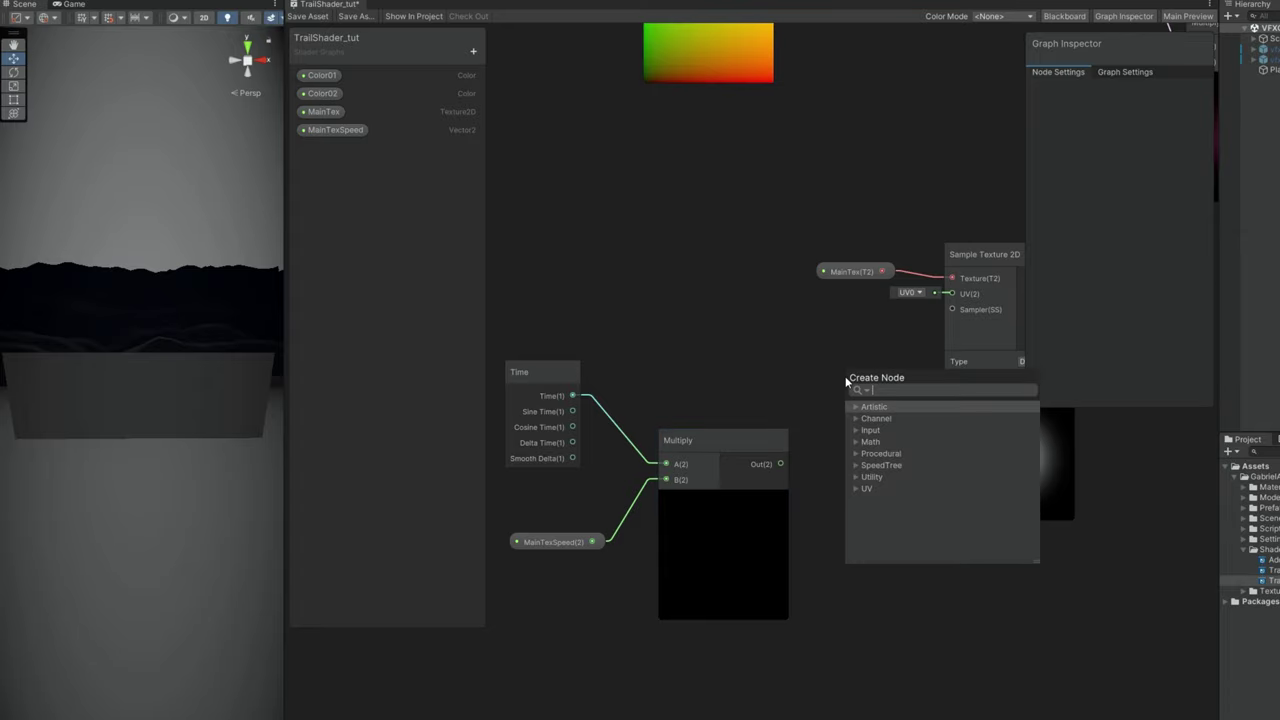
text(til)
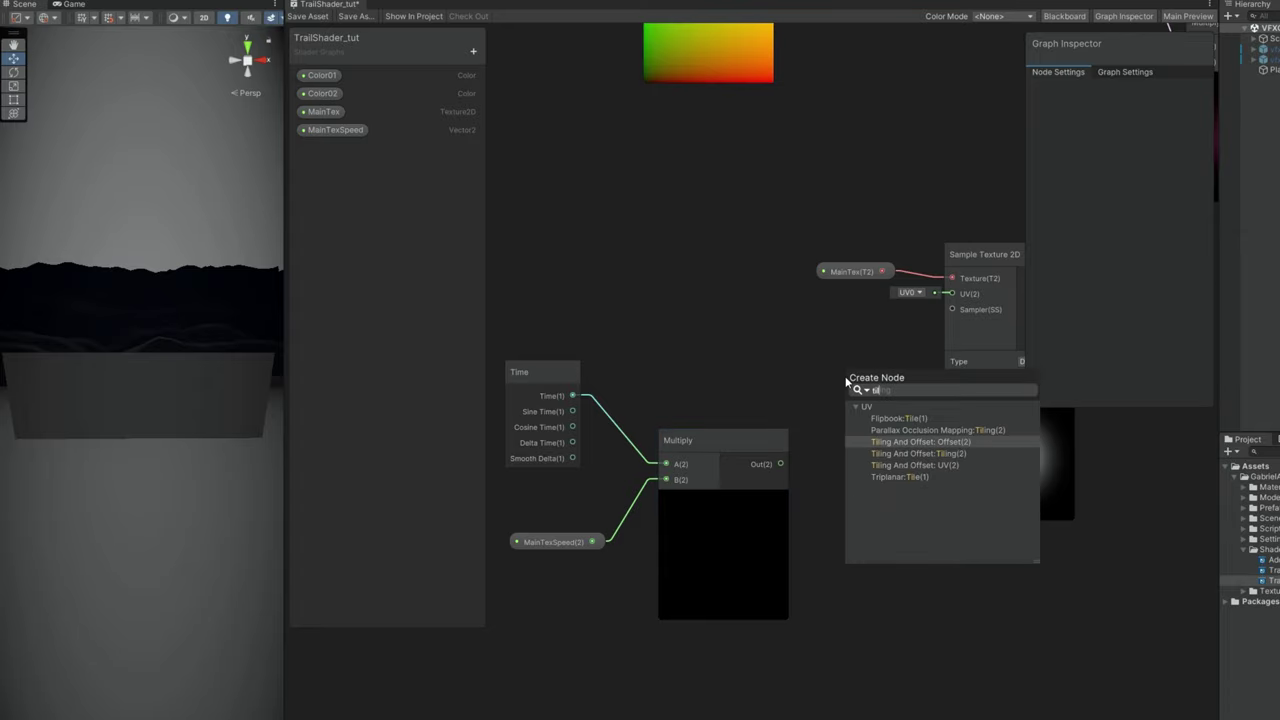
key(Return)
drag(880, 358, 857, 375)
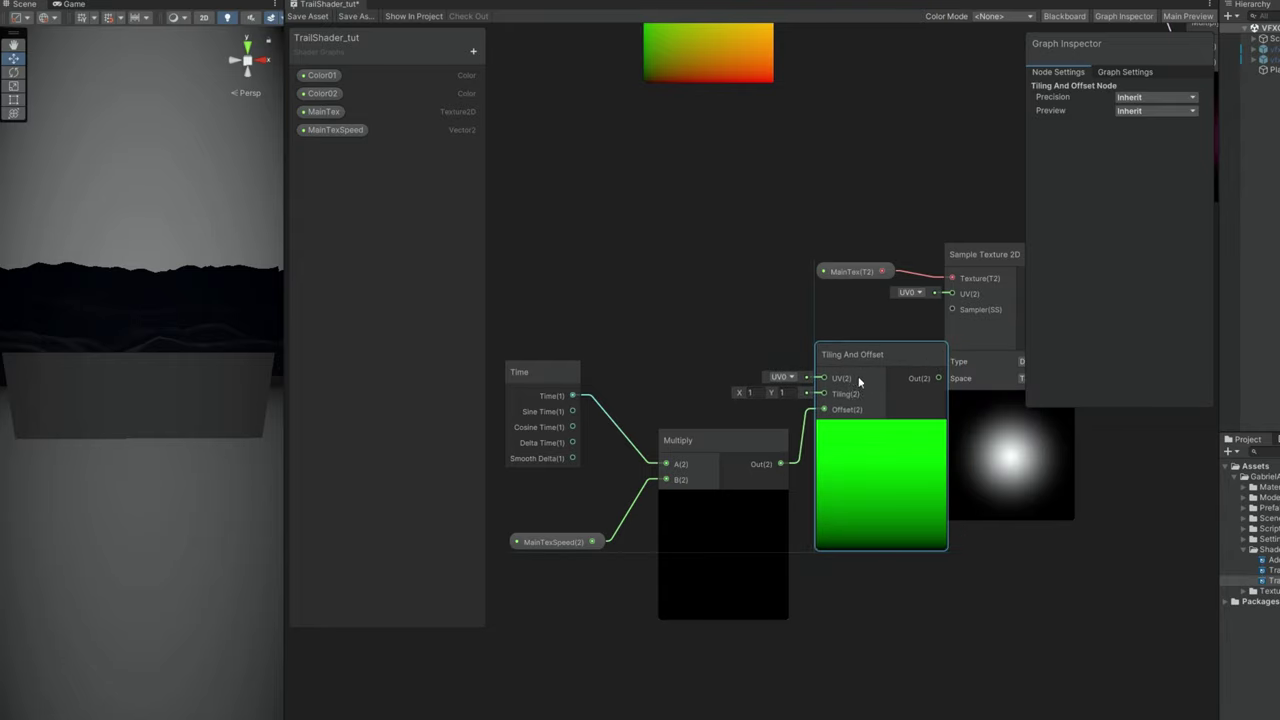
middle_drag(712, 401, 740, 367)
Connect the Tiling And Offset output to the Sample Texture 2D node's UV input and tidy up the scrolling nodes
drag(877, 274, 590, 455)
drag(852, 311, 790, 297)
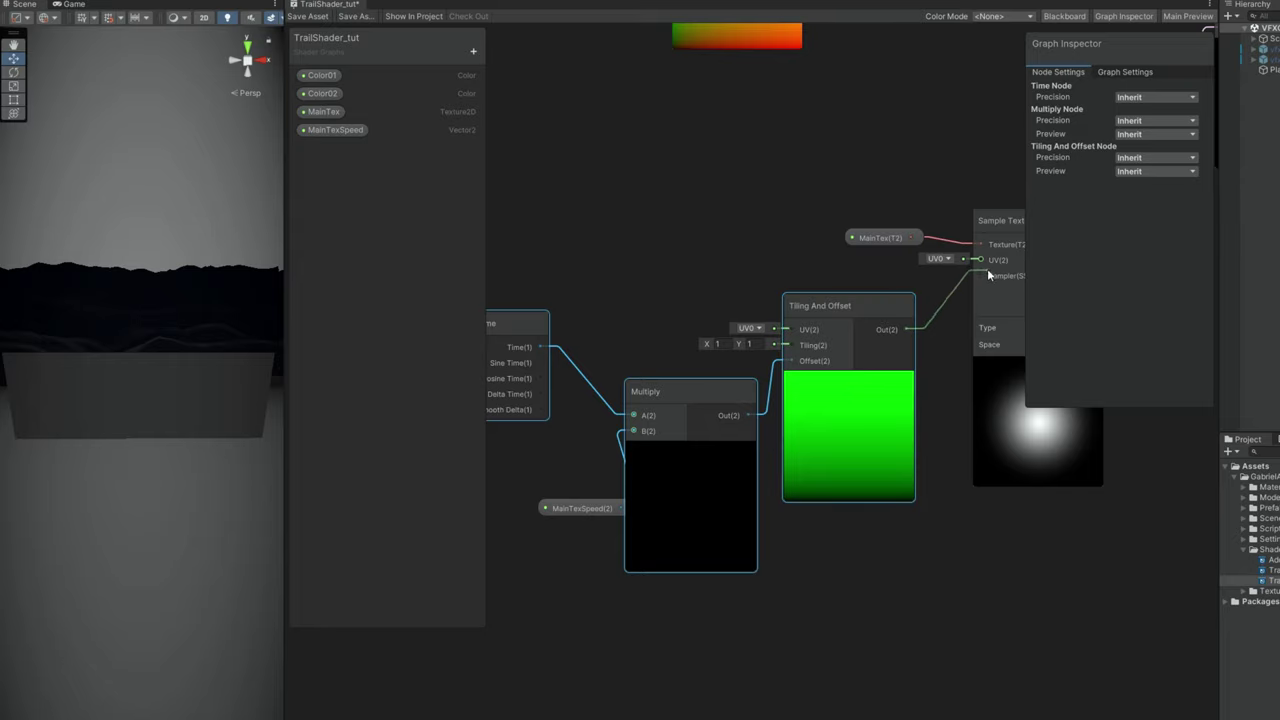
drag(989, 273, 982, 261)
drag(560, 508, 507, 479)
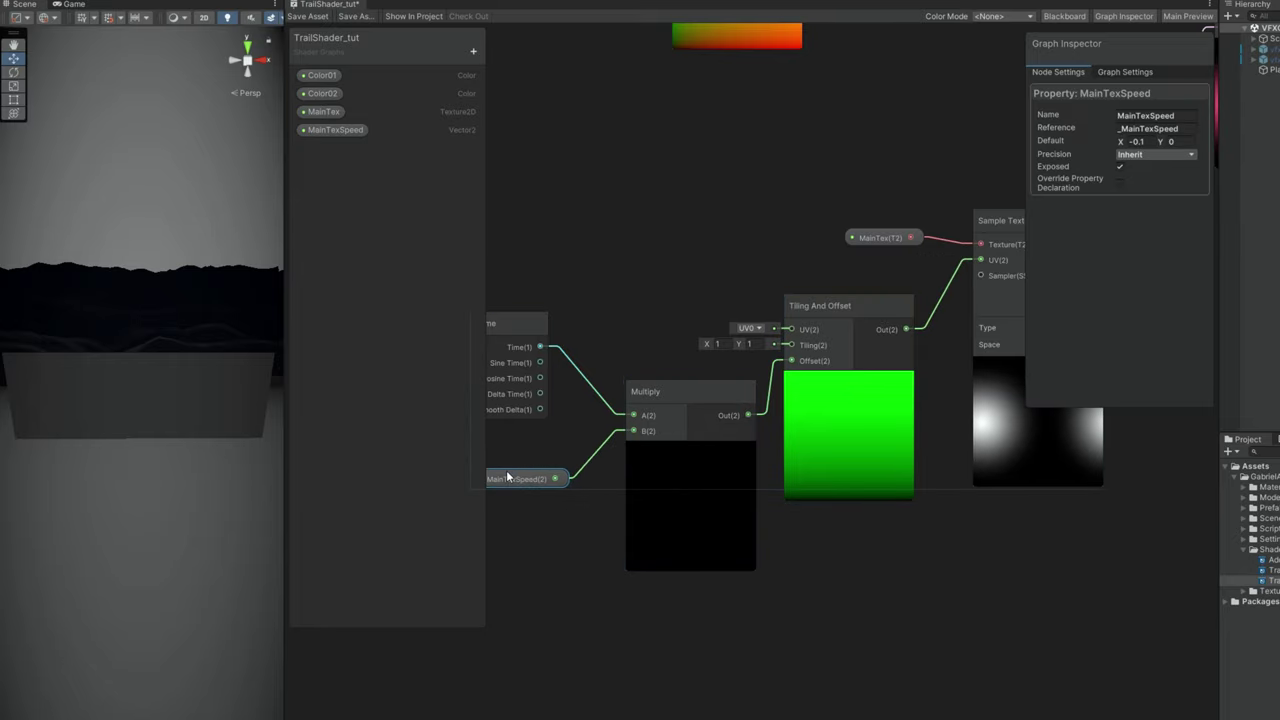
Examine the scrolling texture in the Sample Texture 2D preview and its effect on the colored Multiply node
middle_drag(890, 464, 708, 464)
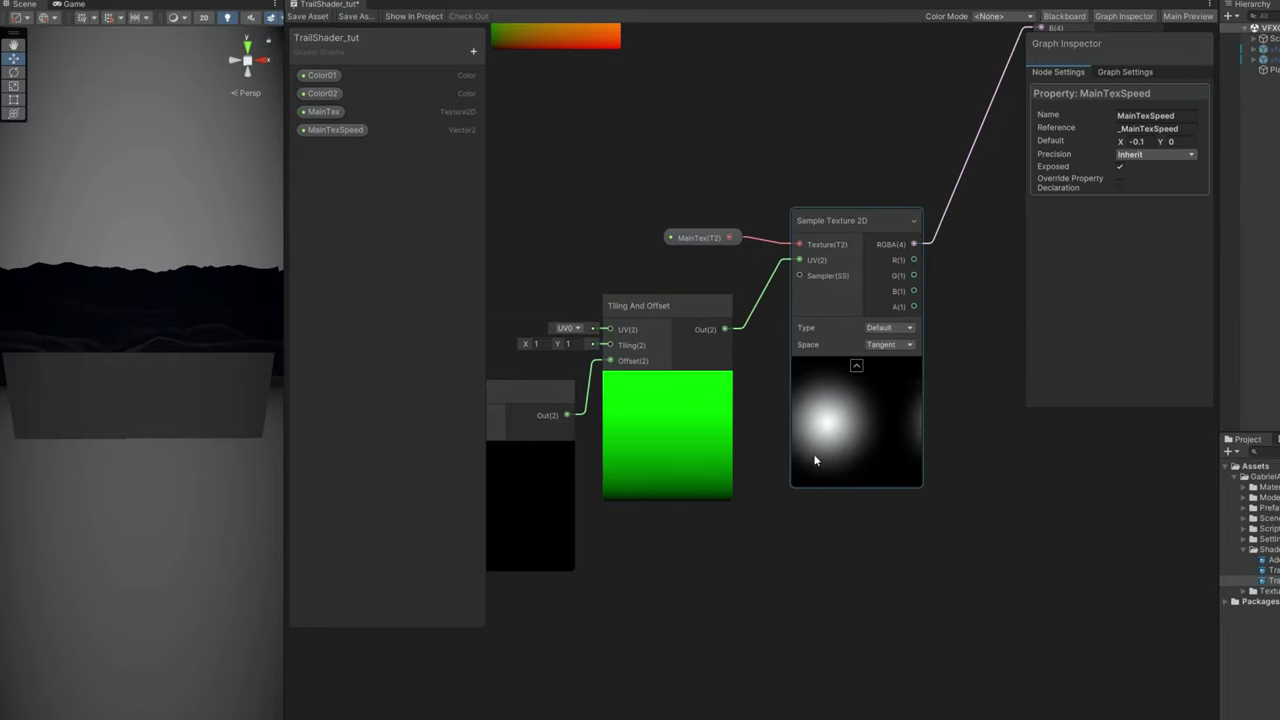
middle_drag(922, 451, 693, 716)
scroll(720, 710, down, 3)
middle_drag(784, 675, 966, 584)
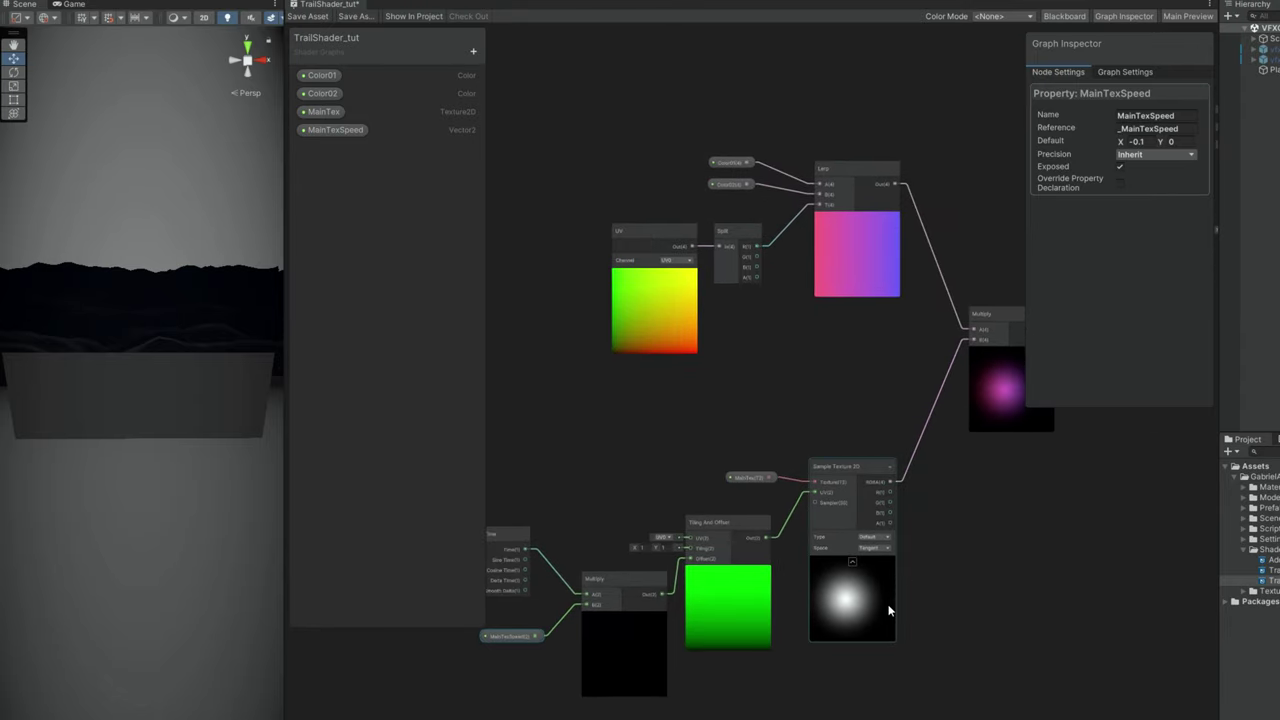
scroll(888, 608, up, 5)
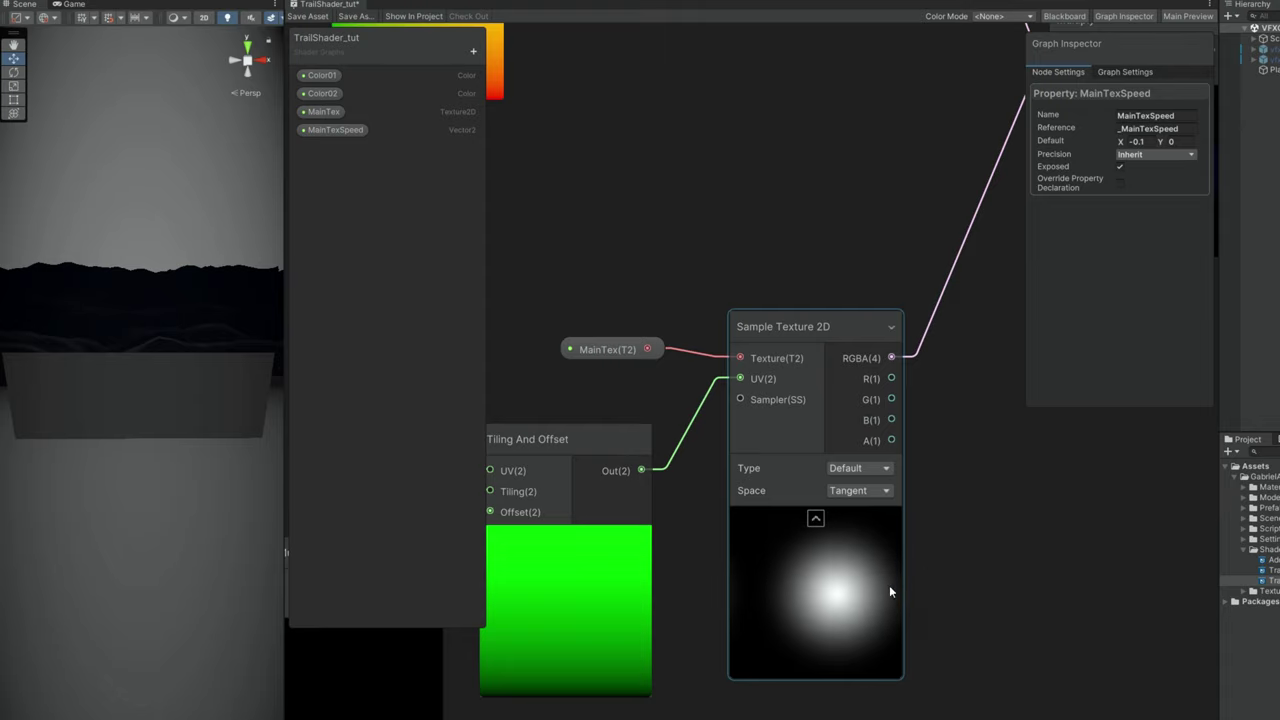
scroll(889, 563, down, 4)
middle_drag(589, 656, 1037, 634)
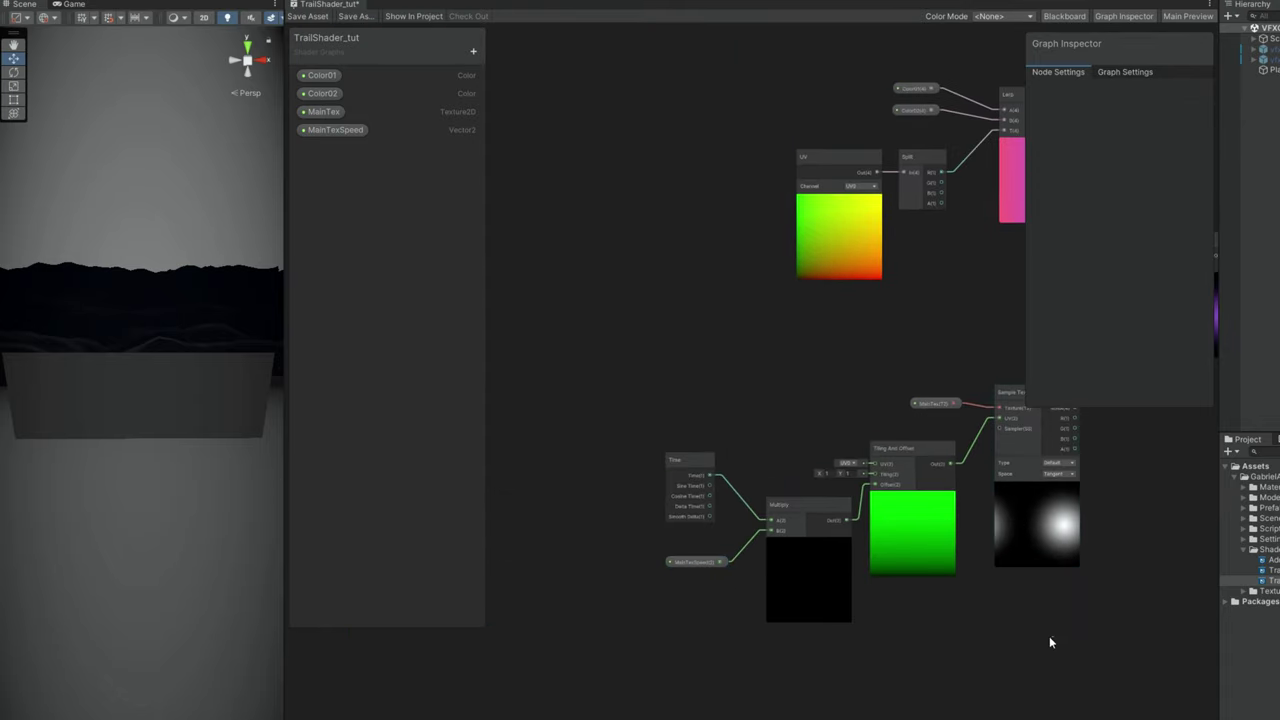
Move the texture scrolling nodes lower to free up space and collapse the UV node's preview
drag(1037, 629, 660, 390)
drag(1025, 442, 1018, 595)
scroll(743, 393, up, 2)
click(680, 406)
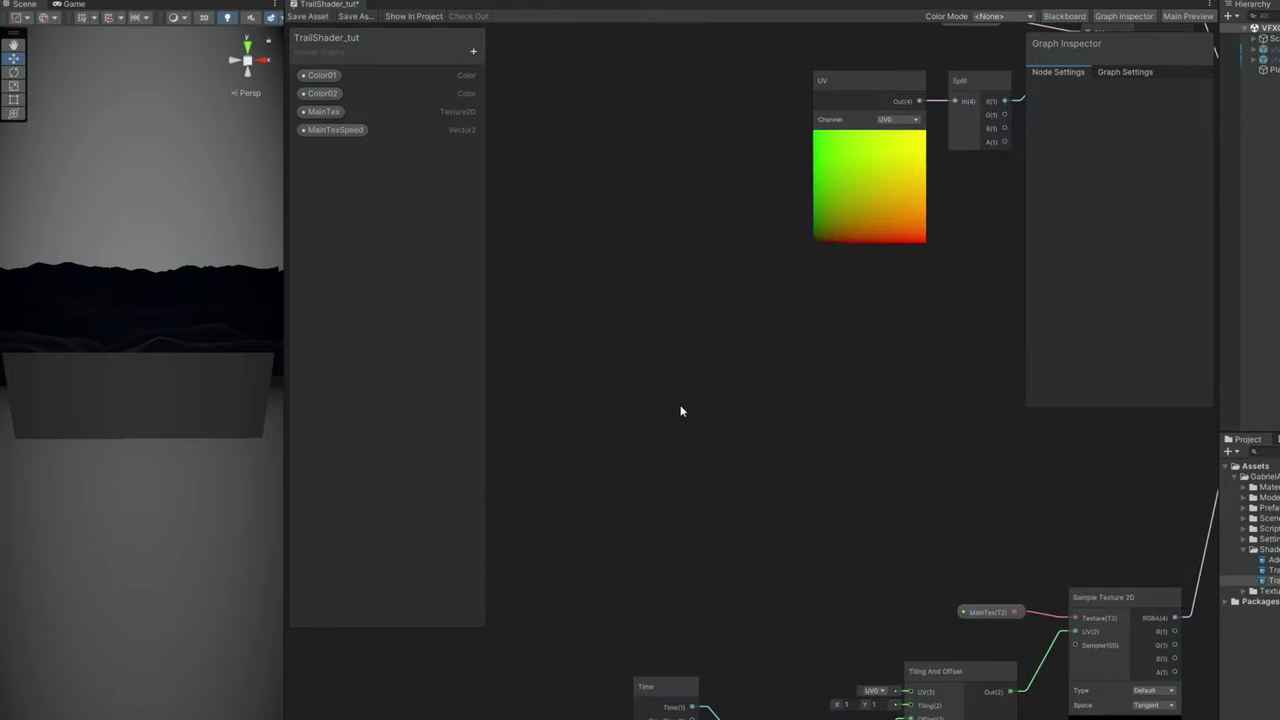
click(868, 138)
Add a second UV node below the first one, with its output feeding a new Split node
key(space)
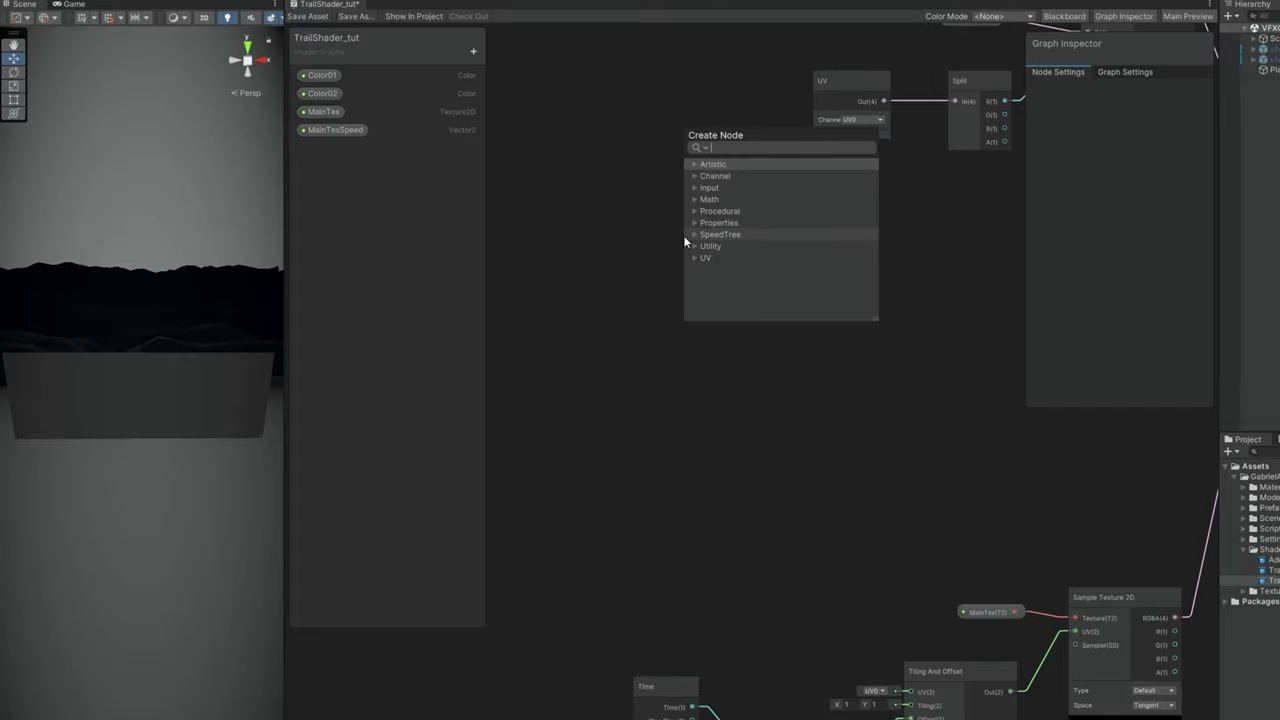
text(uv)
key(Return)
drag(693, 234, 553, 240)
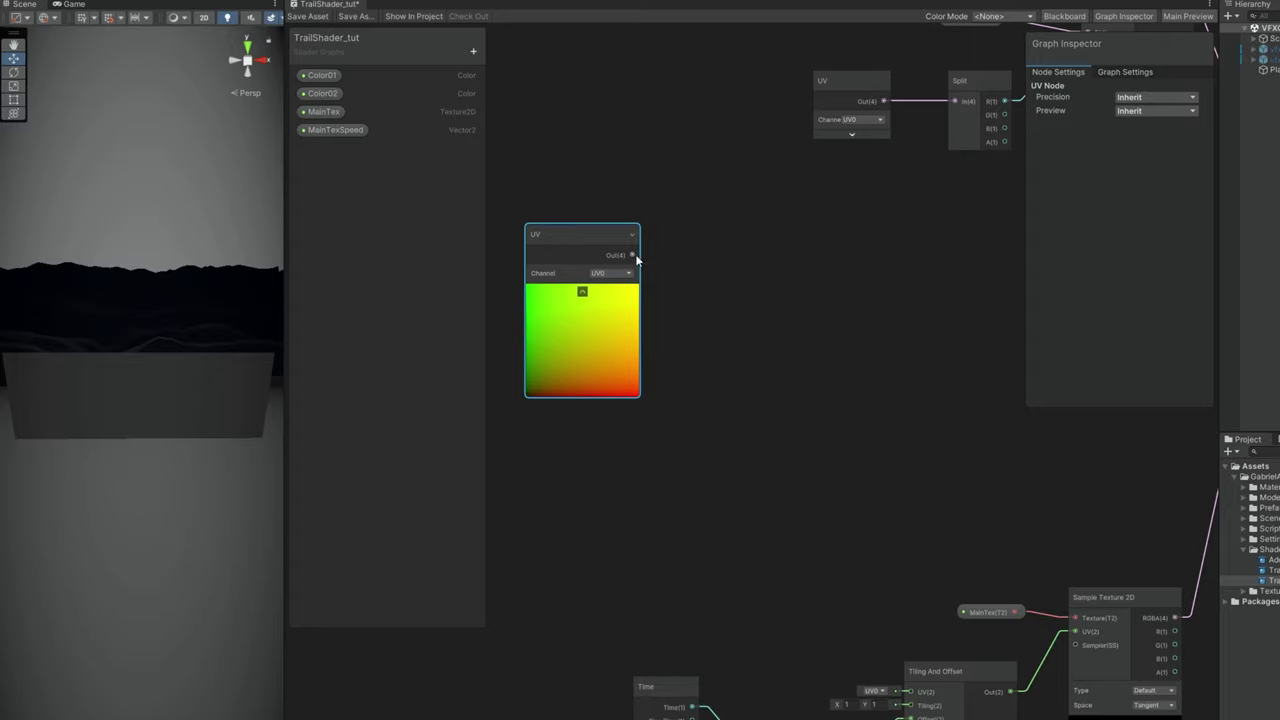
key(space)
text(split)
key(Return)
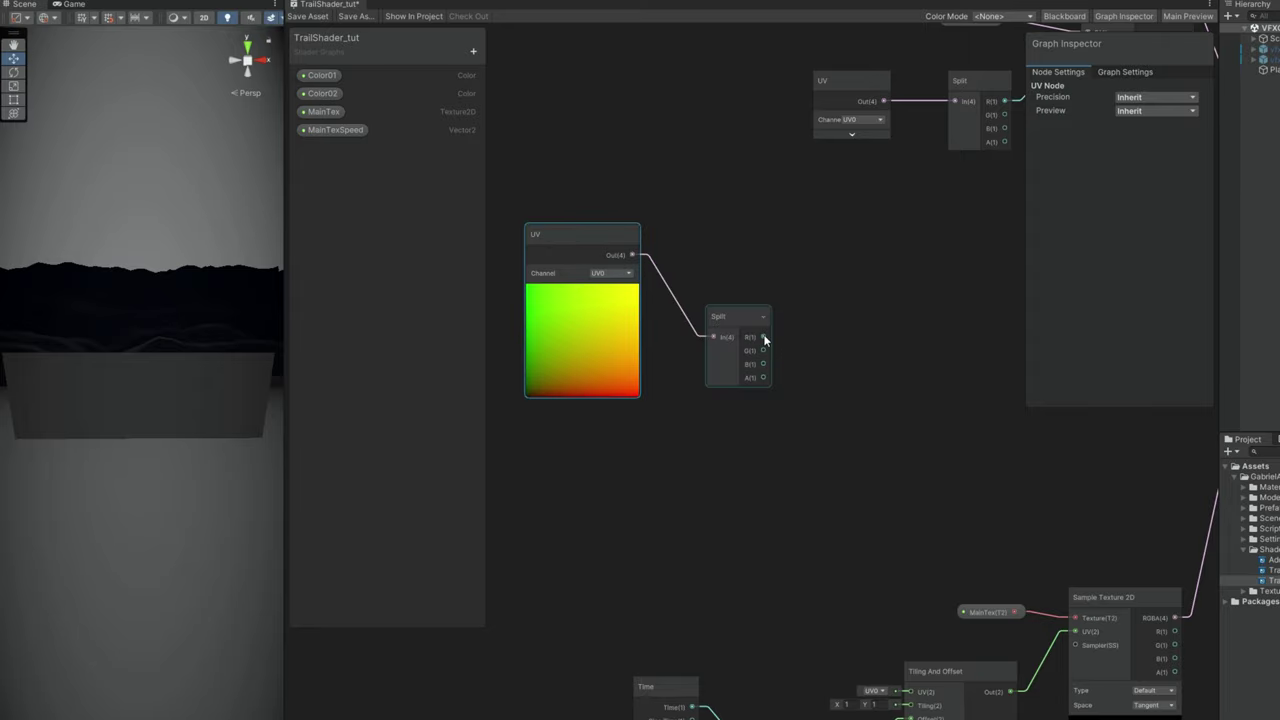
Add a Subtract node with the lower Split's R output feeding its B input, and set A to 0.76
drag(785, 354, 879, 337)
text(sub)
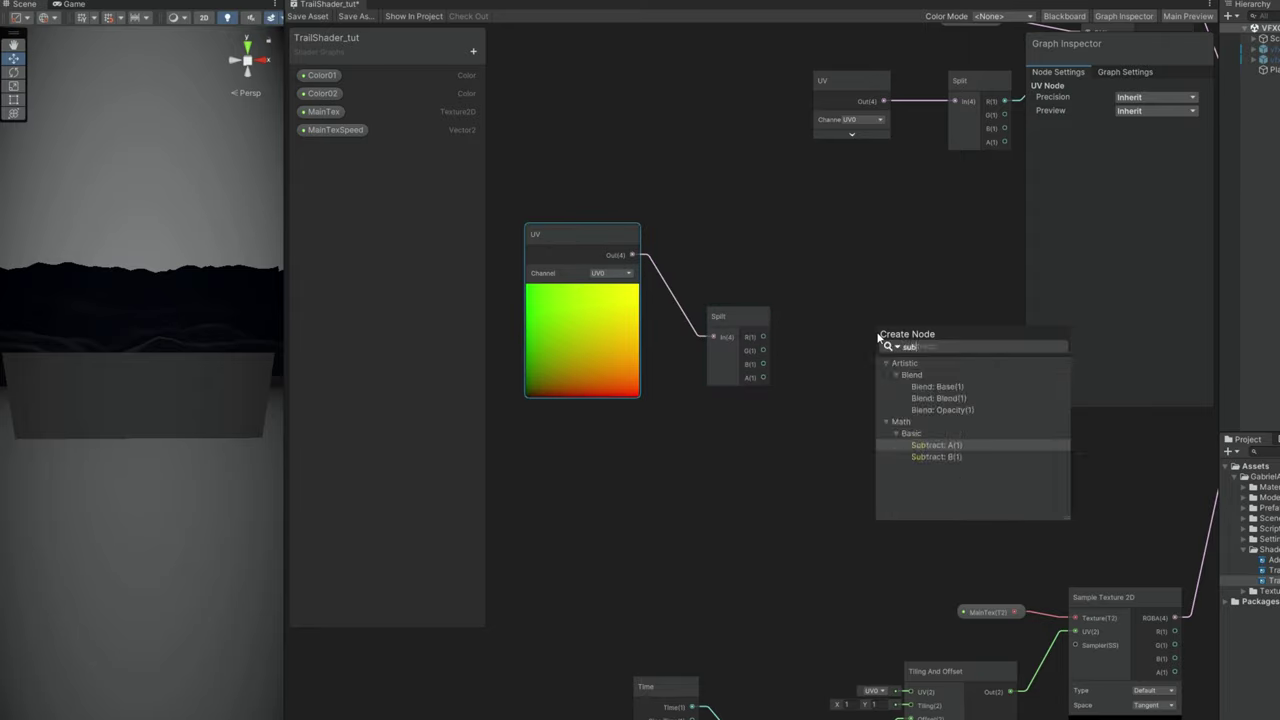
key(Down)
key(Return)
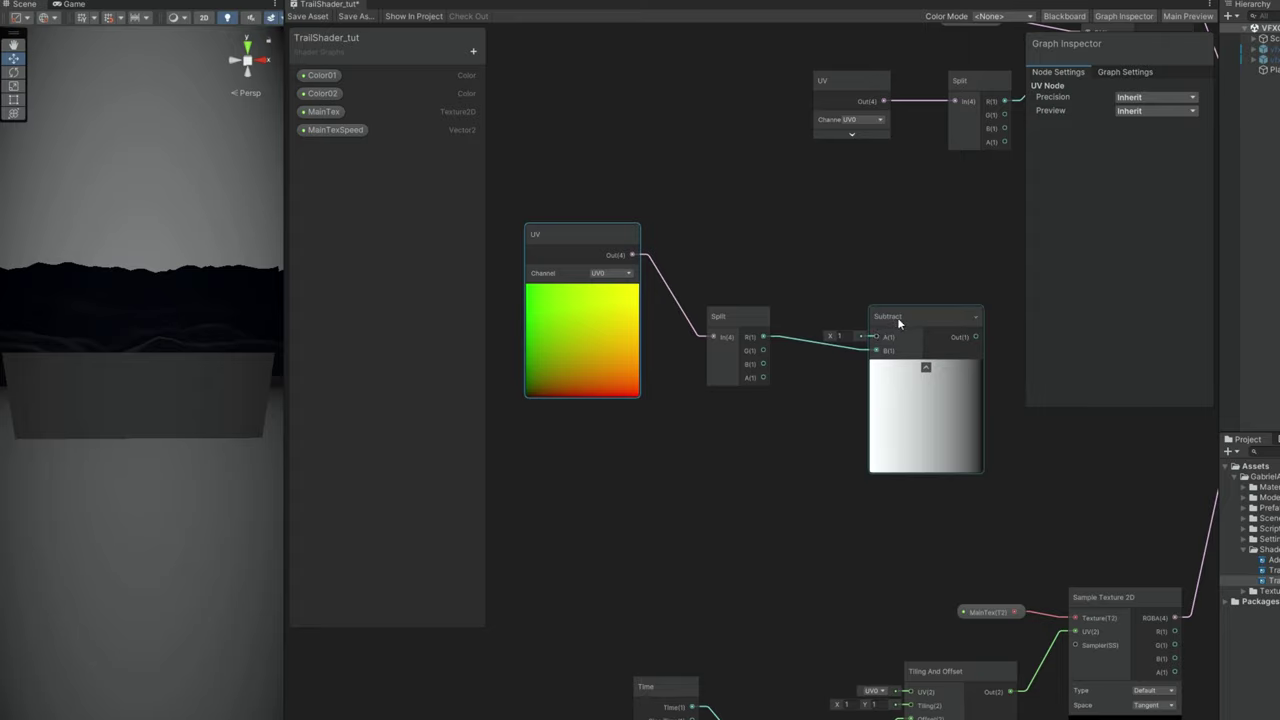
drag(898, 317, 826, 288)
scroll(1030, 428, down, 1)
middle_drag(1045, 434, 861, 401)
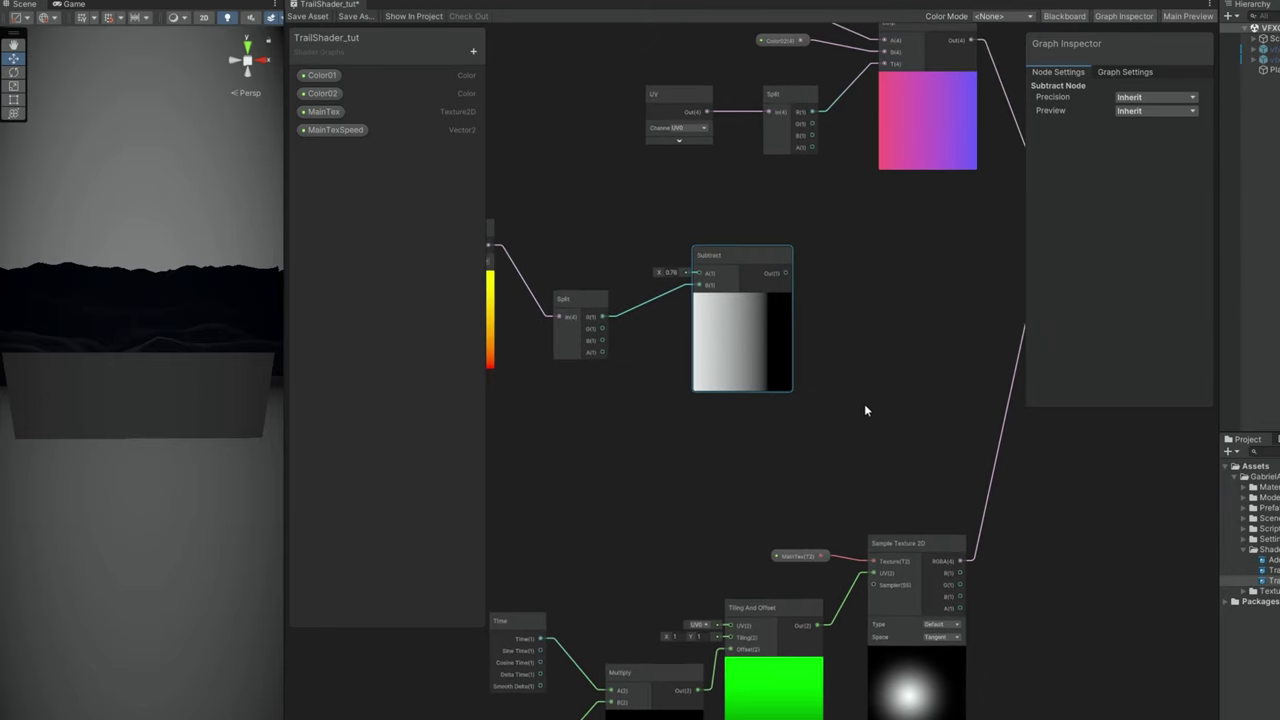
Add a Multiply node that takes the Subtract output in A and the Sample Texture 2D RGBA output in B
drag(785, 273, 971, 379)
text(mu)
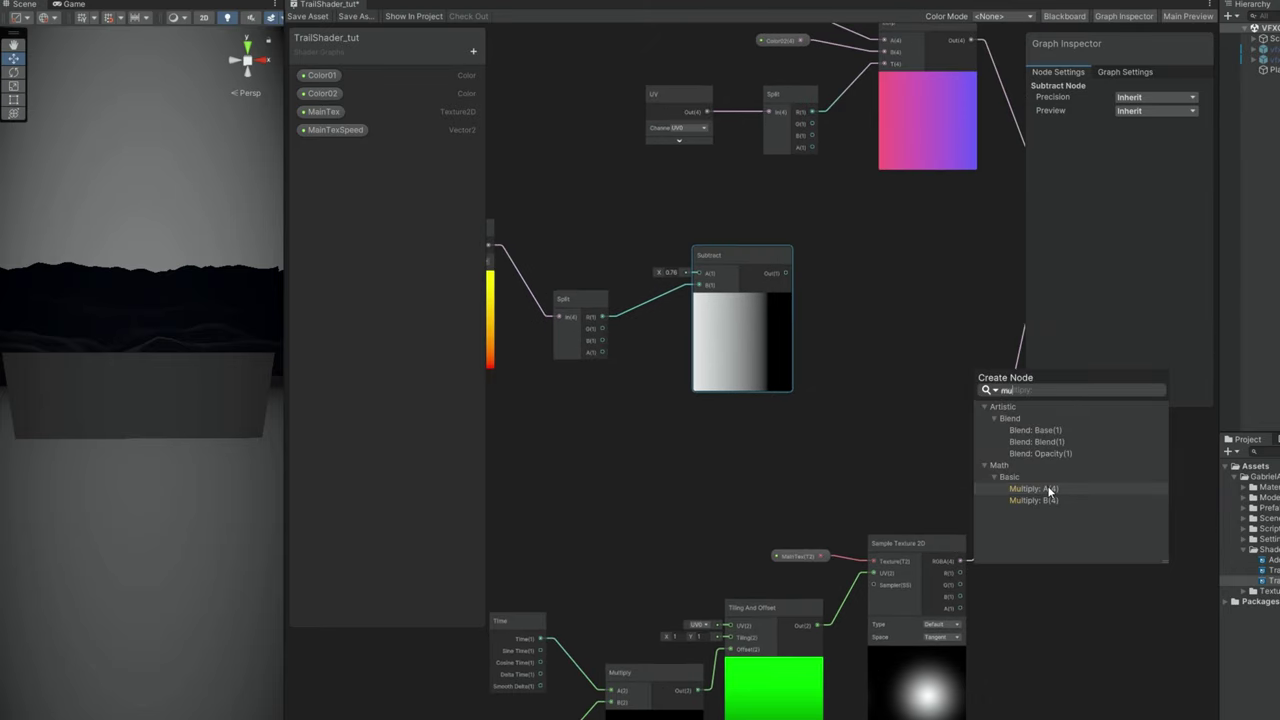
click(1048, 489)
middle_drag(949, 470, 840, 463)
drag(853, 555, 851, 398)
scroll(960, 399, up, 5)
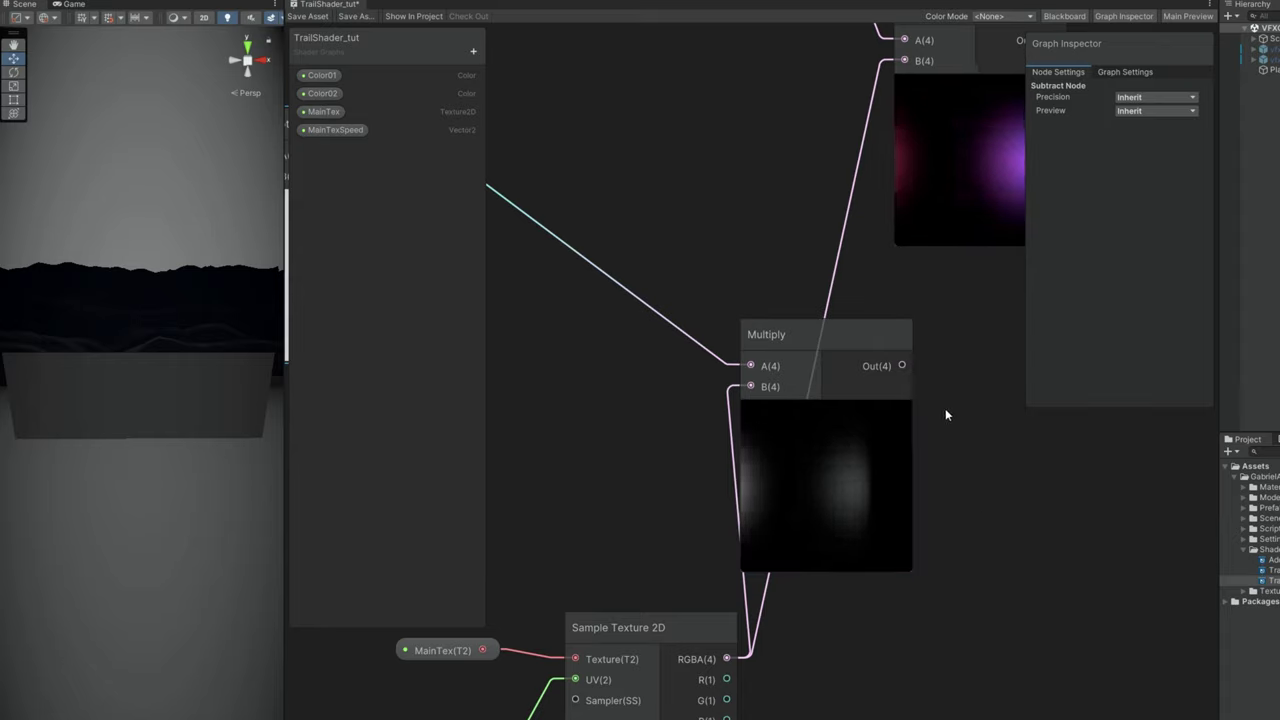
Connect the mask Multiply's output to the color Multiply's B input and shift the texture scrolling nodes away from it
drag(902, 366, 905, 85)
scroll(790, 450, down, 5)
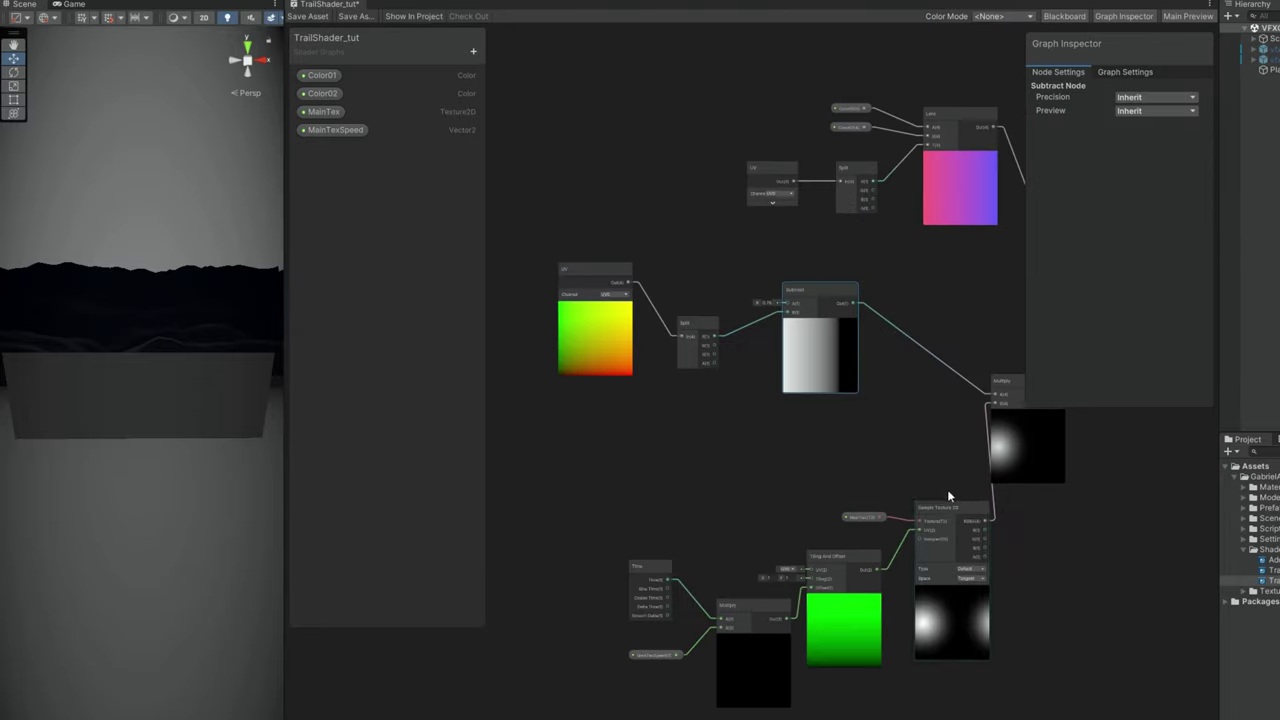
drag(989, 463, 600, 688)
drag(931, 507, 851, 510)
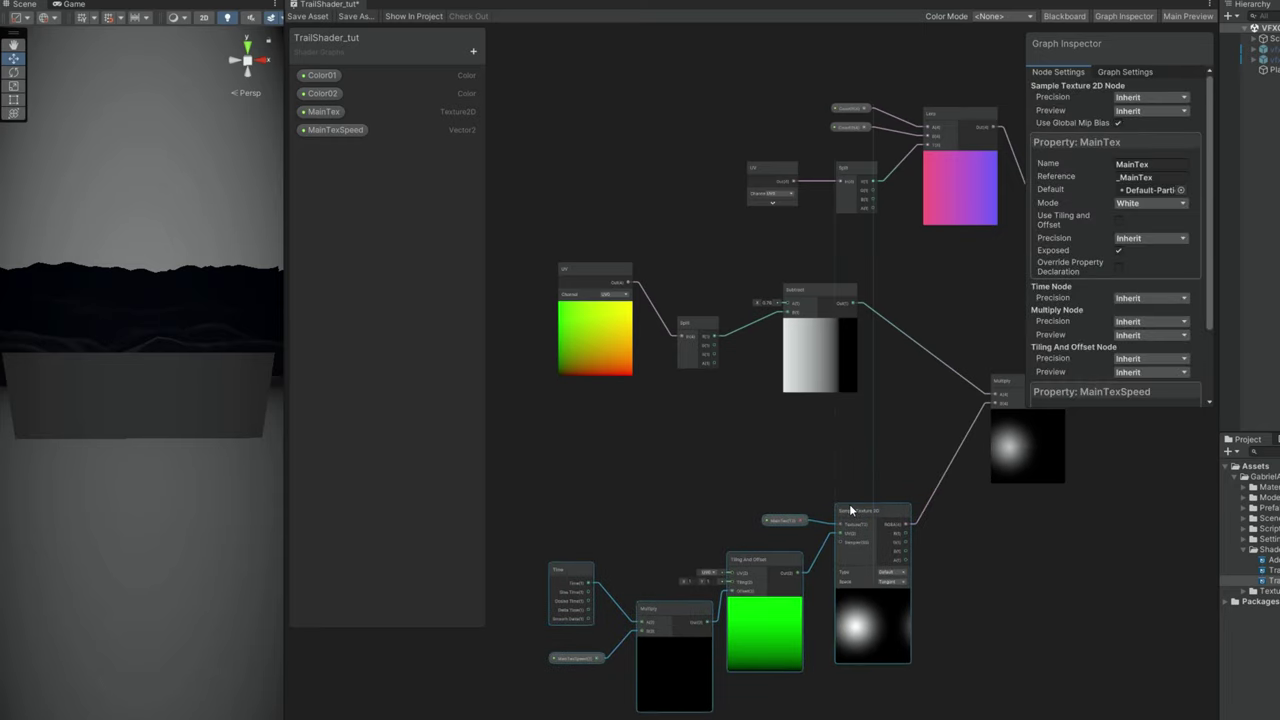
Move the Subtract node farther from its Split node and lower the UV and Split nodes to make room between them
scroll(792, 300, up, 3)
click(809, 299)
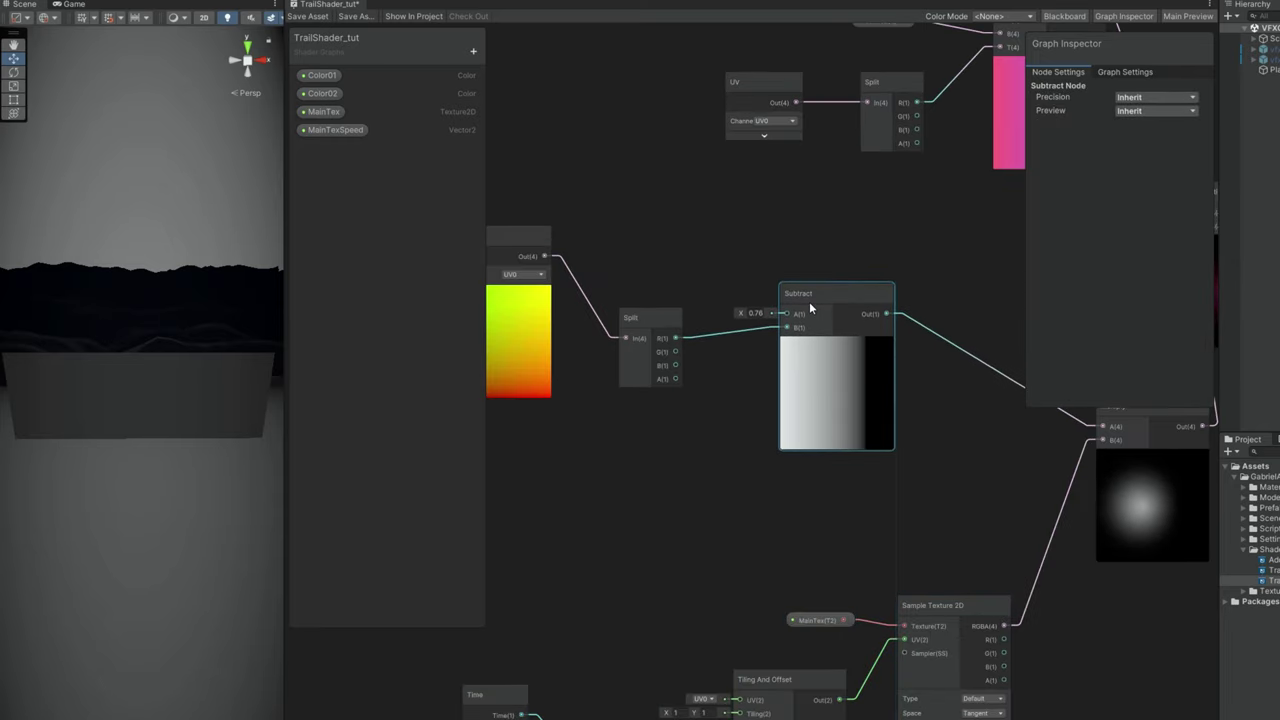
drag(810, 306, 918, 311)
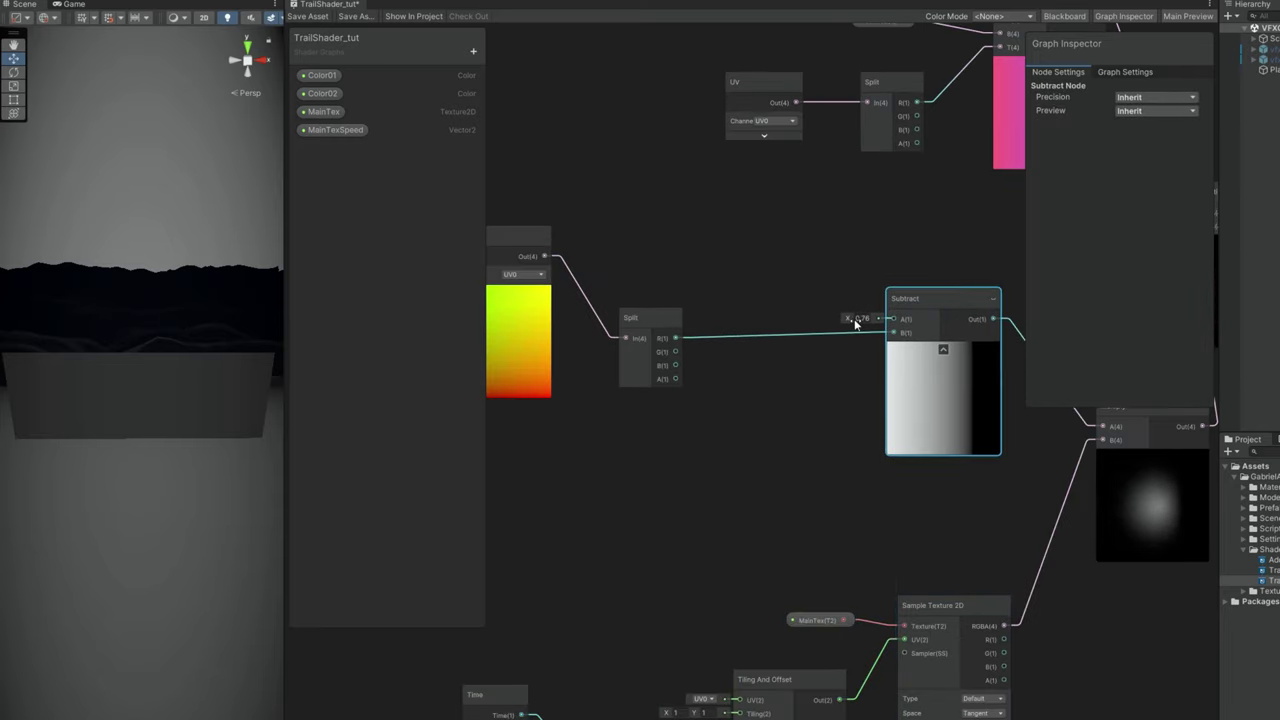
middle_drag(788, 299, 912, 298)
drag(607, 252, 604, 322)
Add a Simple Noise node in the free space between the lower Split and Subtract nodes
key(space)
text(simple noise)
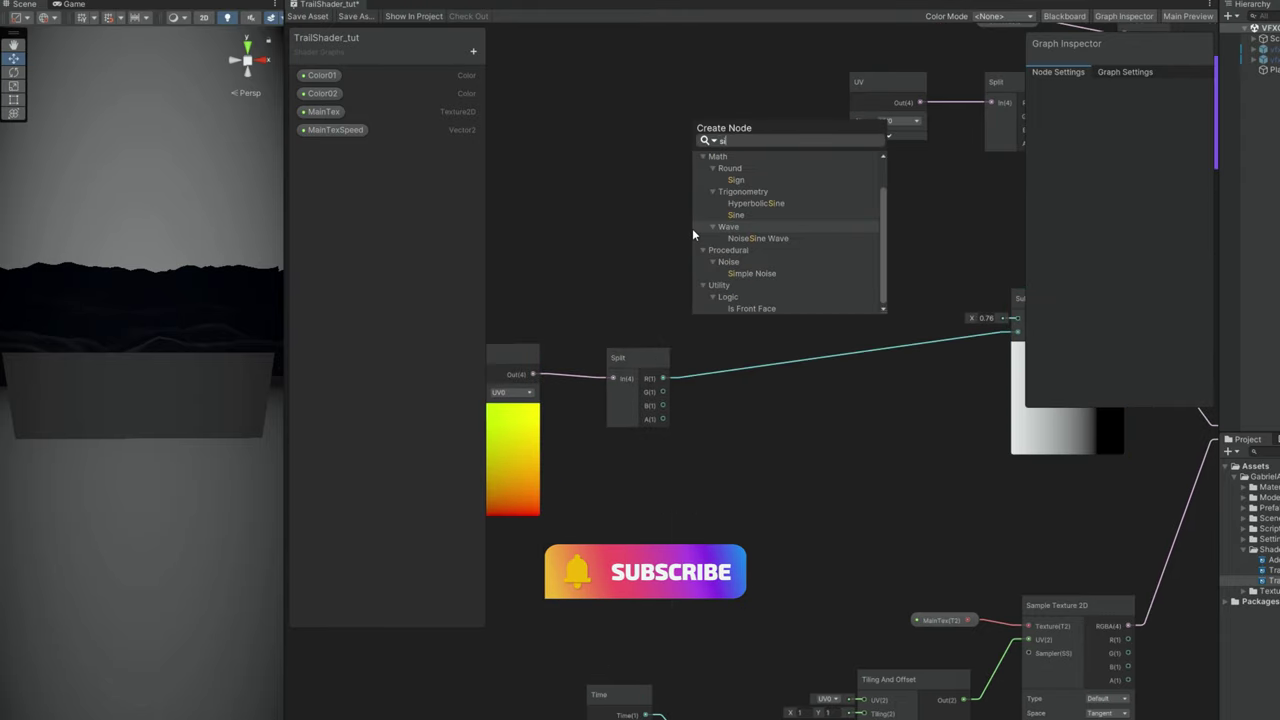
key(Return)
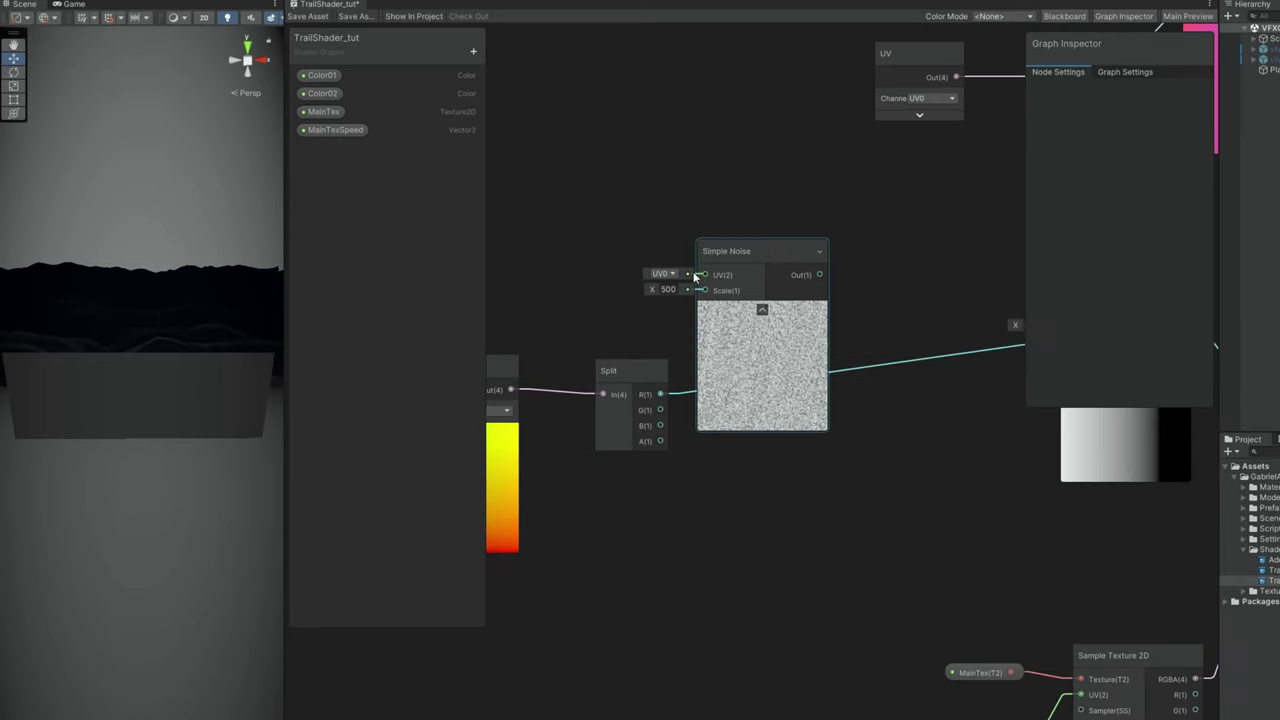
drag(755, 252, 814, 236)
scroll(800, 250, up, 1)
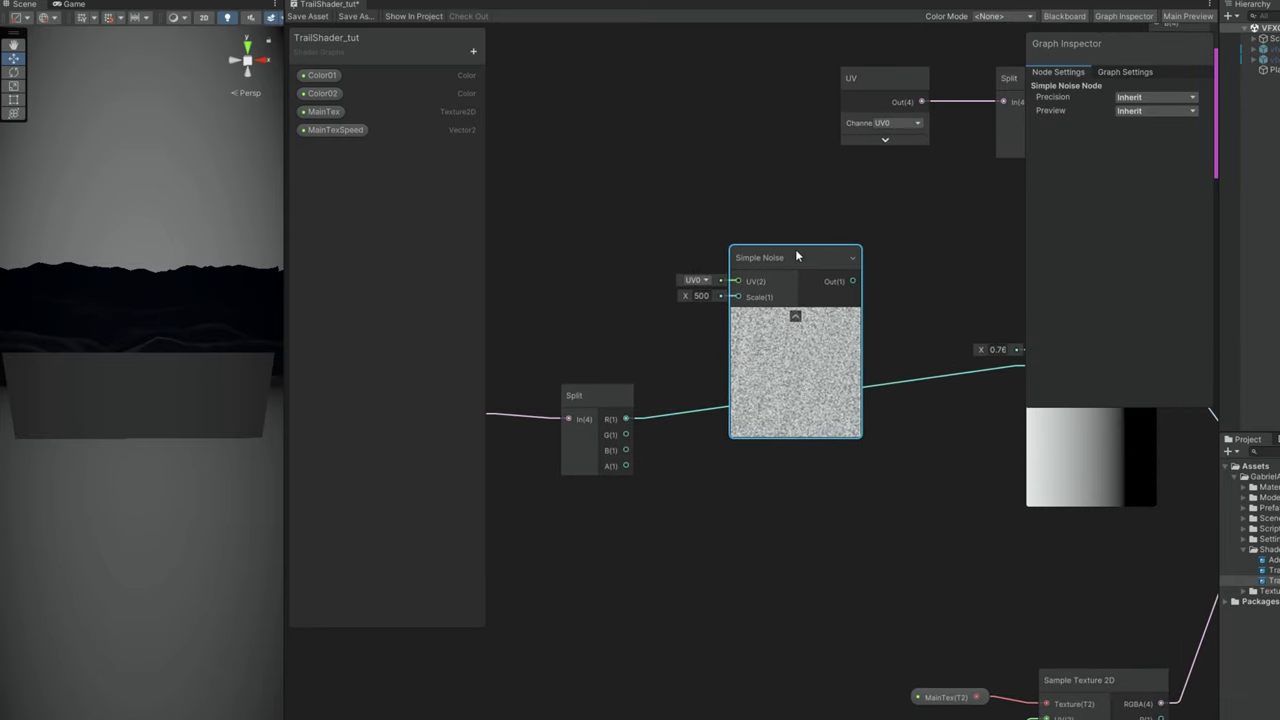
Create a Float property named DissolveScale with a default value of 35
click(475, 52)
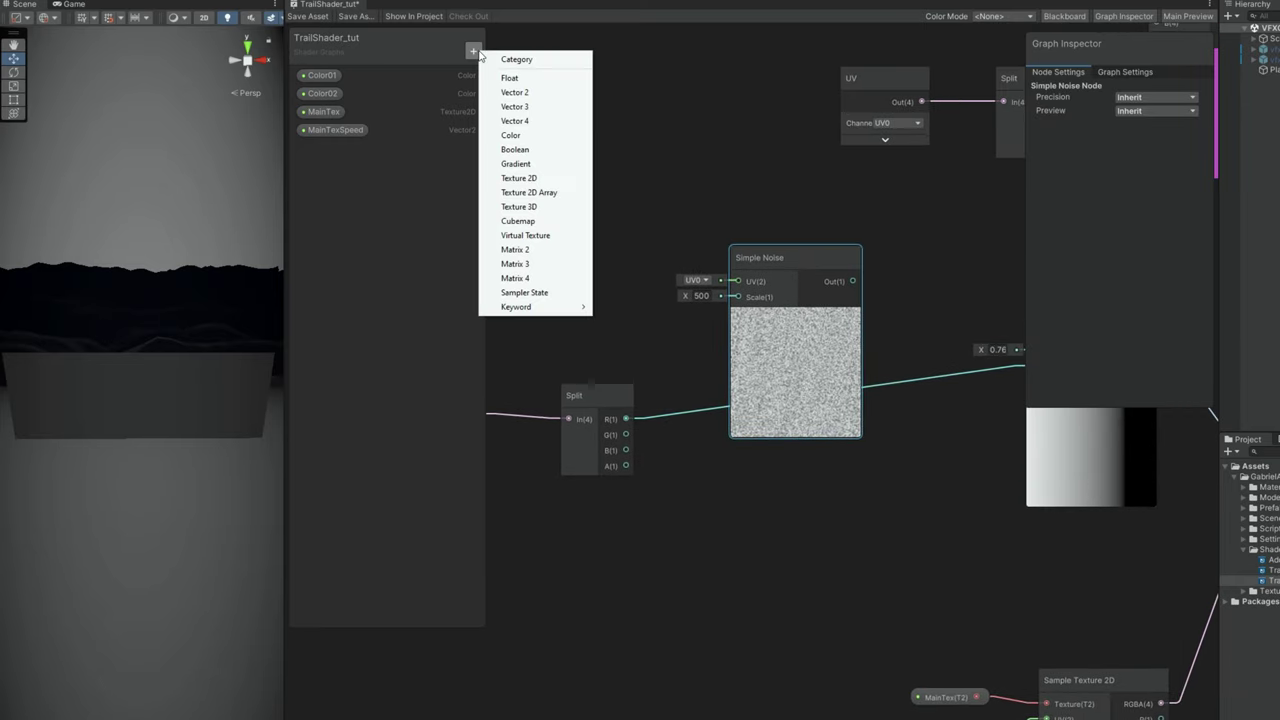
click(562, 88)
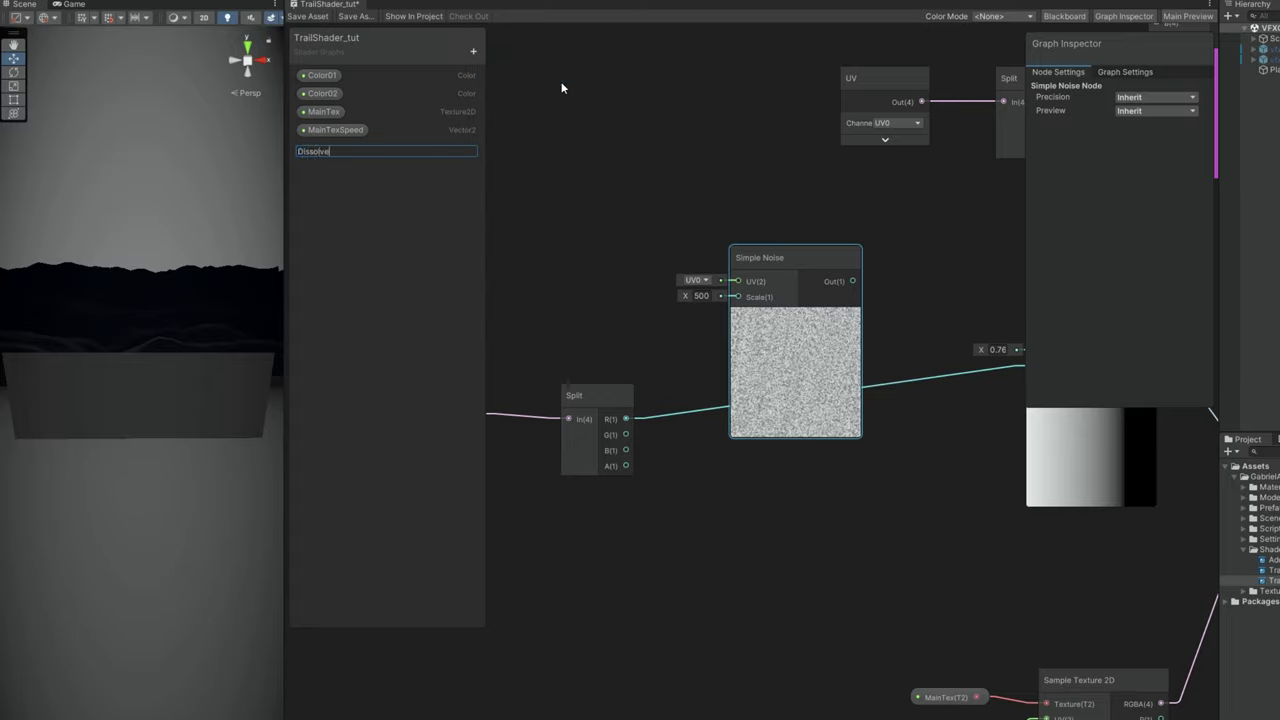
text(DissolveScale)
key(Return)
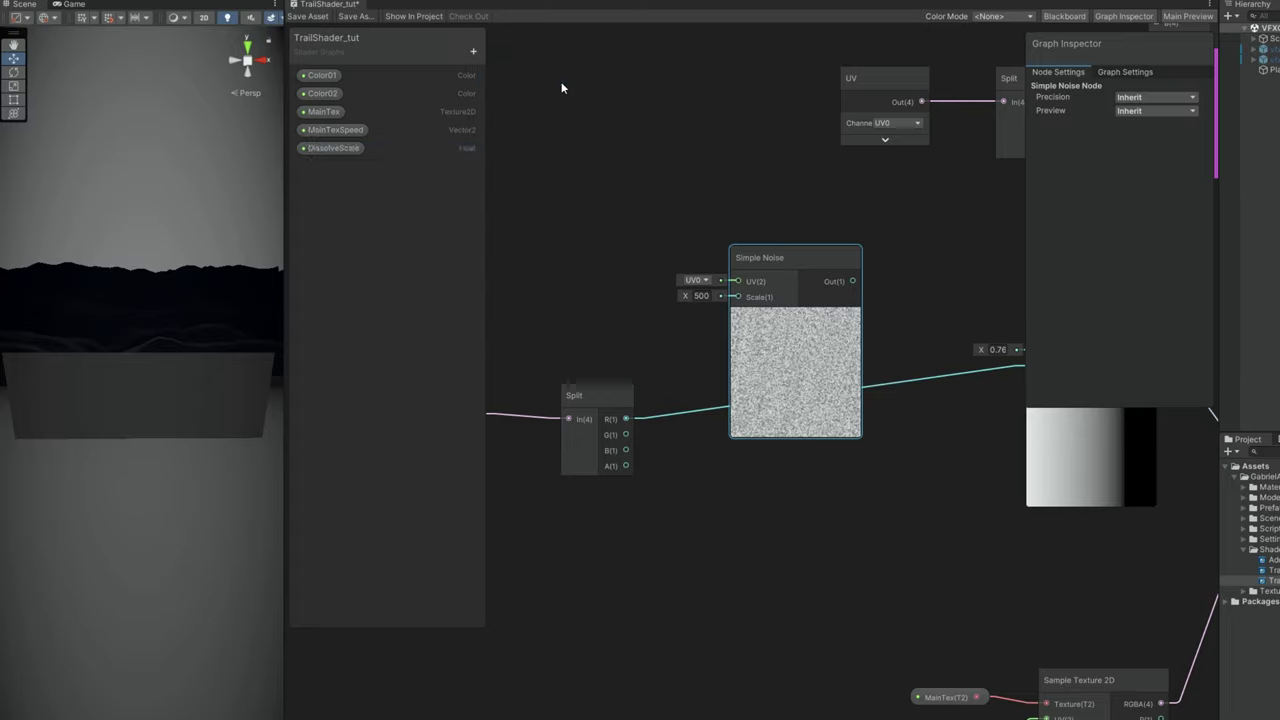
click(357, 148)
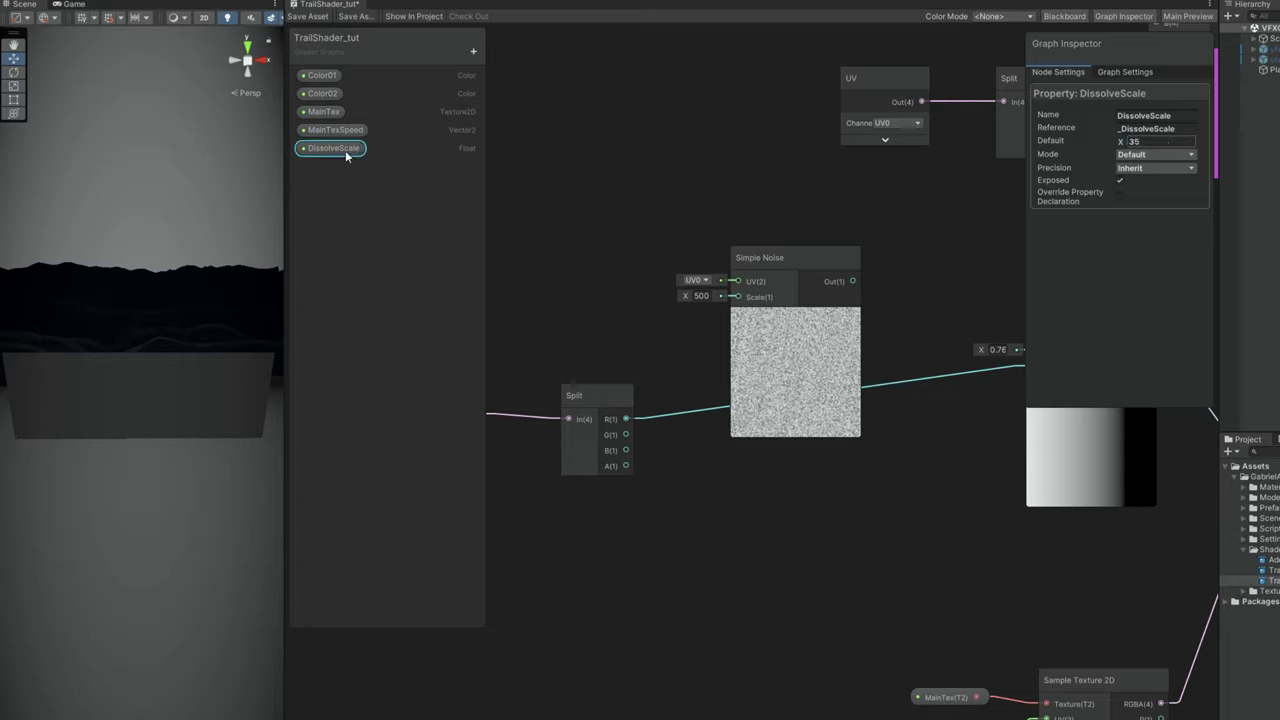
Place the DissolveScale property in the graph and connect it to the Simple Noise node's Scale input
drag(607, 240, 603, 290)
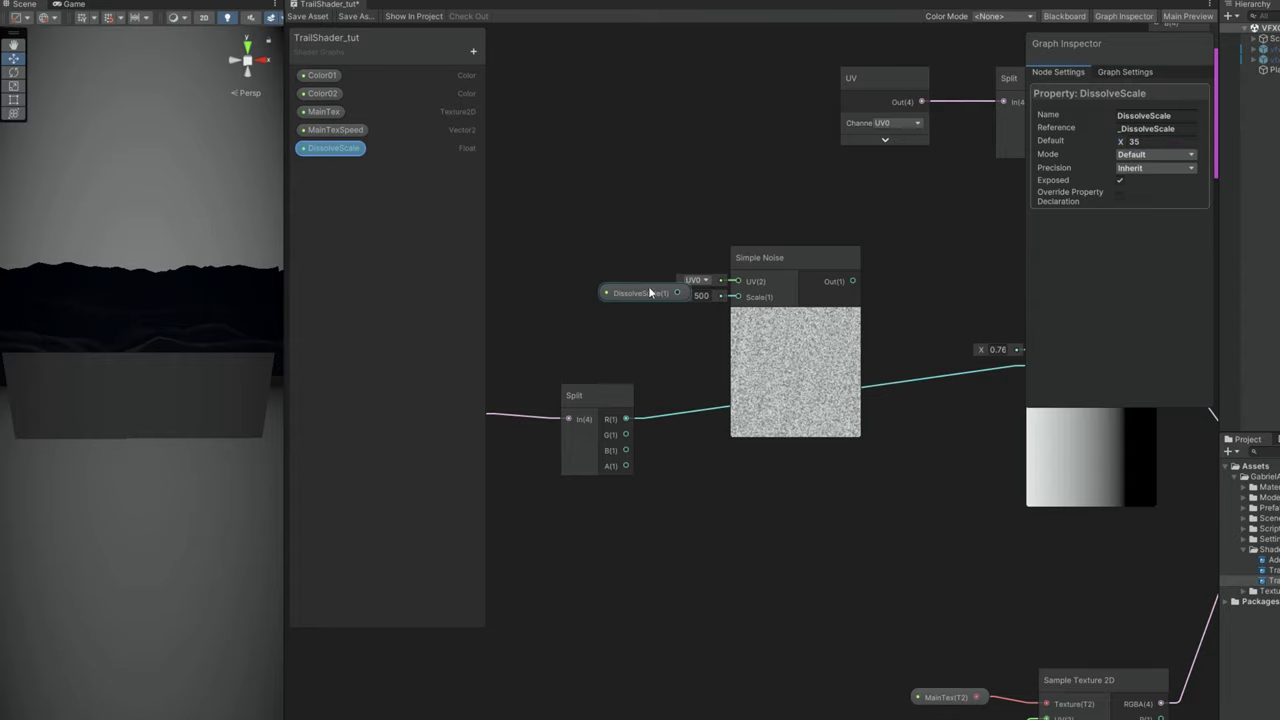
drag(729, 295, 738, 297)
drag(650, 293, 662, 302)
middle_drag(826, 230, 729, 245)
Connect the Simple Noise output to the Subtract node's A input and check the dissolved mask previews
click(770, 293)
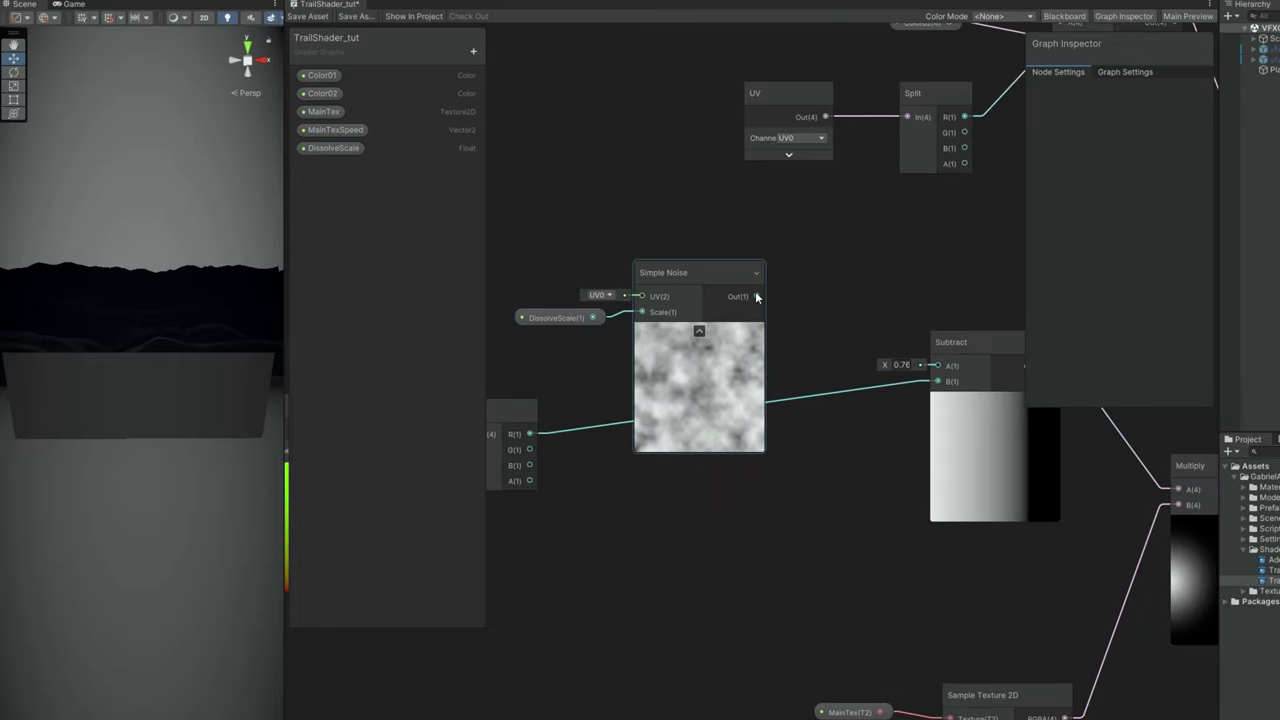
drag(757, 297, 937, 365)
middle_drag(943, 310, 680, 295)
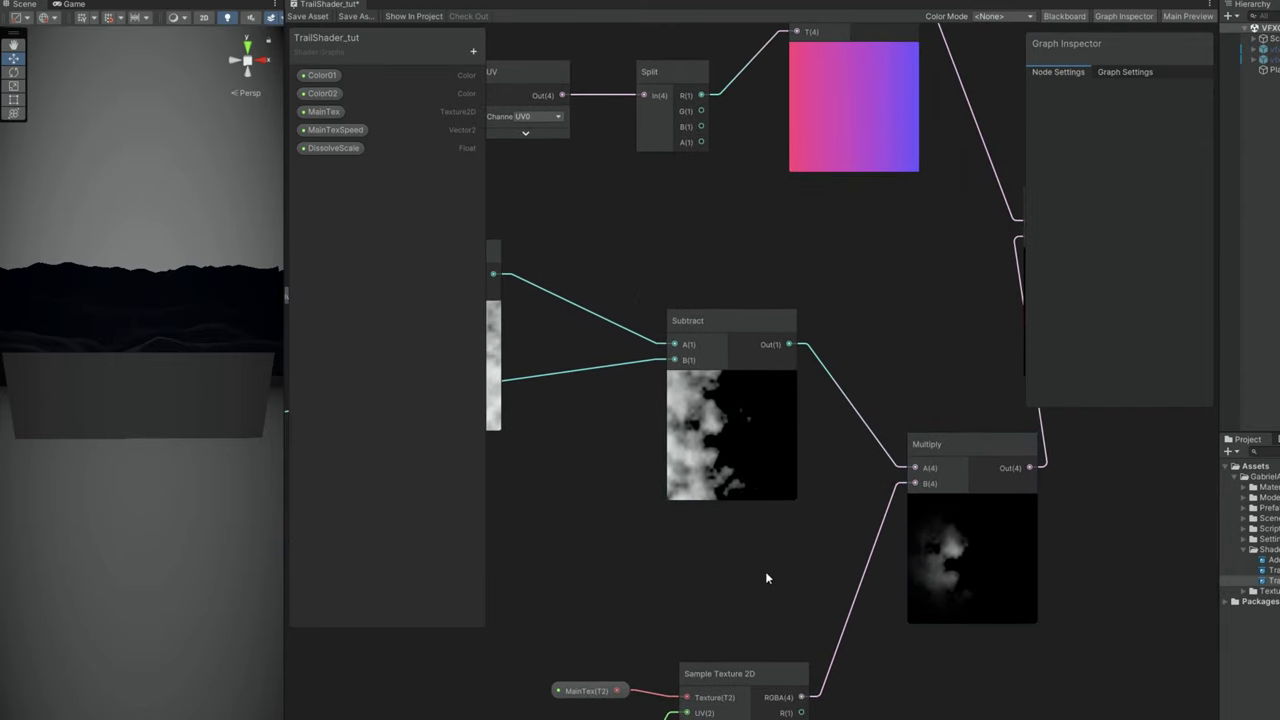
middle_drag(765, 571, 966, 591)
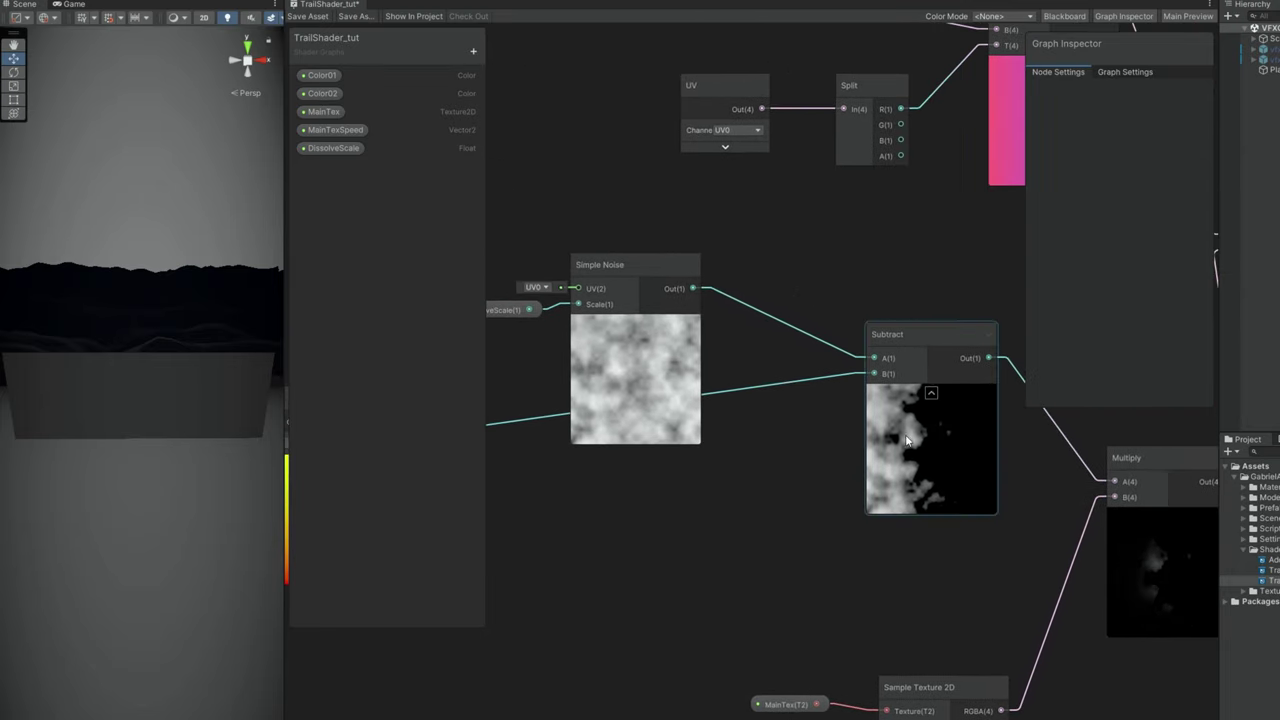
middle_drag(800, 469, 864, 515)
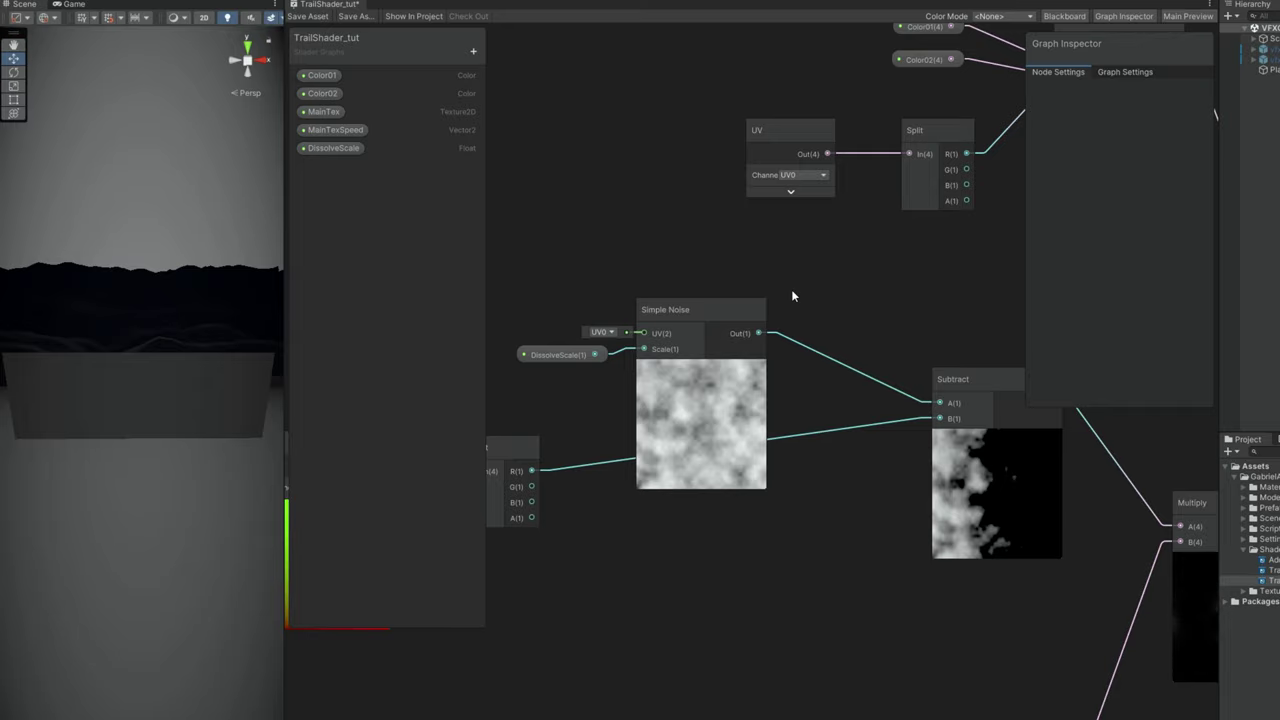
Move the Simple Noise and DissolveScale nodes higher and add a One Minus node fed by the lower Split's R output
middle_drag(791, 294, 941, 308)
drag(752, 314, 716, 380)
drag(854, 315, 727, 177)
drag(683, 484, 975, 318)
text(one minus)
key(Return)
Add an Add node with the Simple Noise output in A and the One Minus output in B
text(add)
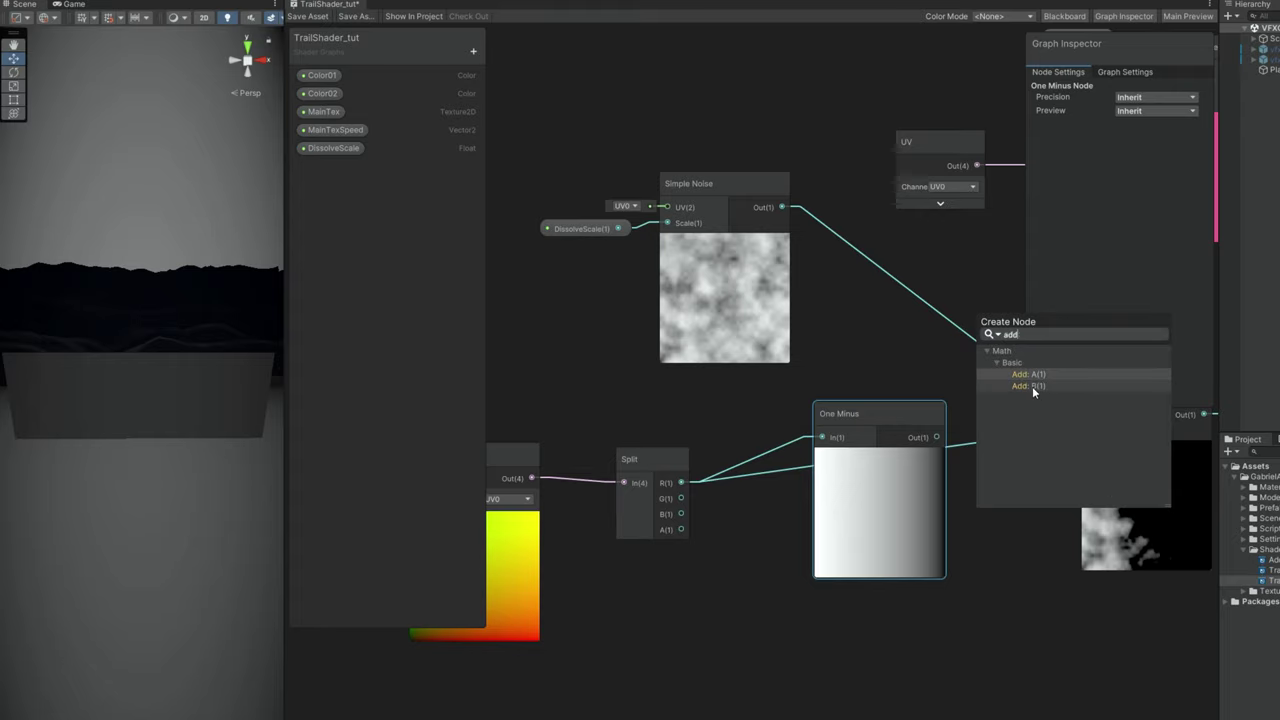
click(1032, 386)
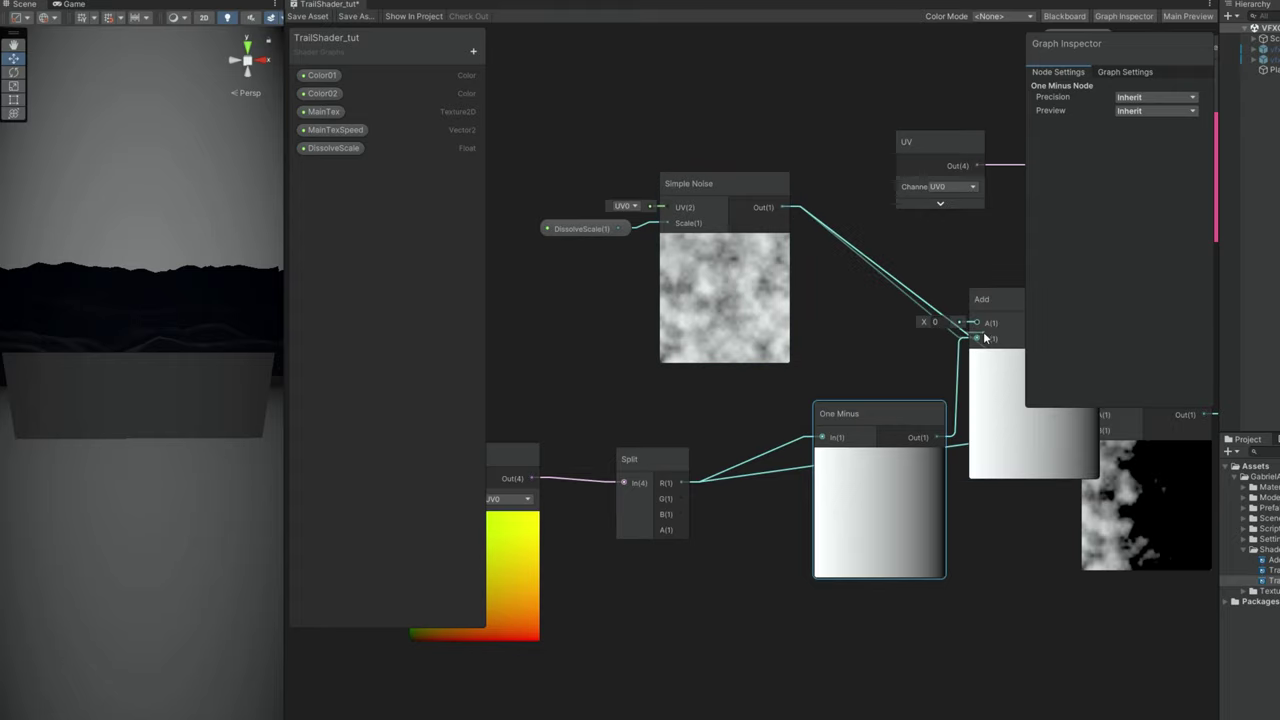
middle_drag(1008, 302, 635, 271)
drag(635, 271, 640, 249)
middle_drag(640, 249, 785, 262)
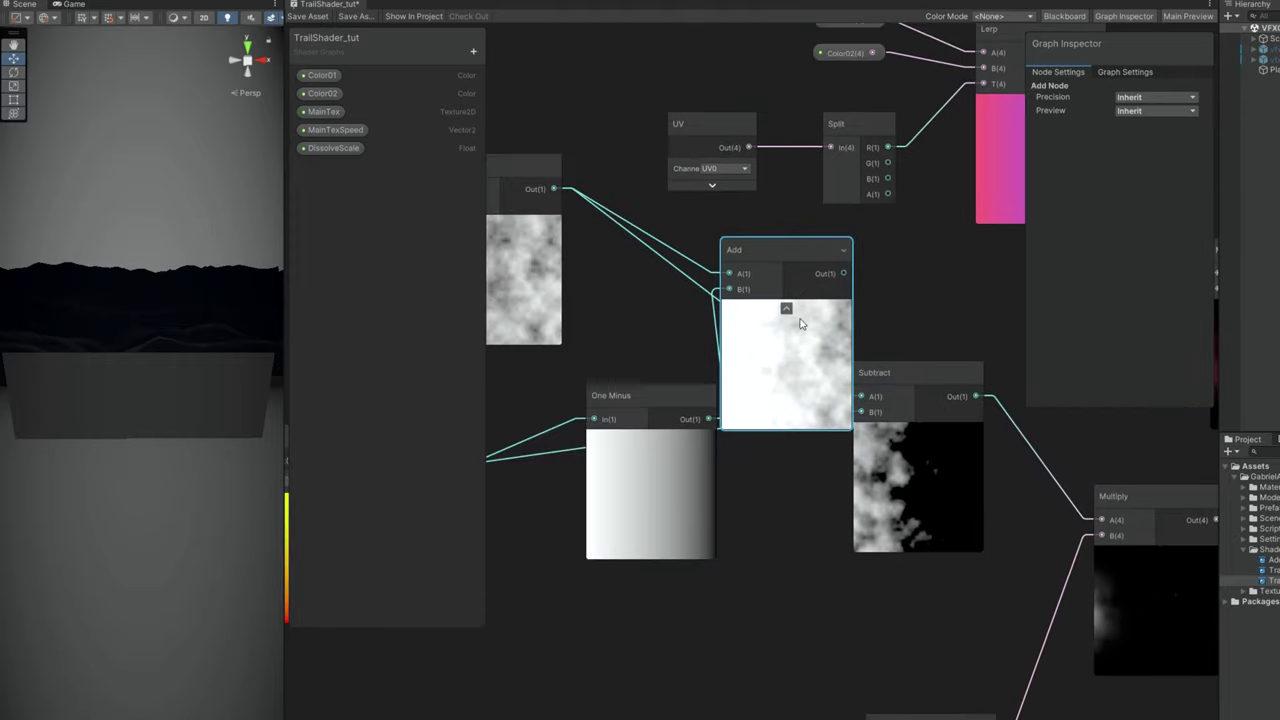
Connect the Add node's output to the Subtract node's A input, replacing the direct noise connection
drag(840, 272, 860, 396)
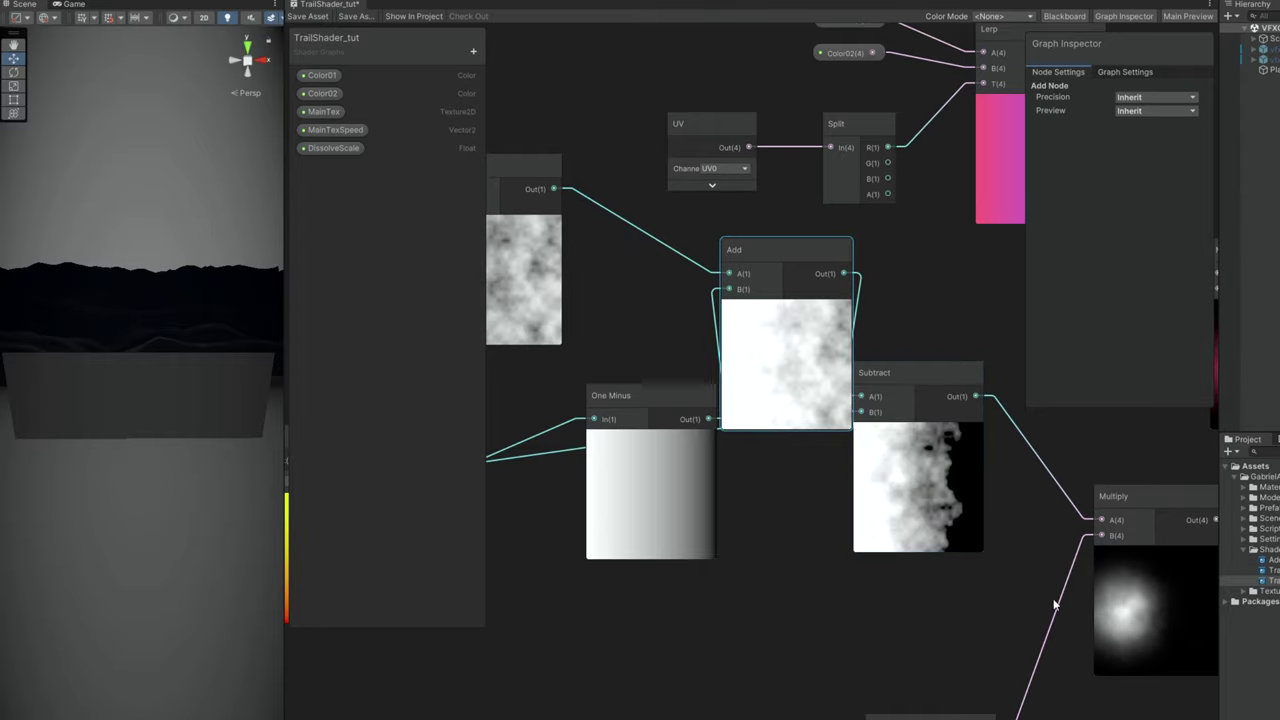
middle_drag(893, 598, 827, 590)
middle_drag(697, 586, 911, 618)
Rearrange the dissolve nodes around Simple Noise, Add and Subtract to separate them, and collapse the One Minus preview
scroll(611, 440, down, 7)
drag(838, 243, 706, 343)
drag(828, 298, 848, 175)
drag(915, 383, 980, 268)
scroll(716, 395, up, 2)
drag(801, 374, 801, 331)
scroll(750, 361, up, 4)
click(759, 512)
drag(731, 491, 733, 522)
drag(1003, 469, 1003, 529)
Tidy the placement of the dissolve input nodes, collapse the lower UV node's preview and move it next to its Split node
scroll(1002, 527, down, 1)
drag(880, 310, 855, 310)
drag(583, 342, 587, 339)
middle_drag(818, 607, 1030, 507)
middle_drag(866, 334, 888, 376)
scroll(742, 420, up, 1)
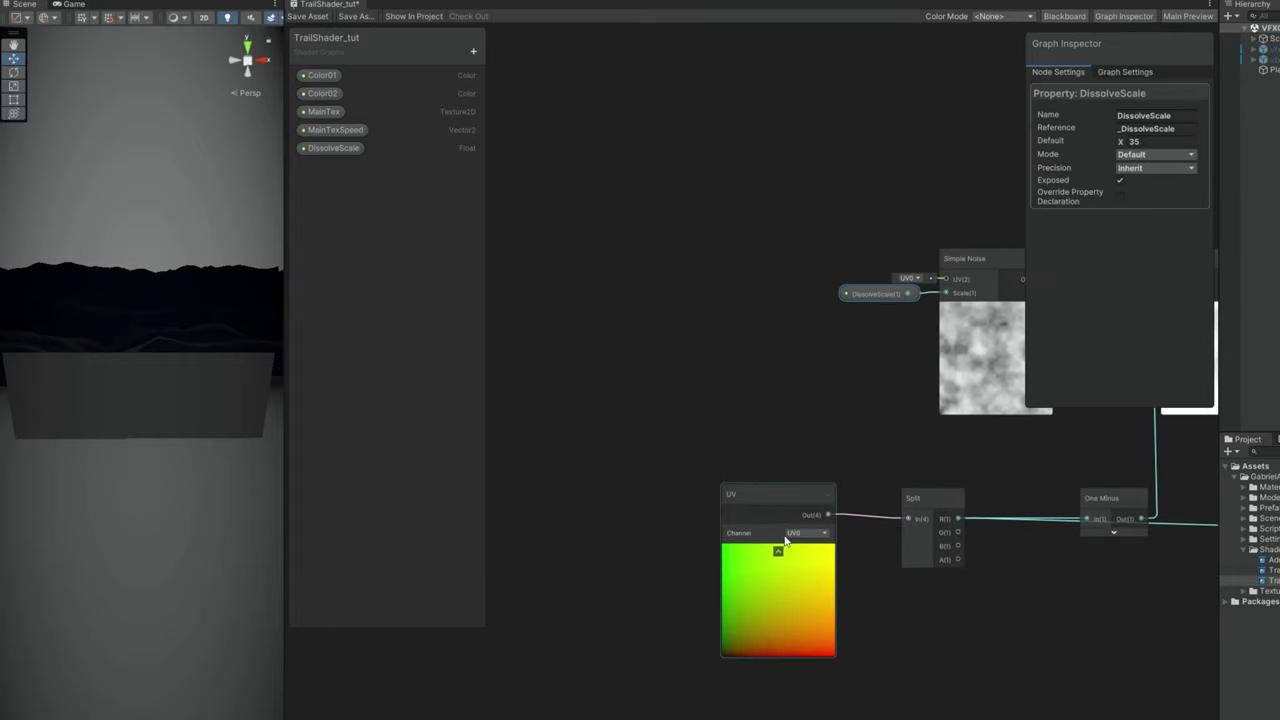
click(782, 554)
drag(761, 504, 828, 508)
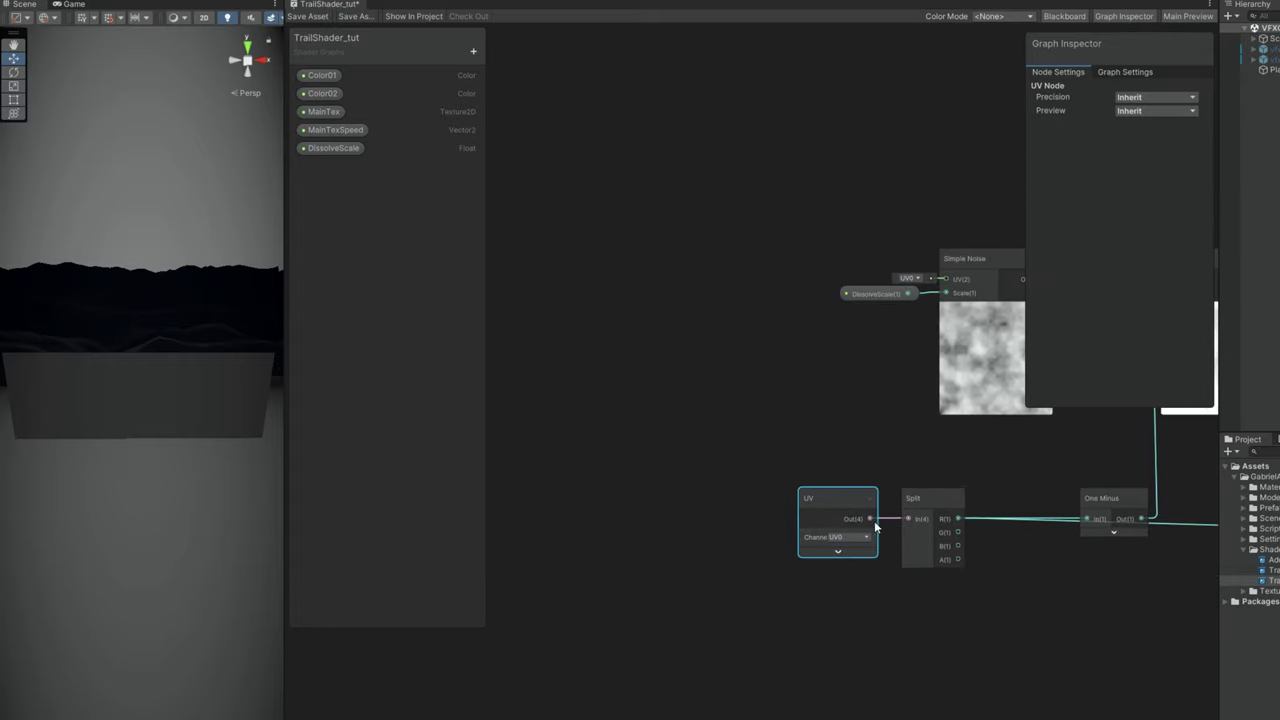
Add a Time node in the empty area before the Simple Noise node
middle_drag(858, 394, 840, 508)
click(679, 377)
key(space)
text(time)
key(Return)
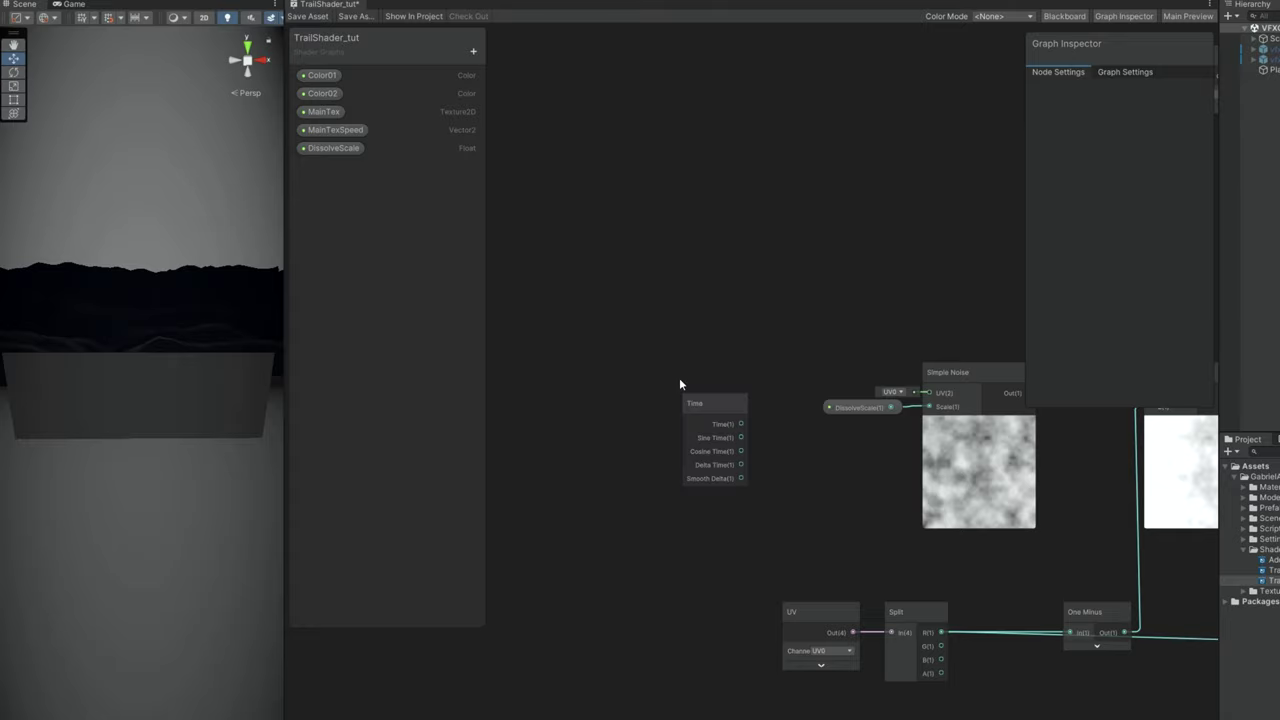
drag(705, 402, 690, 358)
Add a Multiply node with the Time output feeding its A input, and move the Time node higher
key(space)
text(mul)
key(Return)
drag(576, 388, 565, 273)
Create a Vector 2 property named DissolveSpeed with a default of X -0.5 and Y 0
click(475, 50)
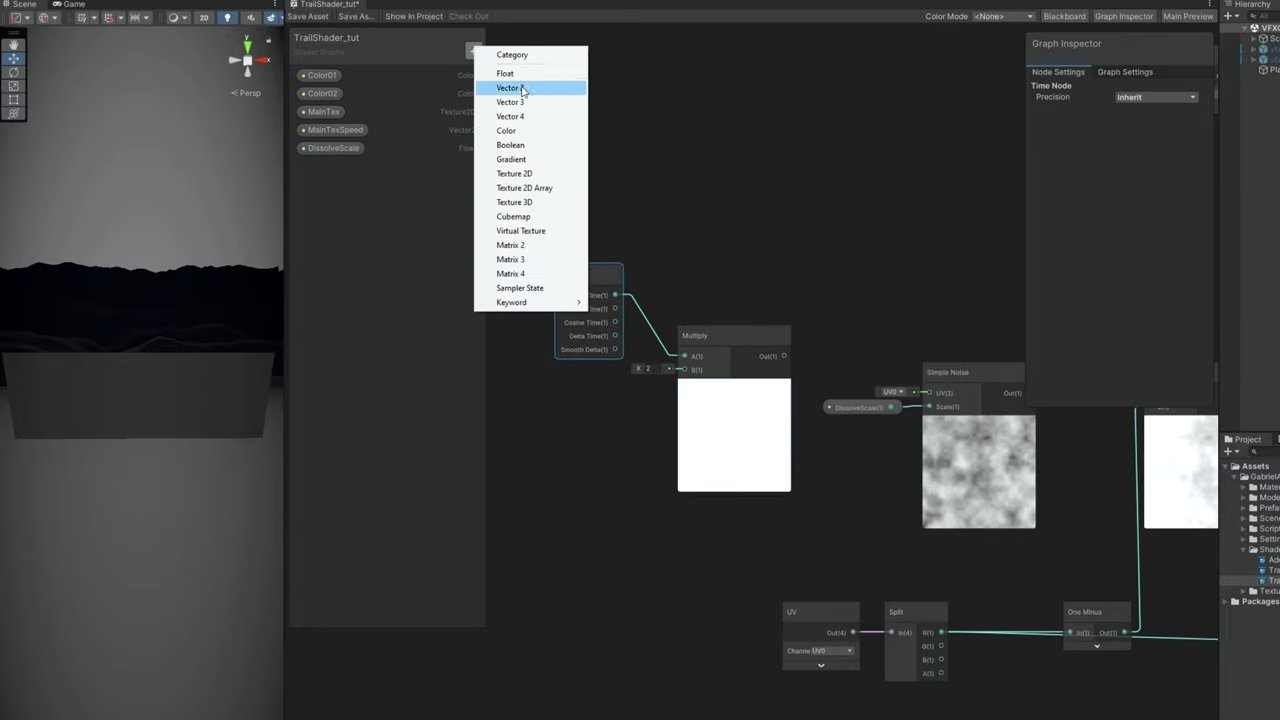
click(515, 88)
text(Dissol)
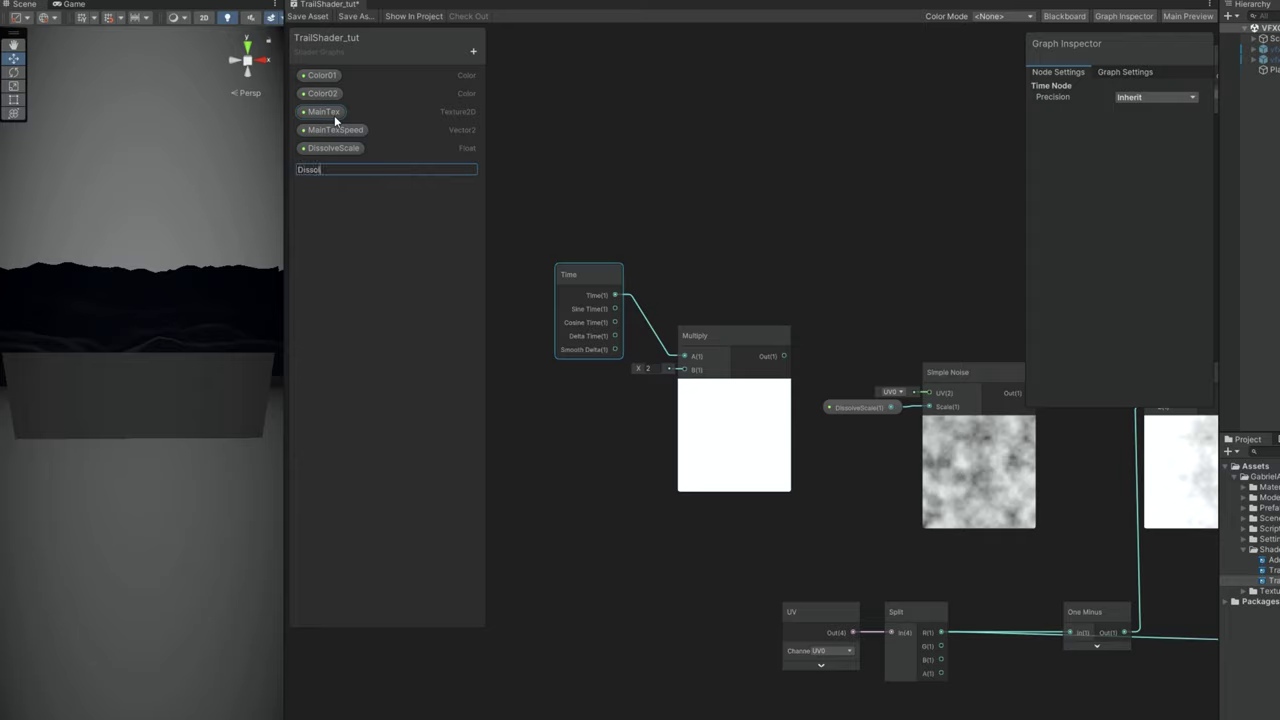
text(veSpeed)
key(Return)
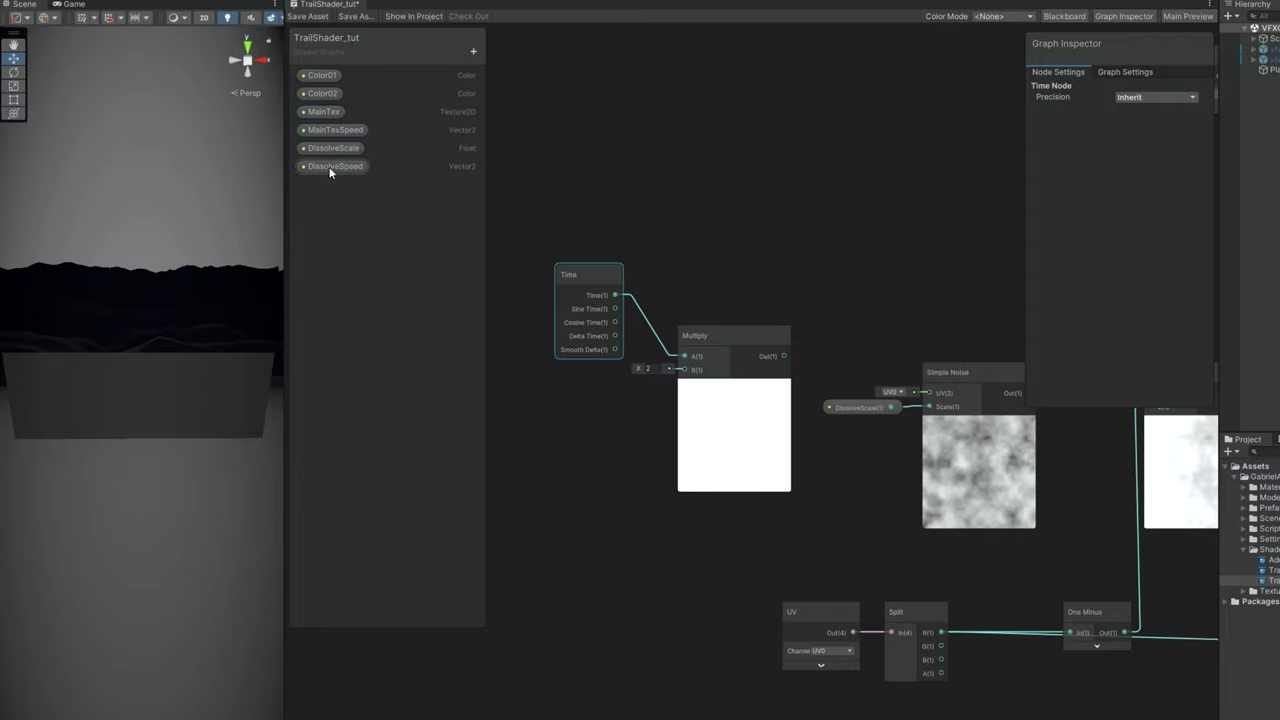
click(331, 168)
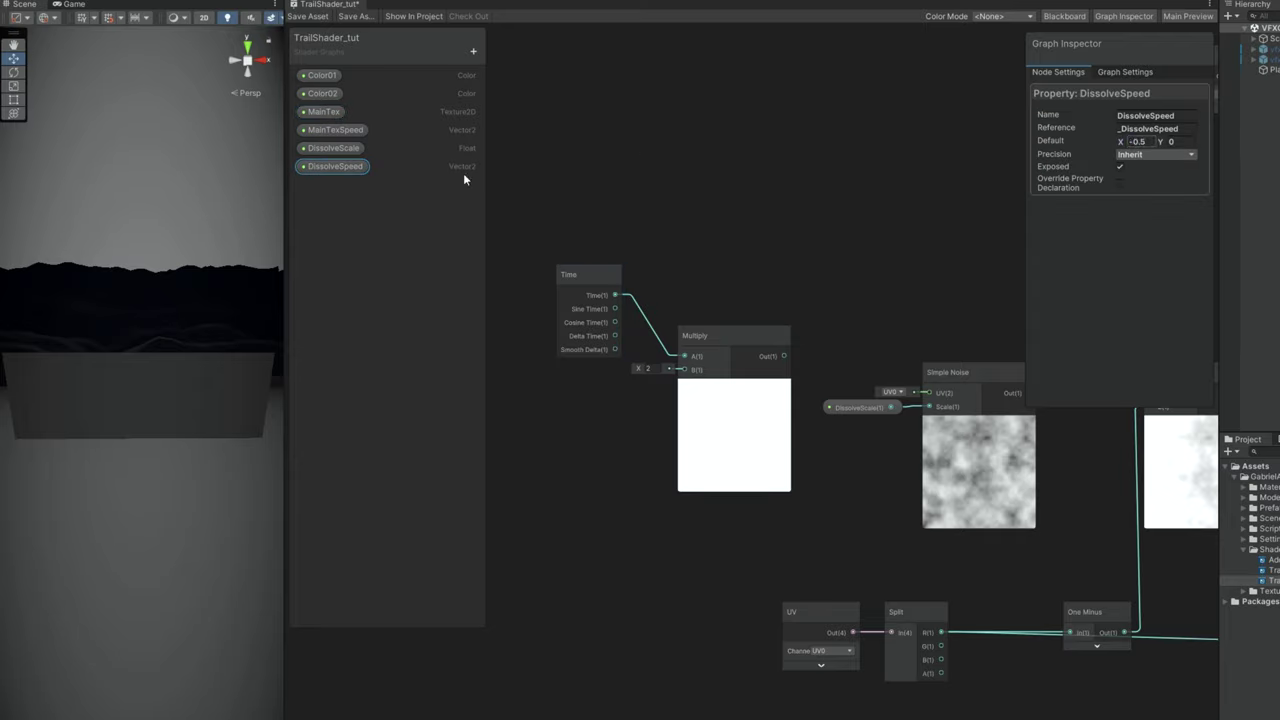
Connect DissolveSpeed to the time Multiply's B input and feed the result into the Offset of a new Tiling And Offset node
drag(335, 166, 700, 371)
drag(785, 356, 897, 258)
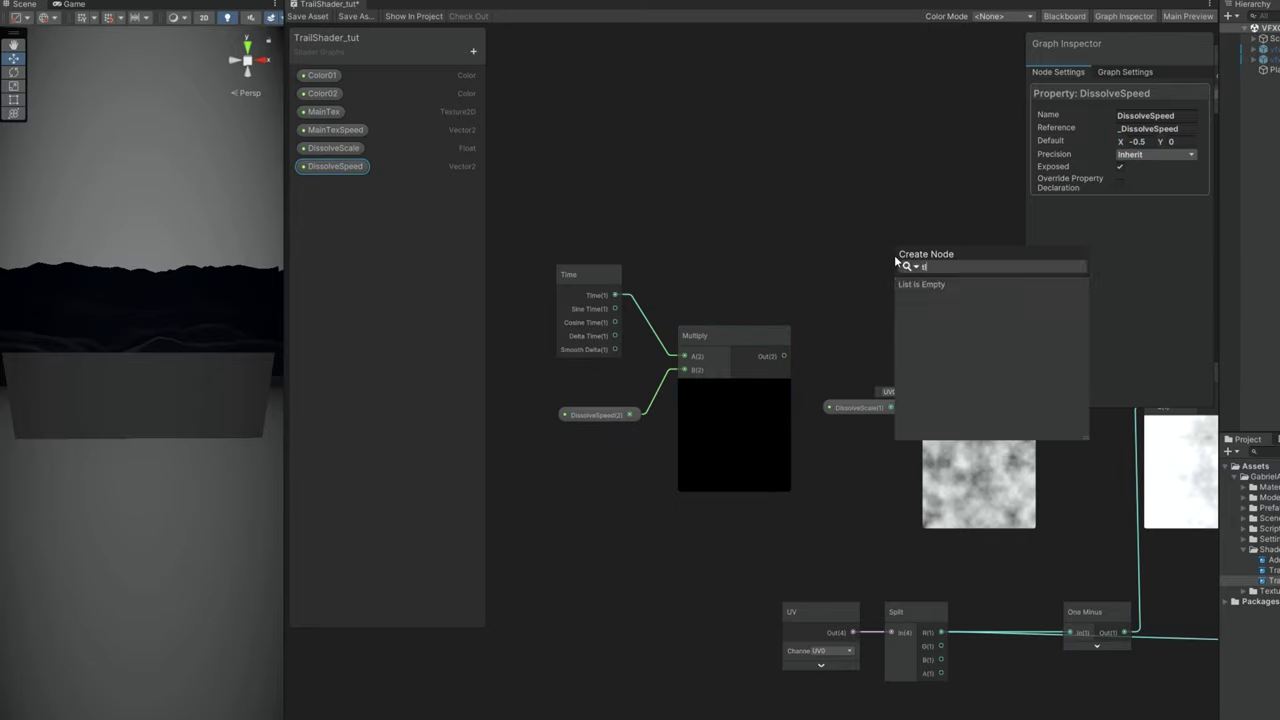
text(tili)
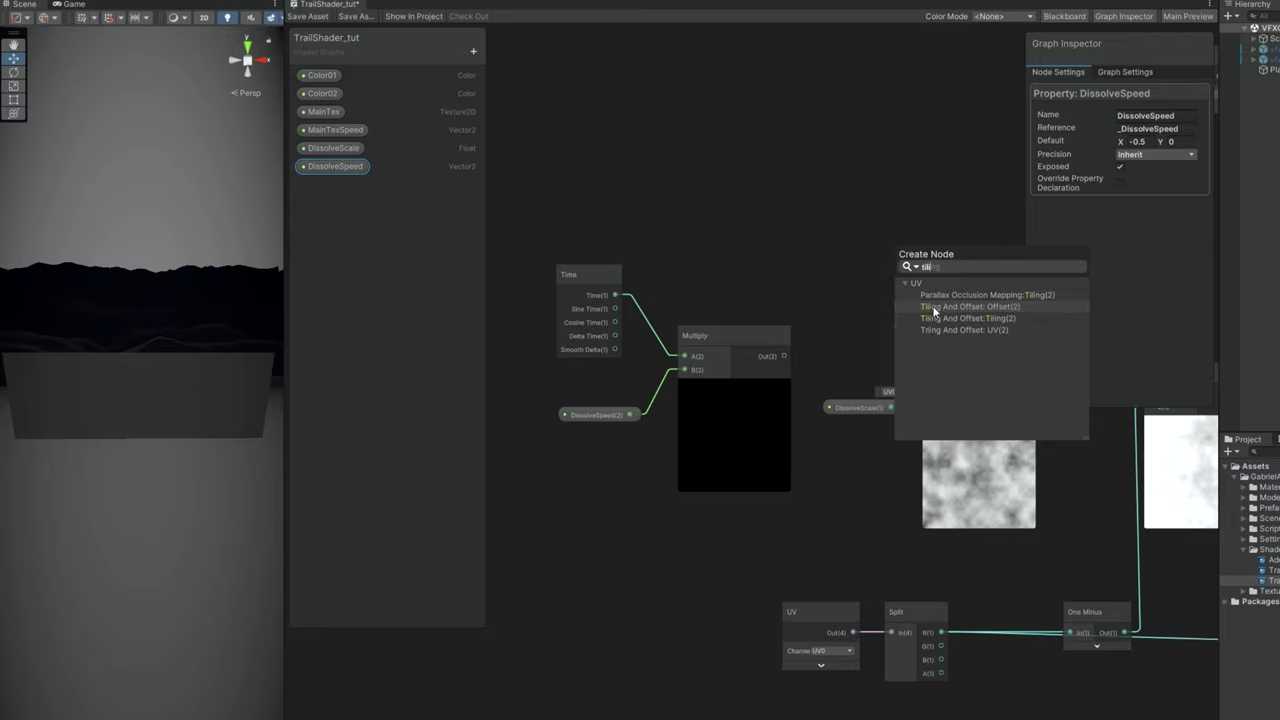
click(971, 306)
Connect the Tiling And Offset output to the Simple Noise UV input and tidy the dissolve scrolling nodes, with DissolveScale placed lower
drag(975, 302, 929, 393)
drag(845, 261, 544, 414)
drag(835, 346, 731, 386)
click(760, 340)
click(757, 429)
drag(764, 446, 878, 554)
click(757, 425)
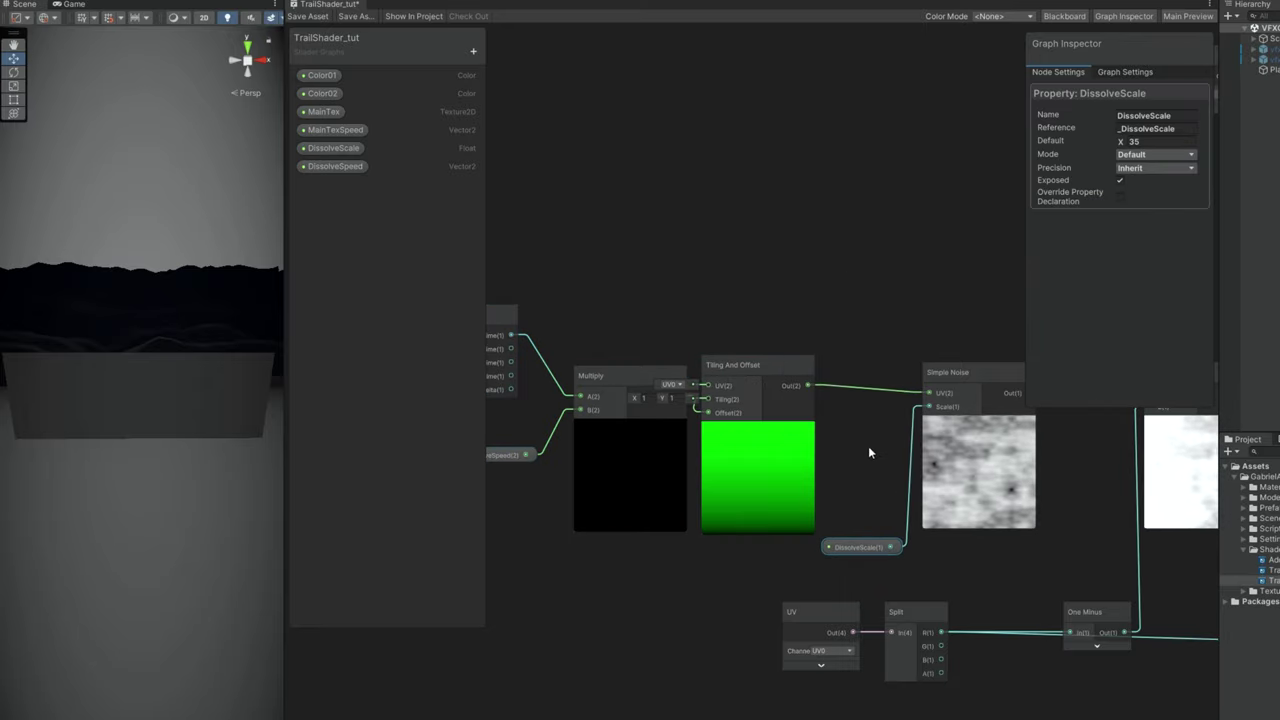
Connect the final color Multiply output to the Fragment Base Color and save the shader with the Vertex and Fragment stack realigned
middle_drag(1042, 448, 654, 431)
middle_drag(915, 585, 851, 489)
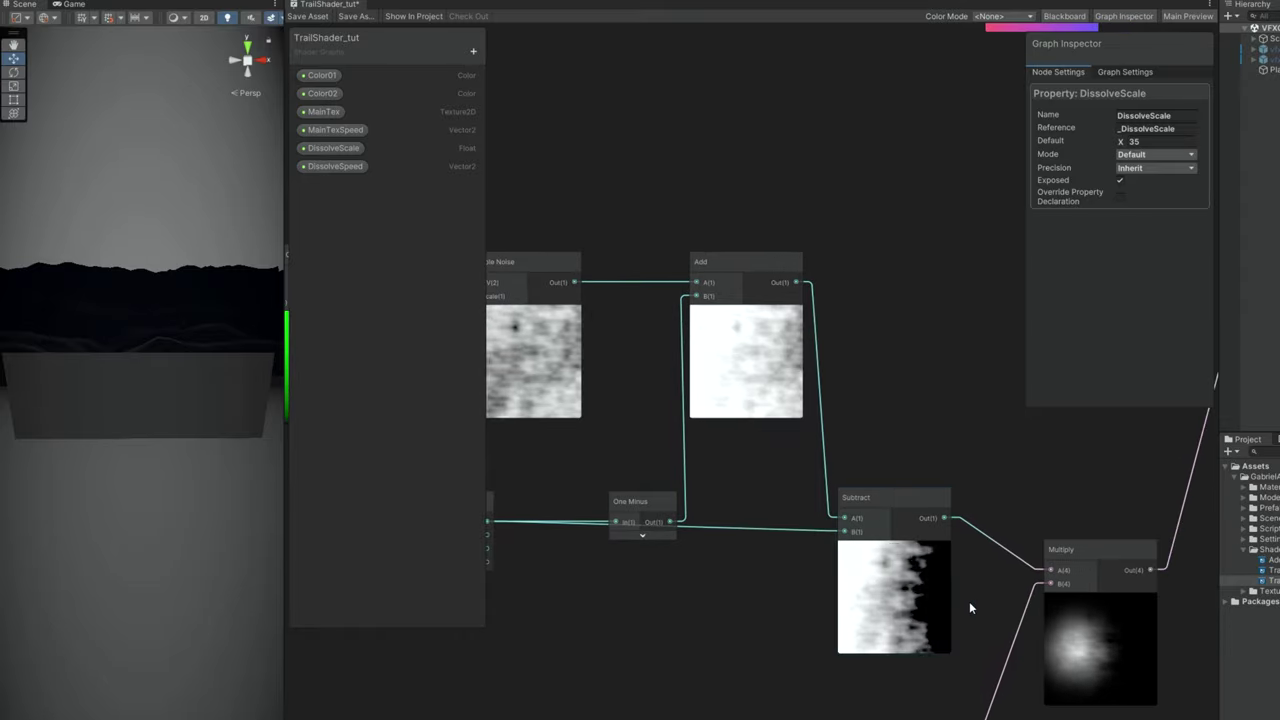
middle_drag(971, 606, 886, 557)
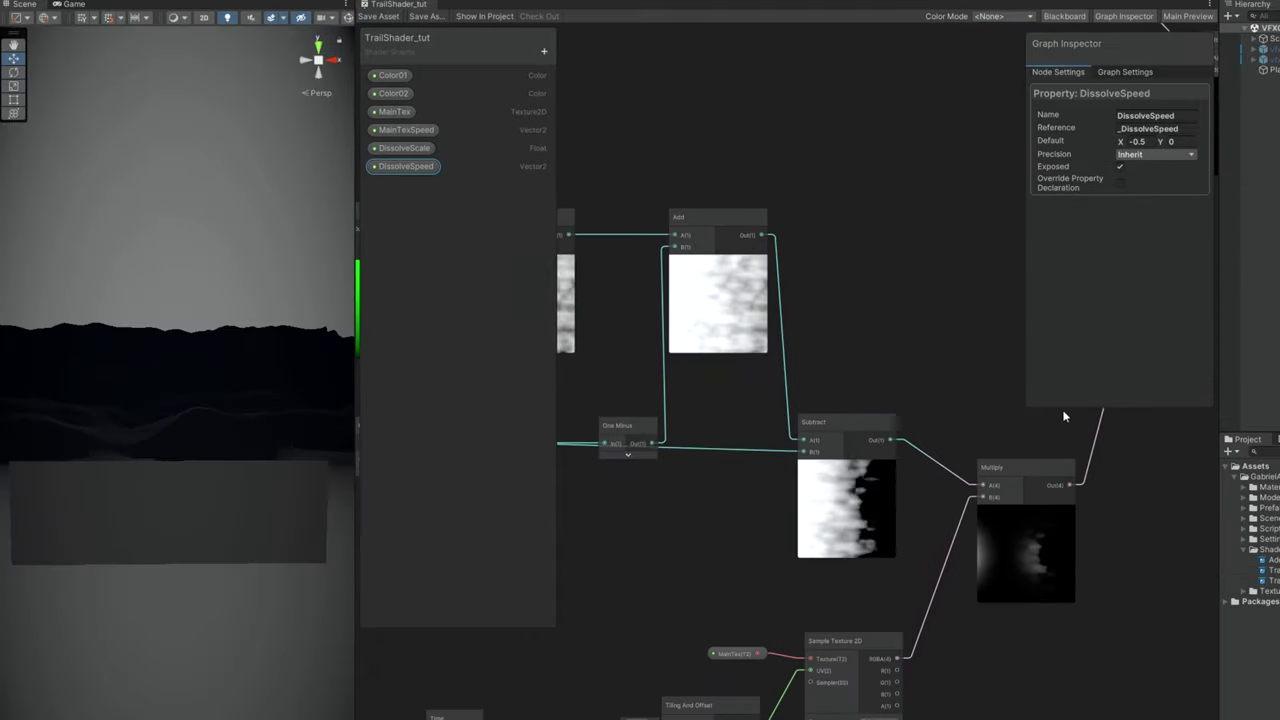
middle_drag(1066, 420, 600, 537)
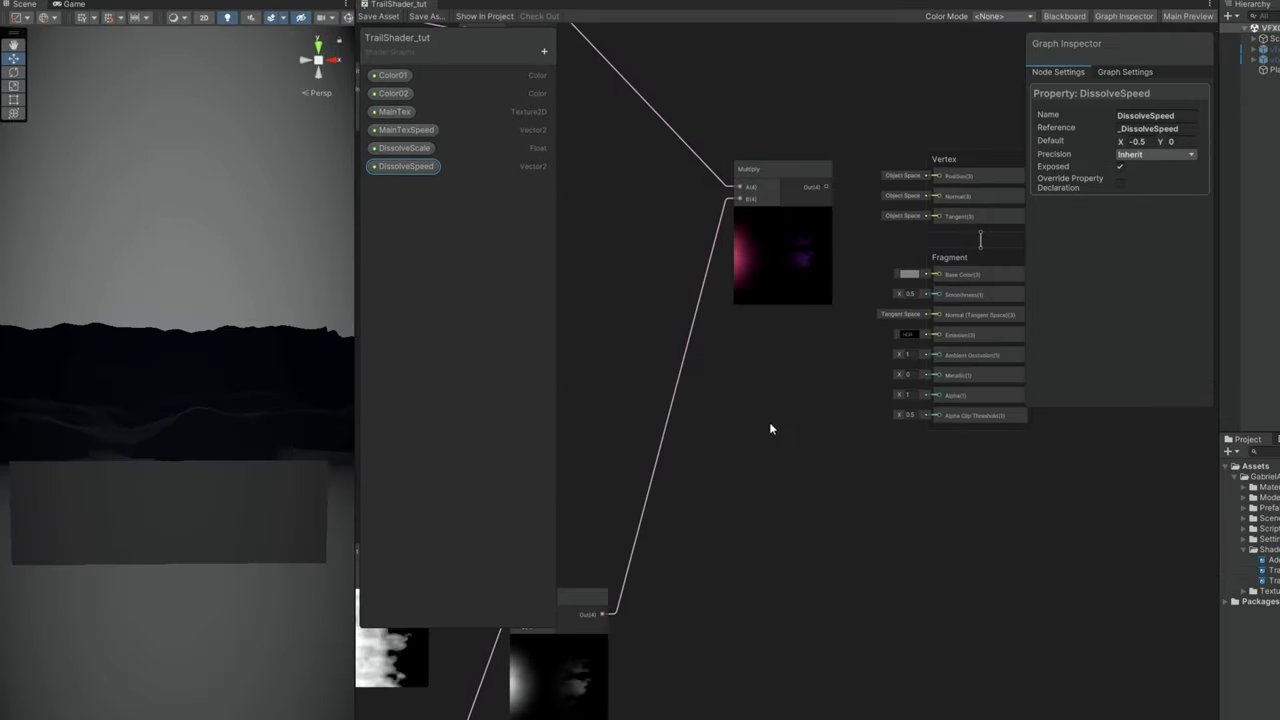
middle_drag(769, 429, 776, 266)
drag(762, 259, 800, 273)
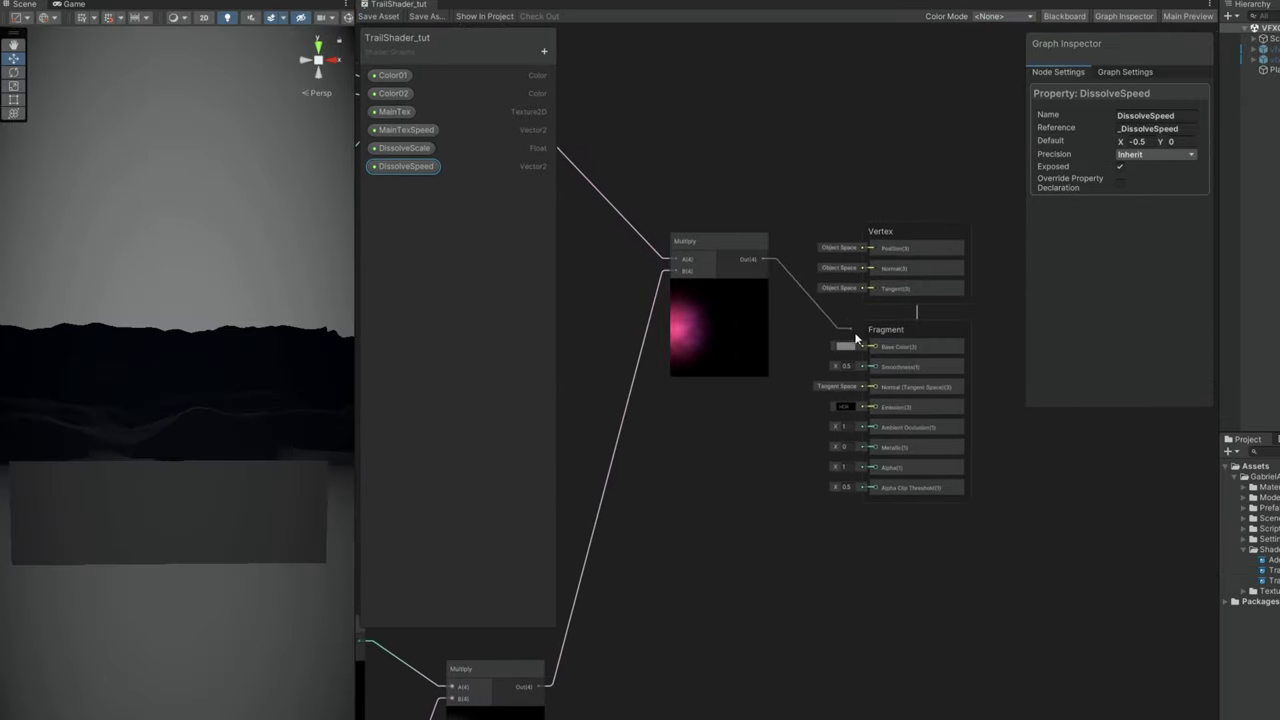
drag(855, 340, 872, 346)
drag(986, 534, 894, 143)
click(378, 16)
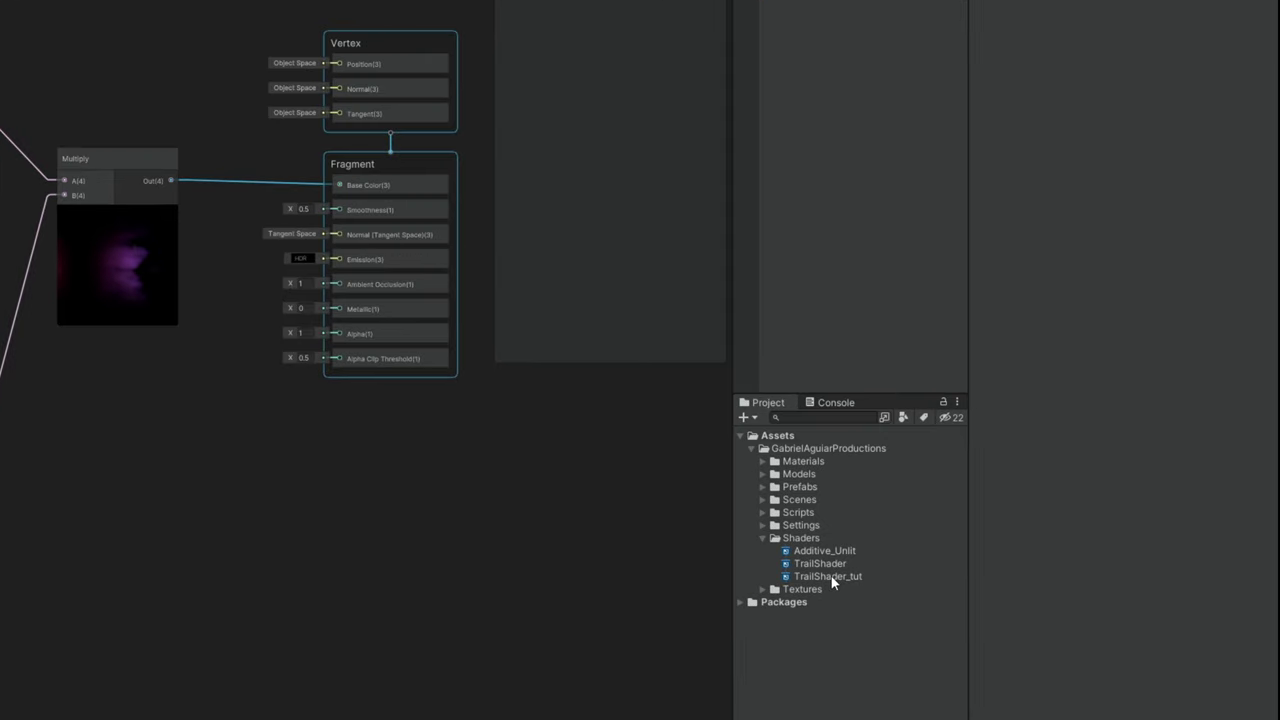
Create a material named TrailShader_tut from the TrailShader_tut shader and assign it to the Plane
right_click(831, 576)
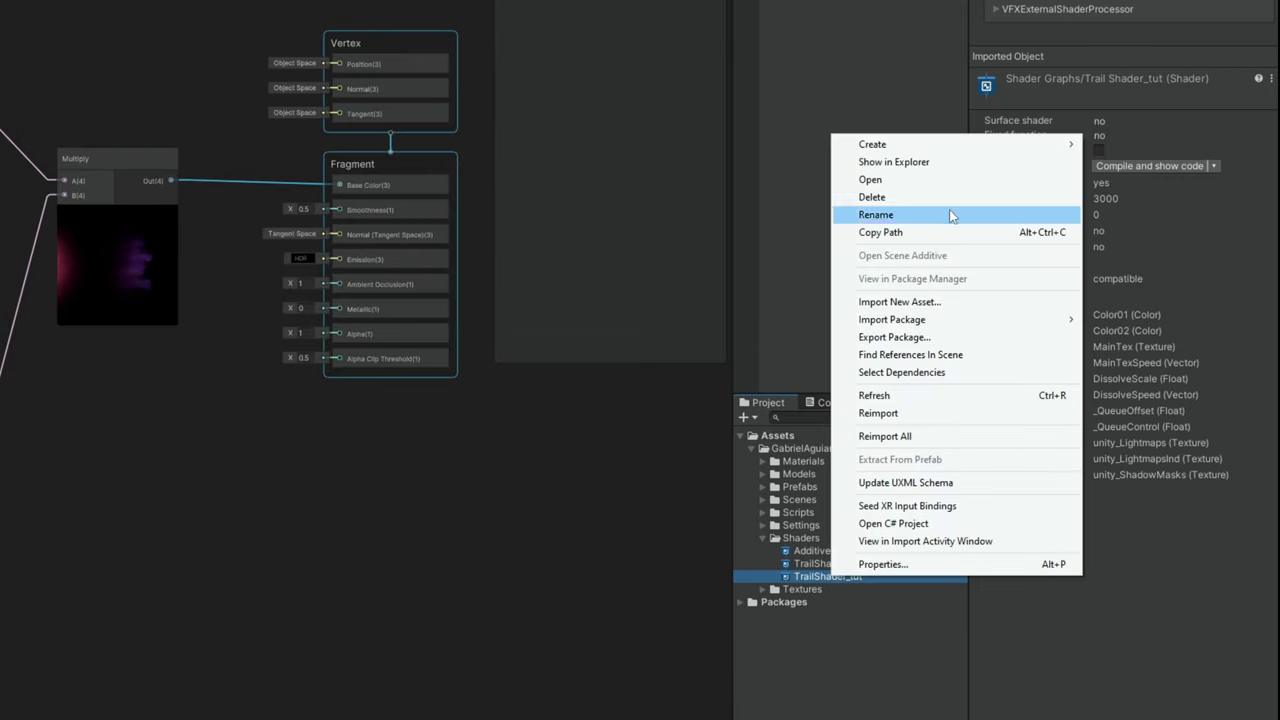
mouse_move(900, 144)
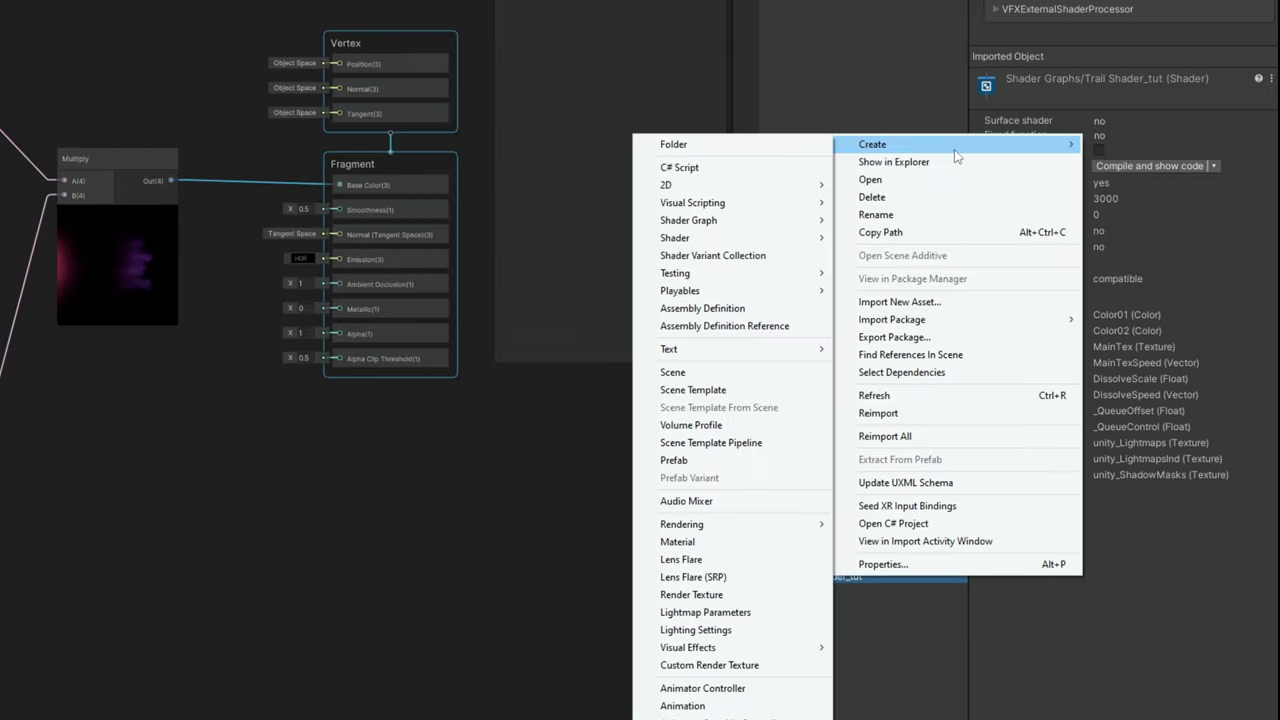
click(704, 541)
text(TrailShader_tut)
key(Return)
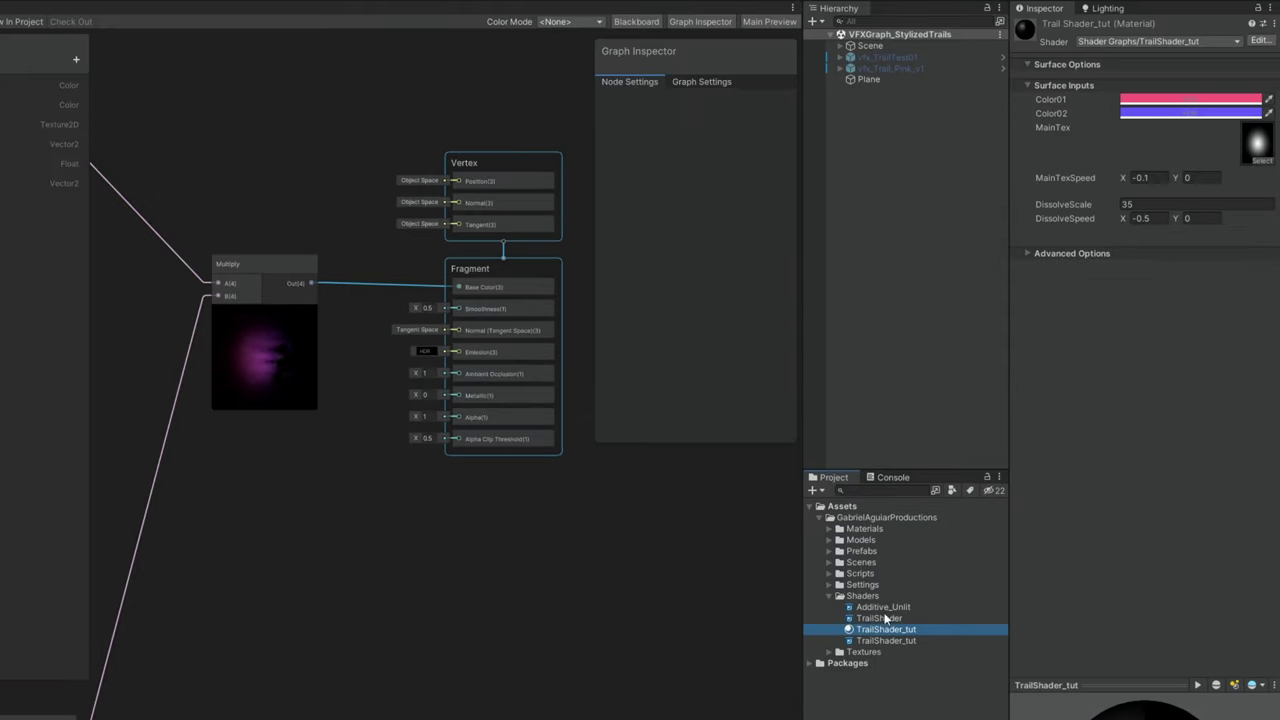
drag(880, 628, 870, 86)
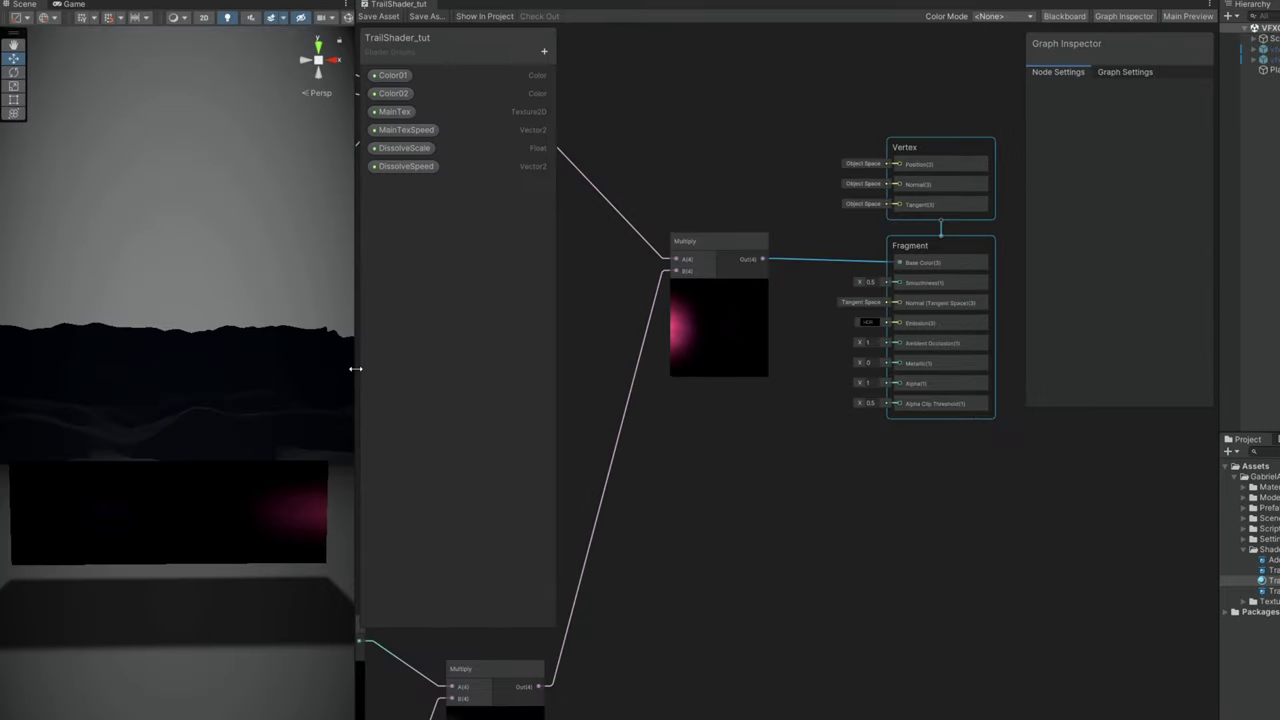
Examine the scrolling, dissolving trail on the plane in an enlarged Scene view, and return to the shader graph
drag(355, 368, 1005, 354)
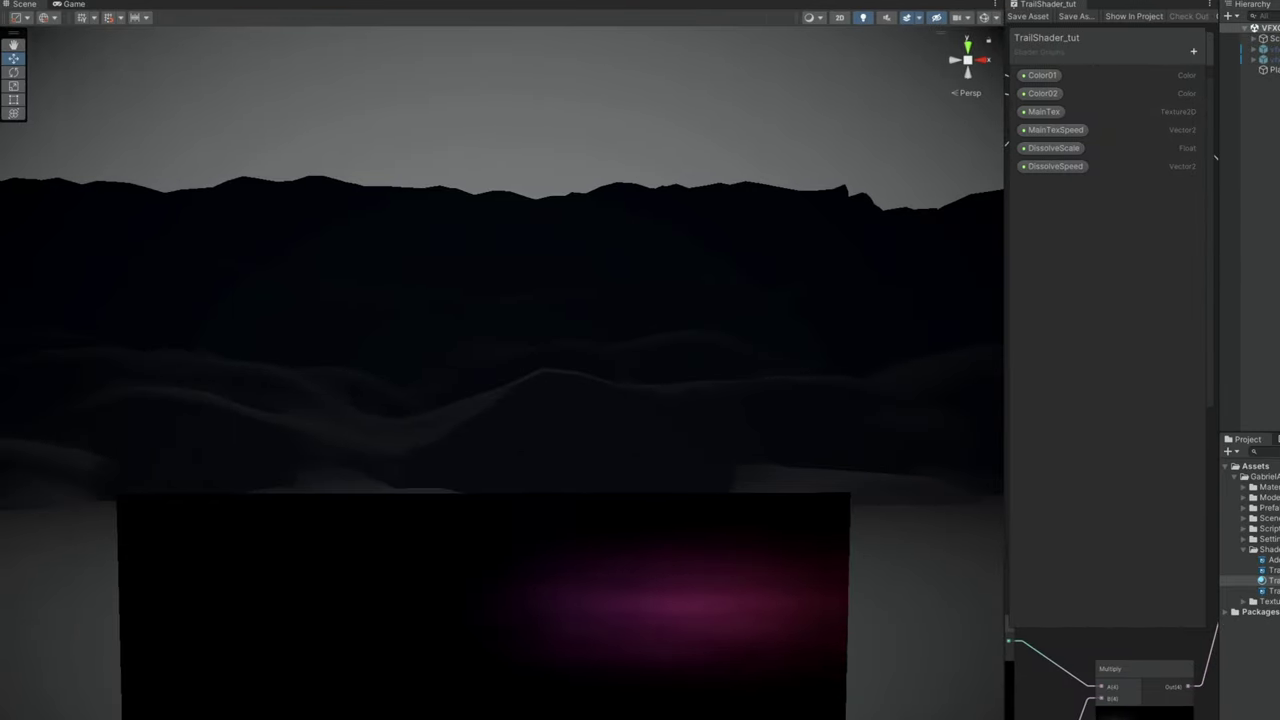
middle_drag(524, 593, 511, 500)
middle_drag(584, 532, 537, 569)
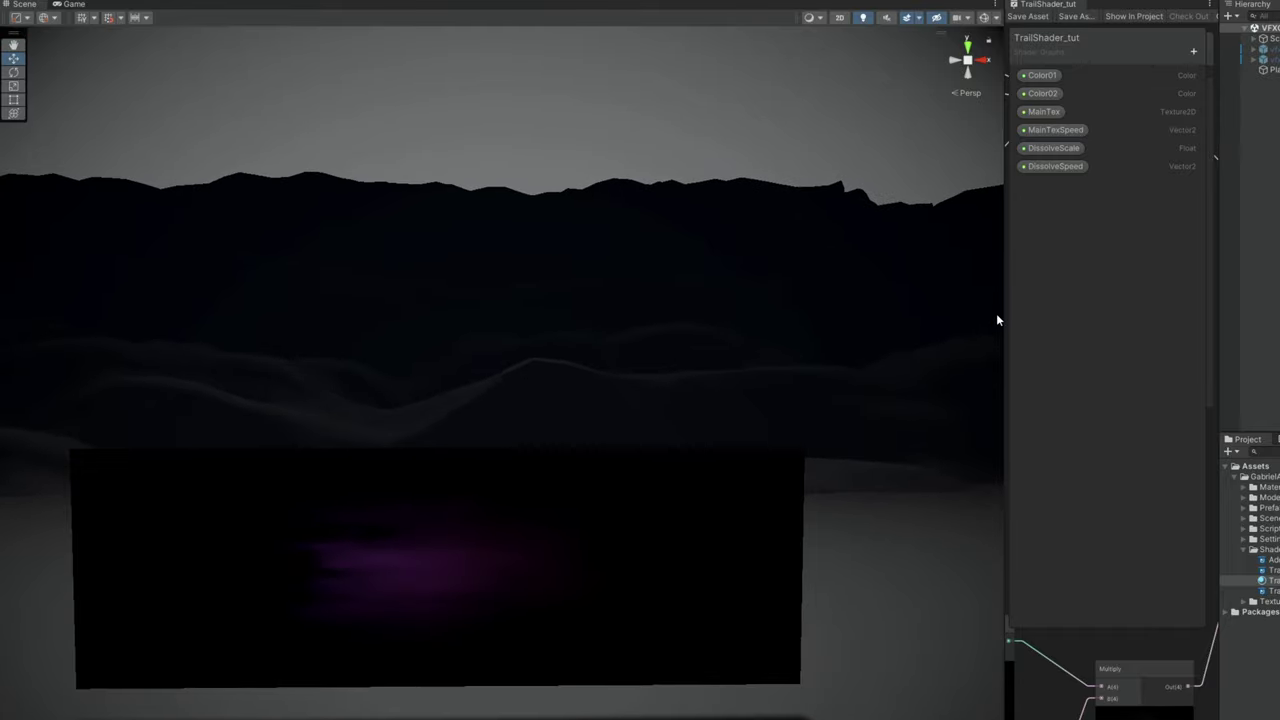
drag(1001, 314, 251, 314)
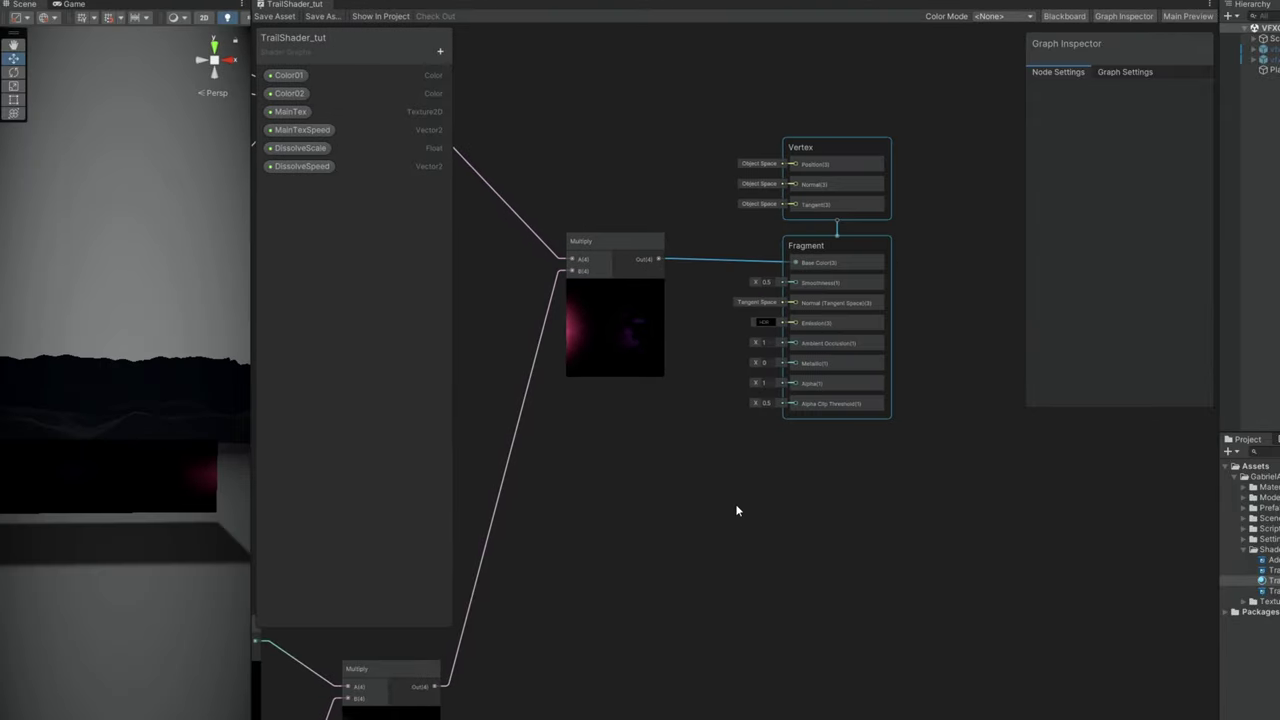
Add a Clamp node fed by the mask and main texture Multiply output, and connect its output to the Fragment Alpha
scroll(789, 343, up, 4)
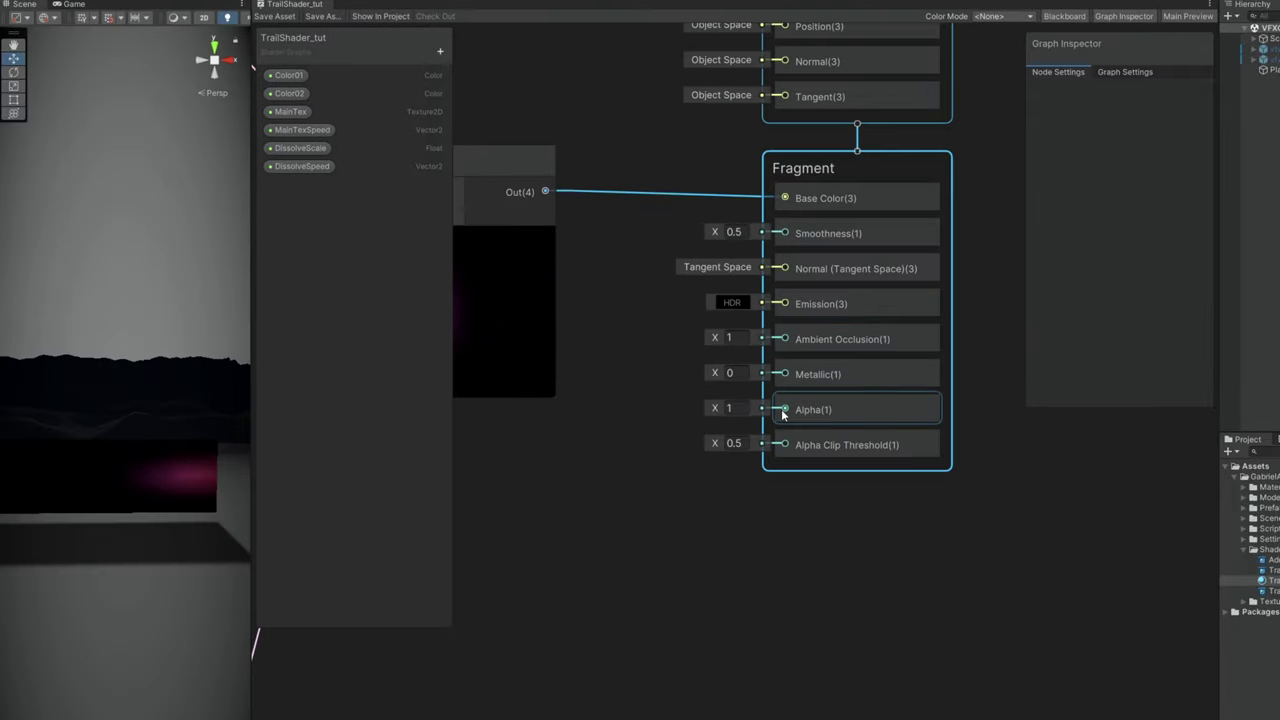
scroll(760, 460, down, 5)
scroll(822, 439, up, 3)
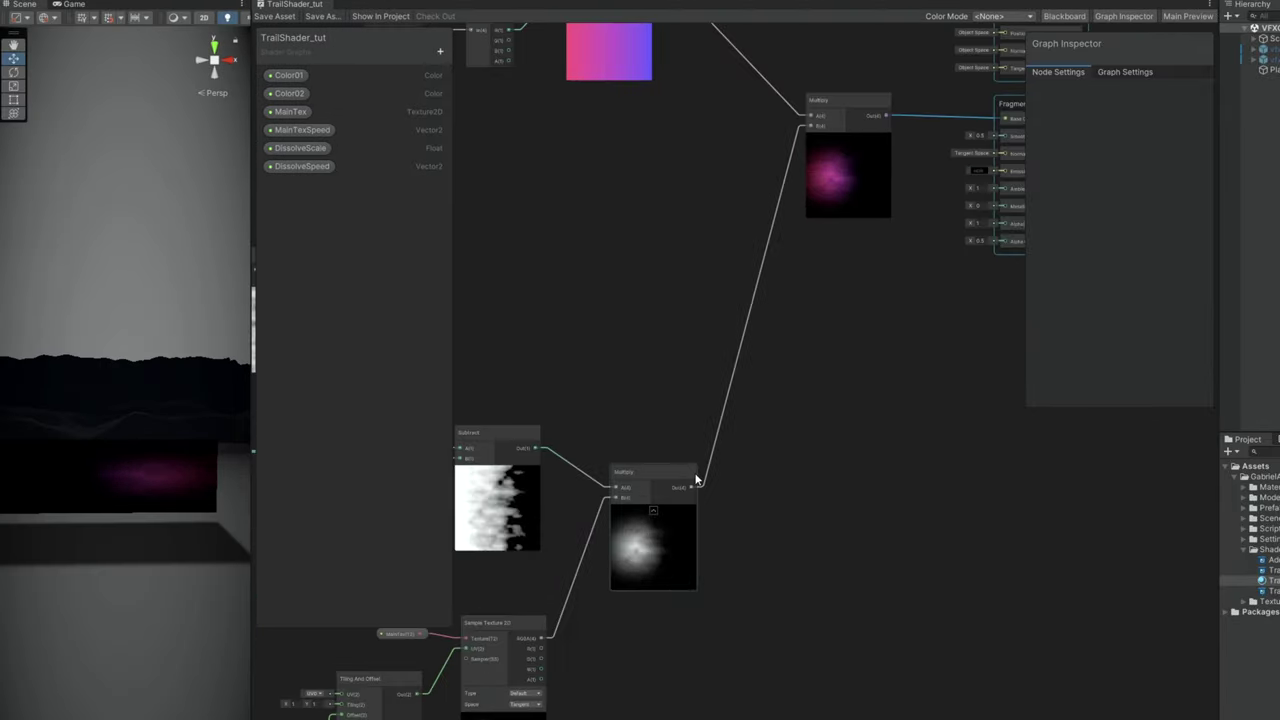
scroll(697, 480, up, 1)
drag(691, 489, 801, 475)
text(clamp)
key(Return)
middle_drag(843, 422, 529, 580)
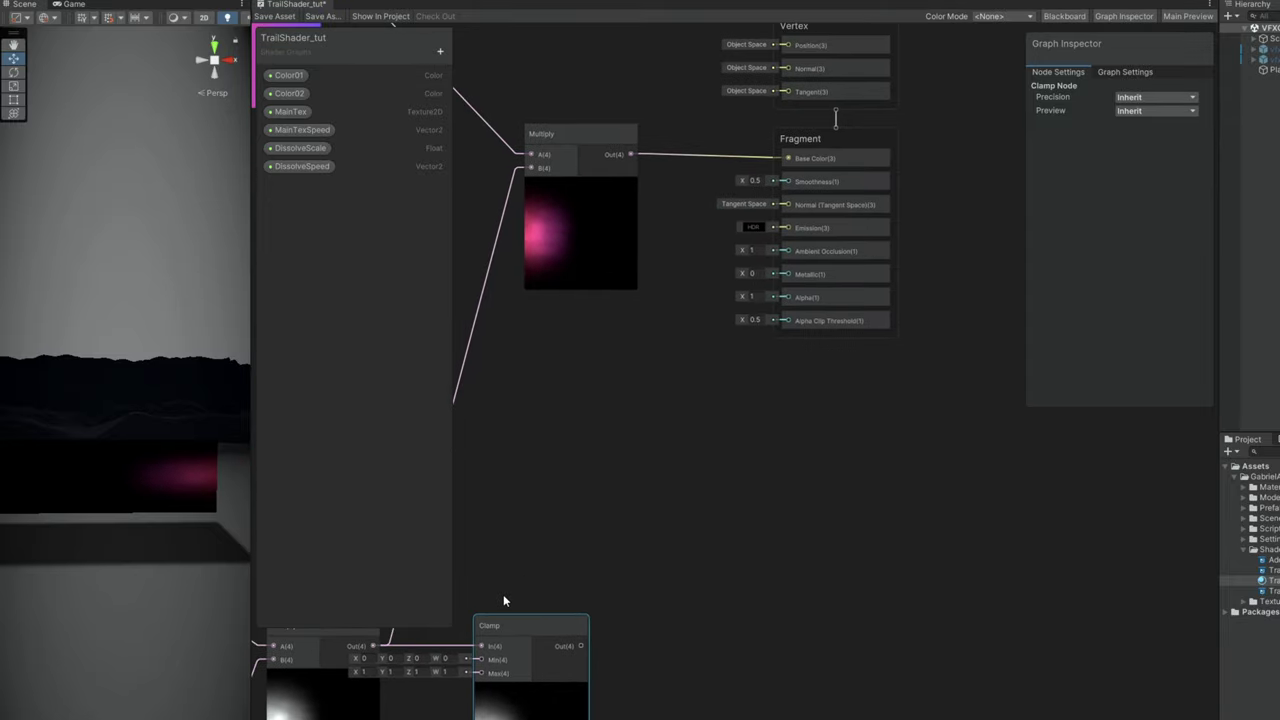
drag(580, 645, 787, 297)
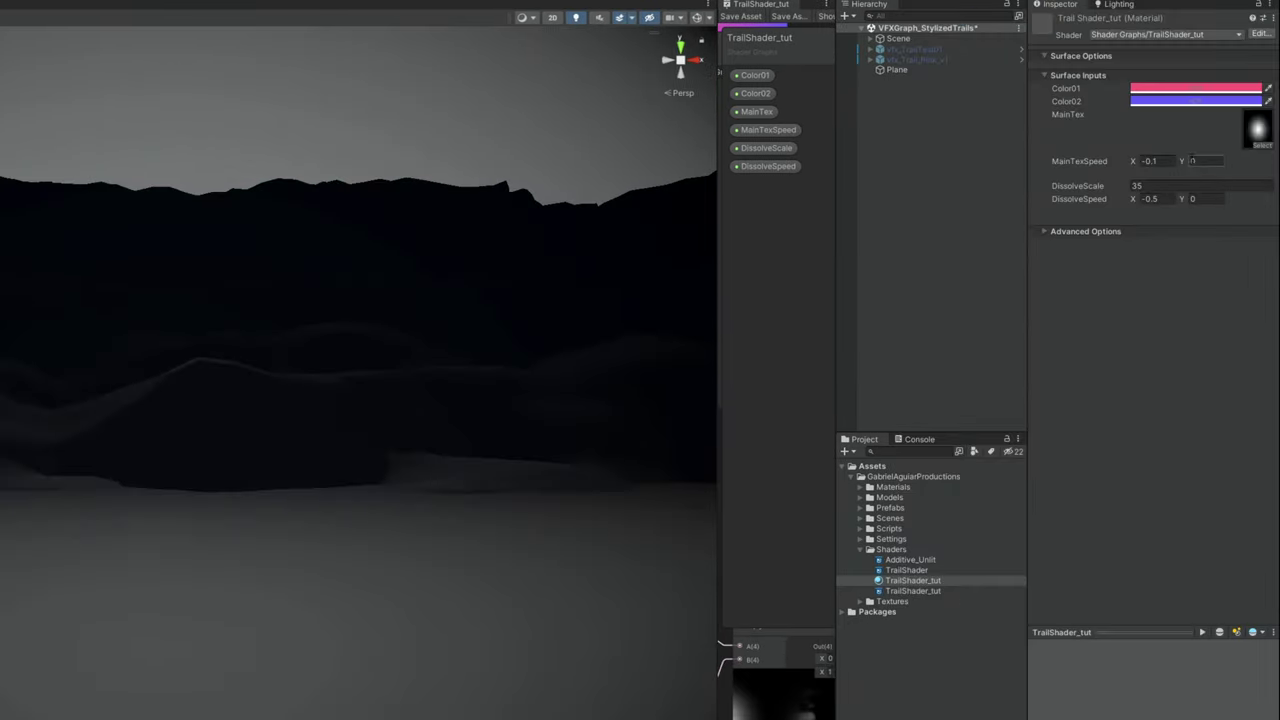
Try MainTexSpeed X values of -0.5 and -2 on the TrailShader_tut material, ending with -4
click(1161, 160)
text(-0.5)
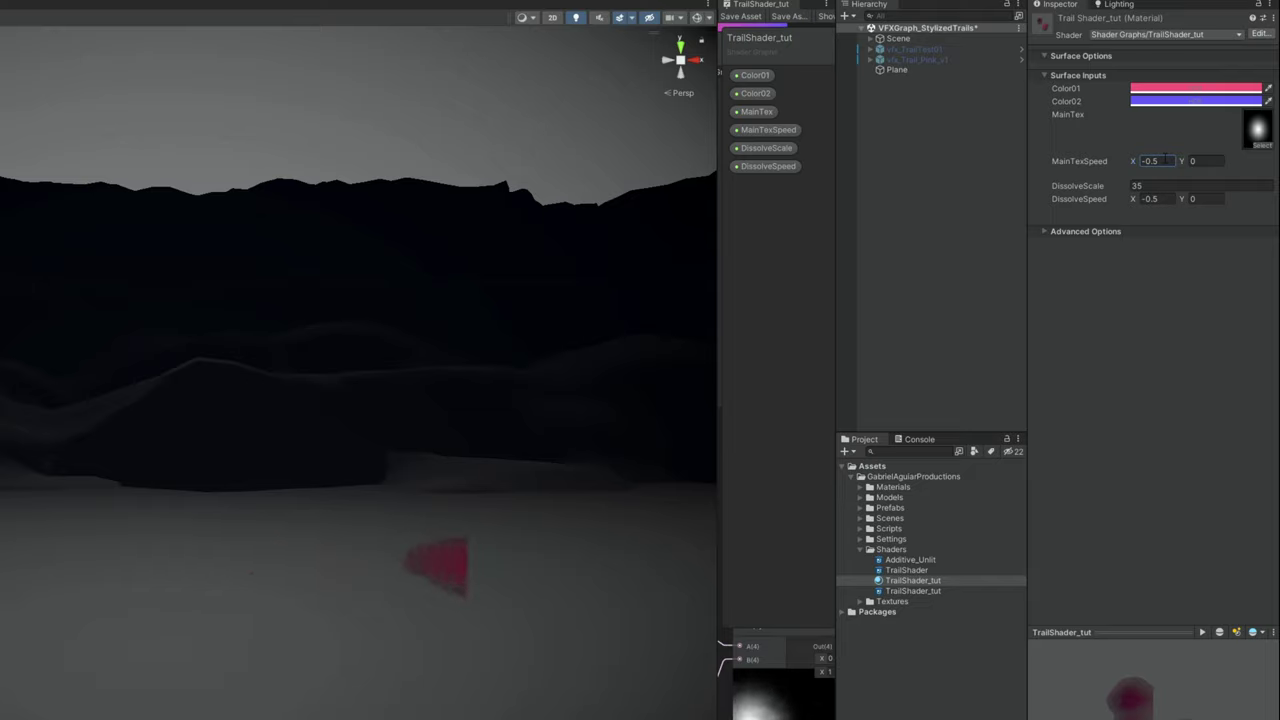
click(1165, 159)
text(-2)
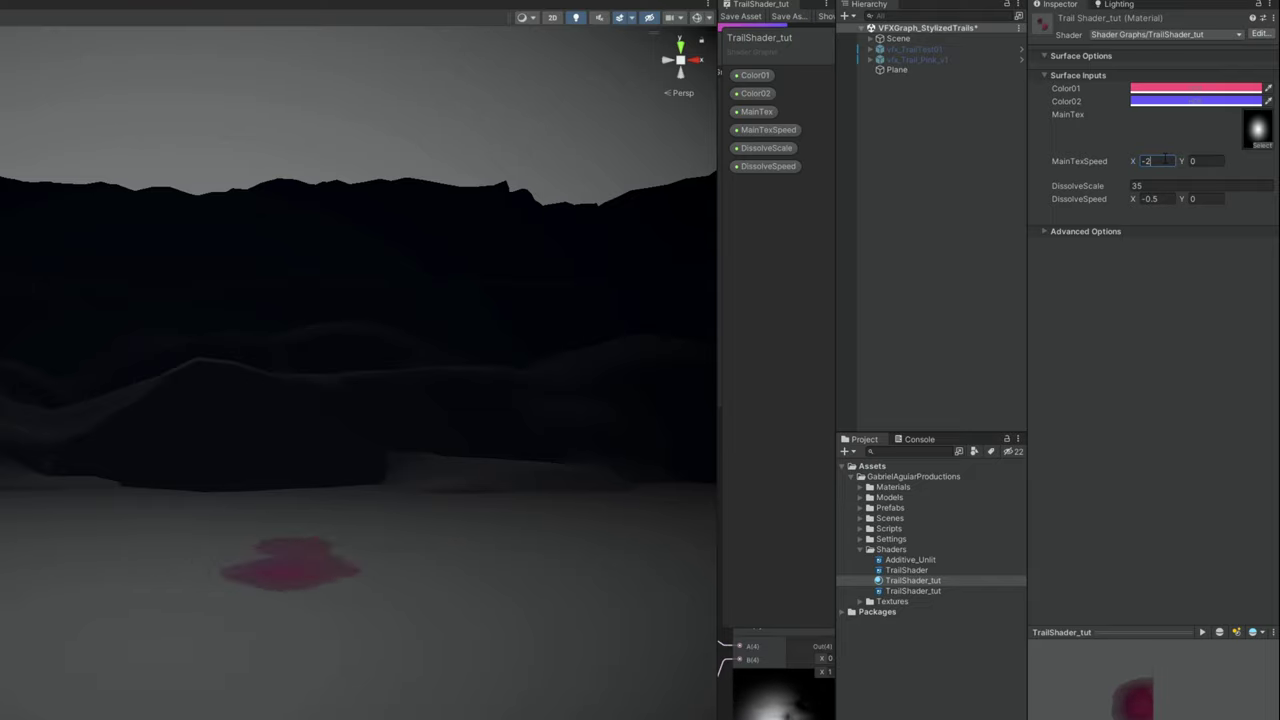
key(BackSpace)
text(4)
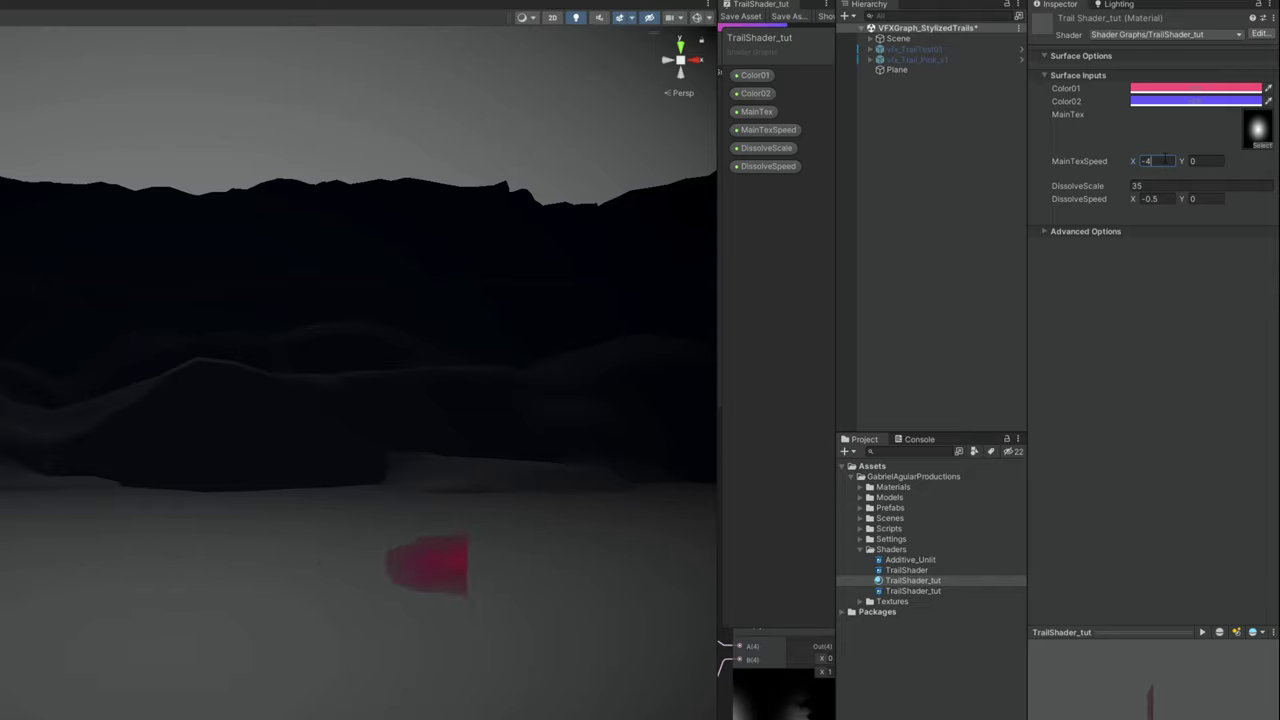
key(Escape)
Try StylizedTrail02 as the material's MainTex and settle on the stylized trail texture with a black background
click(1261, 146)
click(699, 205)
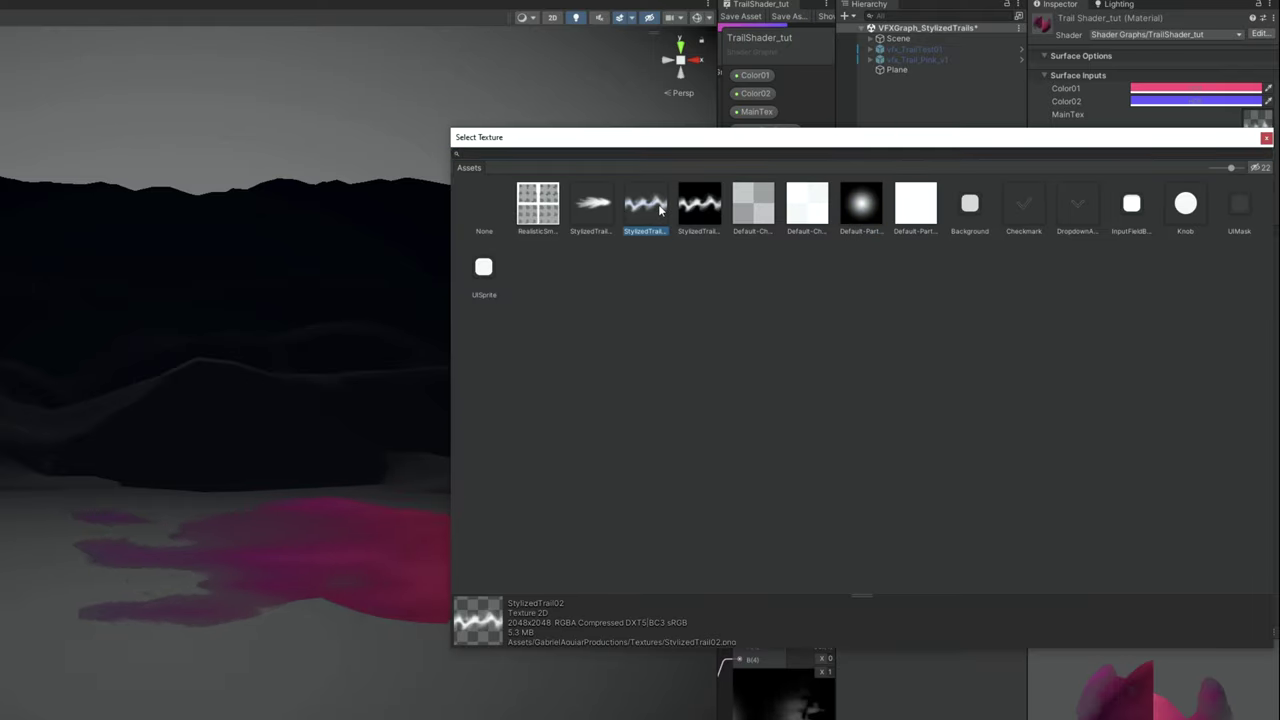
click(645, 205)
drag(624, 140, 831, 114)
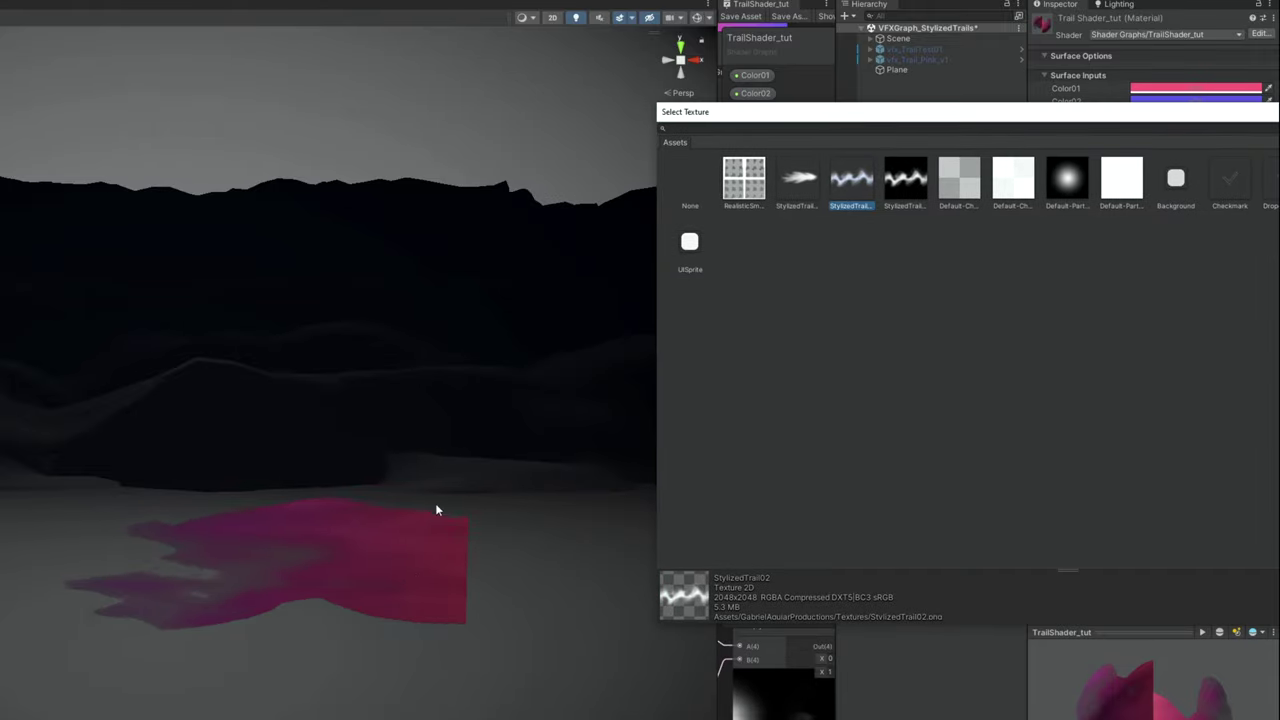
click(897, 182)
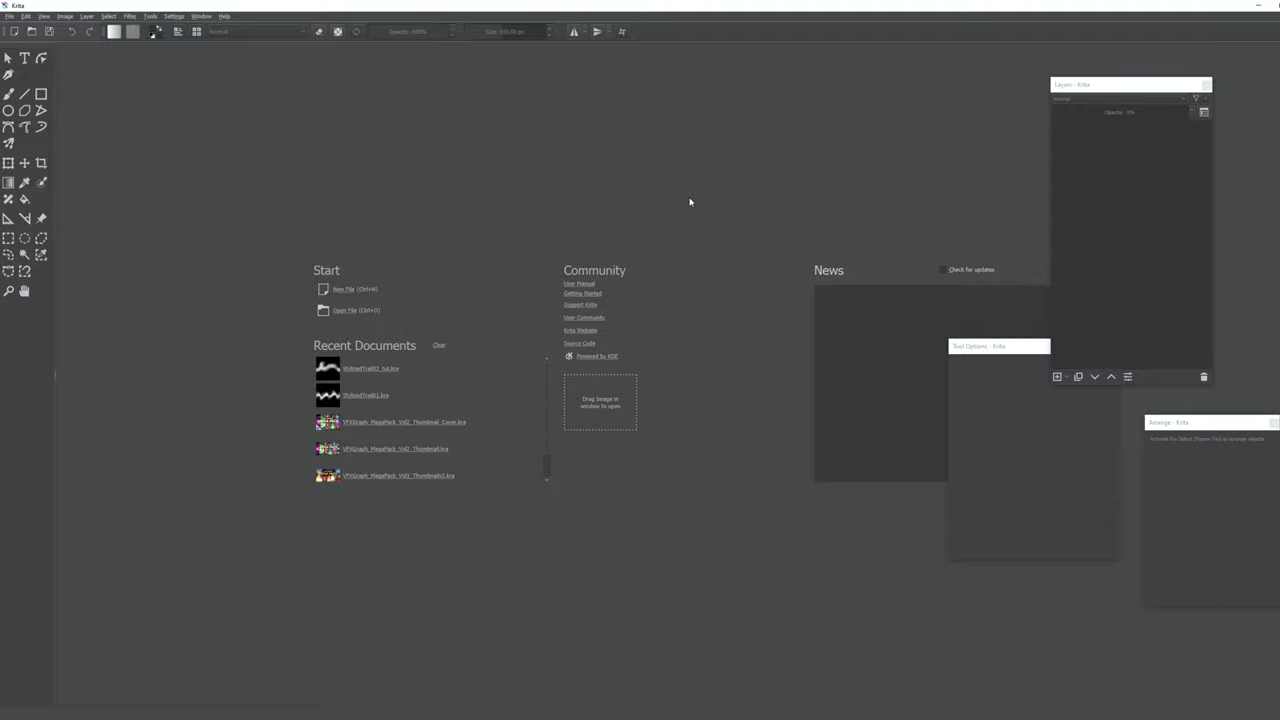
Switch to Krita and create a new 2048 by 2048 px RGB/Alpha document with 8-bit depth
key(ctrl+n)
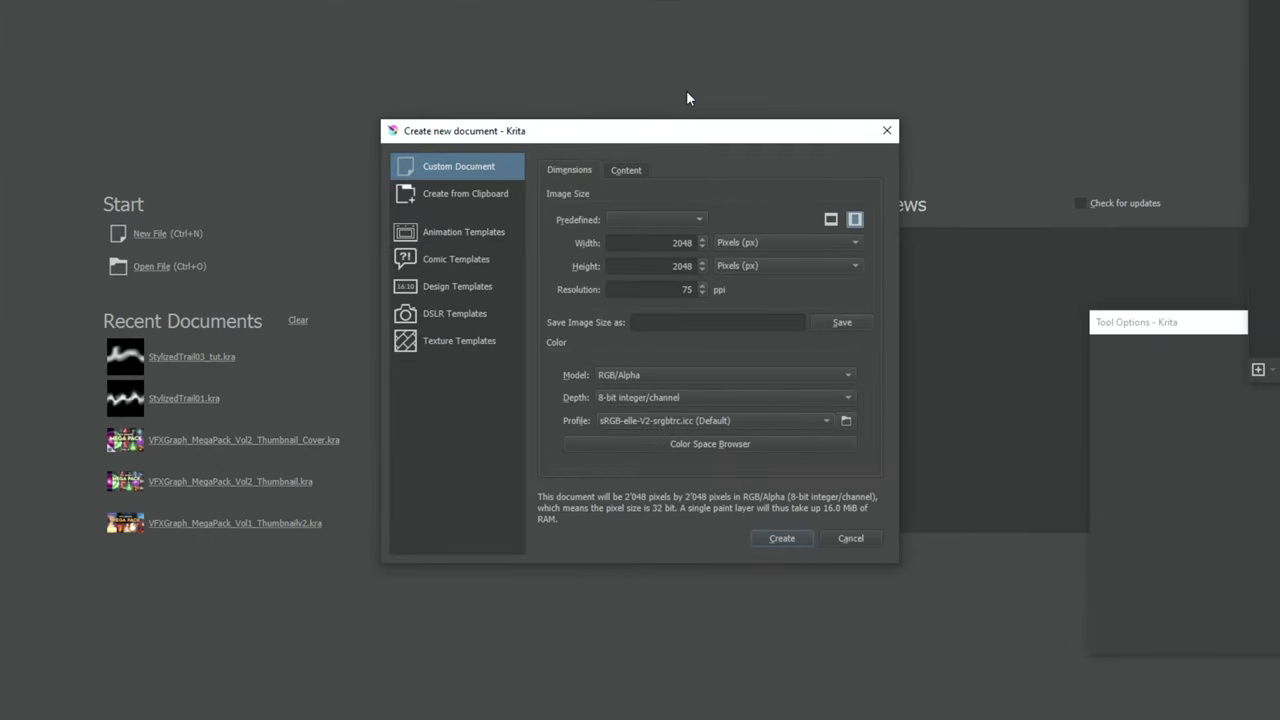
click(682, 245)
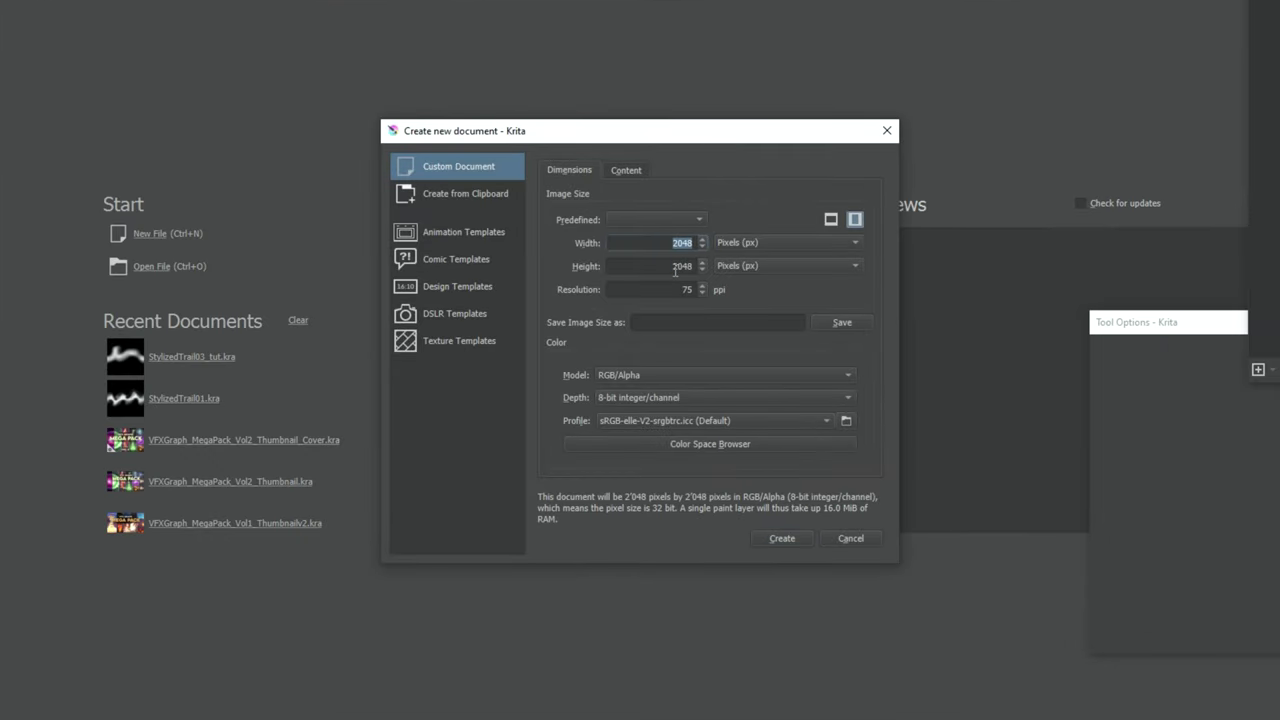
key(Tab)
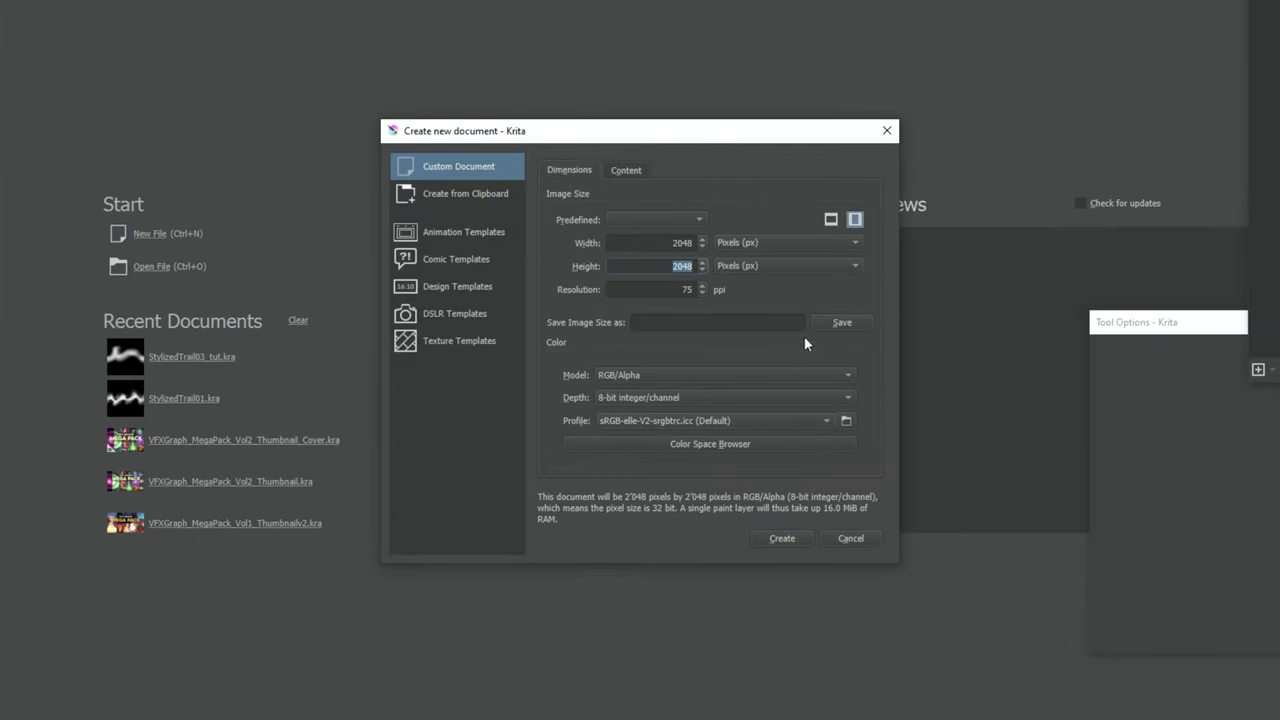
click(783, 538)
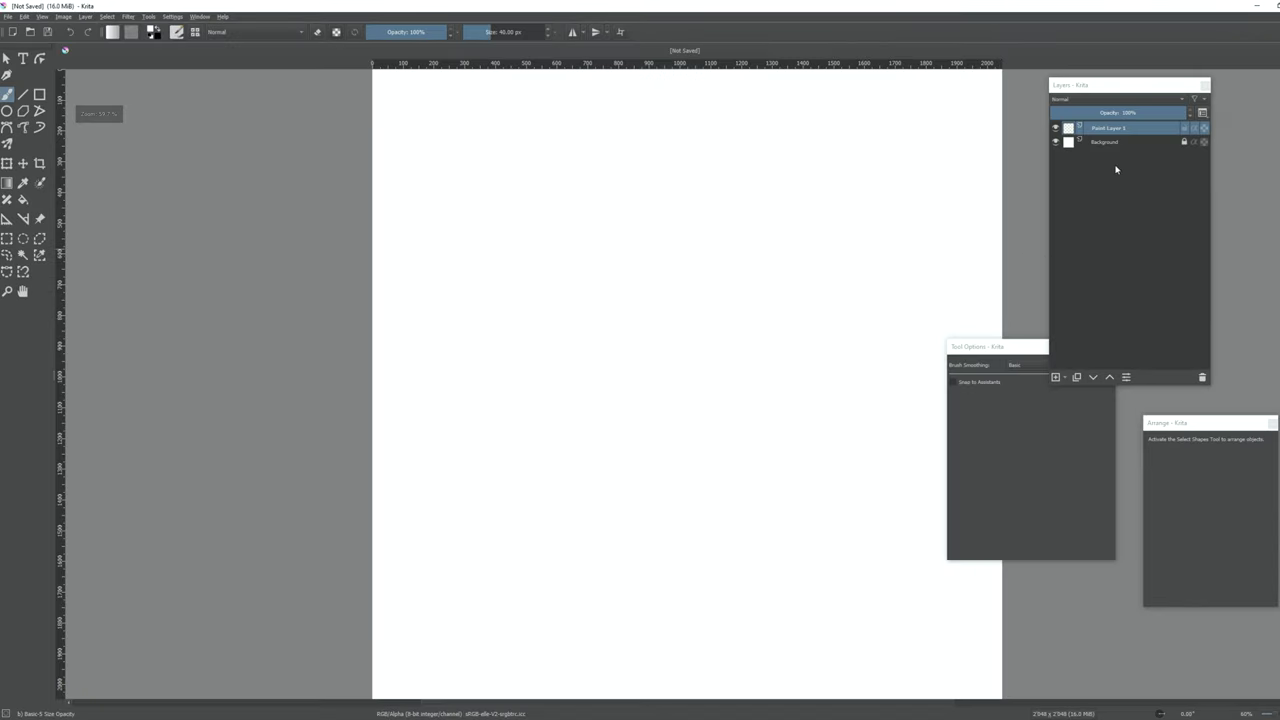
Fill the Background layer with black and lock it
click(1120, 142)
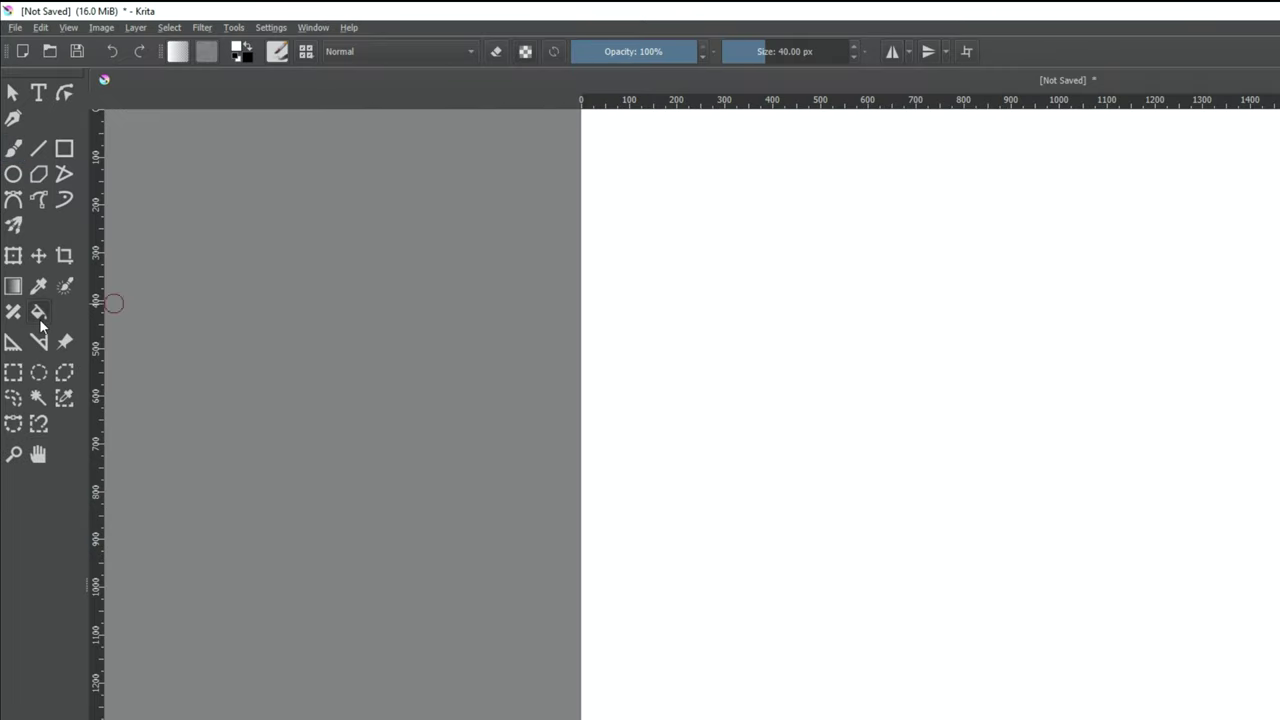
click(23, 198)
click(248, 49)
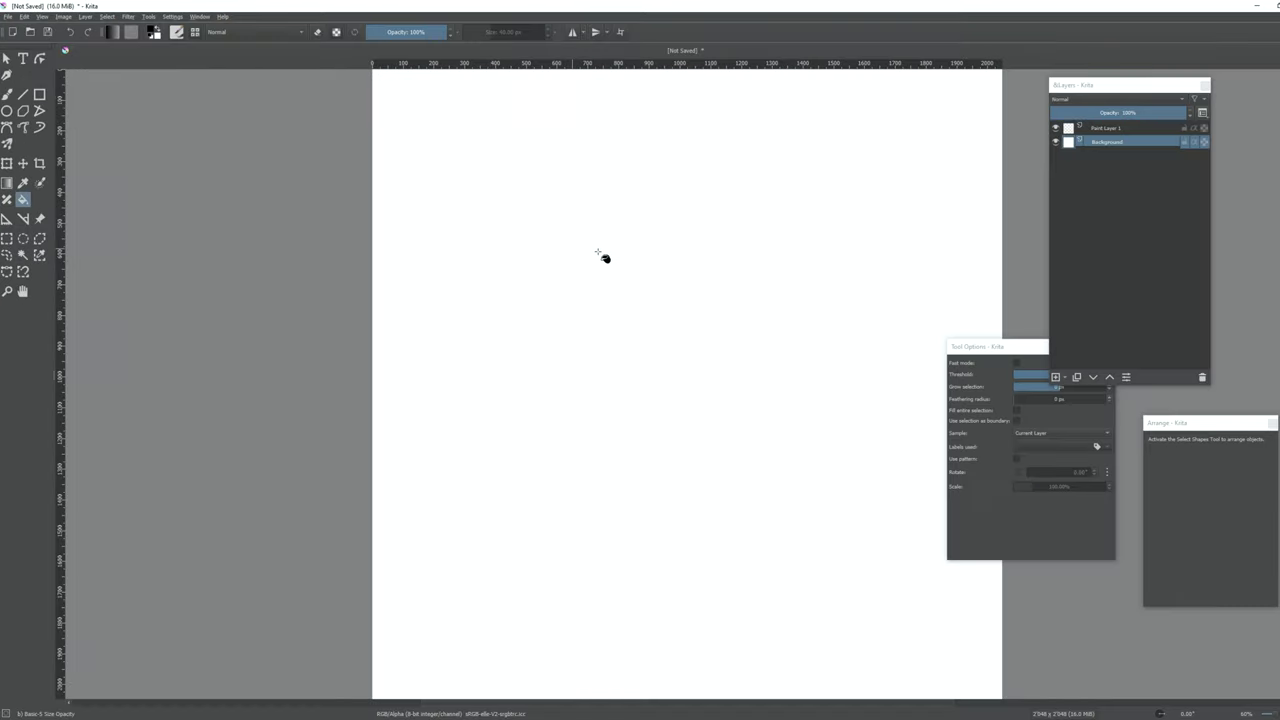
click(930, 400)
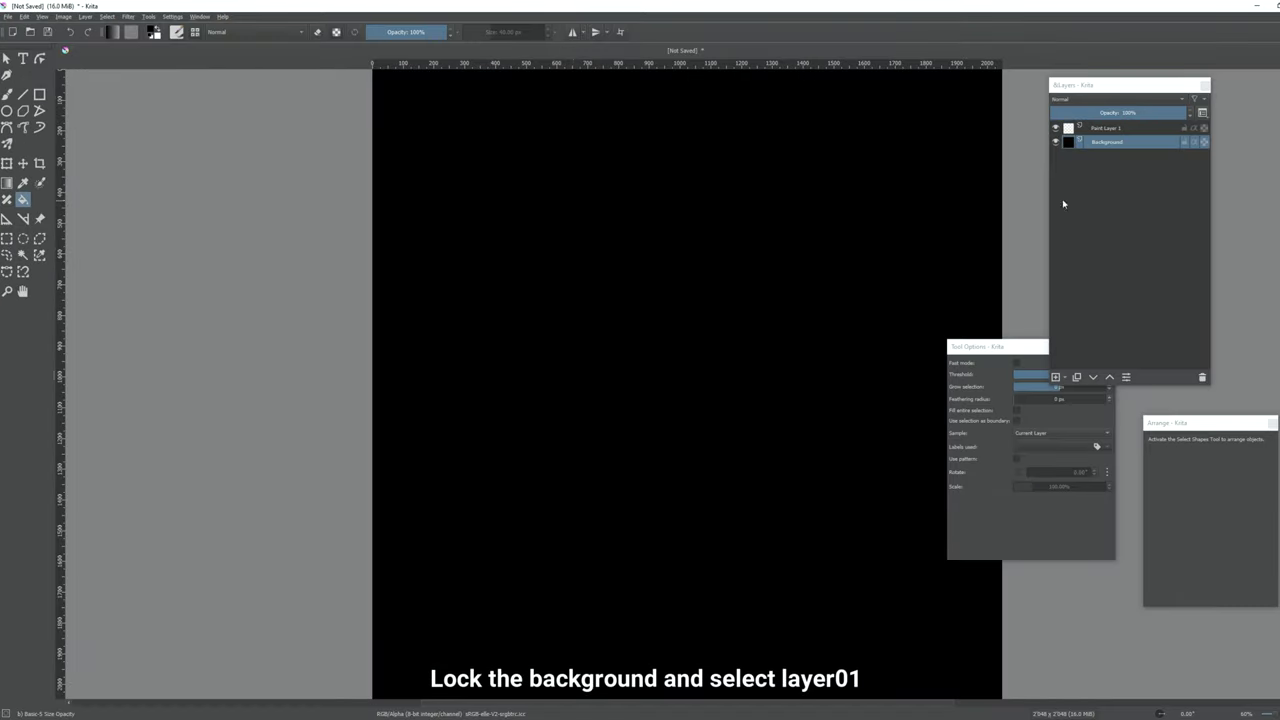
click(1185, 143)
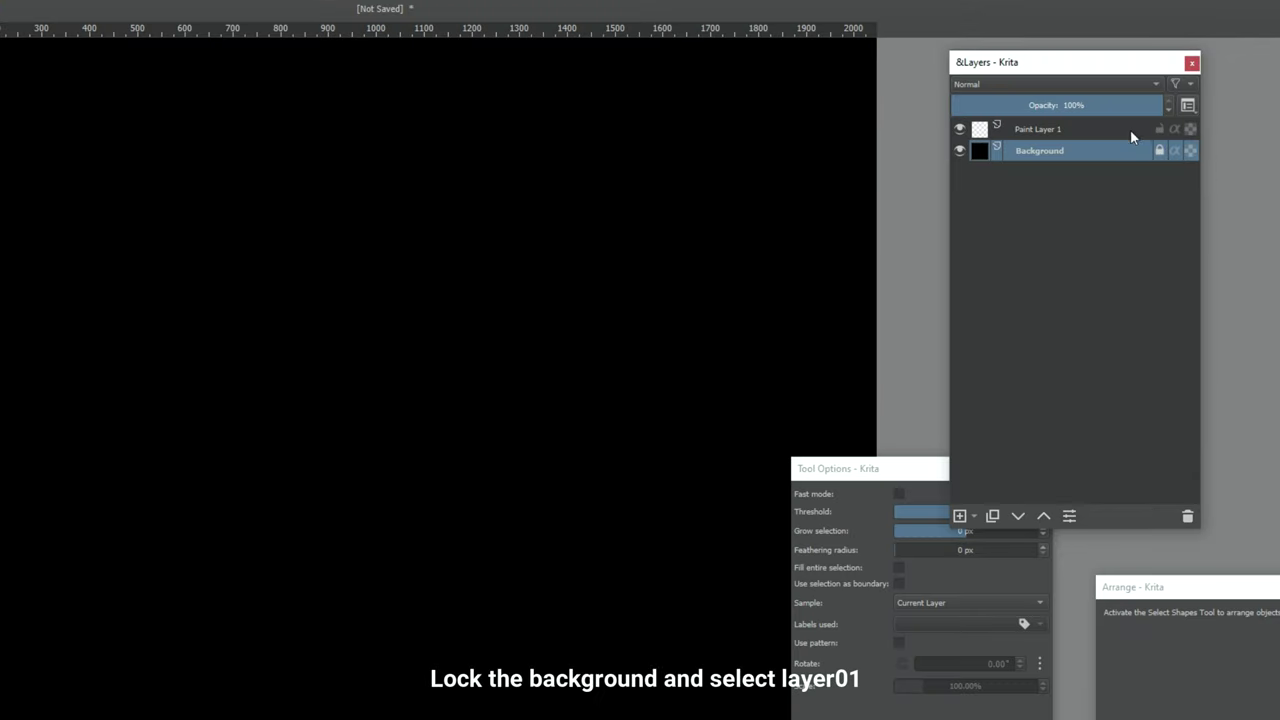
With Paint Layer 1 active, set the Basic-5 Size Opacity brush's horizontal and vertical fade to 0.19
click(1122, 128)
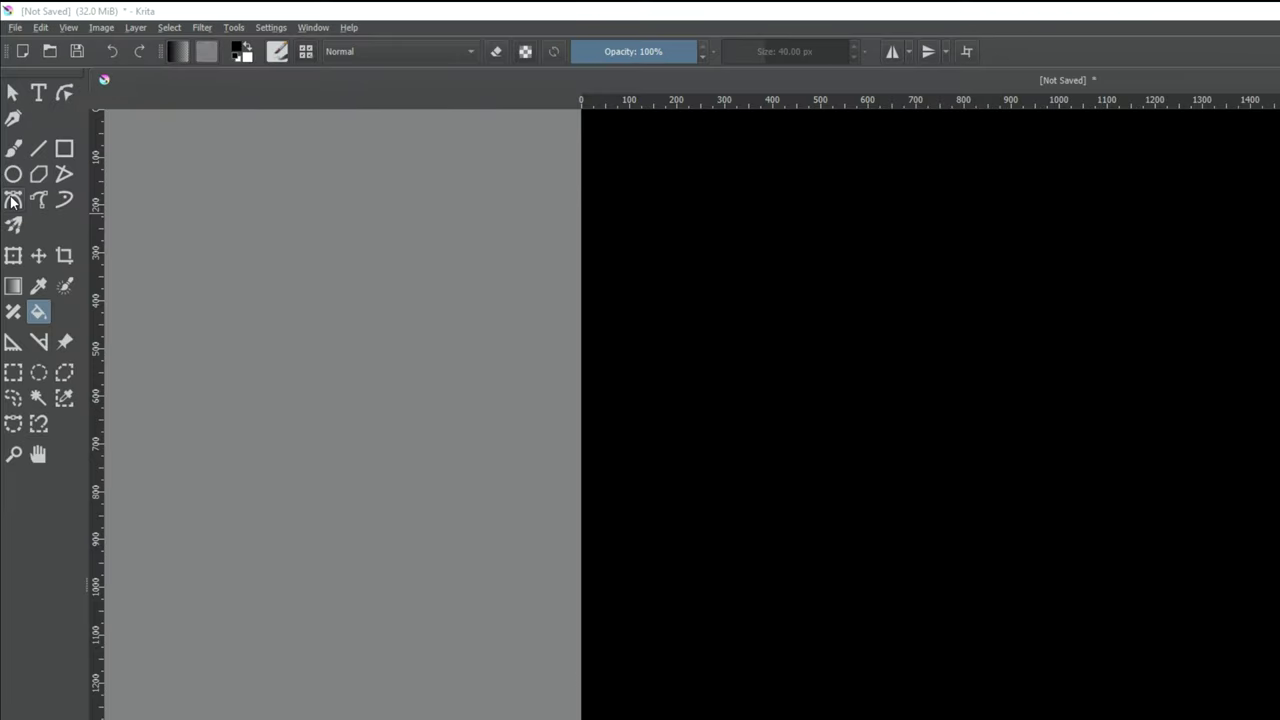
key(b)
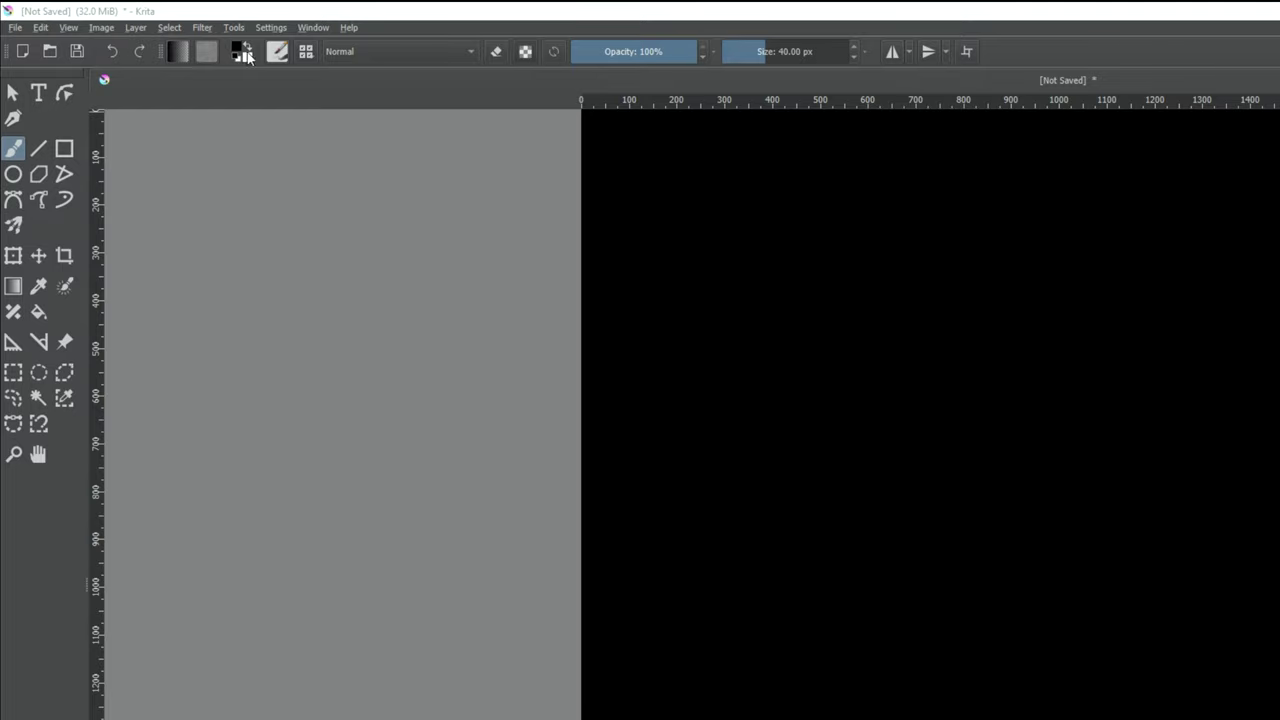
click(305, 51)
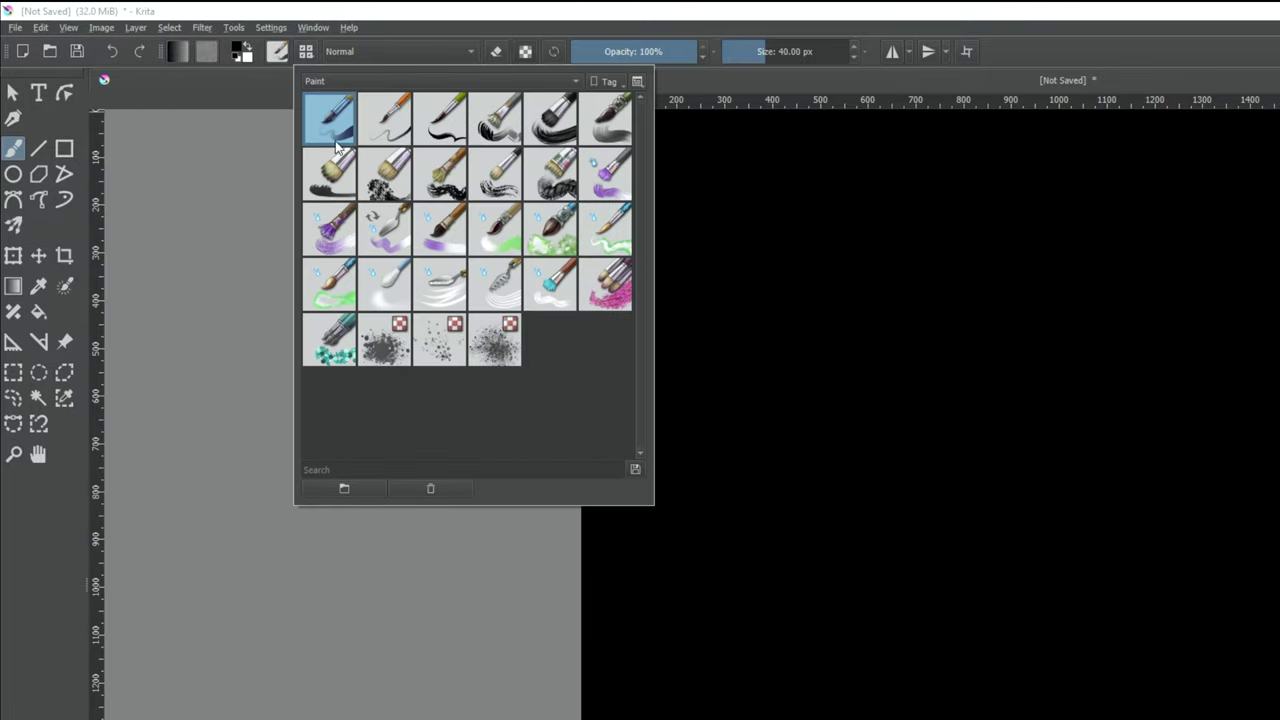
click(277, 52)
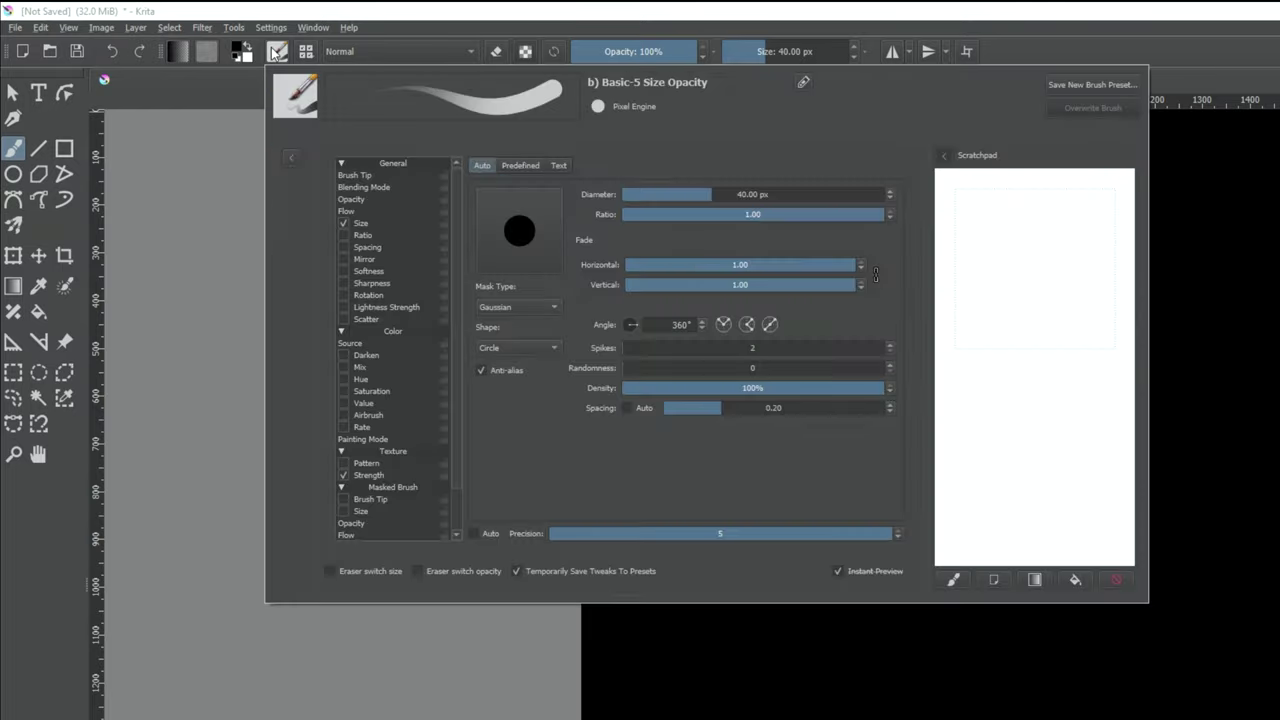
drag(690, 268, 679, 268)
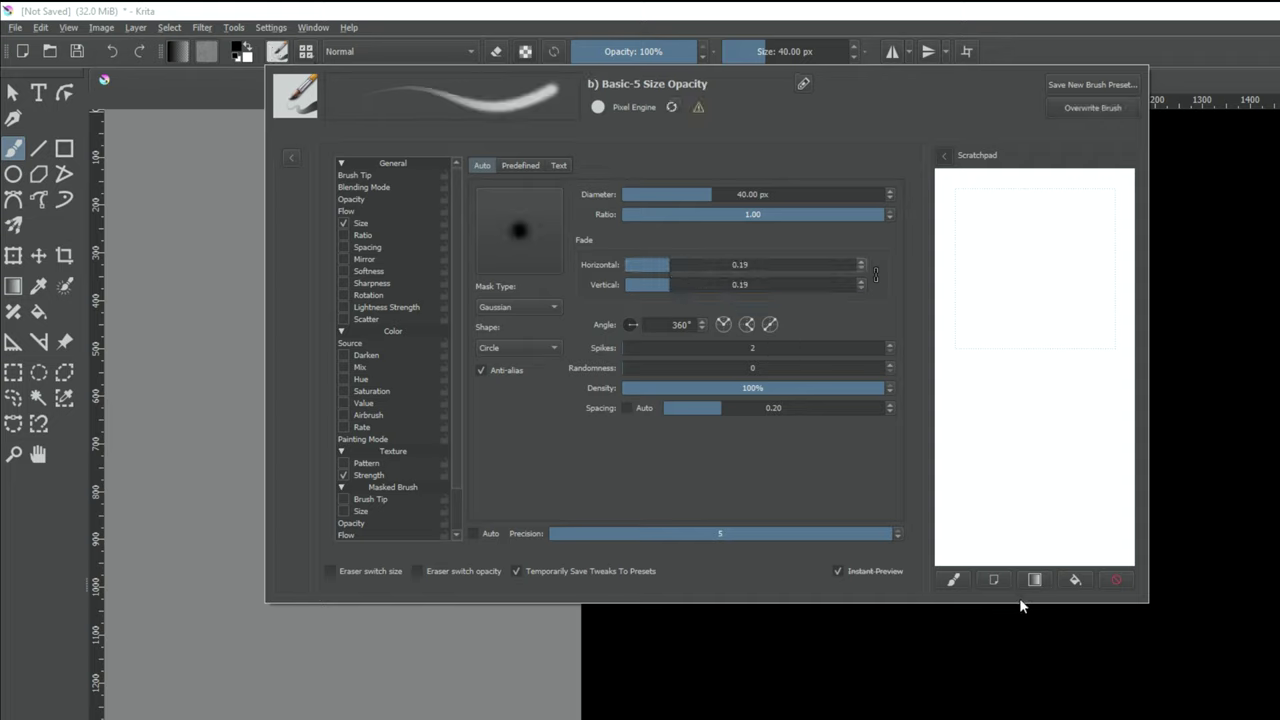
Set the freehand brush opacity to 44%, and enable wrap-around mode with the Bezier Curve tool active
click(862, 10)
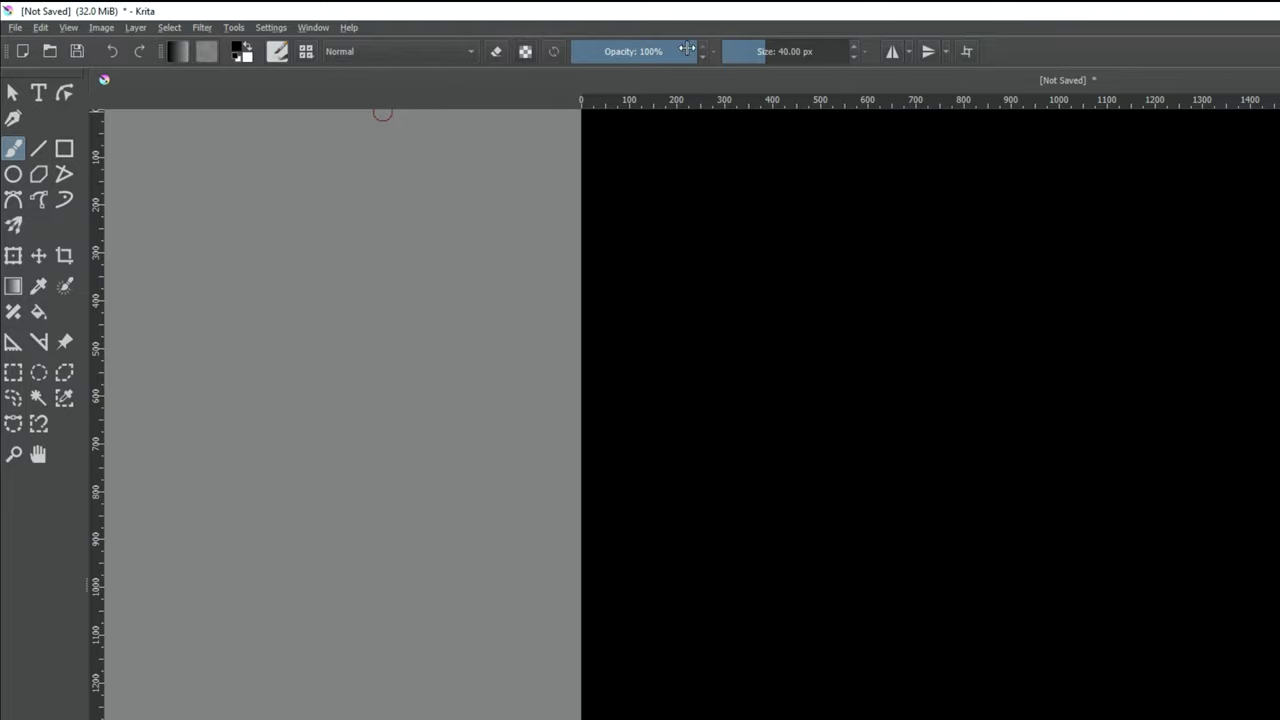
click(628, 55)
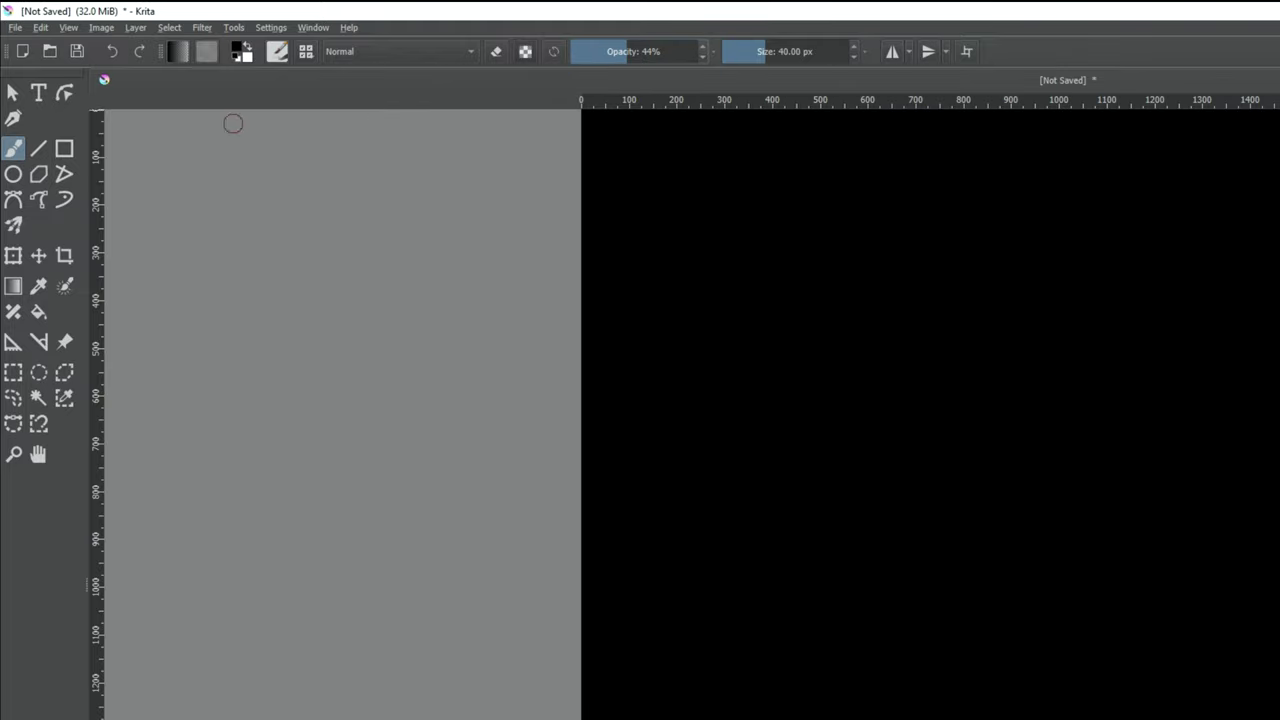
click(13, 199)
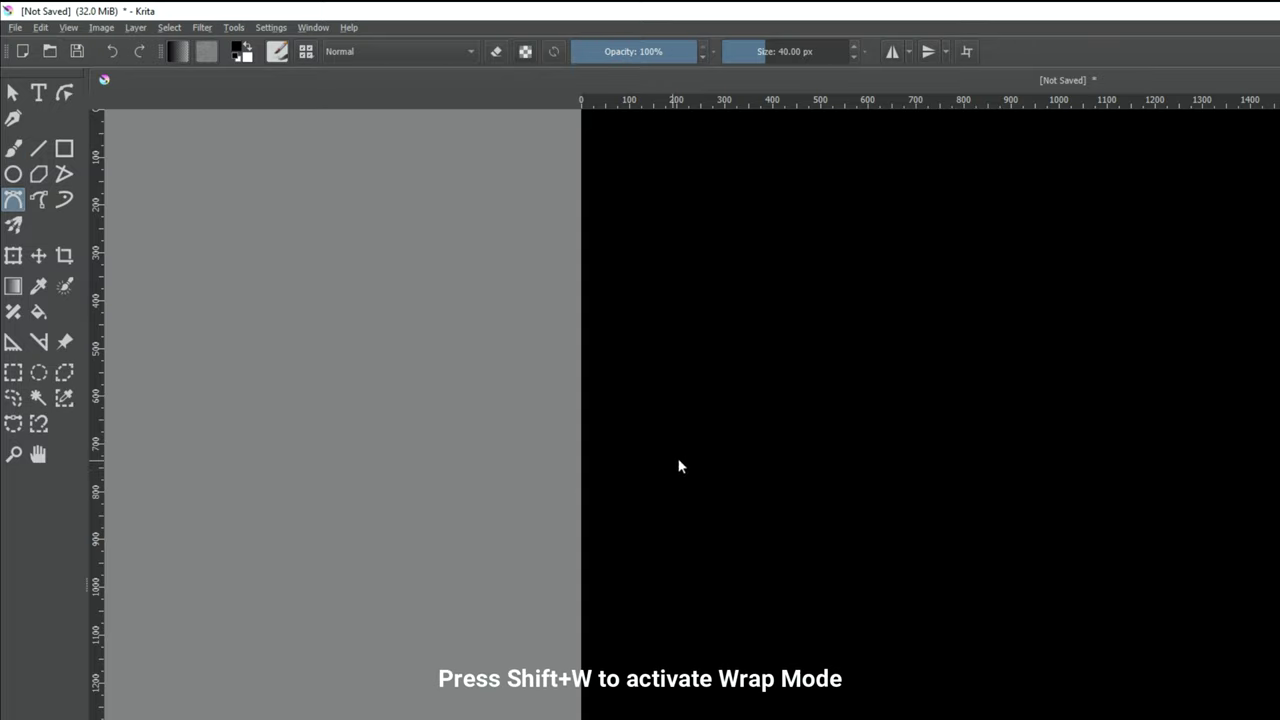
key(shift+w)
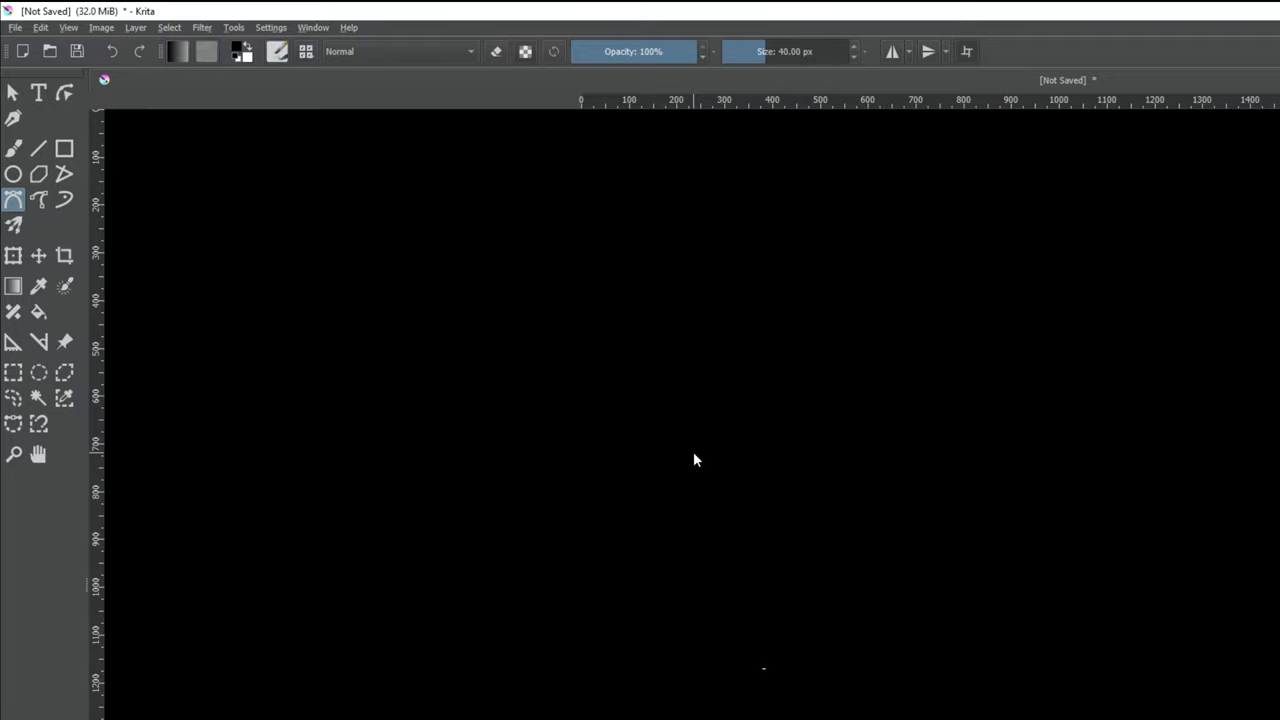
scroll(567, 411, down, 1)
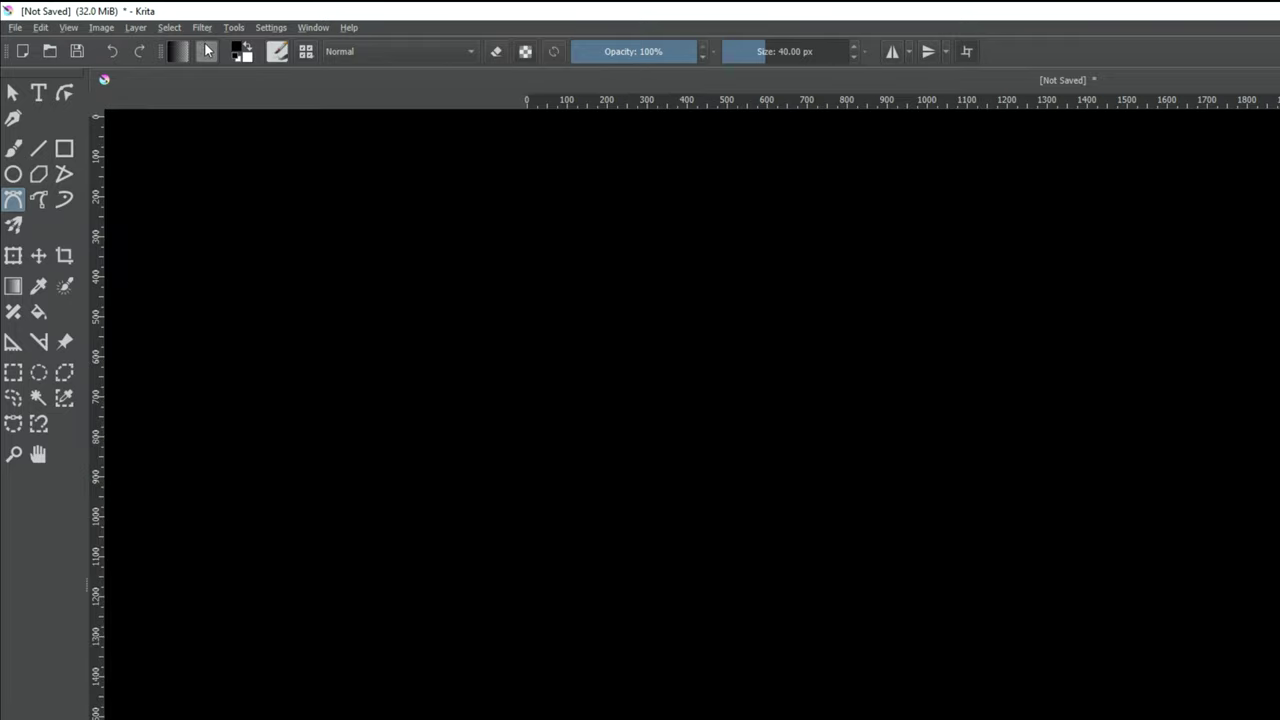
Make white the foreground colour and set the Bezier Curve tool's brush to 49% opacity and 609.60 px size
click(252, 50)
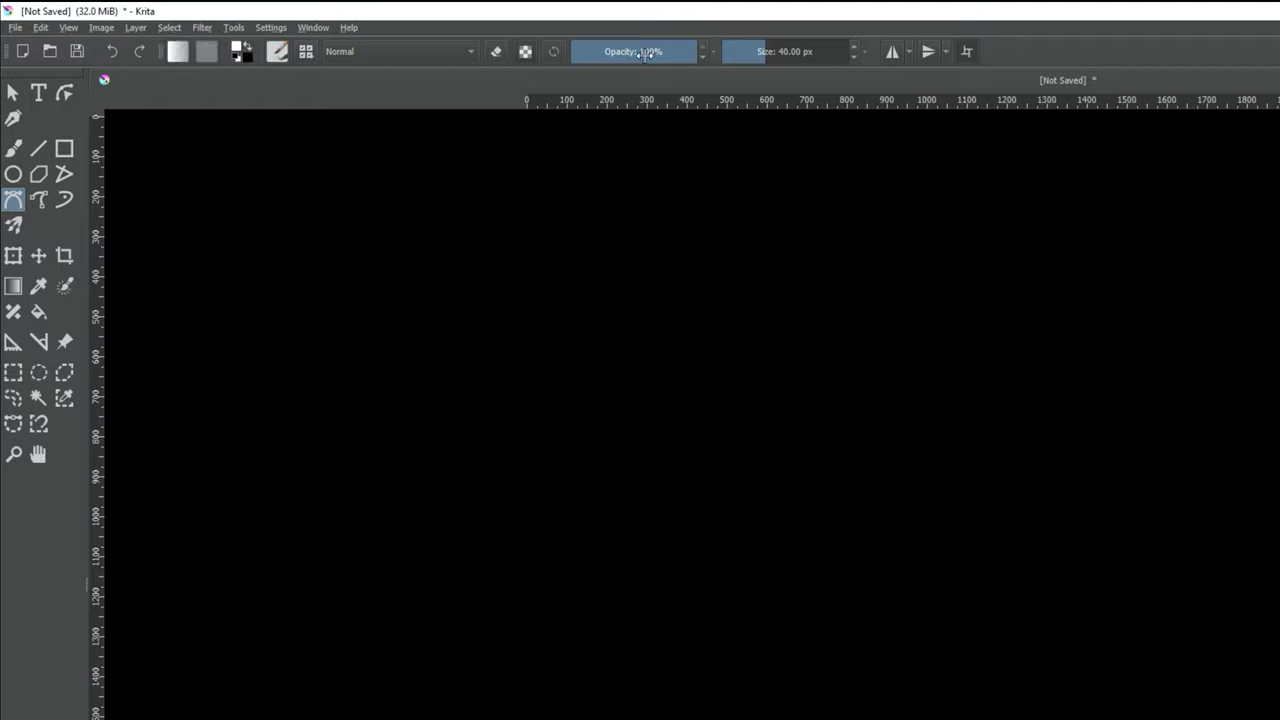
drag(645, 55, 627, 59)
drag(775, 58, 803, 58)
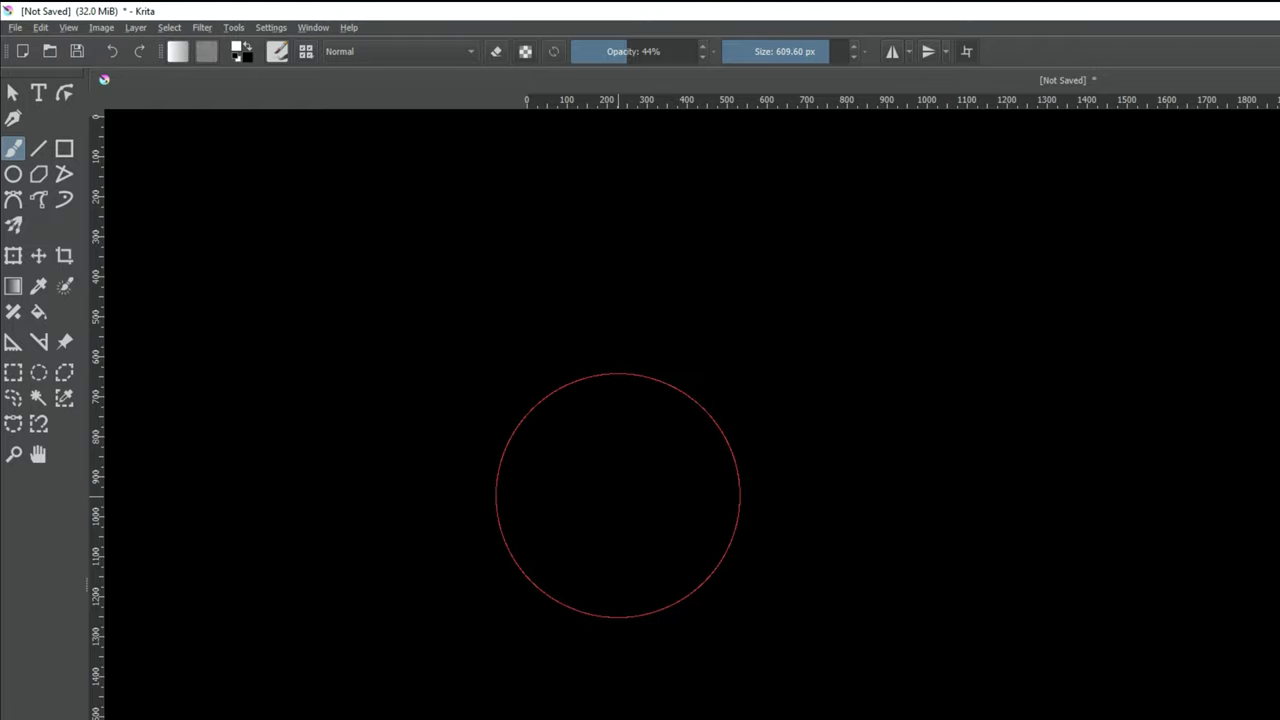
click(13, 199)
Paint a wide wavy Bezier stroke with several peaks and troughs horizontally across the middle of the canvas
mouse_move(303, 572)
mouse_down()
mouse_move(400, 493)
mouse_move(473, 476)
mouse_up()
mouse_move(569, 501)
mouse_down()
mouse_move(592, 508)
mouse_move(714, 376)
mouse_up()
drag(706, 508, 742, 558)
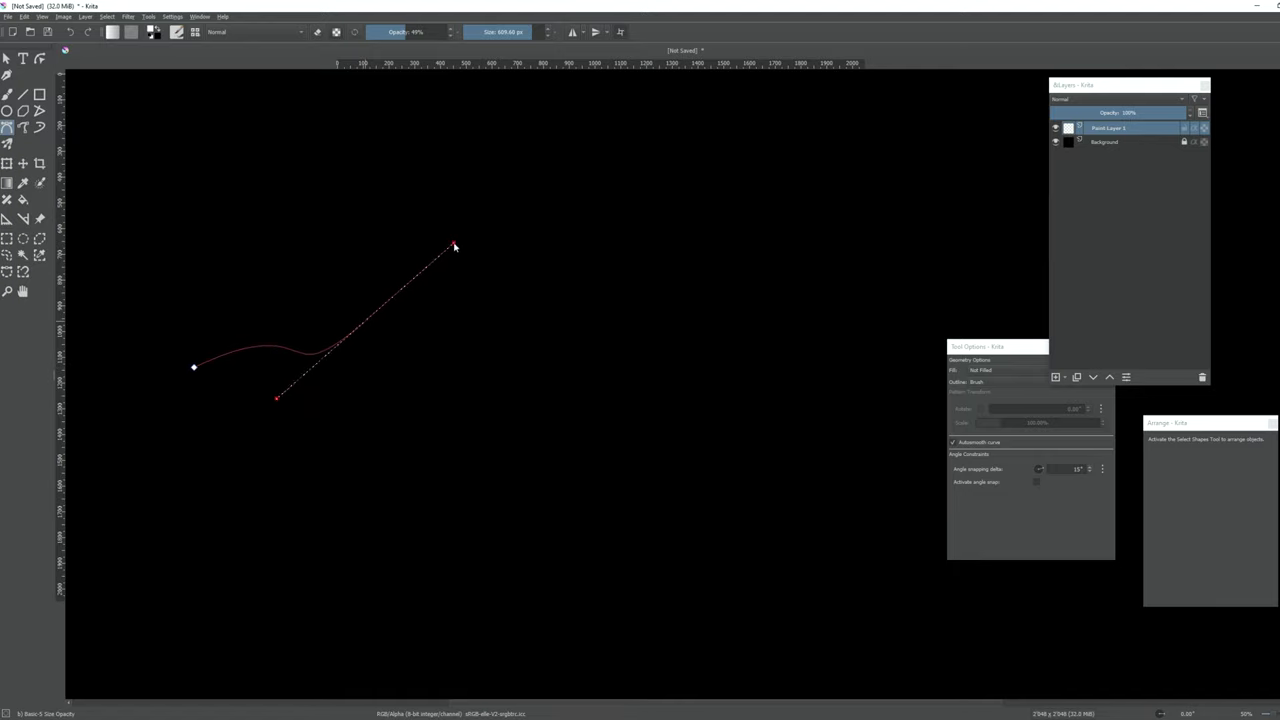
drag(477, 362, 527, 394)
click(628, 314)
click(780, 385)
click(917, 248)
click(910, 392)
click(1086, 291)
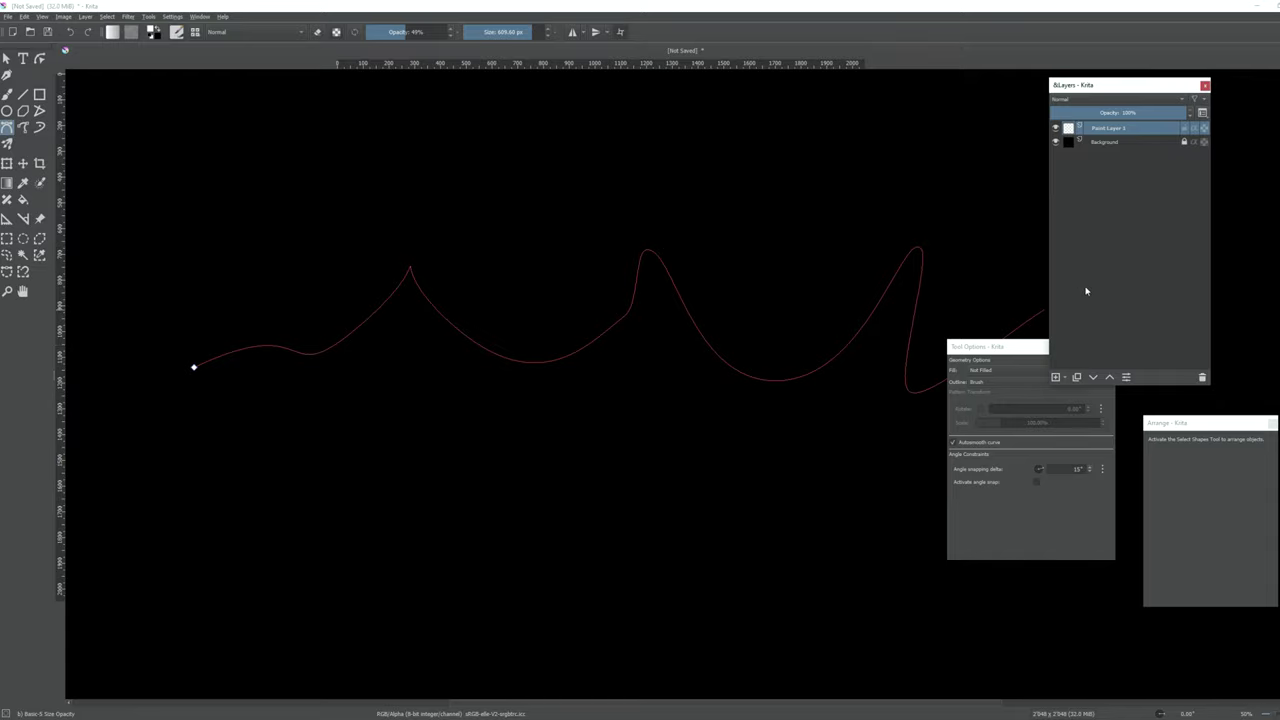
double_click(1238, 346)
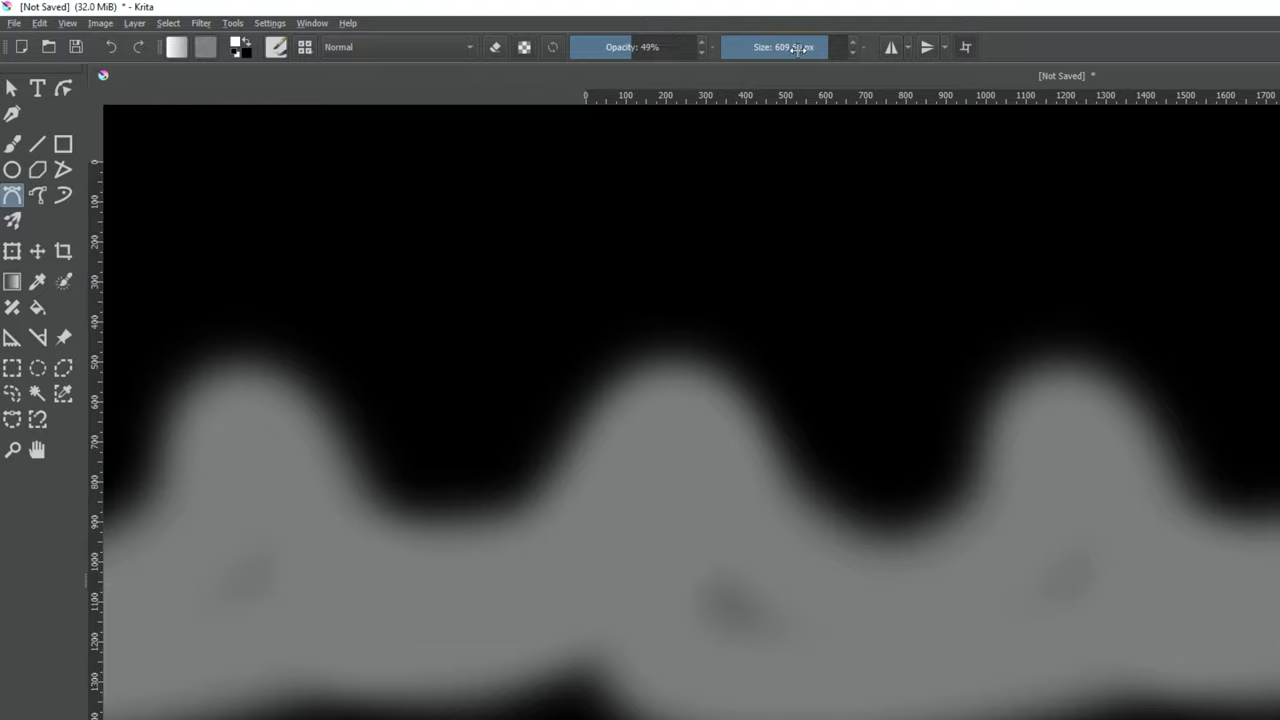
Reduce the brush size to 299.14 px and paint a second, narrower wavy Bezier stroke inside the grey wave
drag(797, 50, 793, 50)
drag(815, 48, 818, 48)
drag(149, 403, 236, 364)
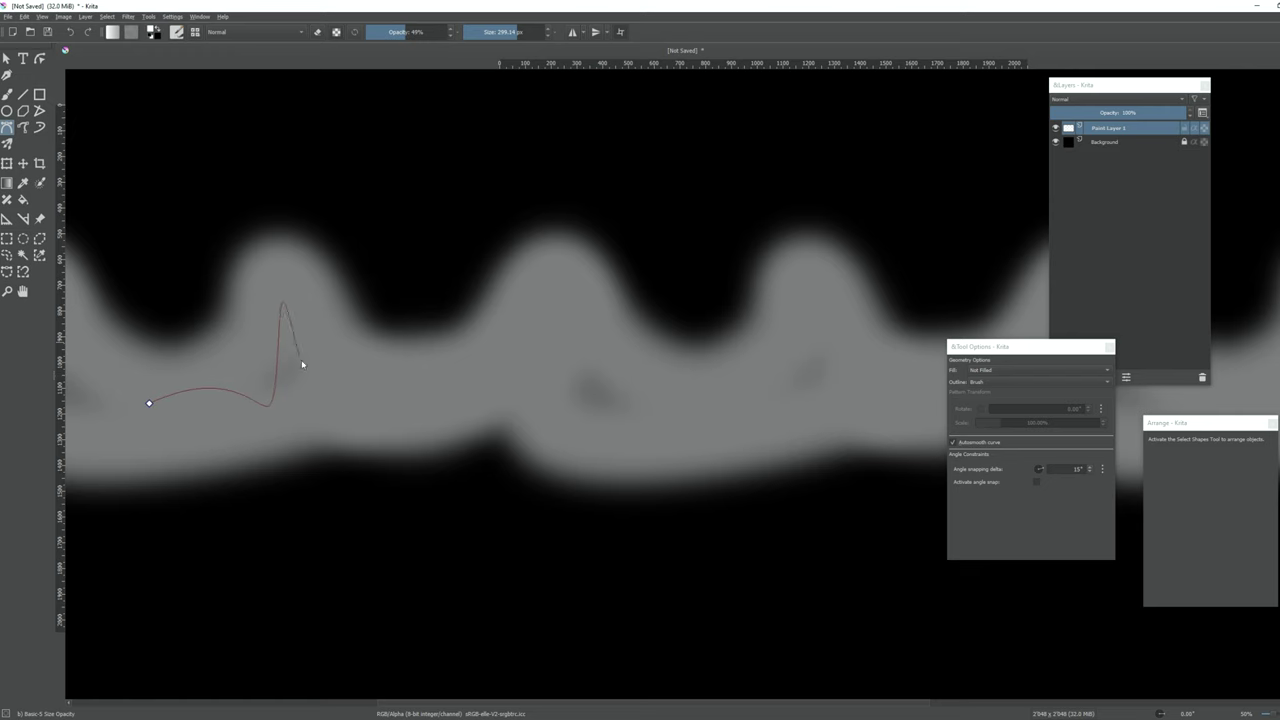
drag(770, 405, 770, 386)
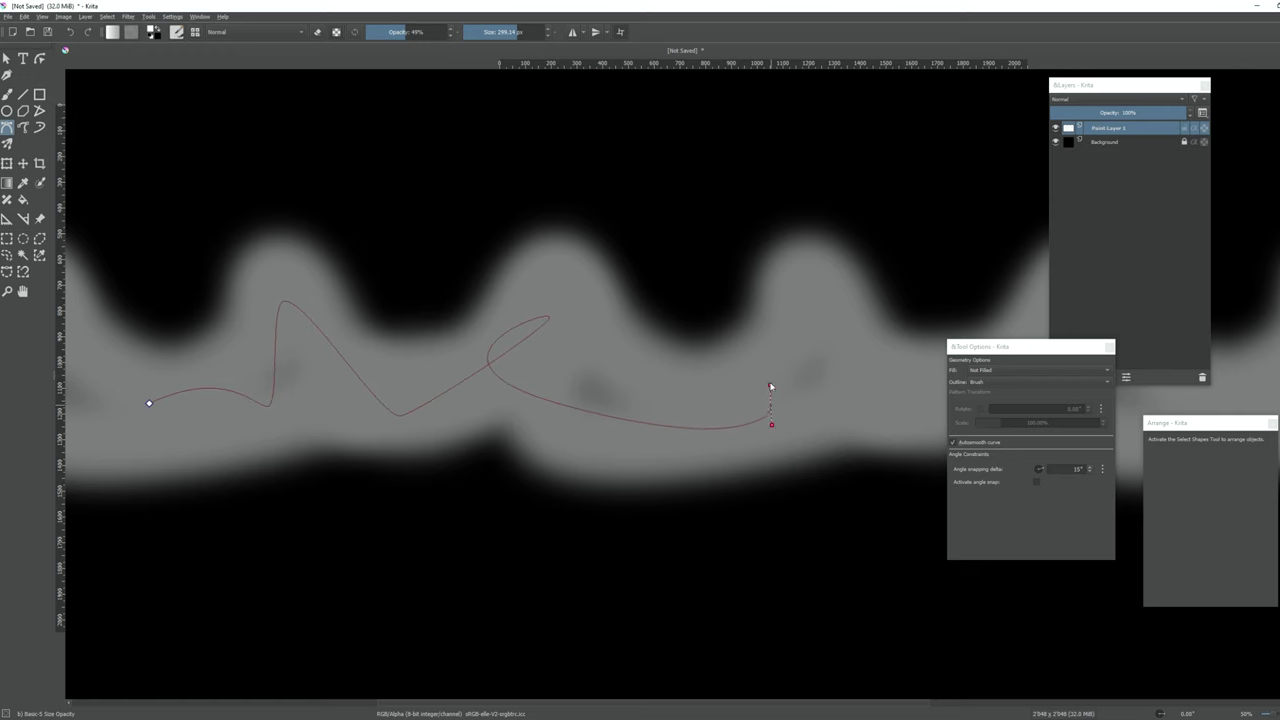
click(929, 414)
middle_drag(929, 414, 607, 406)
click(792, 332)
double_click(828, 413)
scroll(797, 425, down, 3)
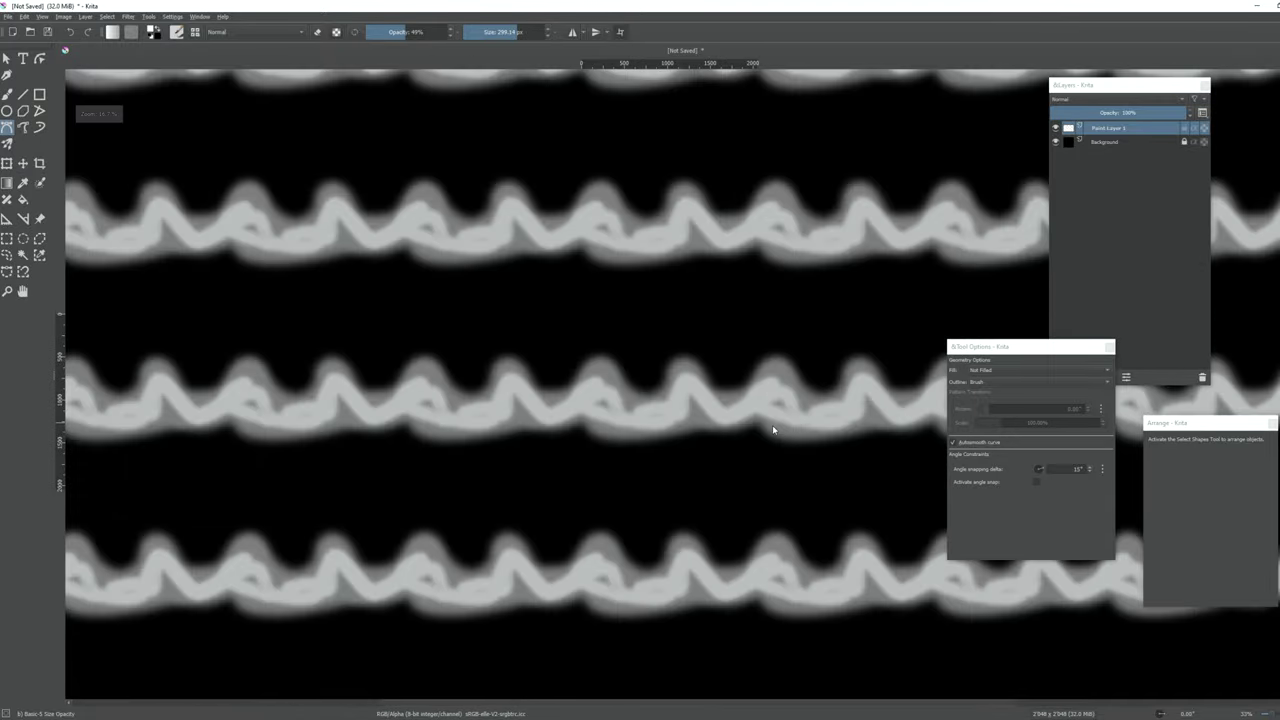
Set the brush size to 164.36 px and paint short curved Bezier highlights along the wave's crests and slopes
ctrl+scroll(766, 431, up, 6)
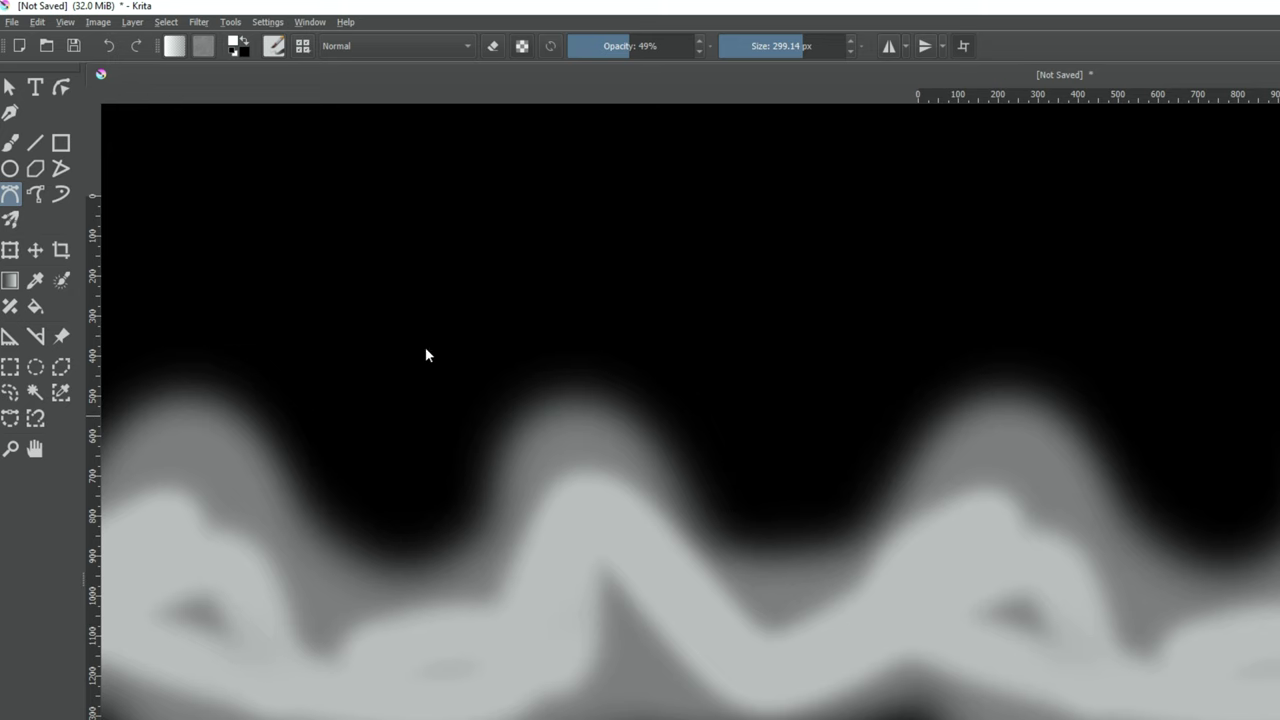
drag(766, 47, 797, 50)
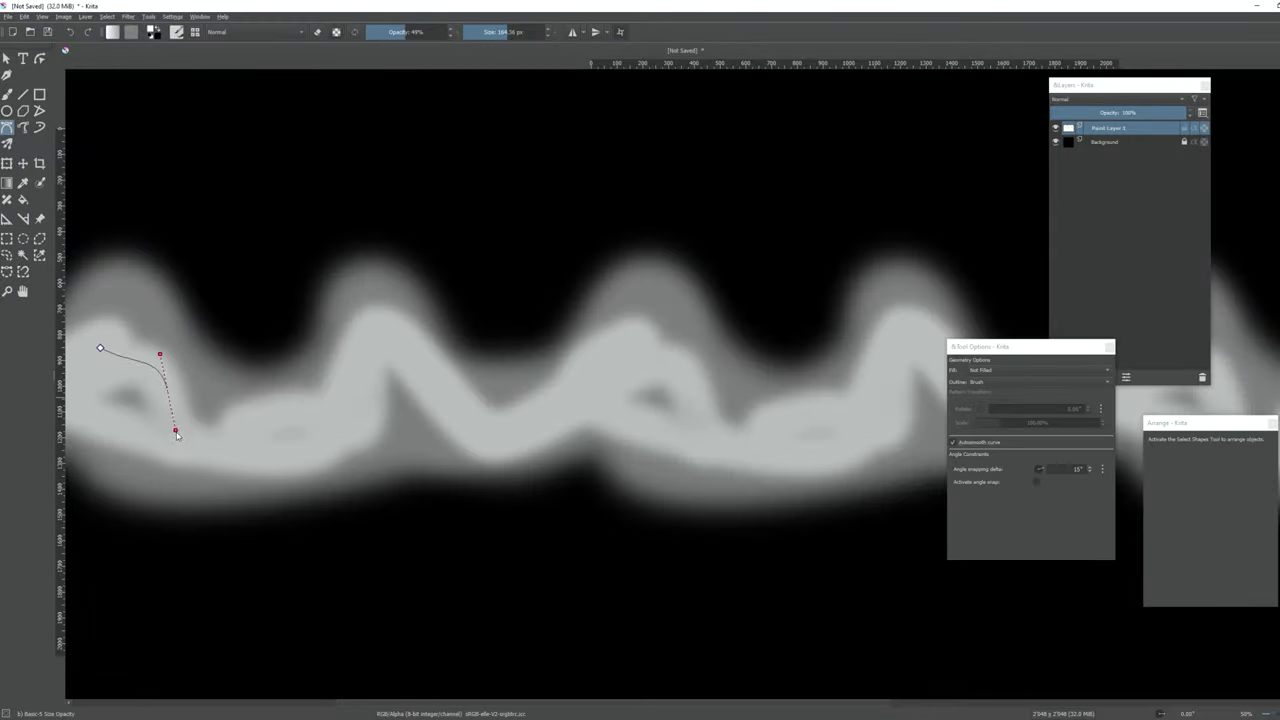
key(Return)
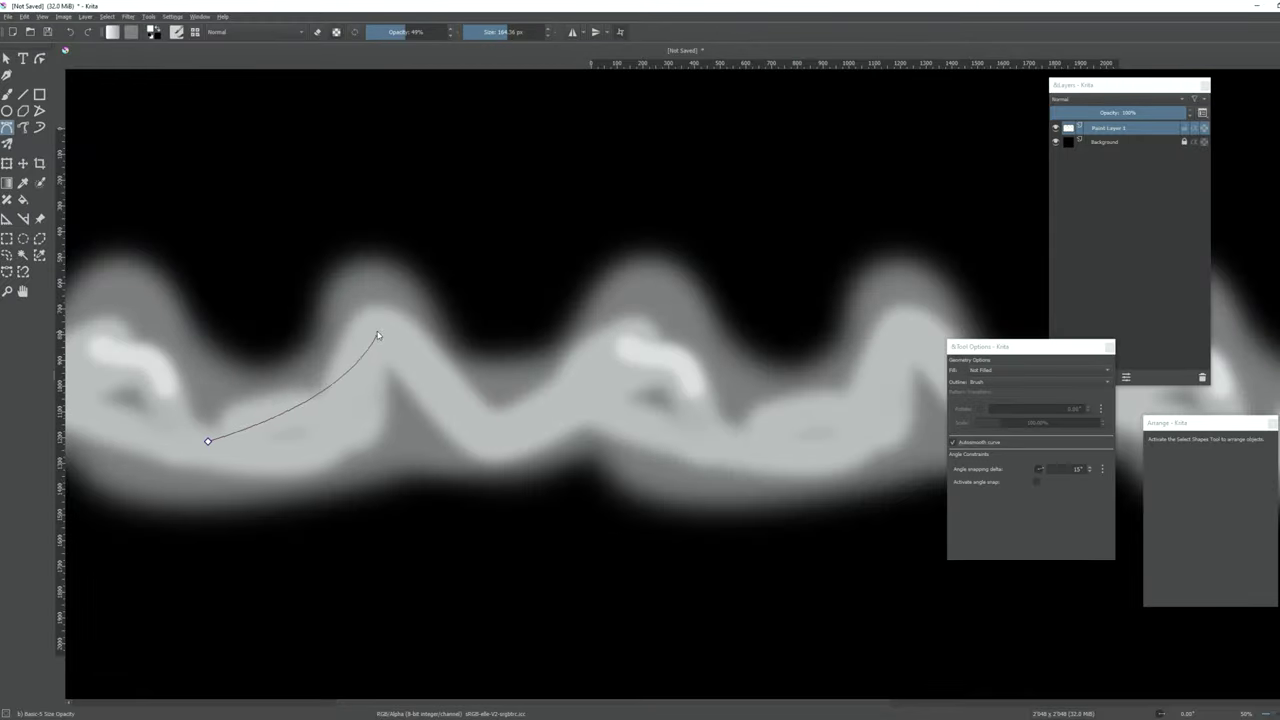
key(Return)
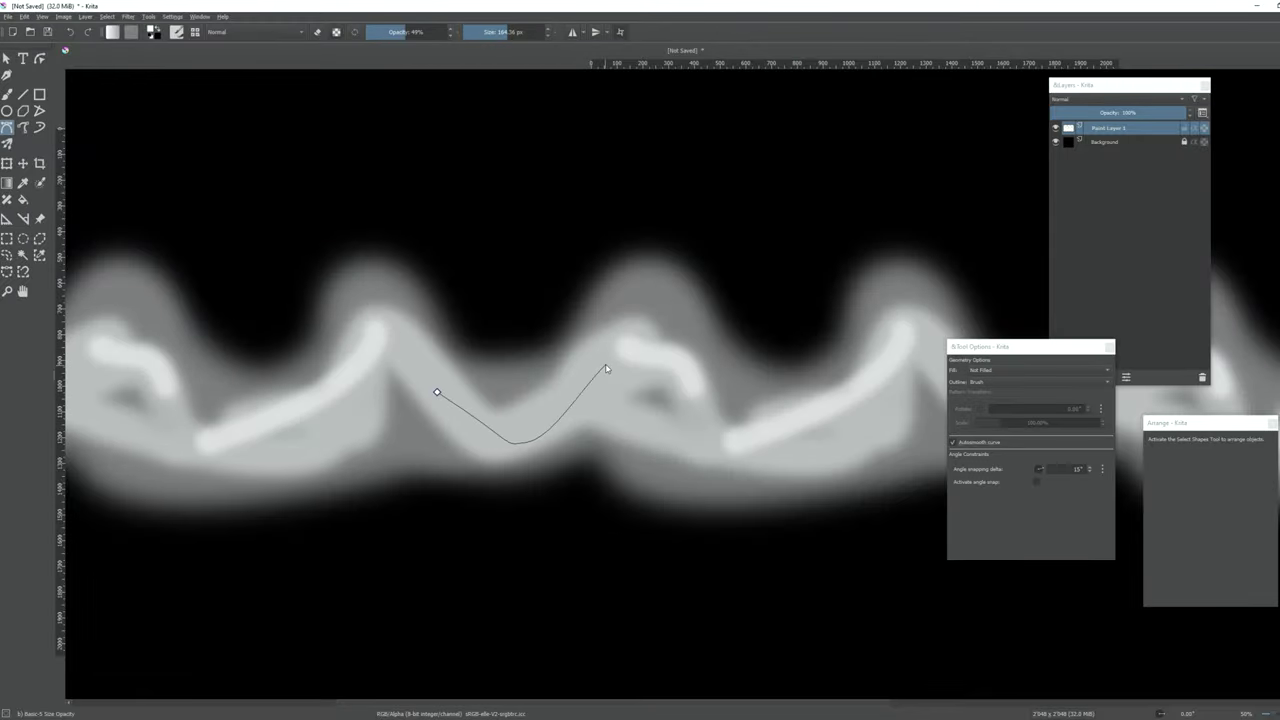
click(605, 370)
key(Return)
click(549, 433)
key(Return)
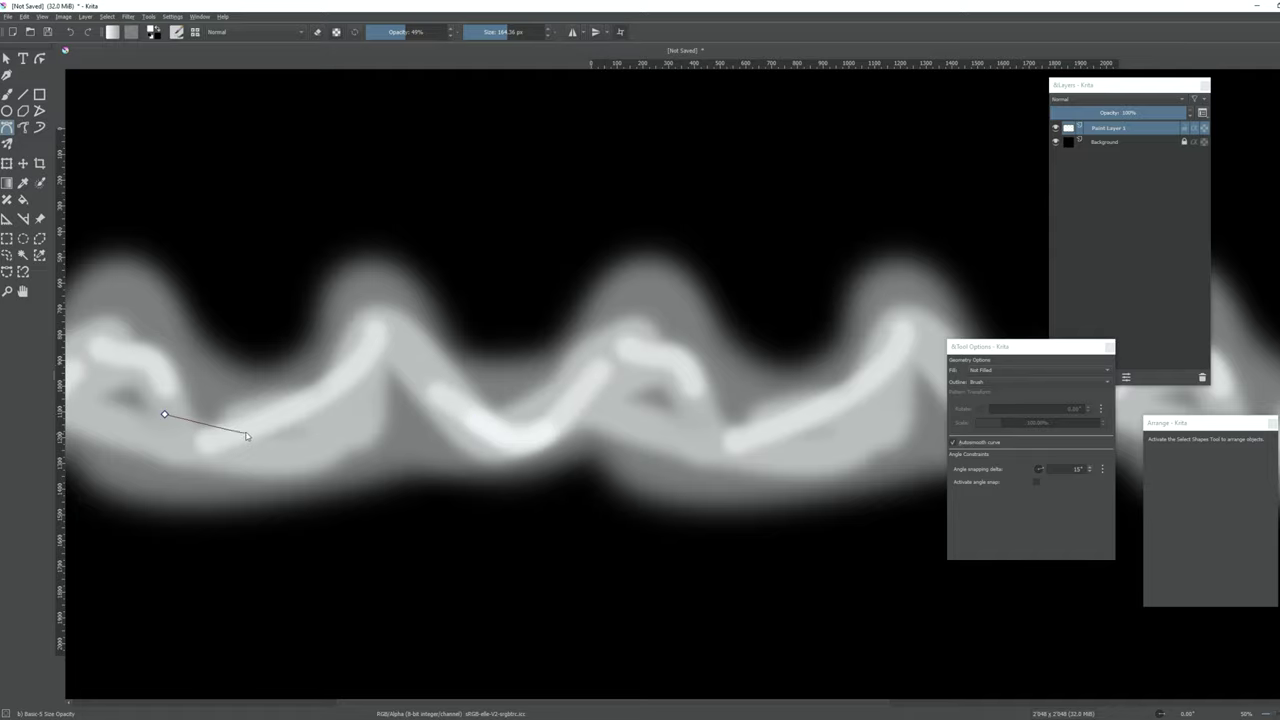
Brighten the wave's broad trough with further short Bezier highlights, including one running down from the neighbouring crest
click(249, 435)
key(Return)
click(284, 417)
key(Return)
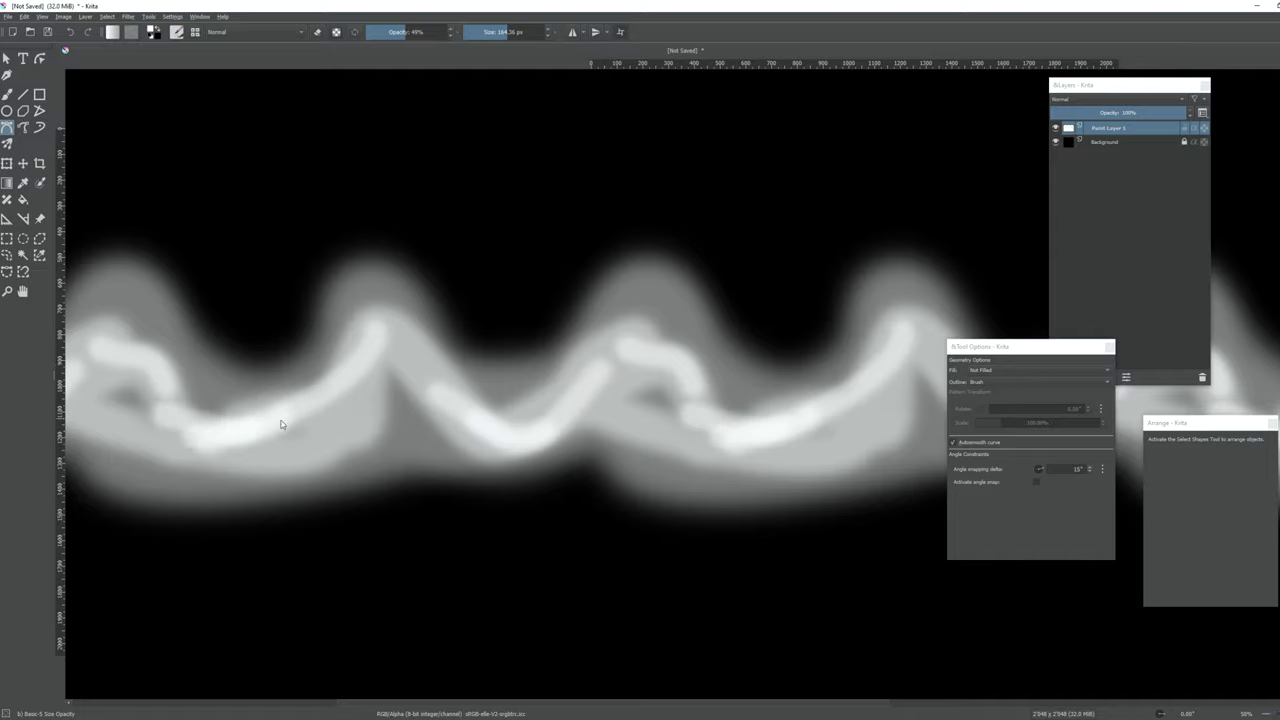
middle_drag(672, 387, 549, 392)
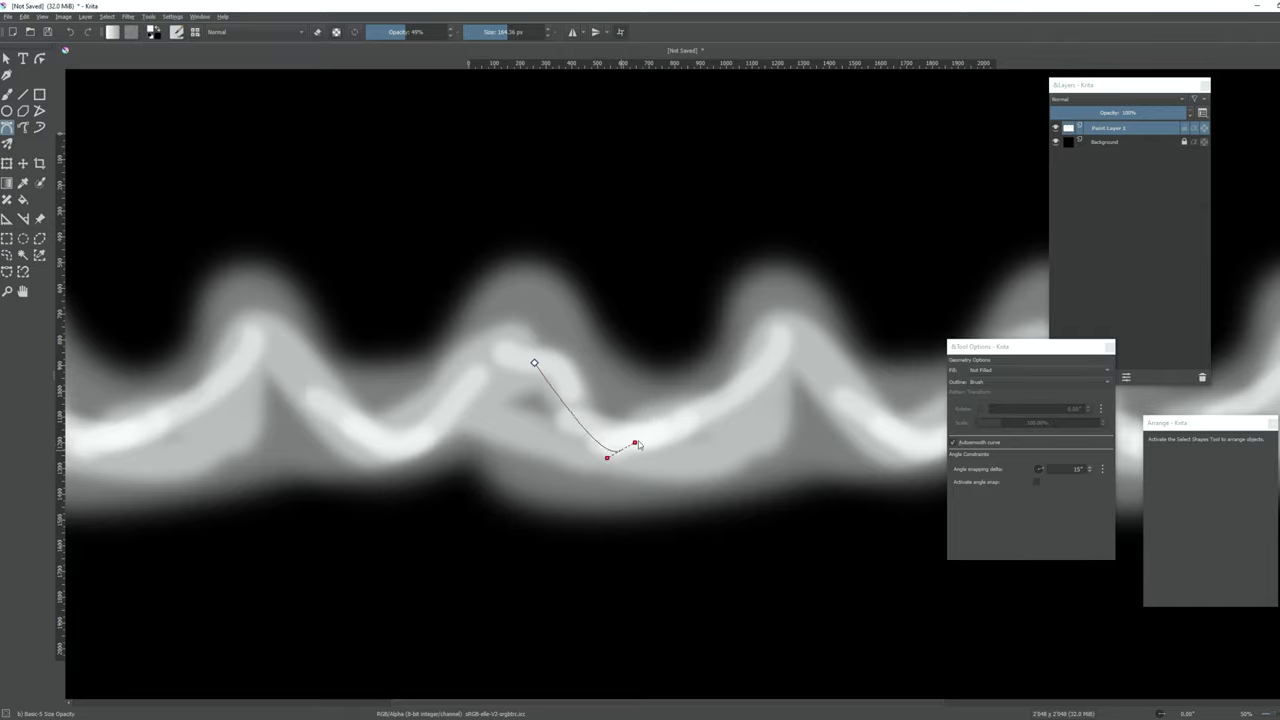
key(Return)
click(687, 417)
key(Return)
scroll(534, 437, down, 2)
scroll(469, 449, up, 2)
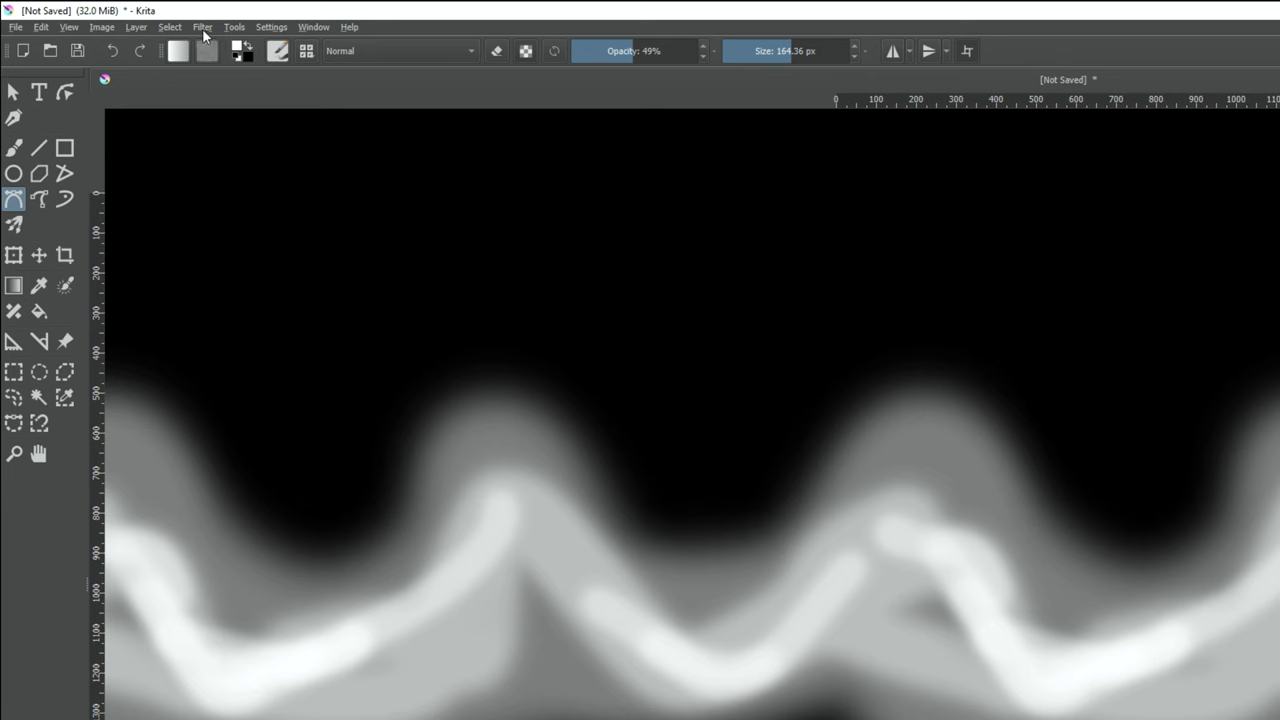
Apply a Motion Blur filter to Paint Layer 1 with an angle of 180° and a length of 150
click(202, 28)
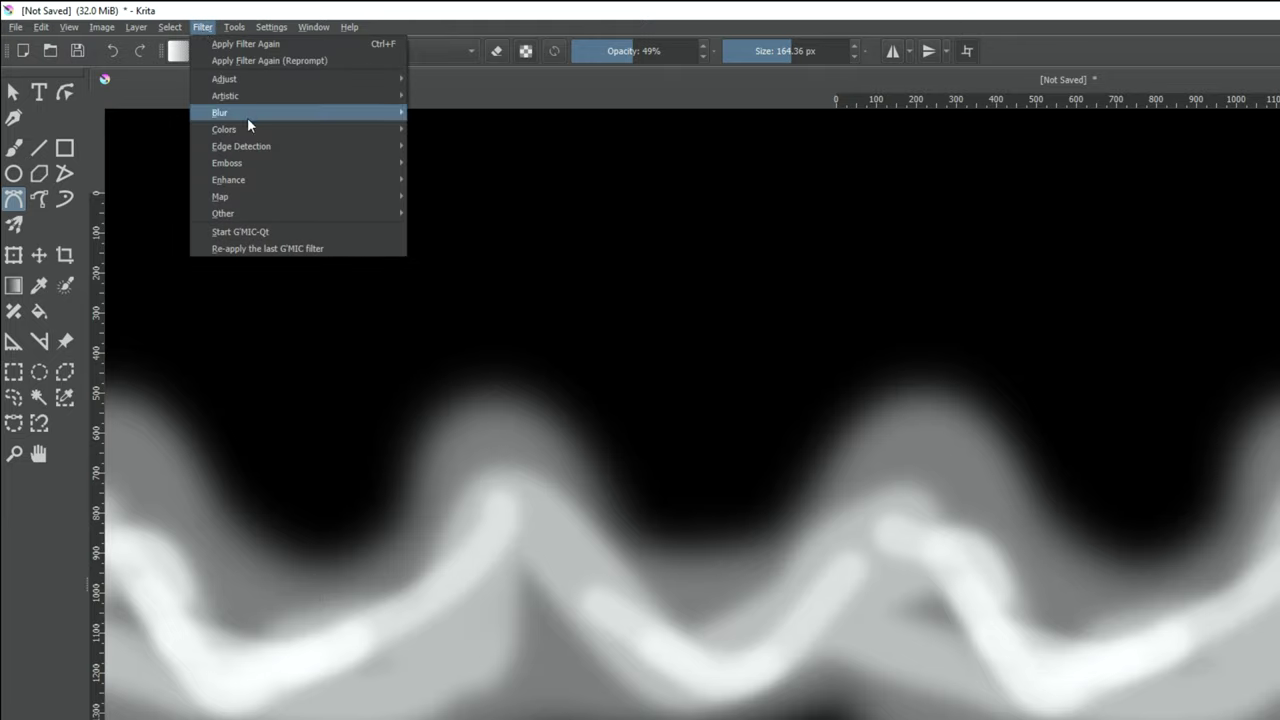
mouse_move(248, 118)
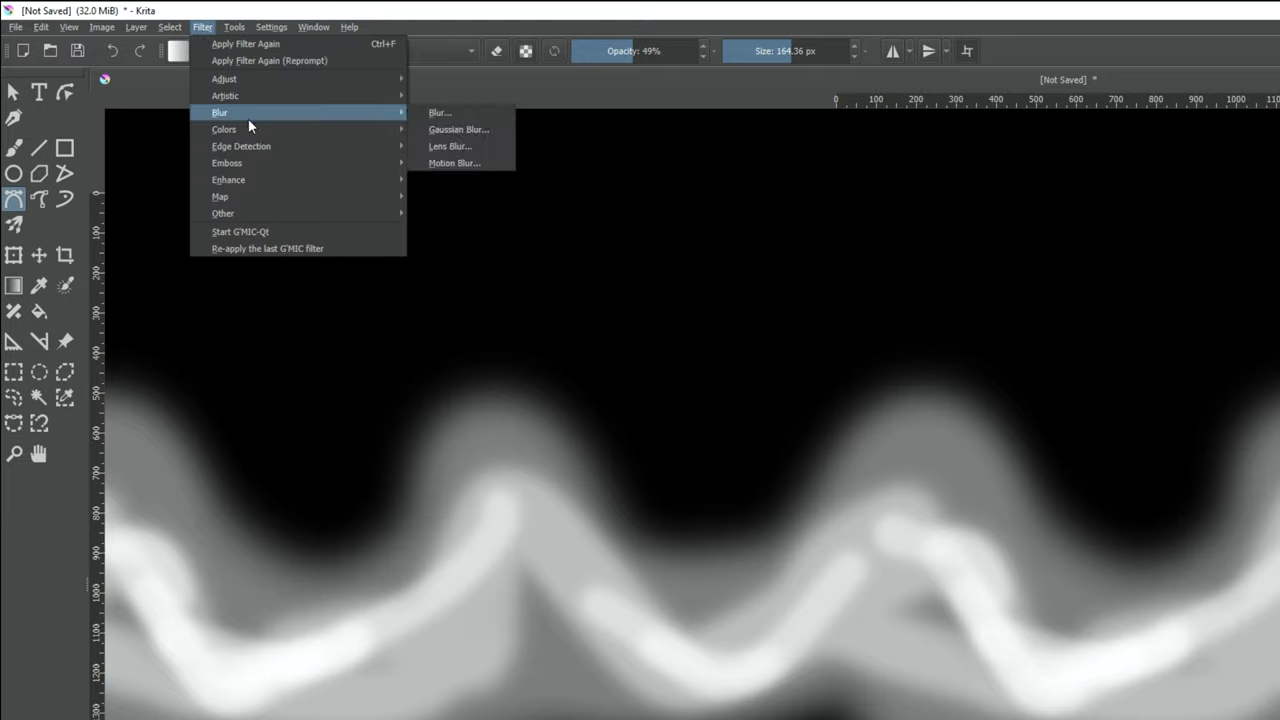
click(509, 134)
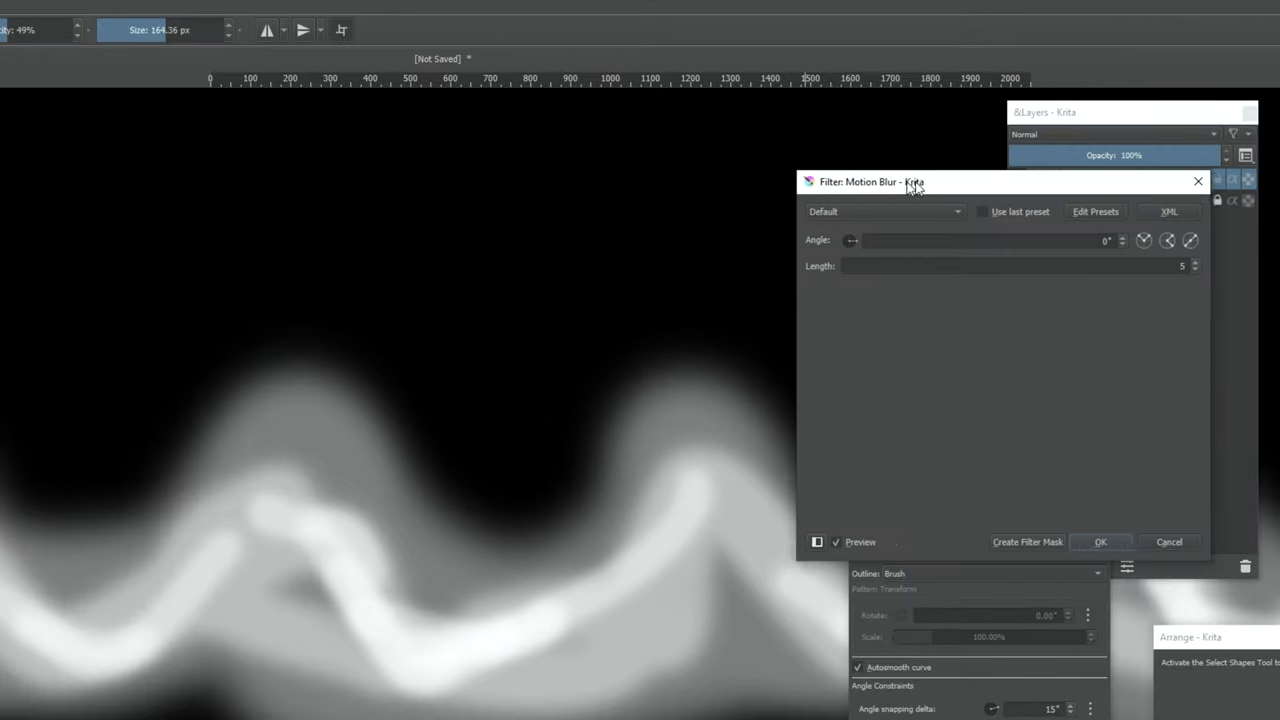
drag(855, 196, 913, 195)
text(18)
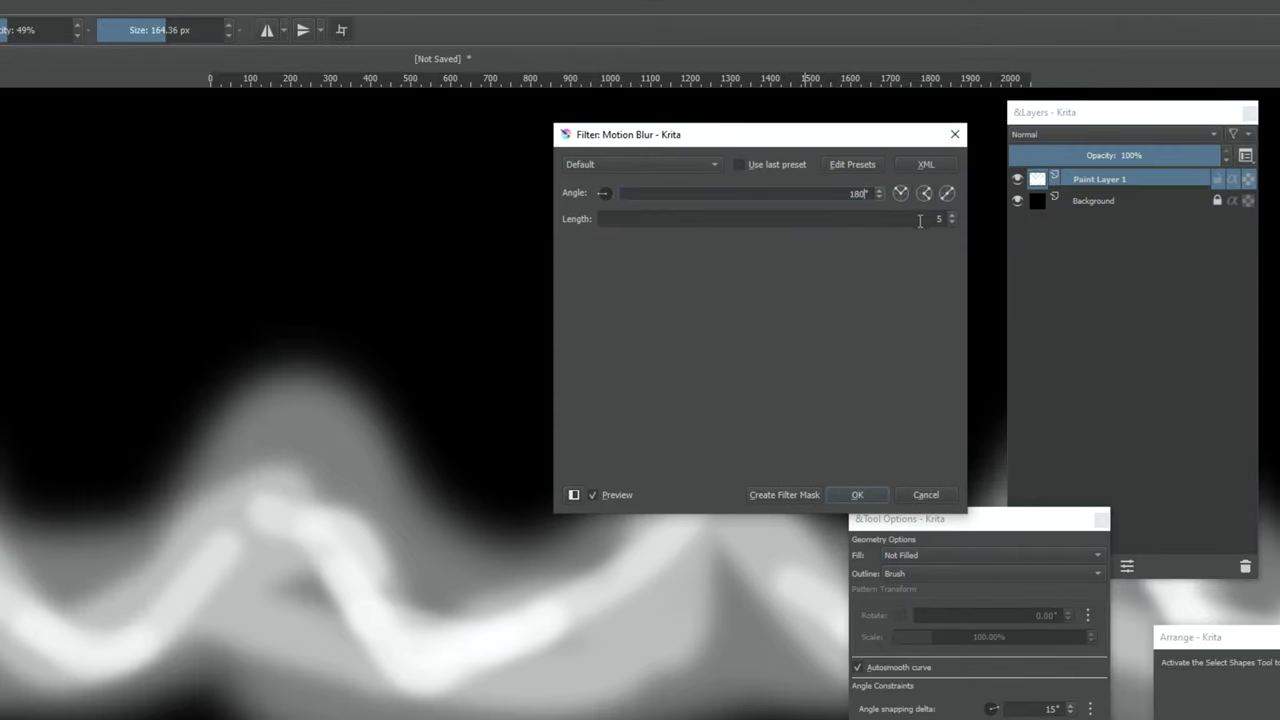
click(921, 221)
text(150)
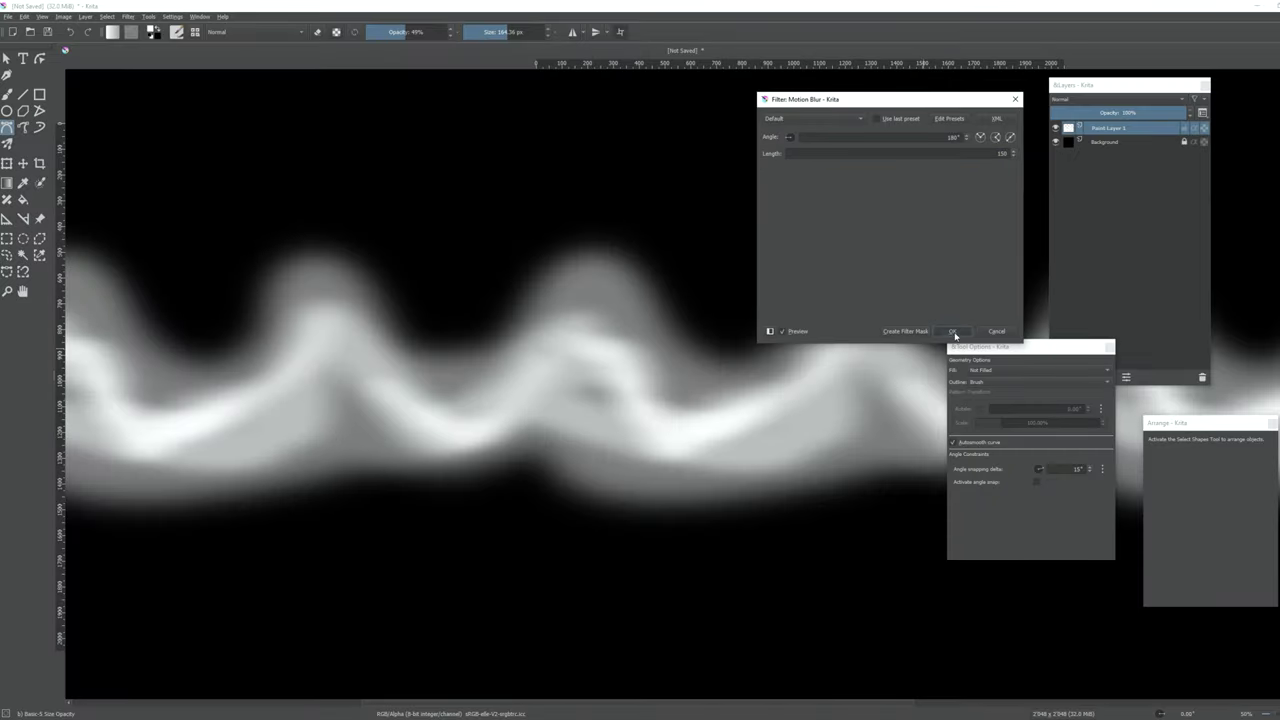
click(952, 331)
Check how the blurred wave tiles, and turn off wrap-around mode to view the single canvas
scroll(663, 406, down, 5)
scroll(659, 406, up, 2)
scroll(659, 406, up, 3)
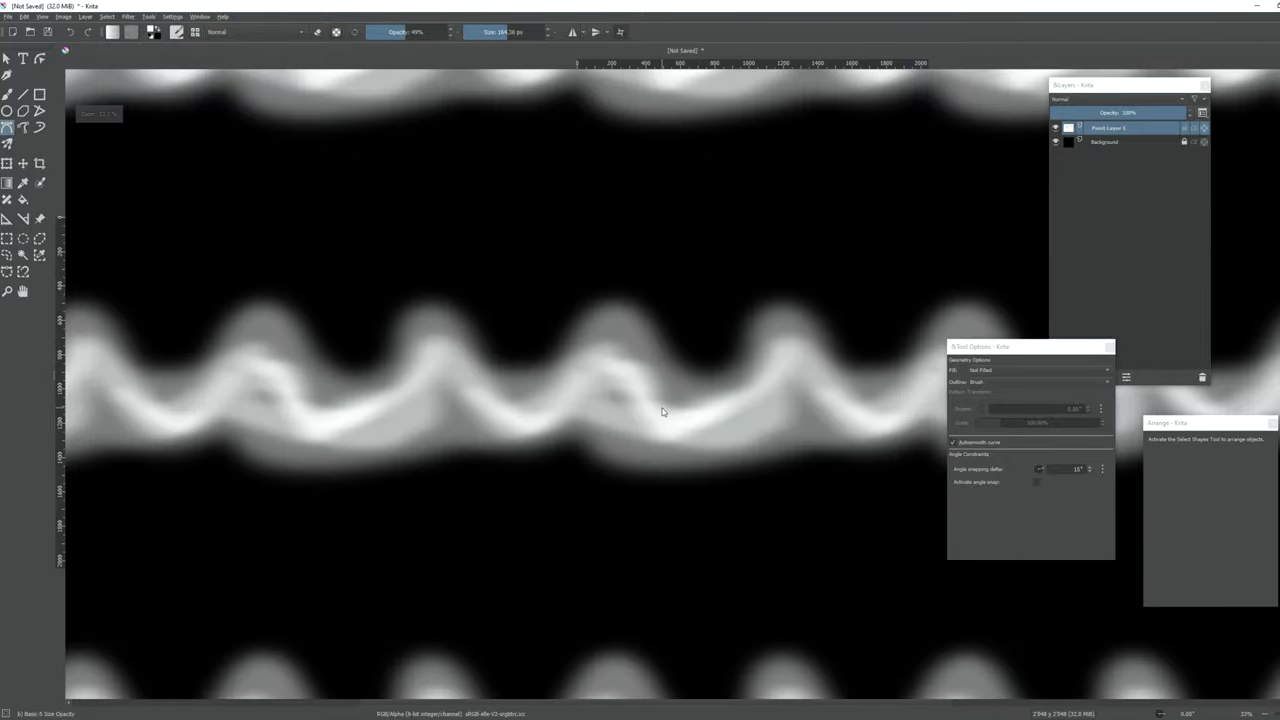
key(w)
middle_drag(772, 354, 666, 314)
scroll(651, 331, up, 2)
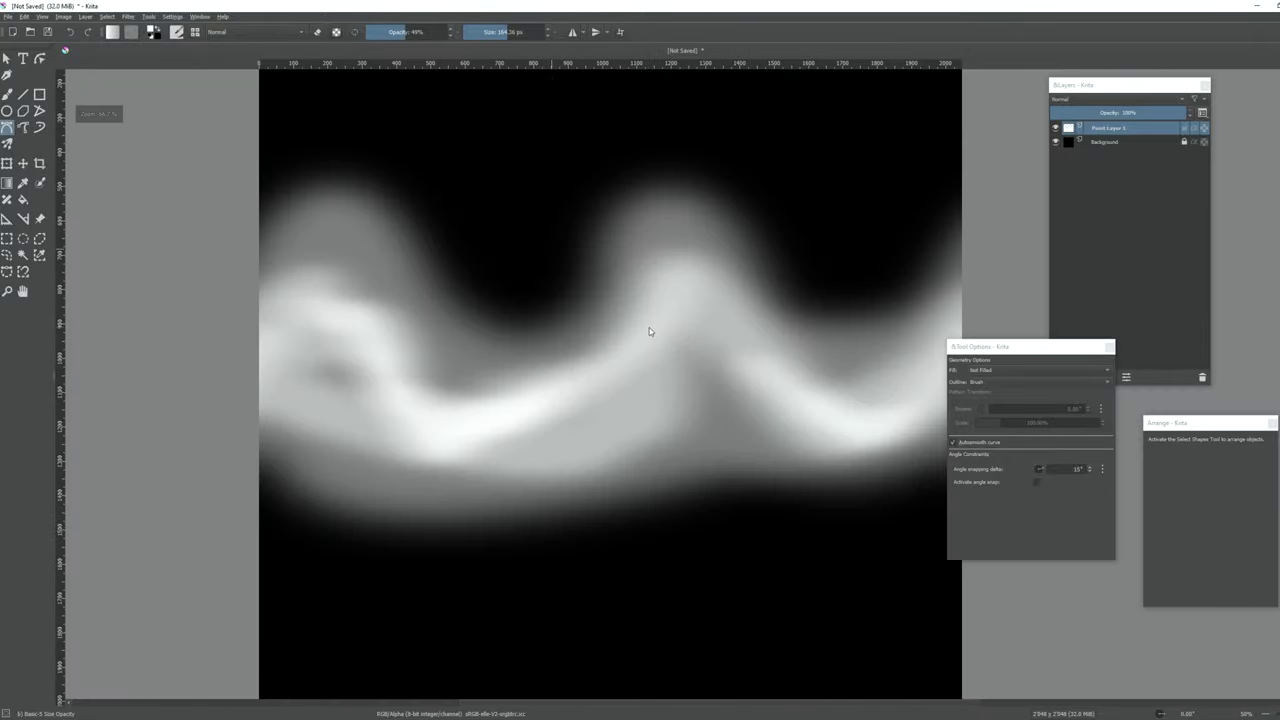
scroll(213, 209, down, 2)
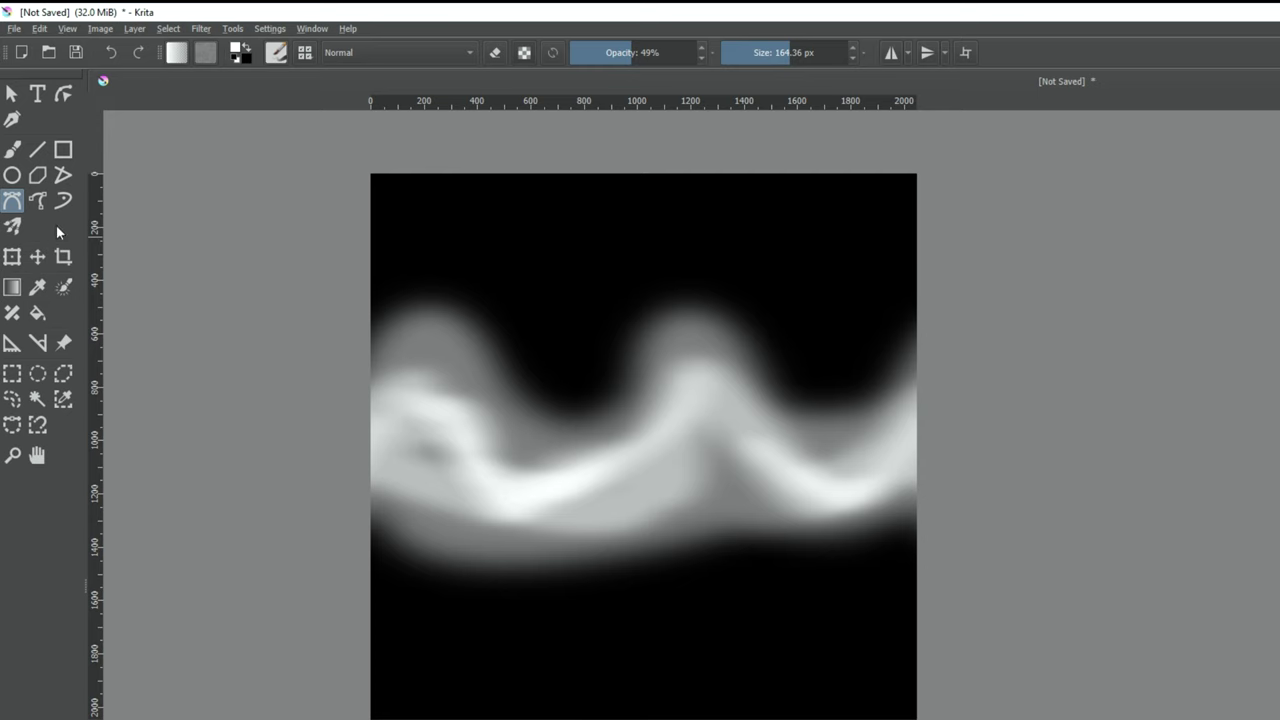
Using the freehand brush as an eraser at 44% opacity and 334.64 px, thin the wave's soft grey edges
key(b)
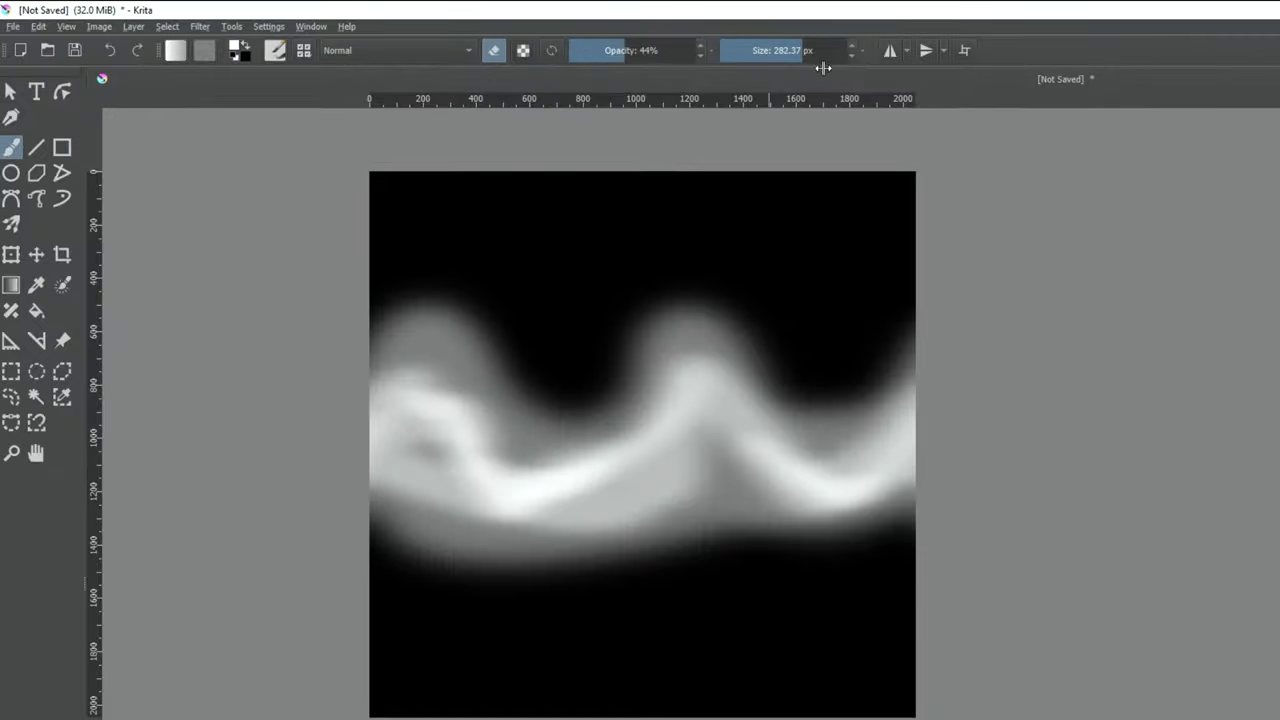
click(520, 36)
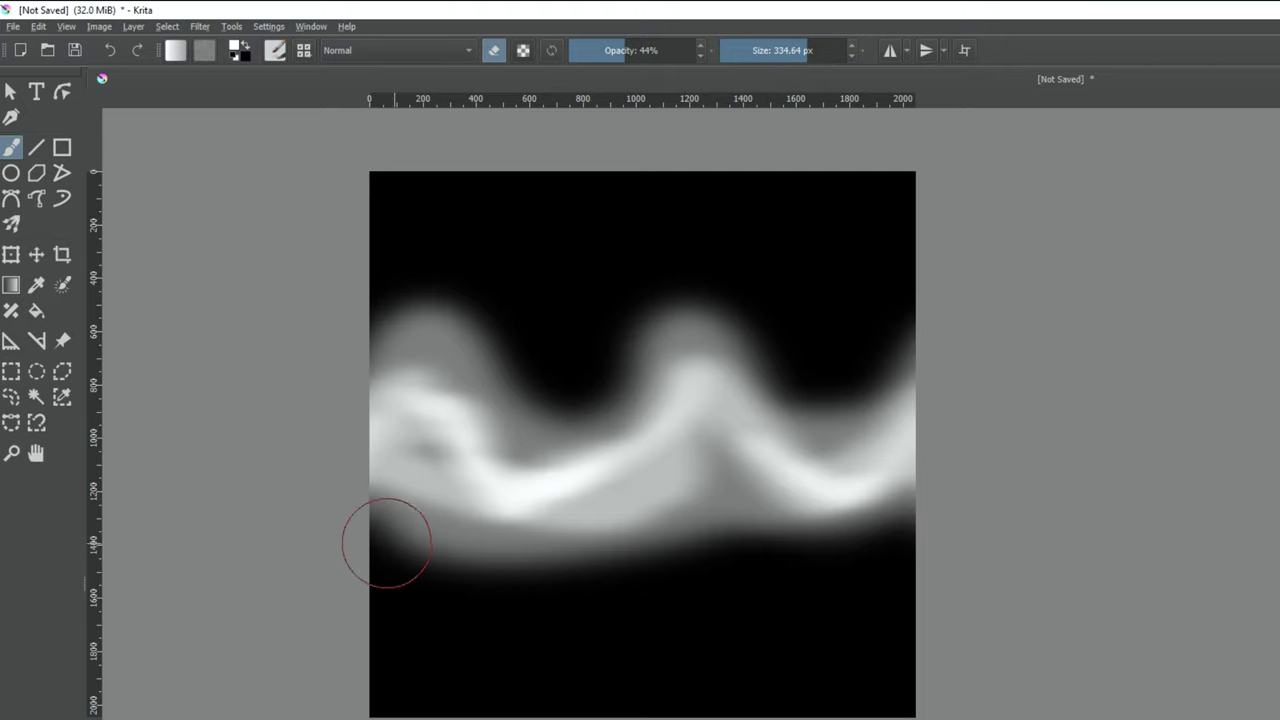
mouse_move(640, 343)
mouse_down()
mouse_move(691, 286)
mouse_move(817, 449)
mouse_move(651, 560)
mouse_move(727, 491)
mouse_up()
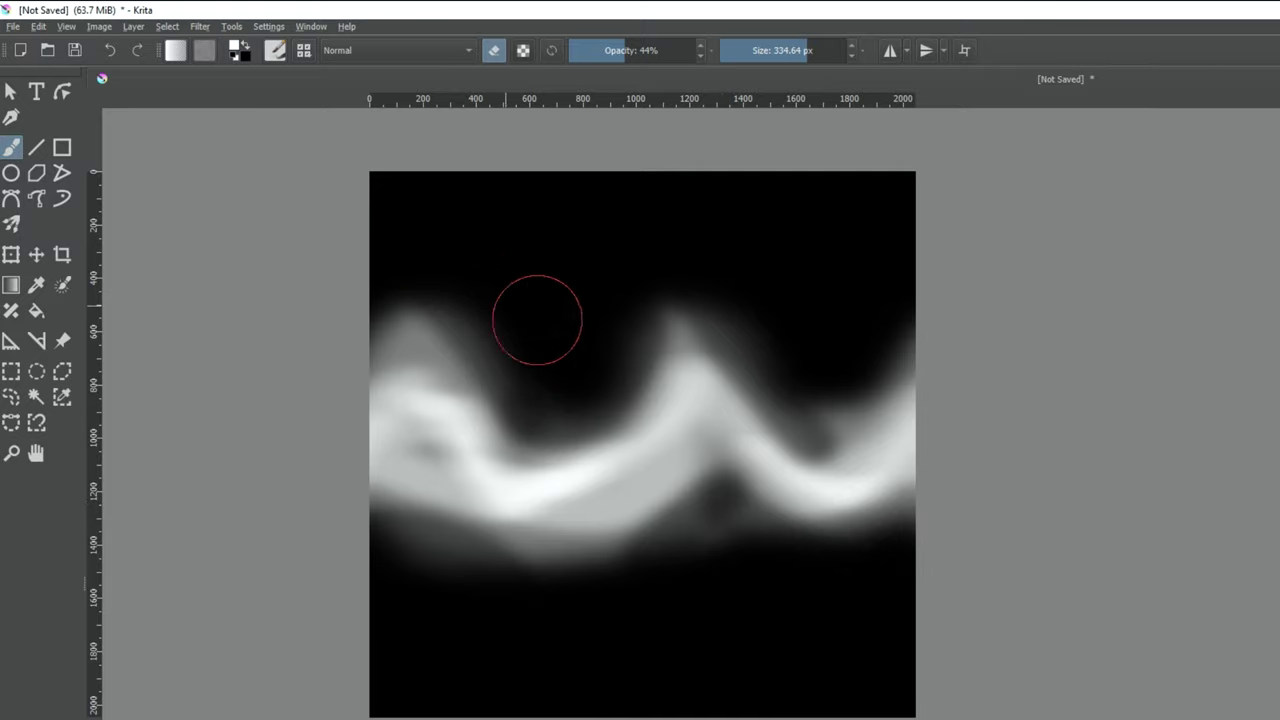
Turn wrap-around mode back on, and erase the visible tile seam and parts of the wave's lower and upper edges
key(w)
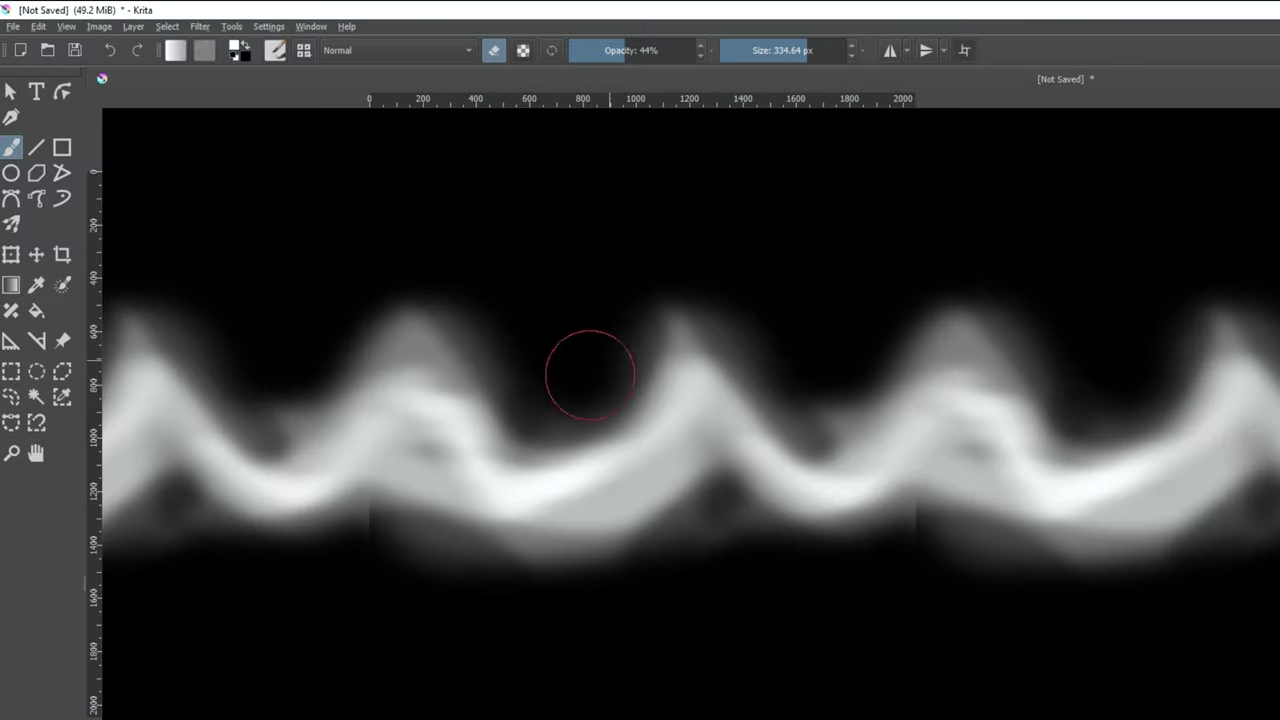
click(360, 543)
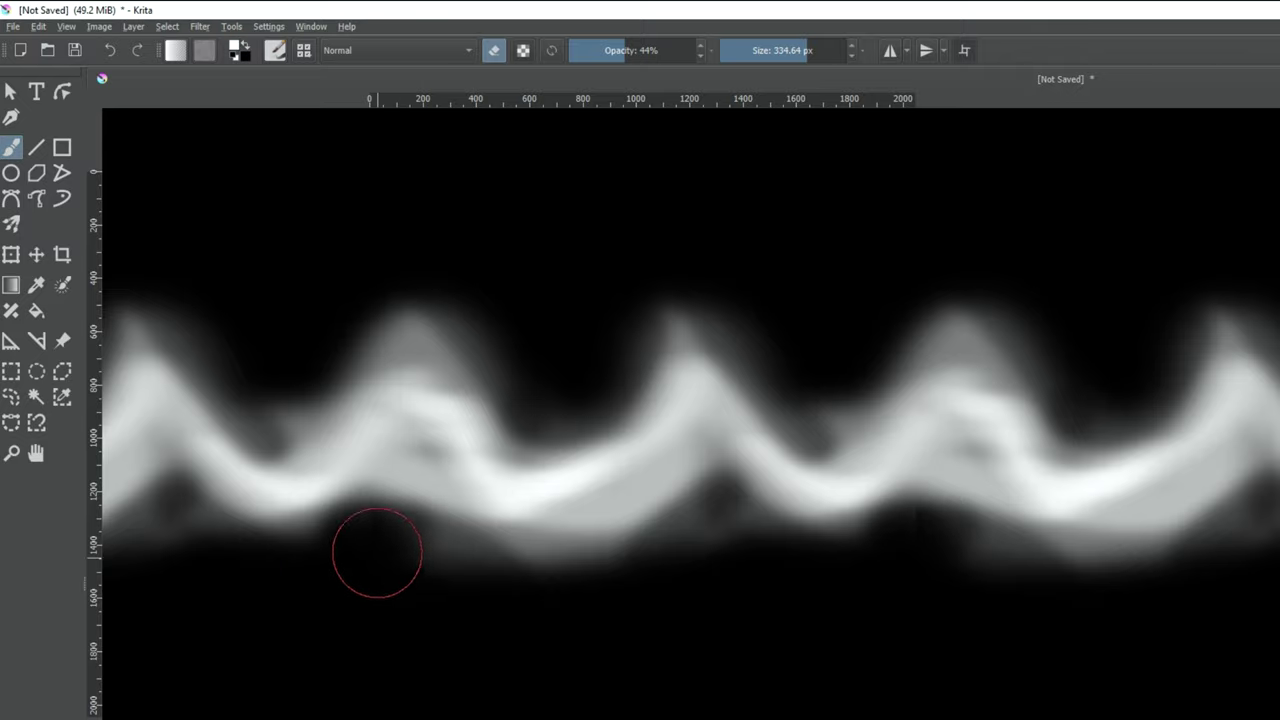
click(385, 551)
click(791, 550)
drag(880, 379, 933, 332)
mouse_move(1155, 538)
mouse_down()
mouse_move(1104, 543)
mouse_move(1125, 549)
mouse_up()
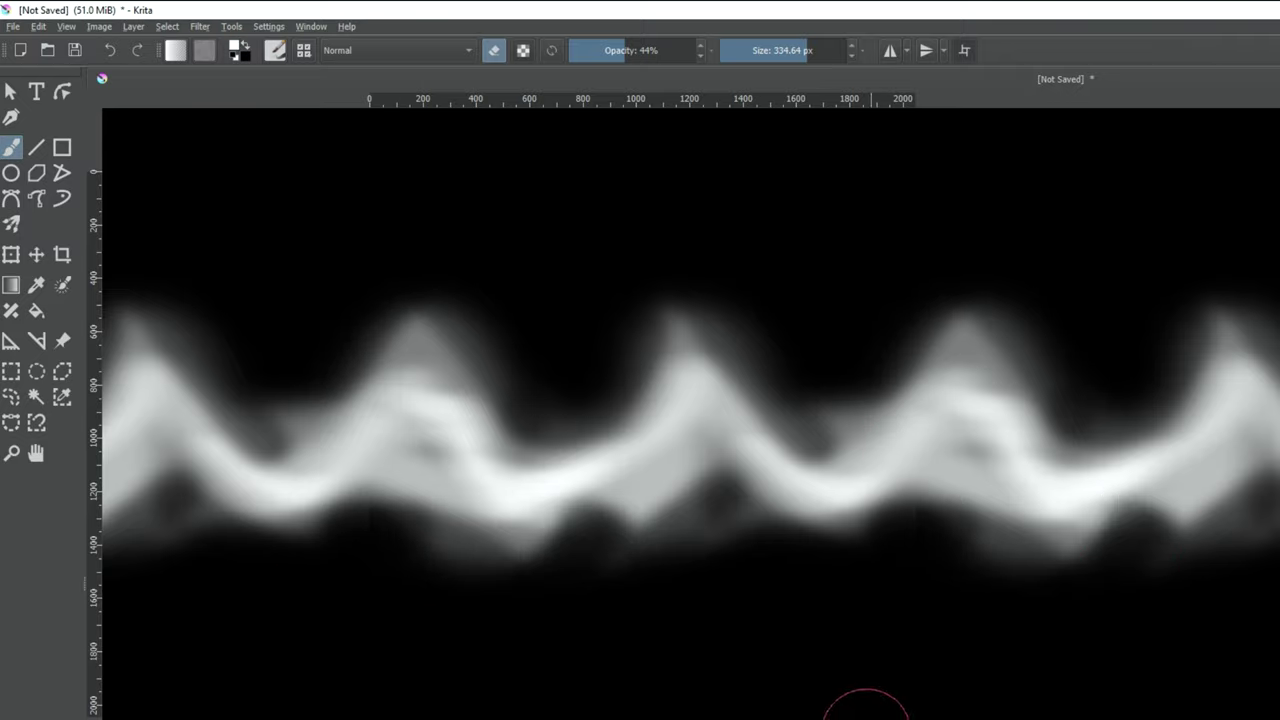
Export the finished wave texture as a PNG named StylizedTrail04b in the project's Textures folder, keeping the default PNG options
key(2)
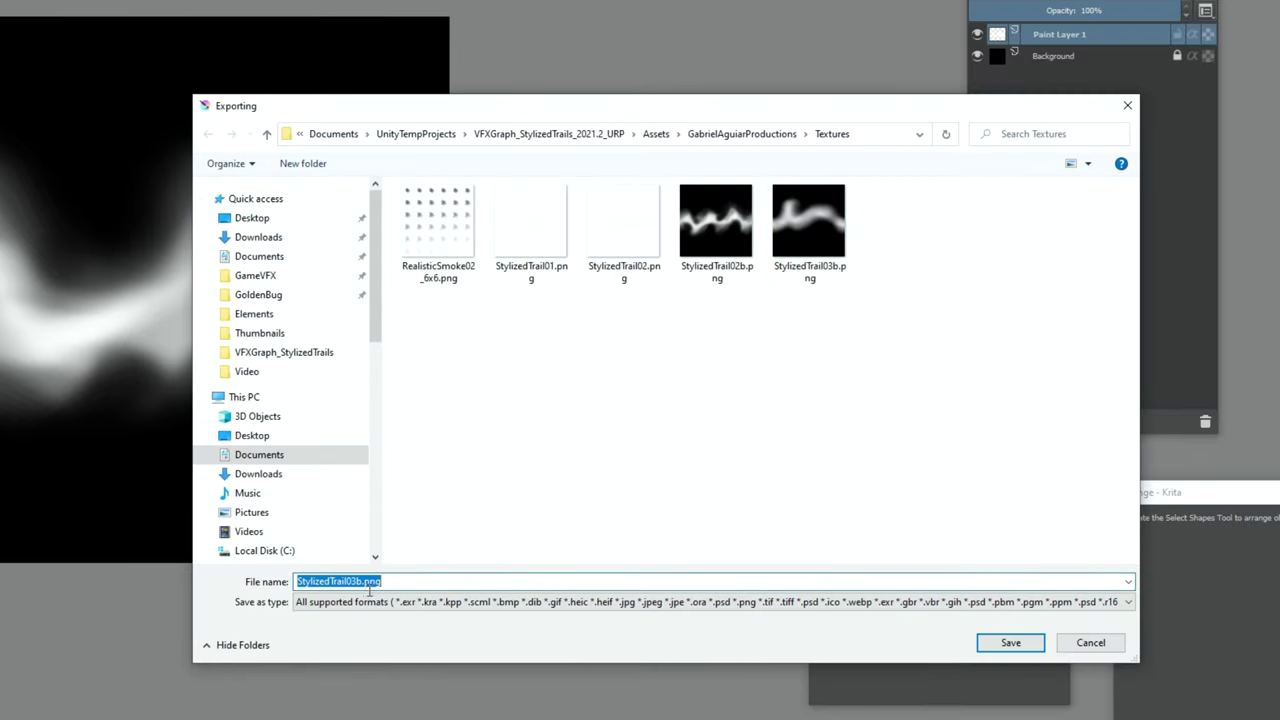
key(Return)
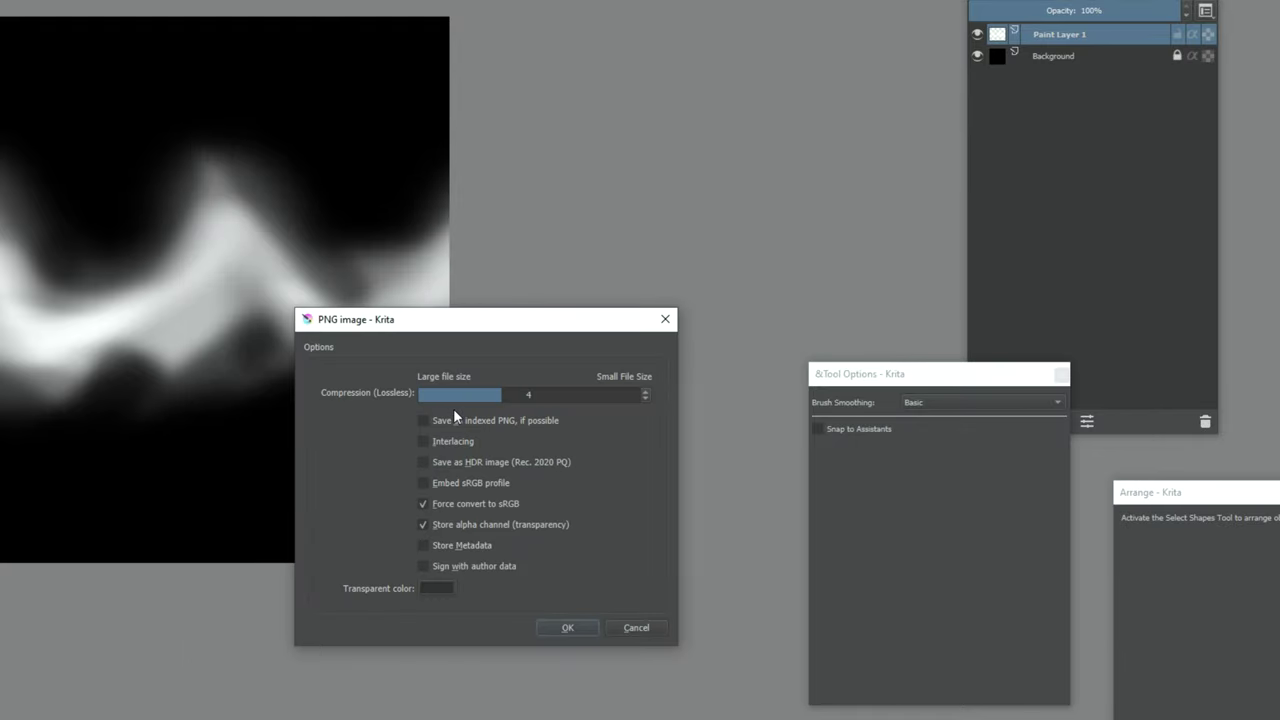
key(Return)
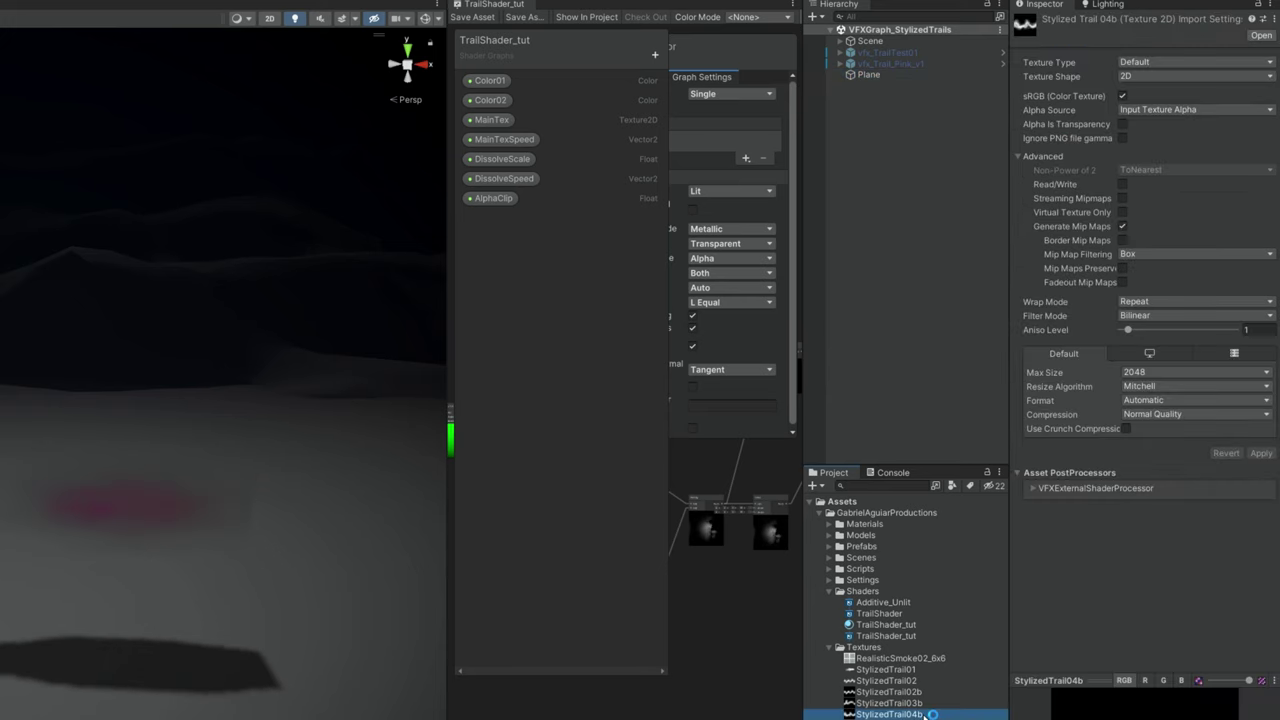
Switch to Unity and examine the animated pink trail from a closer angle in the scene
click(884, 76)
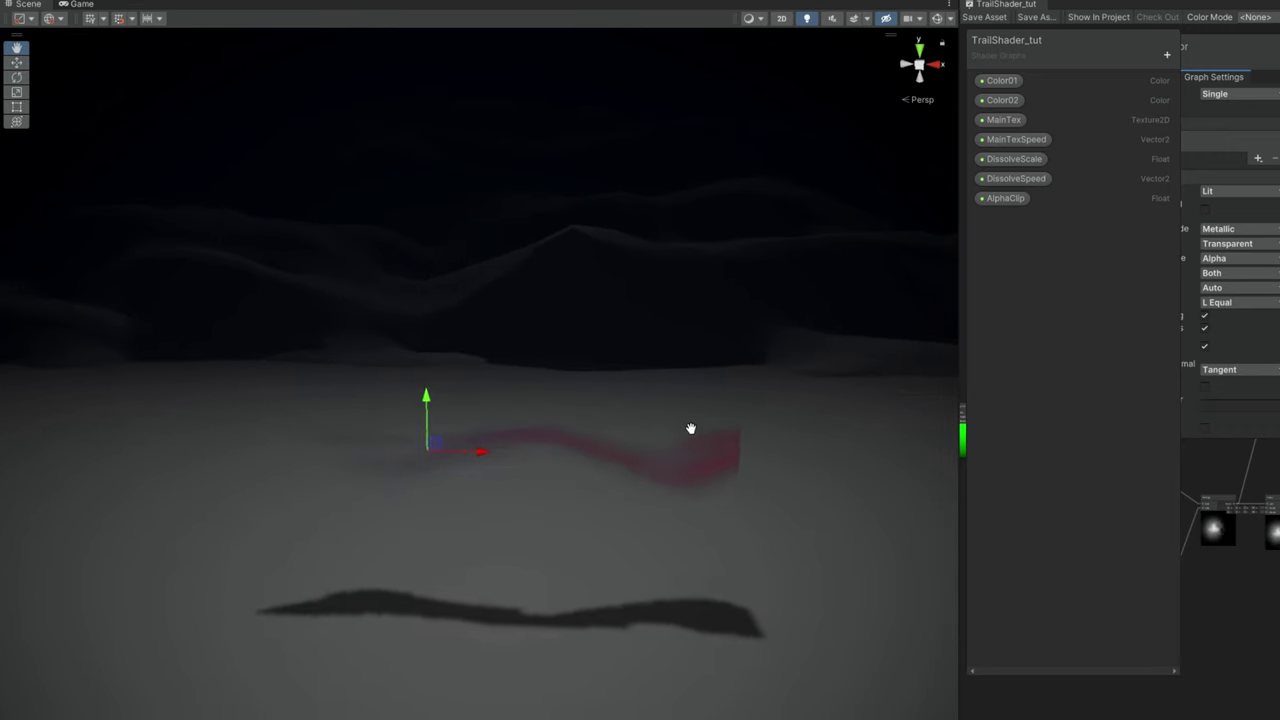
middle_drag(691, 428, 666, 356)
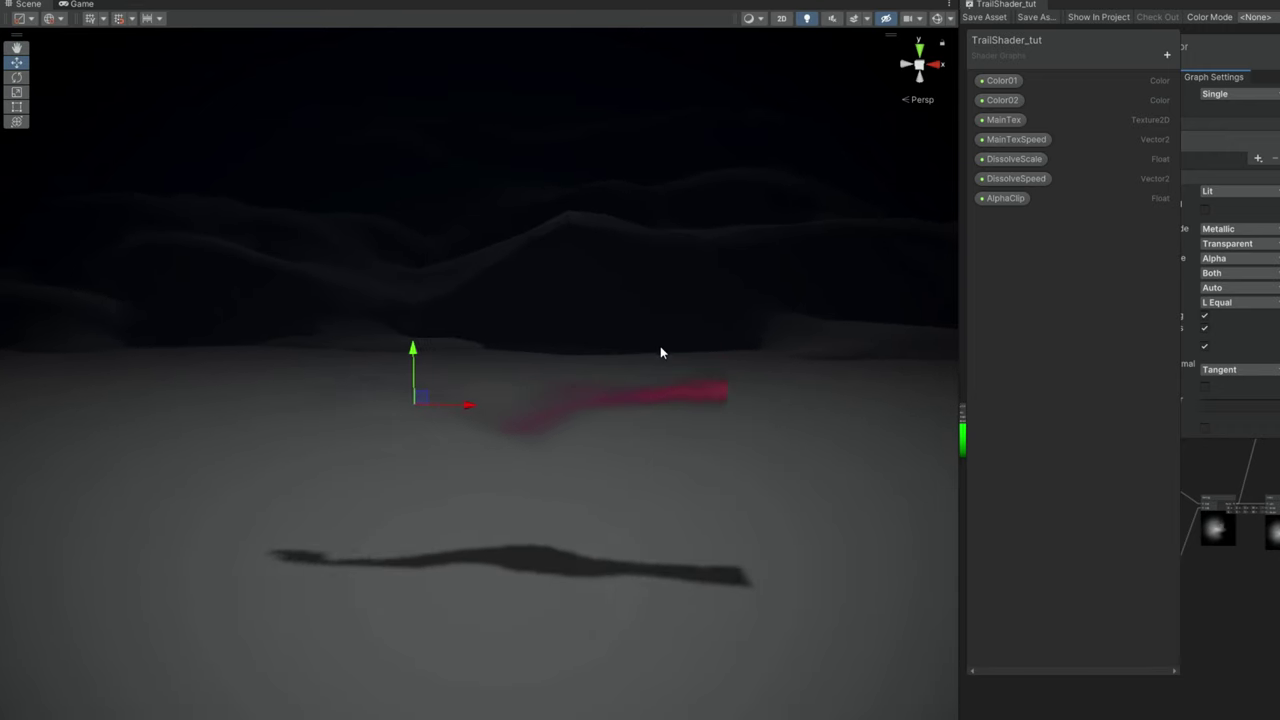
scroll(663, 355, up, 1)
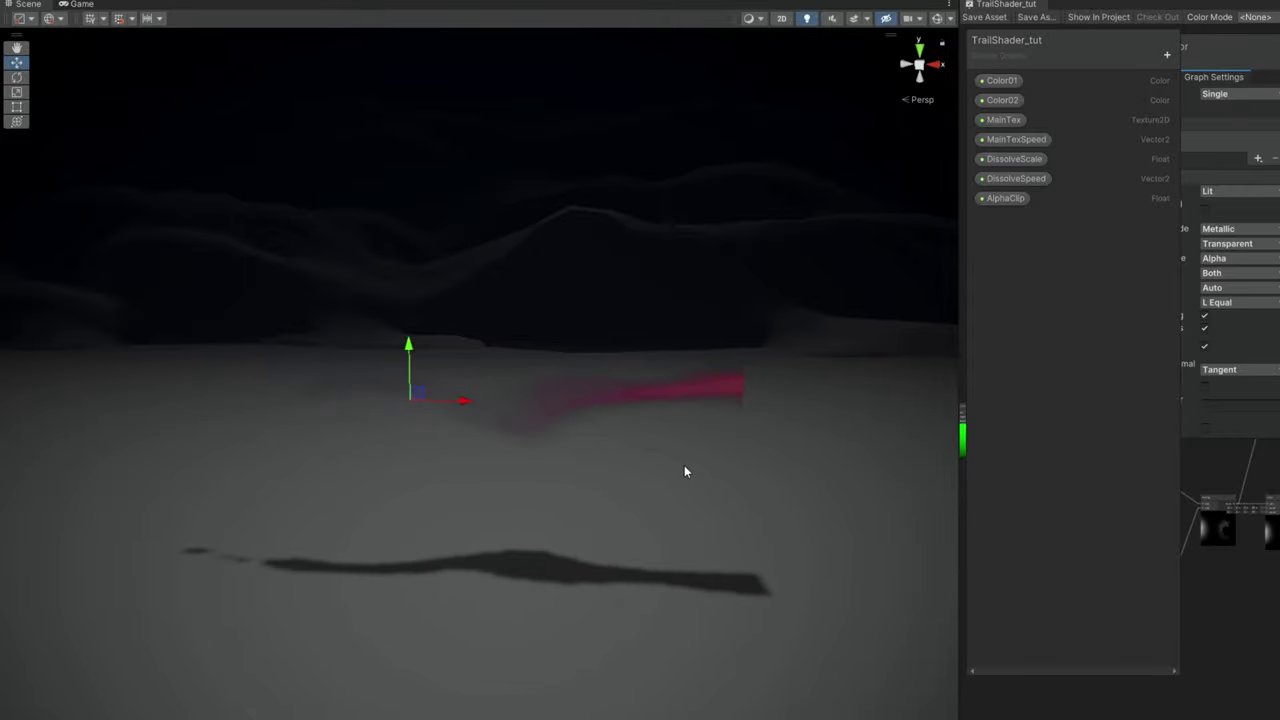
key(alt)
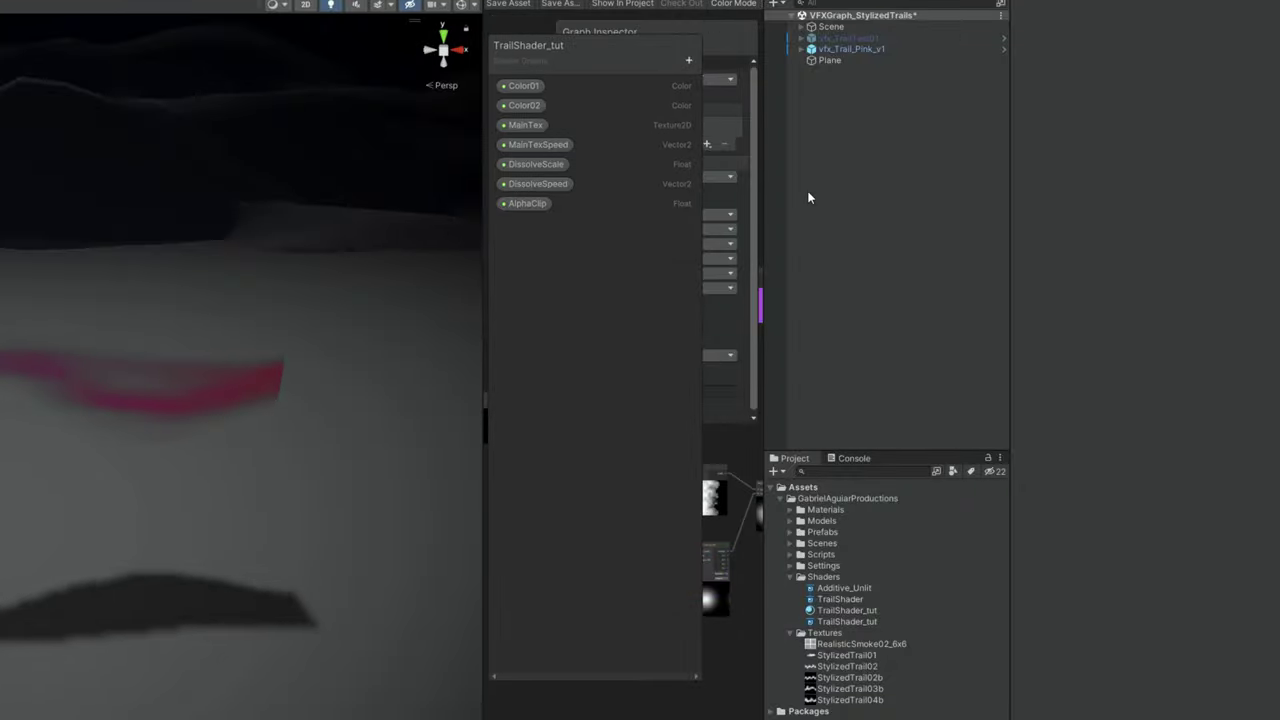
Create a Trail effect object in the scene and set its Trail Renderer time to 1
right_click(810, 195)
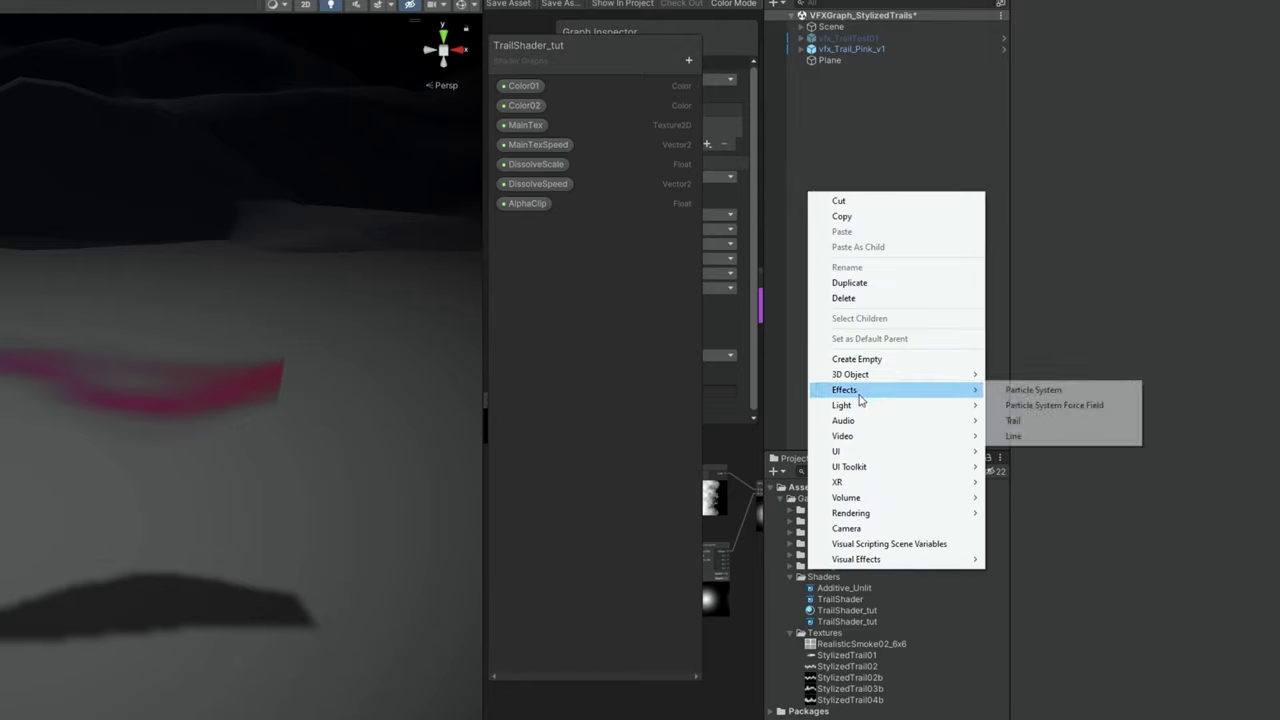
click(1046, 421)
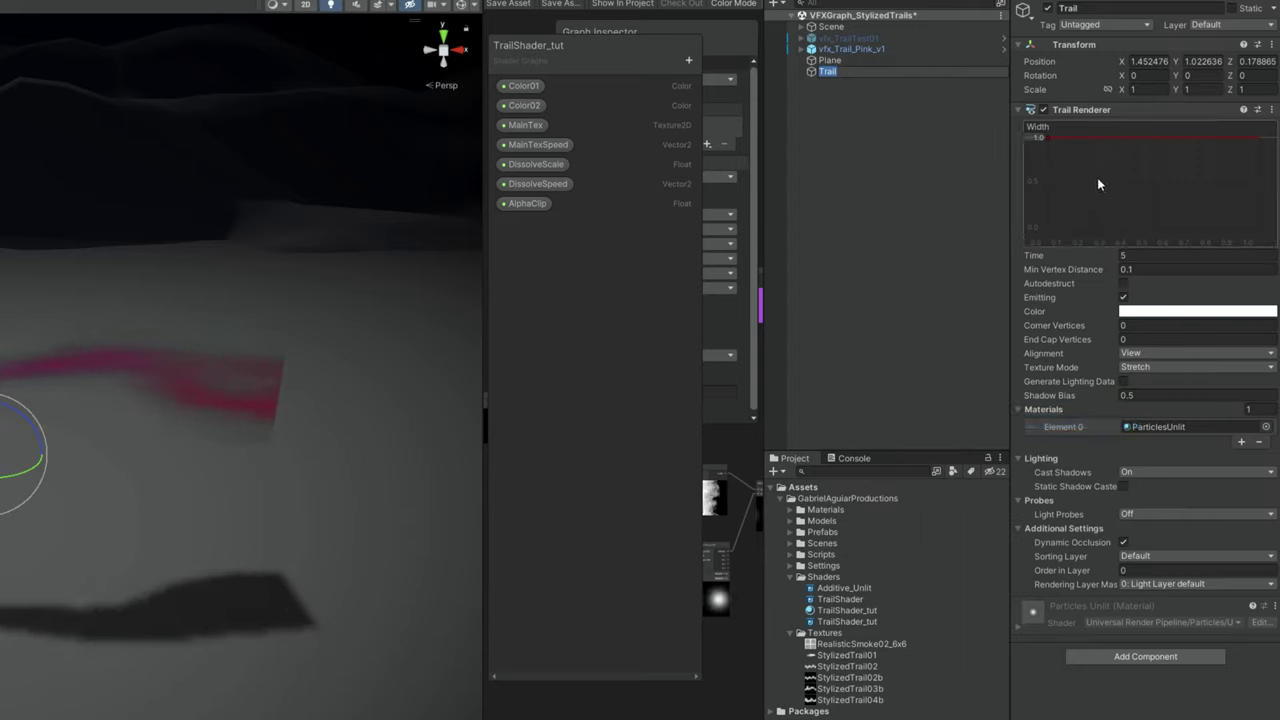
click(1145, 256)
text(1)
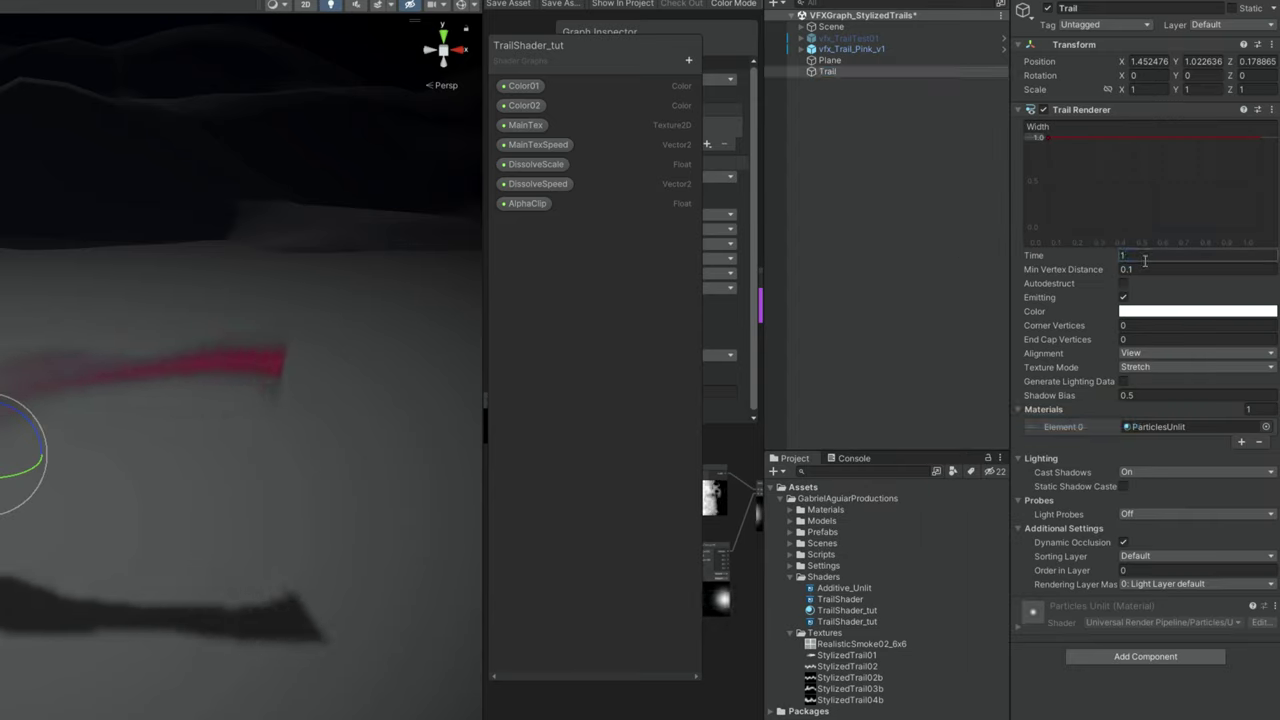
Duplicate the TrailShader_tut material and assign the copy, TrailShader_tut 1, as the Trail object's material
click(866, 621)
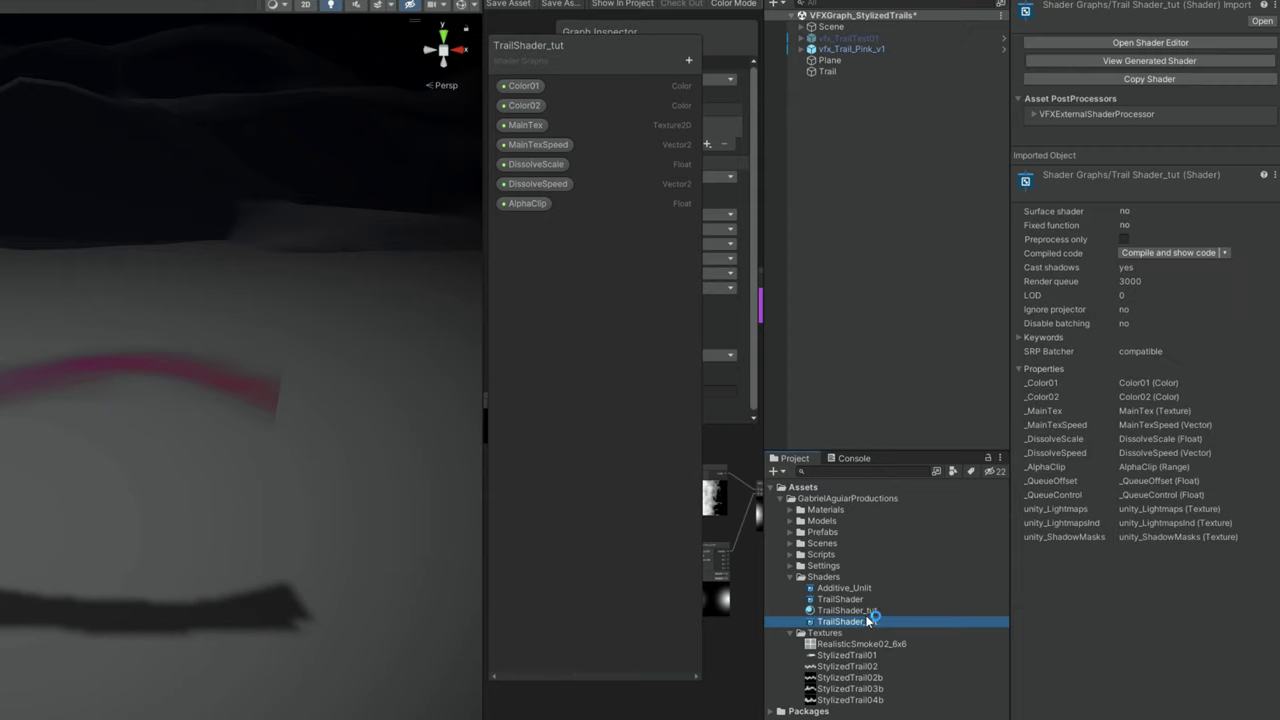
click(856, 613)
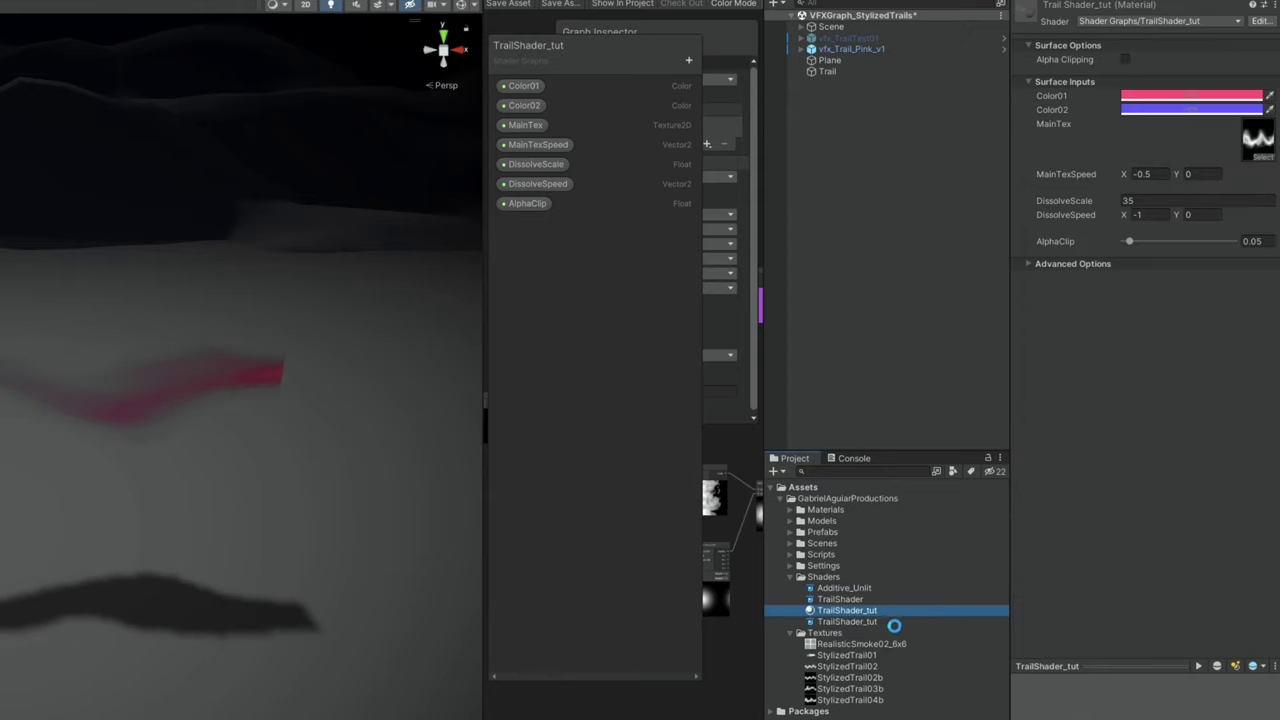
key(ctrl+d)
click(829, 72)
drag(870, 620, 1164, 430)
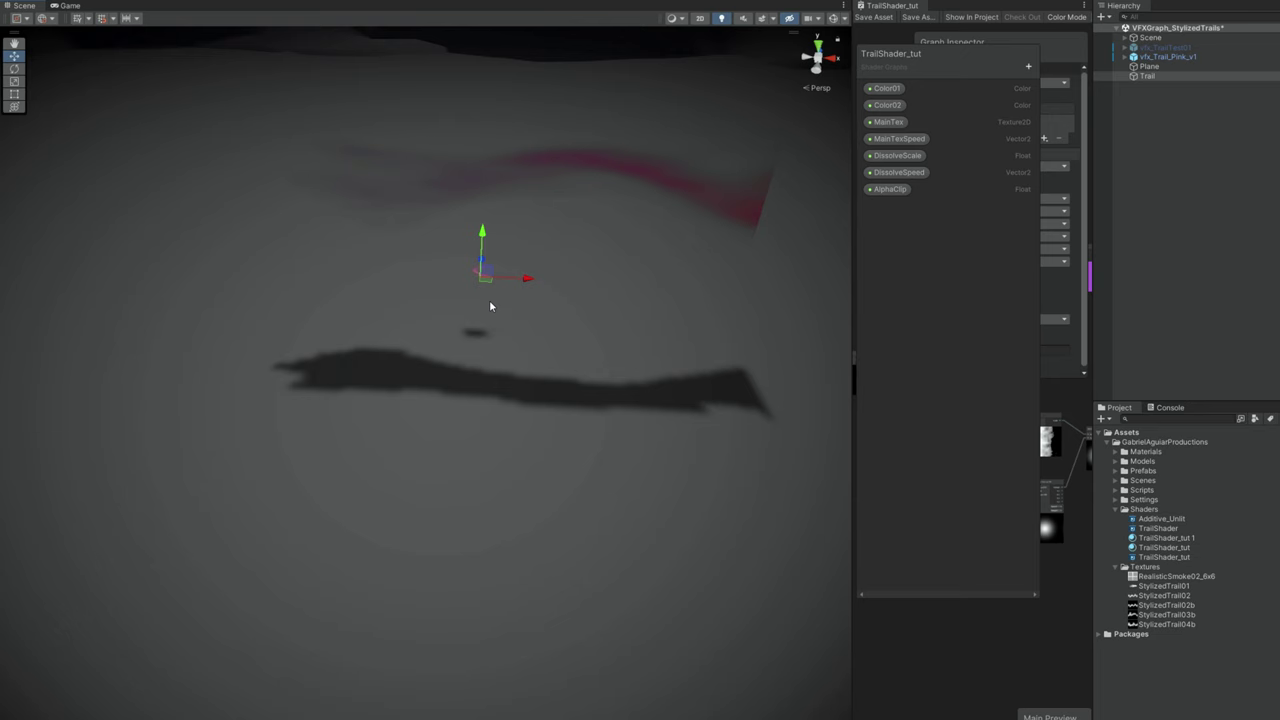
Move the Trail object around above the floor to preview how its ribbon renders
mouse_move(484, 274)
mouse_down()
mouse_move(231, 440)
mouse_move(368, 660)
mouse_move(733, 656)
mouse_move(663, 486)
mouse_move(309, 666)
mouse_move(151, 514)
mouse_move(540, 645)
mouse_move(645, 605)
mouse_up()
middle_drag(650, 602, 703, 486)
mouse_move(689, 410)
mouse_down()
mouse_move(609, 381)
mouse_move(309, 429)
mouse_move(252, 472)
mouse_up()
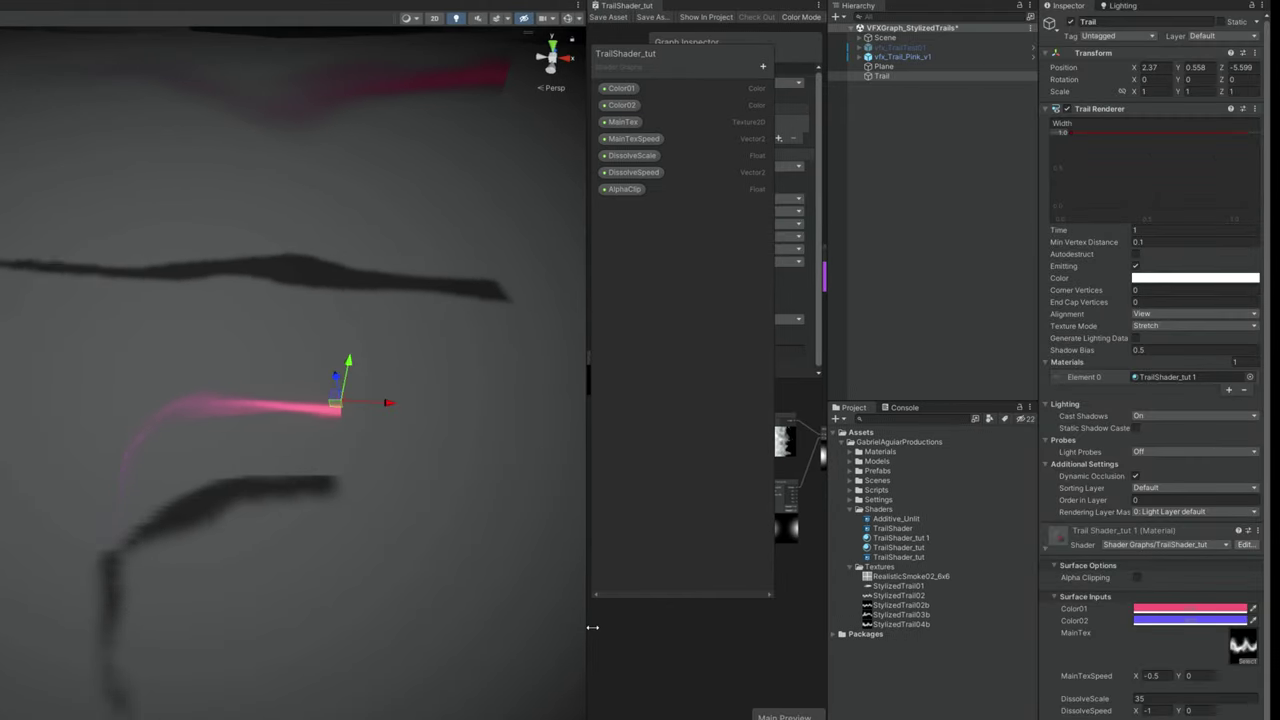
Make room for the TrailShader_tut graph, change its Universal target's material type to Unlit, and save the asset
drag(592, 627, 287, 620)
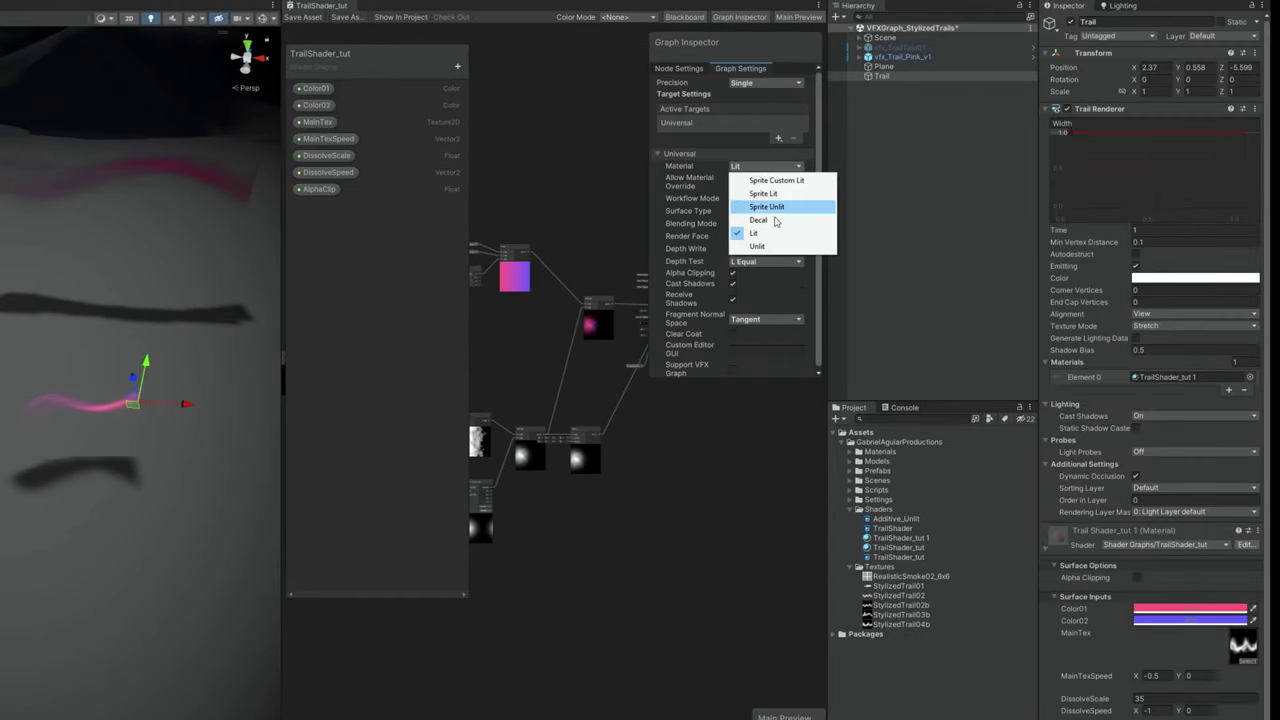
click(764, 247)
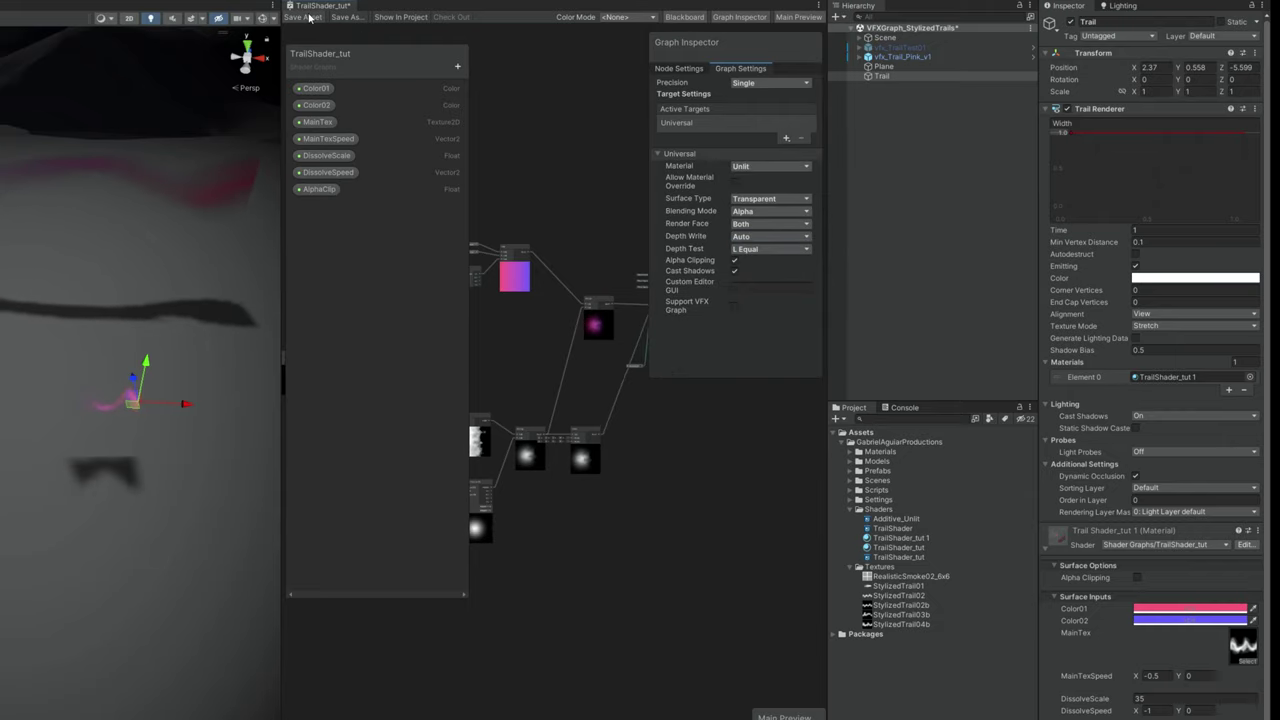
key(ctrl+s)
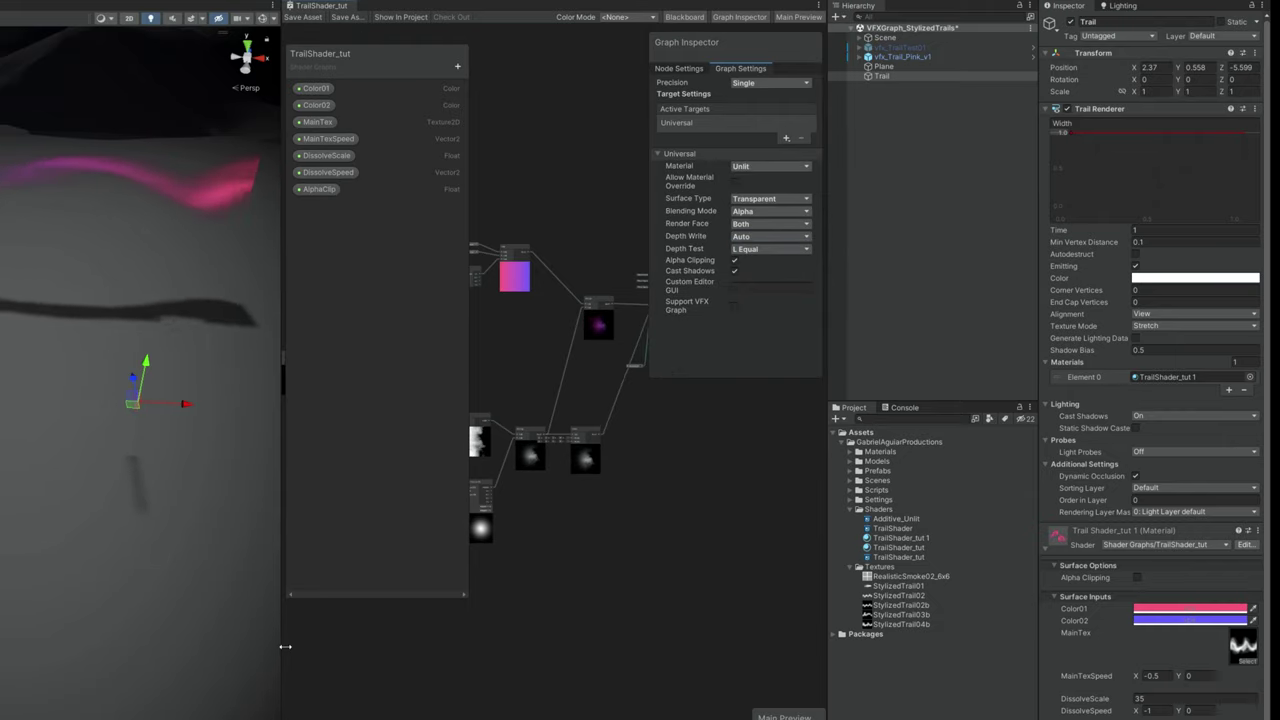
Enlarge the scene view and sweep the Trail object around to check the unlit shader
drag(285, 647, 612, 598)
mouse_move(344, 408)
mouse_down()
mouse_move(14, 429)
mouse_move(100, 668)
mouse_move(457, 522)
mouse_up()
mouse_move(399, 371)
mouse_down()
mouse_move(163, 448)
mouse_move(8, 468)
mouse_move(248, 368)
mouse_move(474, 530)
mouse_move(82, 678)
mouse_move(34, 524)
mouse_move(343, 410)
mouse_move(70, 361)
mouse_move(207, 524)
mouse_up()
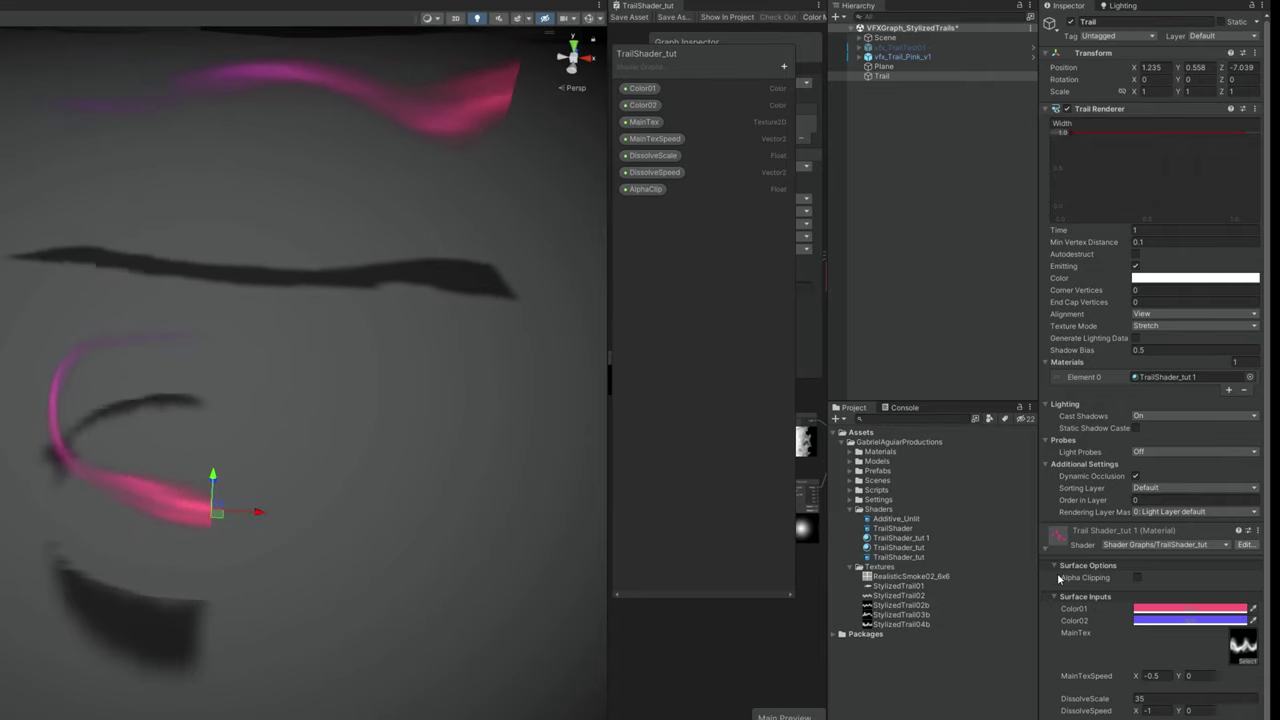
Set Color01 of TrailShader_tut 1 to orange with hue 6 and a higher HDR intensity, and move the trail to preview the glow
click(1160, 598)
click(1160, 601)
click(1178, 608)
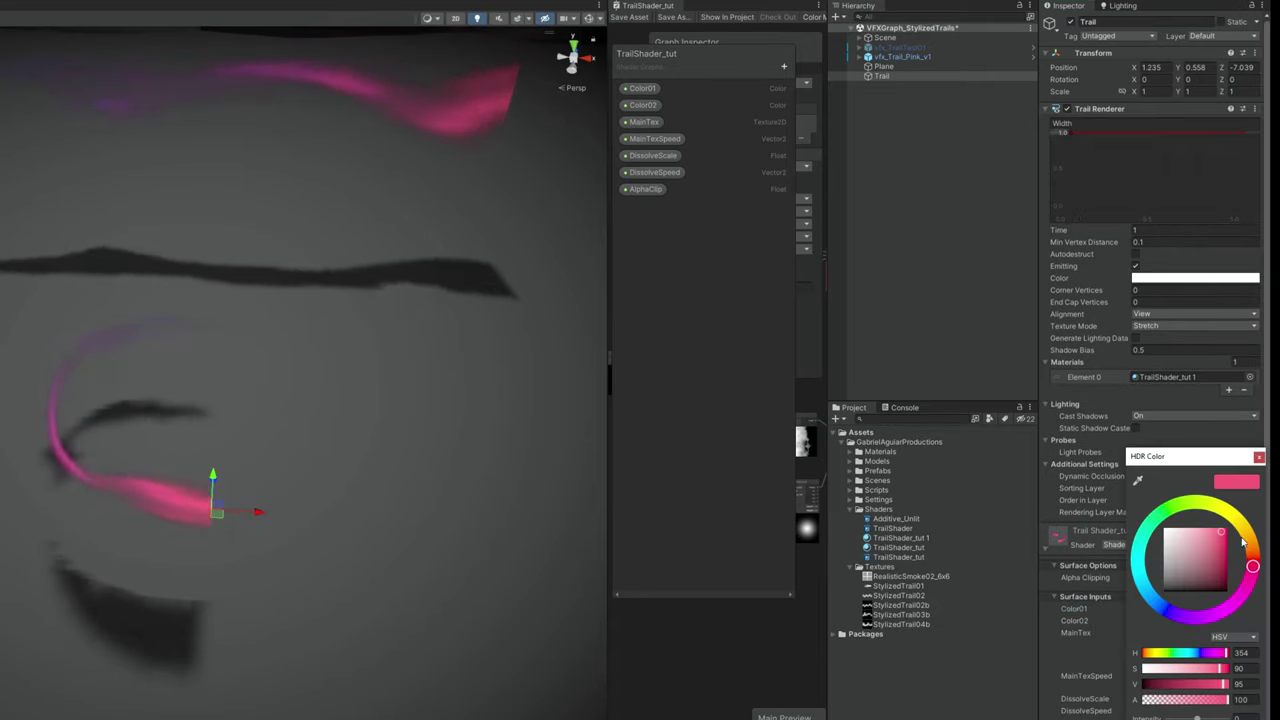
drag(1245, 543, 1254, 556)
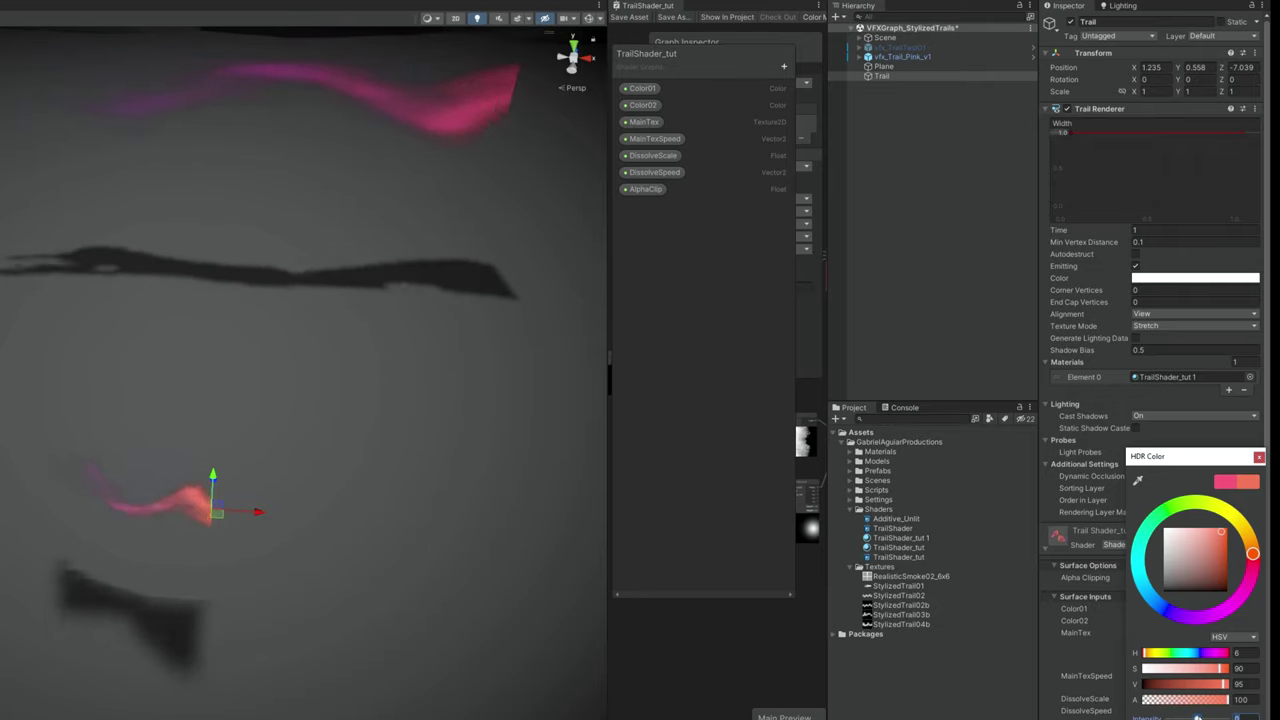
drag(1197, 717, 1212, 717)
mouse_move(206, 514)
mouse_down()
mouse_move(118, 331)
mouse_move(91, 356)
mouse_move(200, 600)
mouse_move(586, 524)
mouse_move(648, 454)
mouse_up()
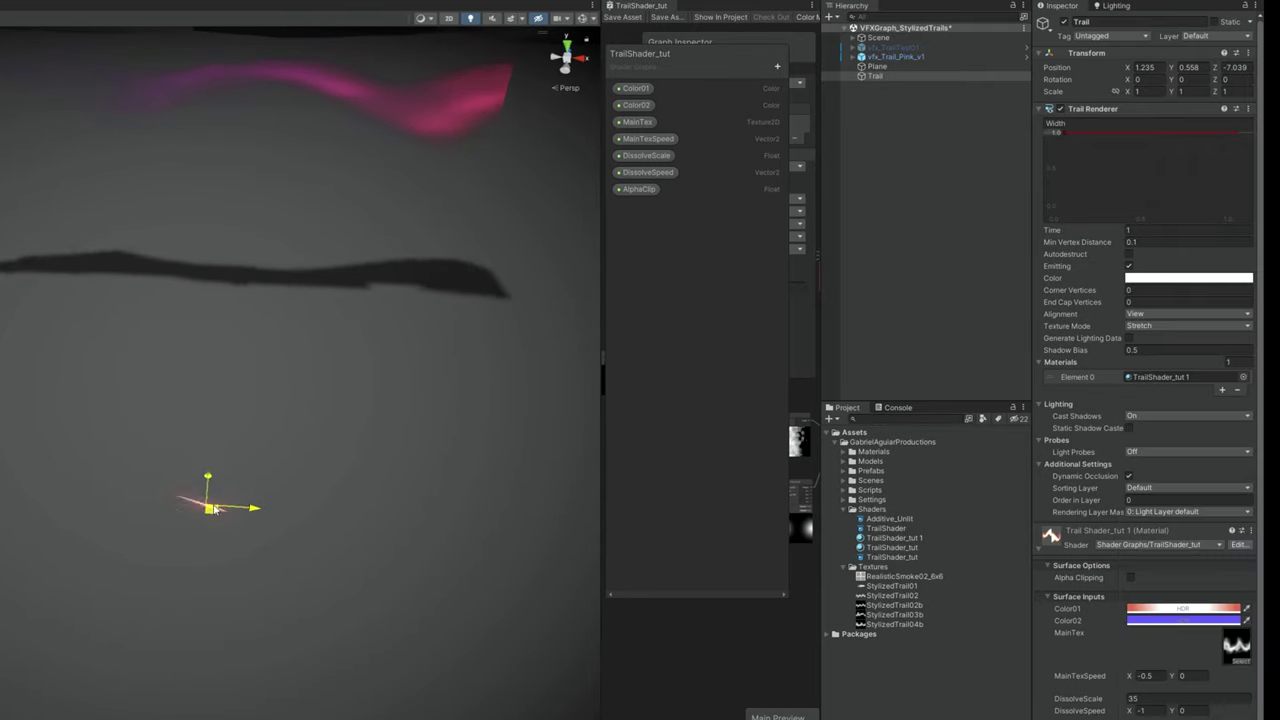
click(1264, 607)
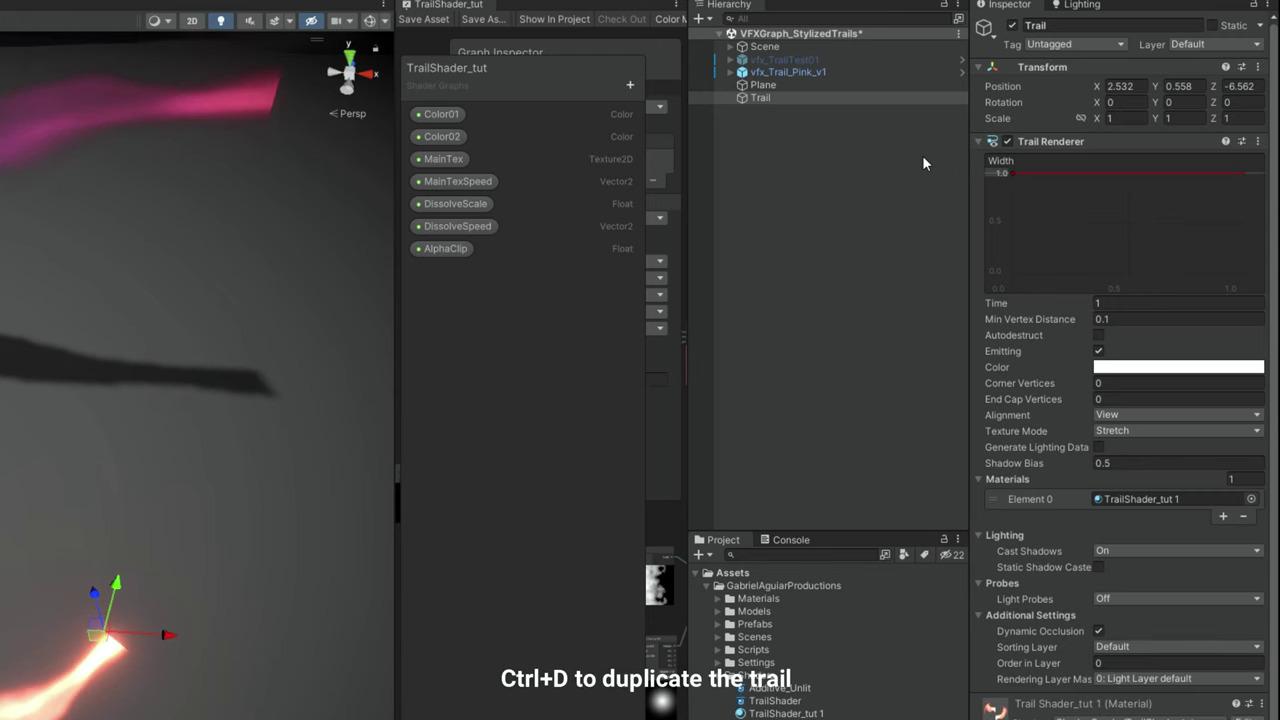
Duplicate the Trail object and nest the copy, Trail (1), under the original Trail
click(762, 86)
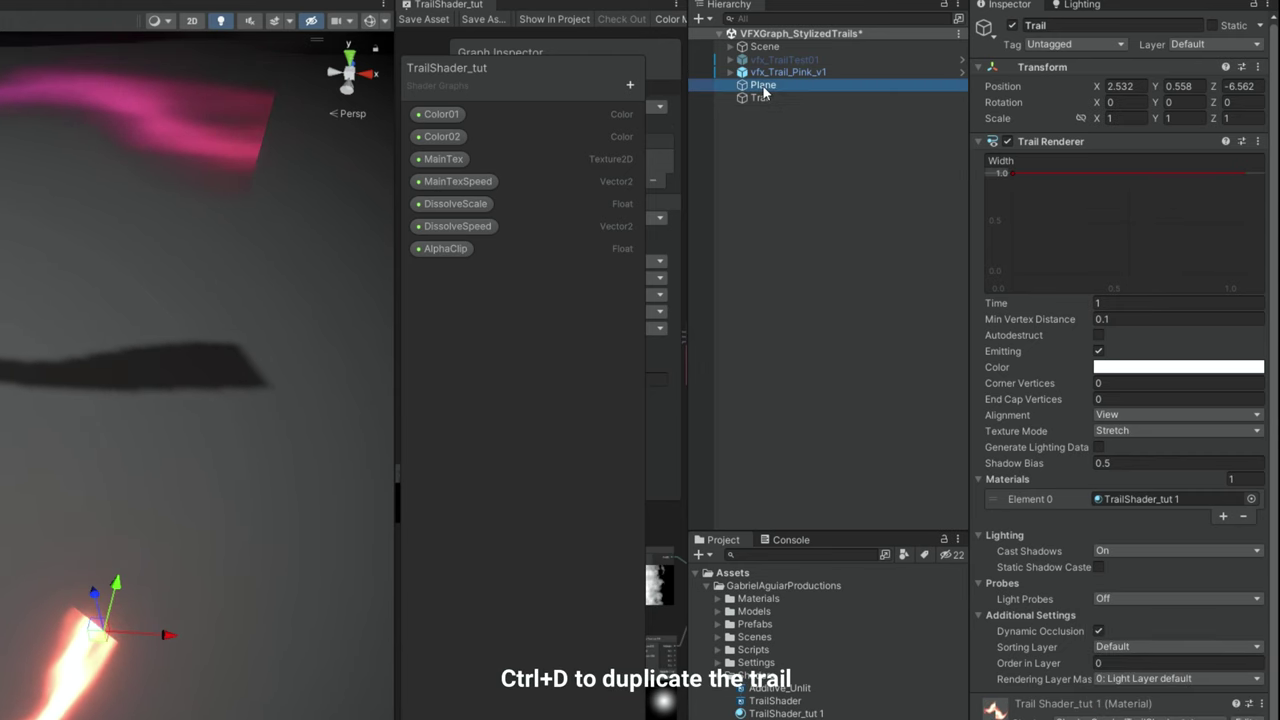
click(762, 97)
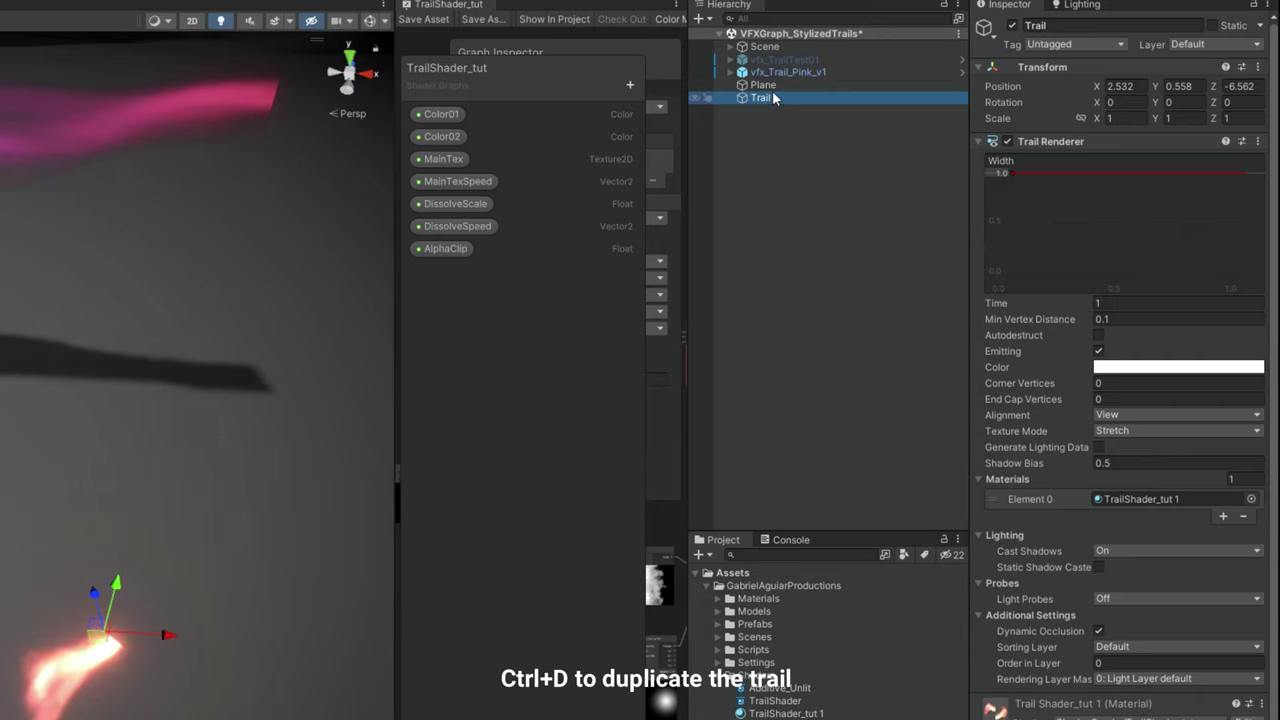
key(ctrl+d)
drag(767, 112, 768, 100)
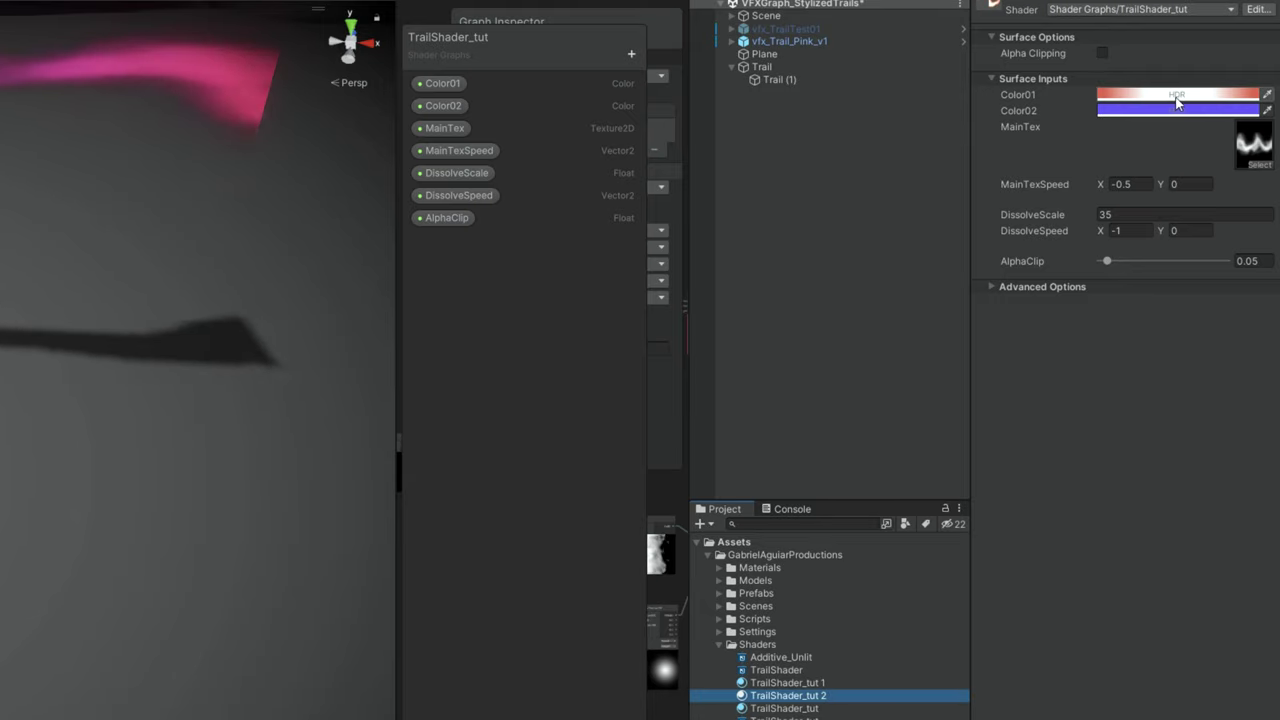
On TrailShader_tut 2, set Color01 to a dimmer orange with hue 6 and Color02 to a dark red with hue 2 and saturation 88
click(1176, 96)
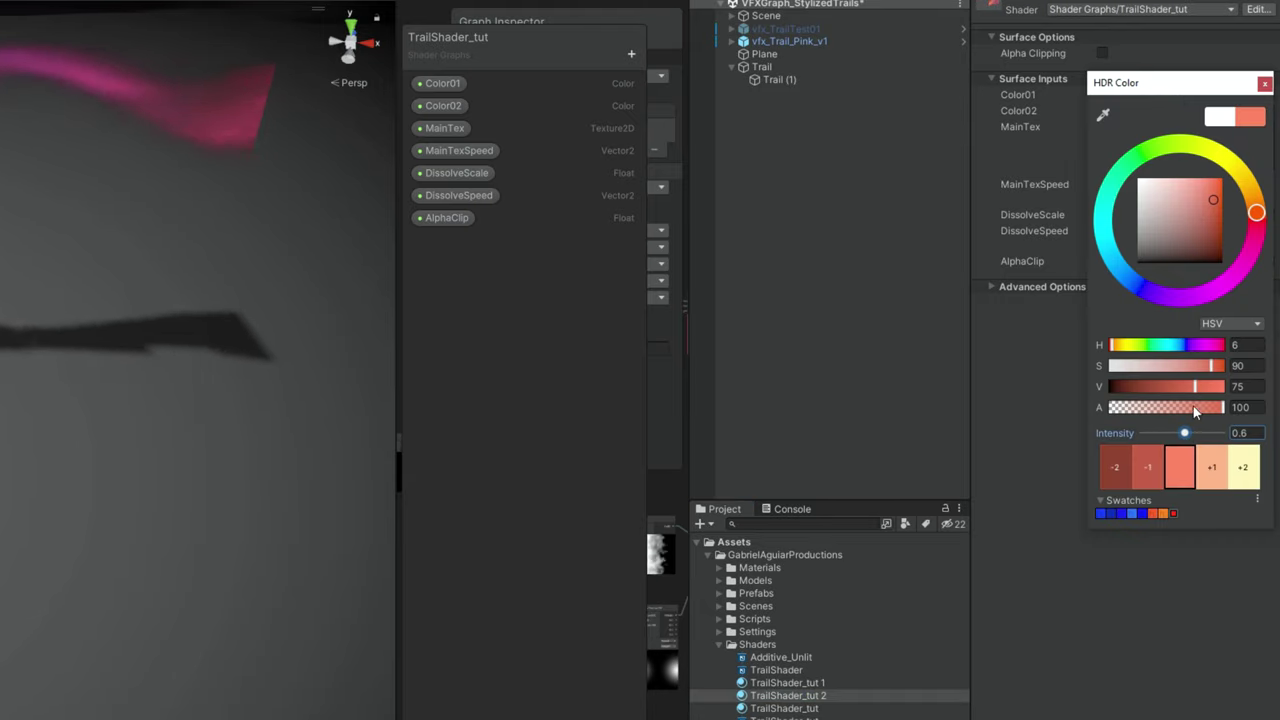
drag(1219, 230, 1215, 229)
click(1066, 443)
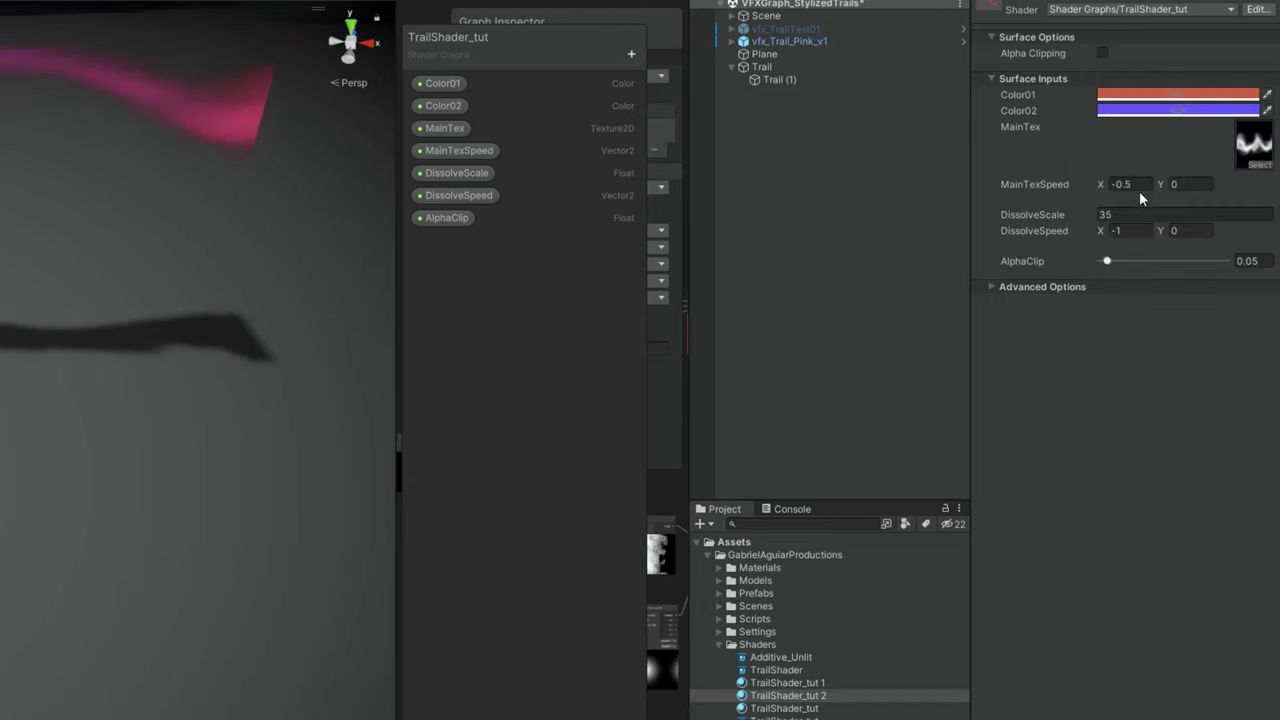
click(1256, 243)
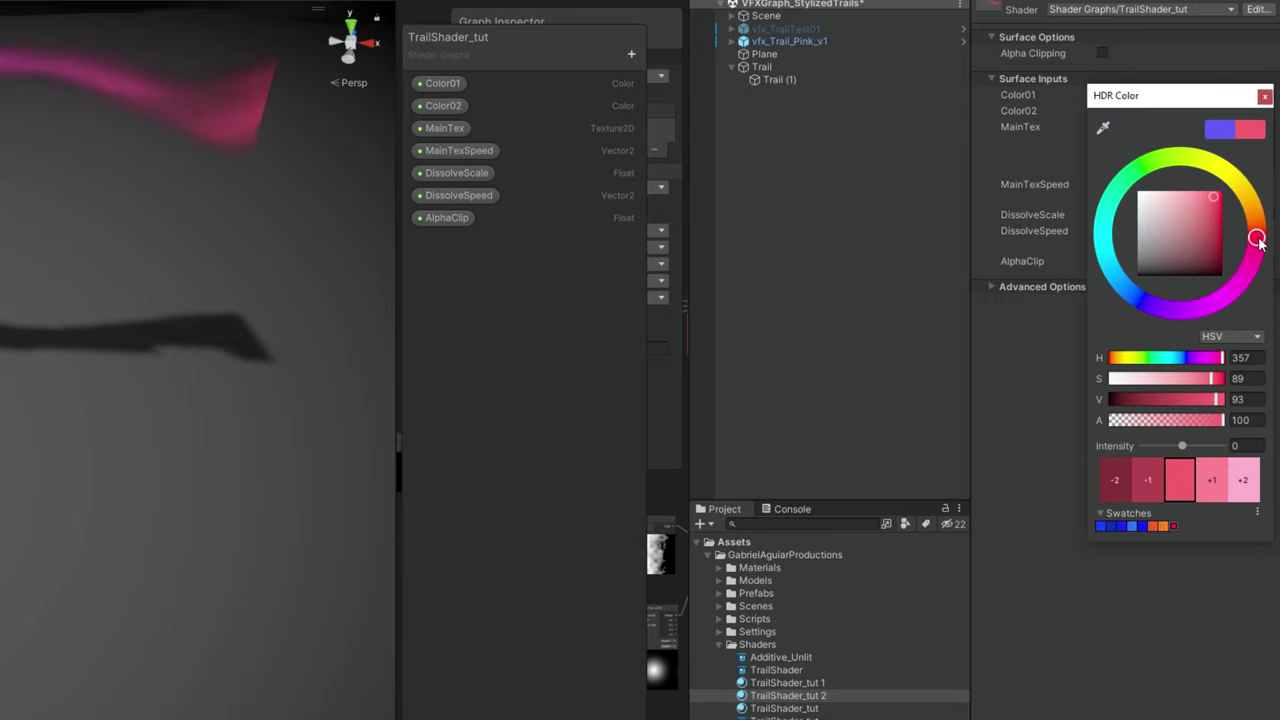
drag(1219, 233, 1215, 250)
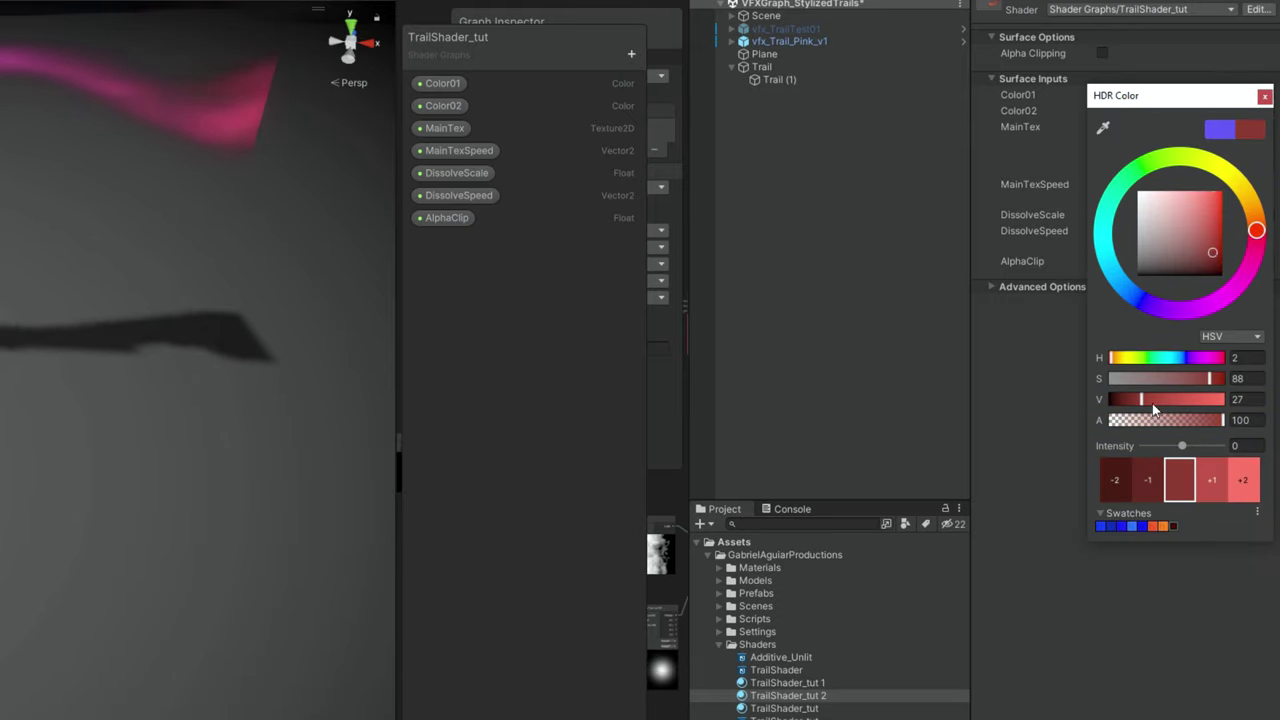
click(1024, 394)
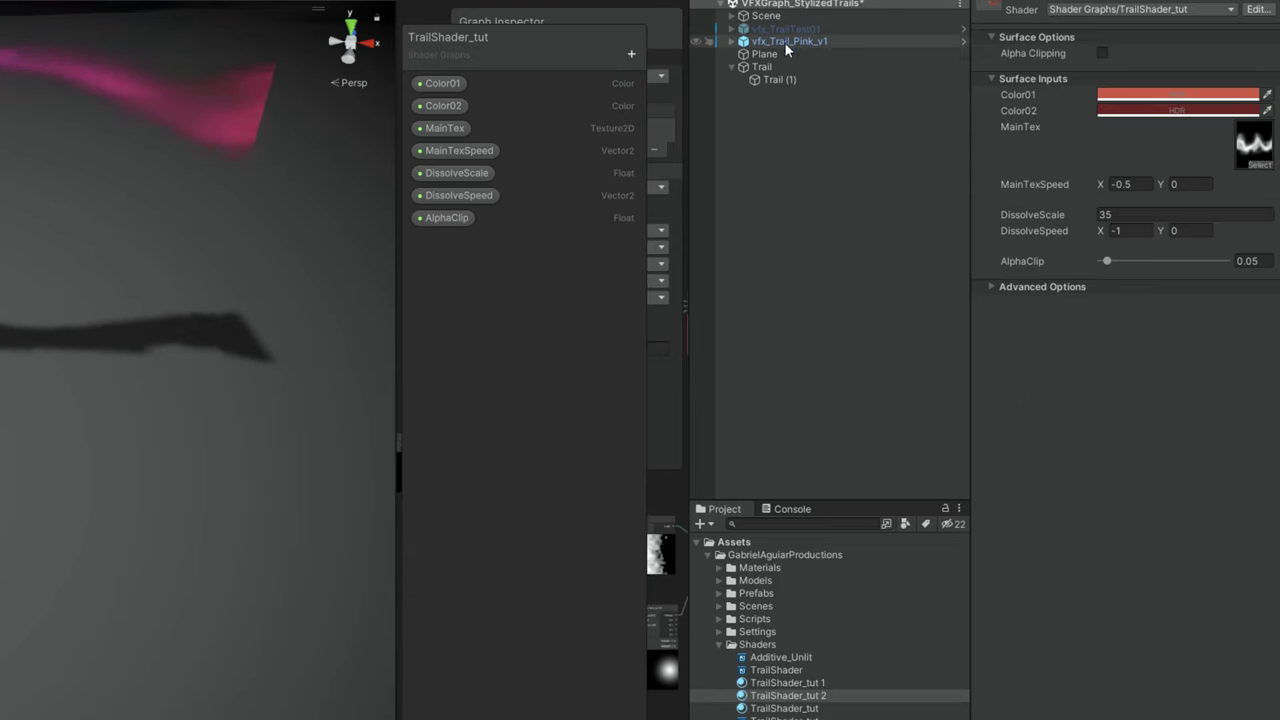
Assign TrailShader_tut 2 to the child Trail (1), and move the parent Trail to preview both ribbons together
click(759, 80)
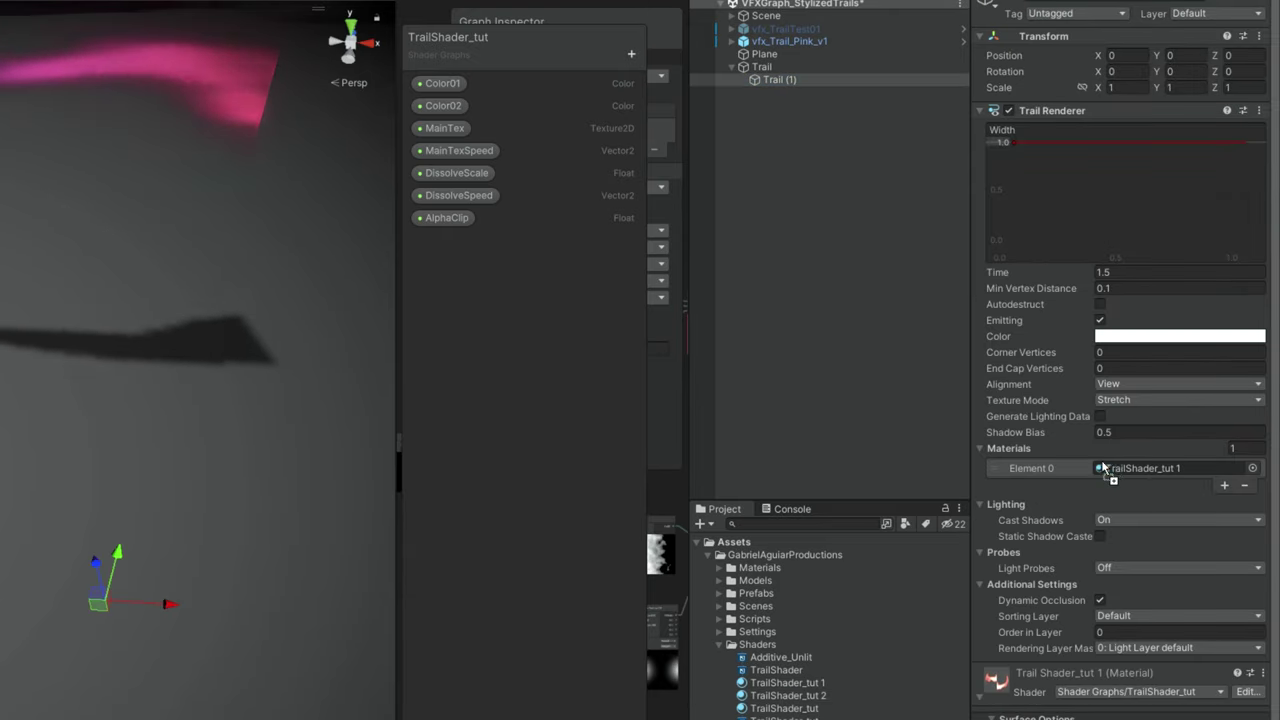
drag(1110, 470, 1112, 470)
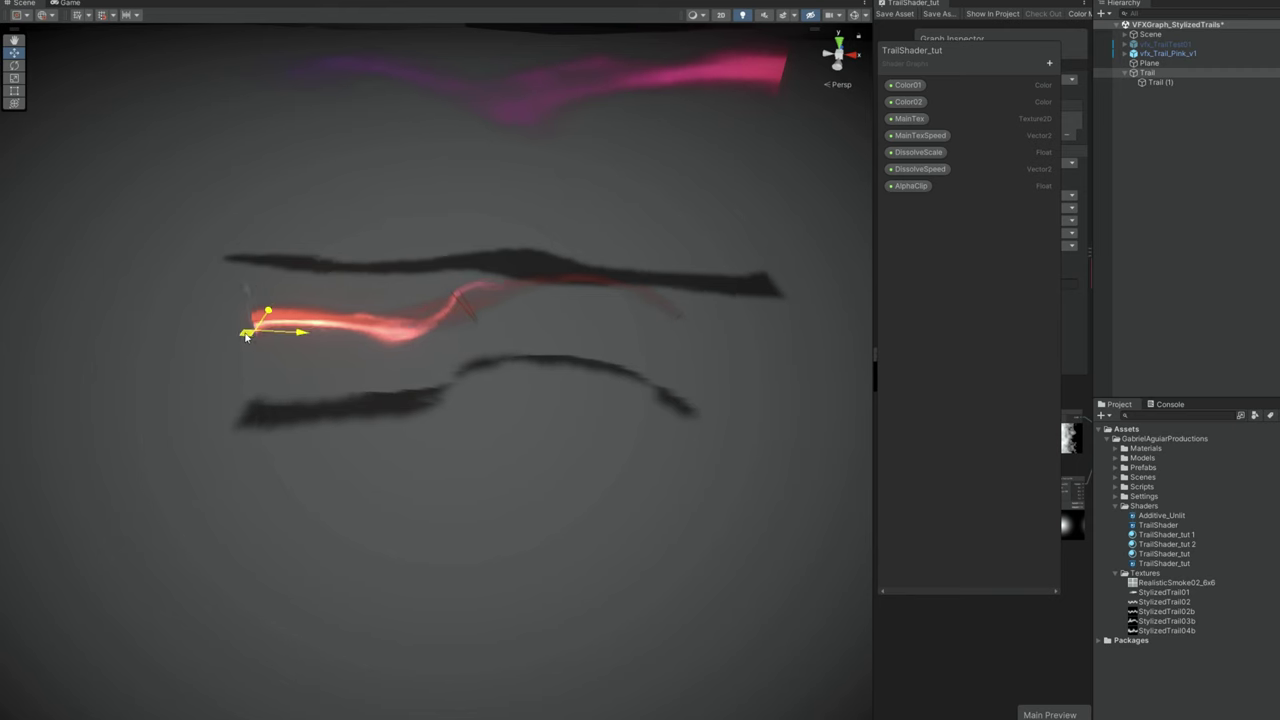
mouse_move(249, 331)
mouse_down()
mouse_move(134, 571)
mouse_move(646, 680)
mouse_move(778, 409)
mouse_move(523, 346)
mouse_move(229, 366)
mouse_move(126, 563)
mouse_move(417, 688)
mouse_move(777, 590)
mouse_move(777, 432)
mouse_move(568, 369)
mouse_move(432, 386)
mouse_up()
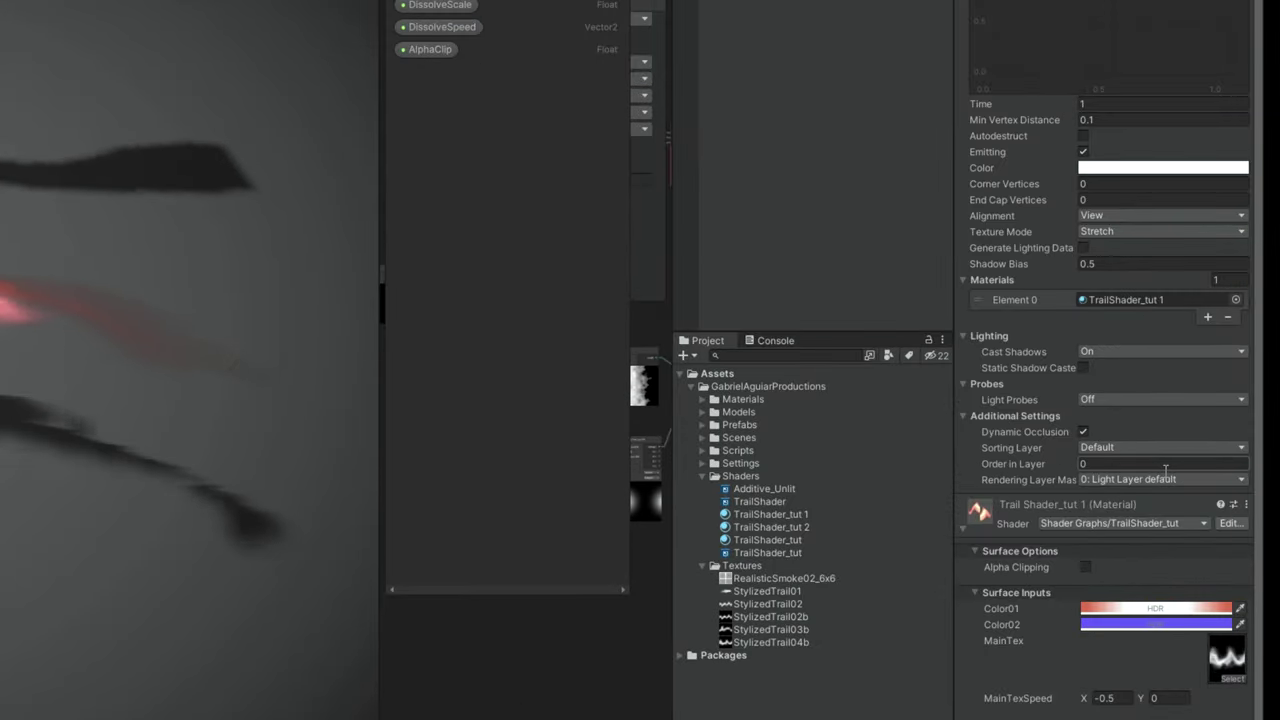
Set the parent Trail's Order in Layer to 1 and its trail time to 0.8
click(1185, 497)
text(1)
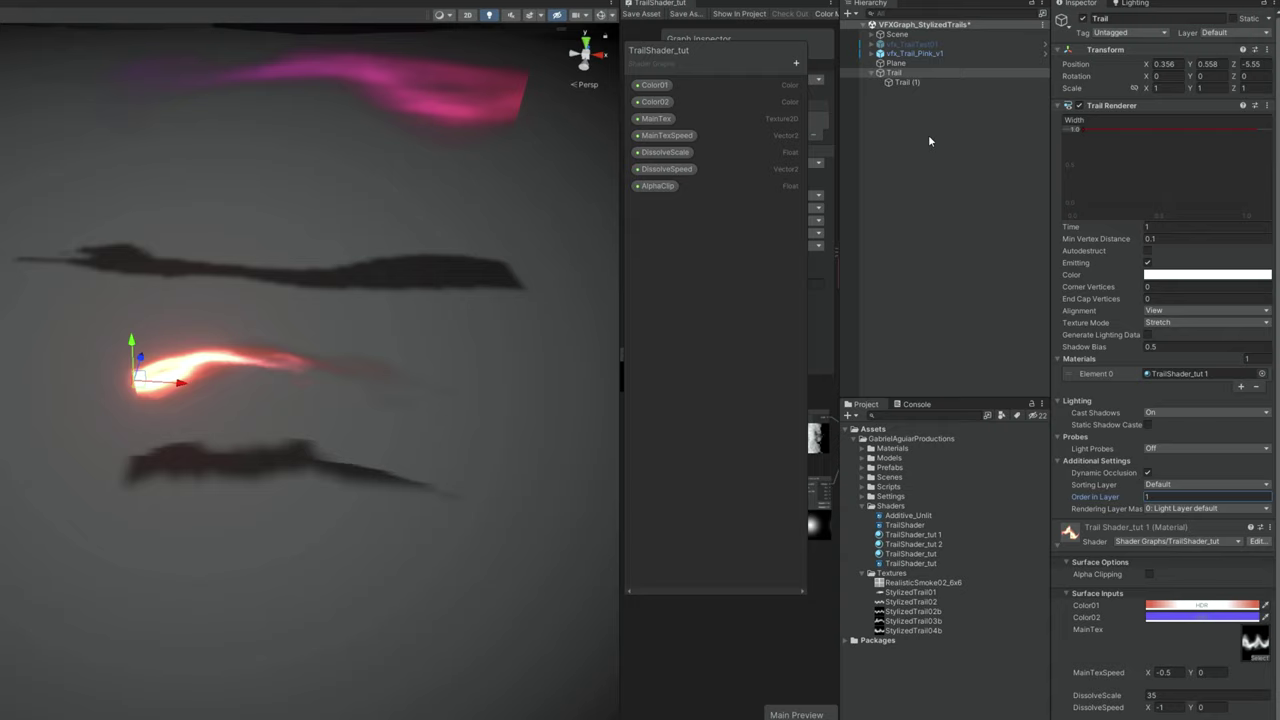
click(1170, 227)
text(0.8)
click(894, 73)
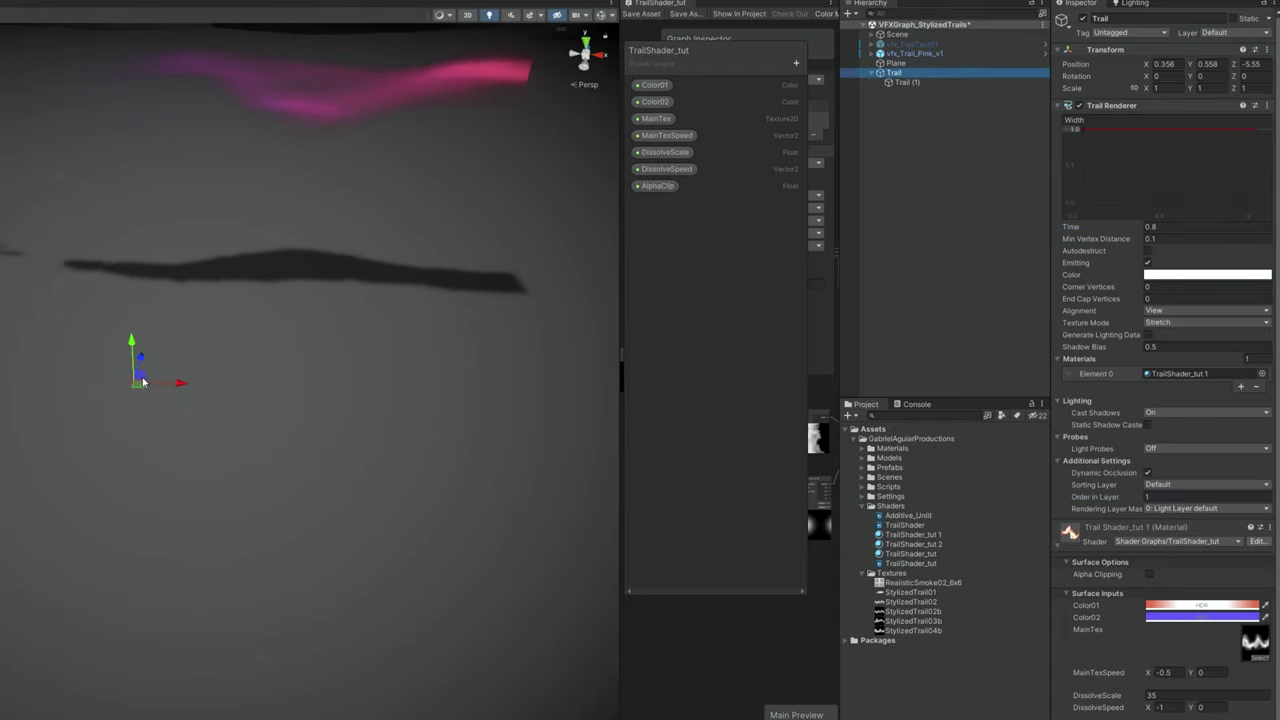
Move the parent Trail across the scene to preview the layered ribbons in motion
mouse_move(139, 385)
mouse_down()
mouse_move(176, 414)
mouse_move(267, 603)
mouse_move(739, 555)
mouse_move(710, 313)
mouse_move(351, 331)
mouse_move(177, 512)
mouse_move(532, 614)
mouse_move(766, 455)
mouse_move(623, 307)
mouse_move(294, 349)
mouse_move(264, 526)
mouse_move(534, 609)
mouse_move(786, 516)
mouse_move(766, 371)
mouse_move(571, 320)
mouse_move(391, 394)
mouse_move(186, 538)
mouse_move(149, 380)
mouse_move(323, 297)
mouse_move(591, 363)
mouse_up()
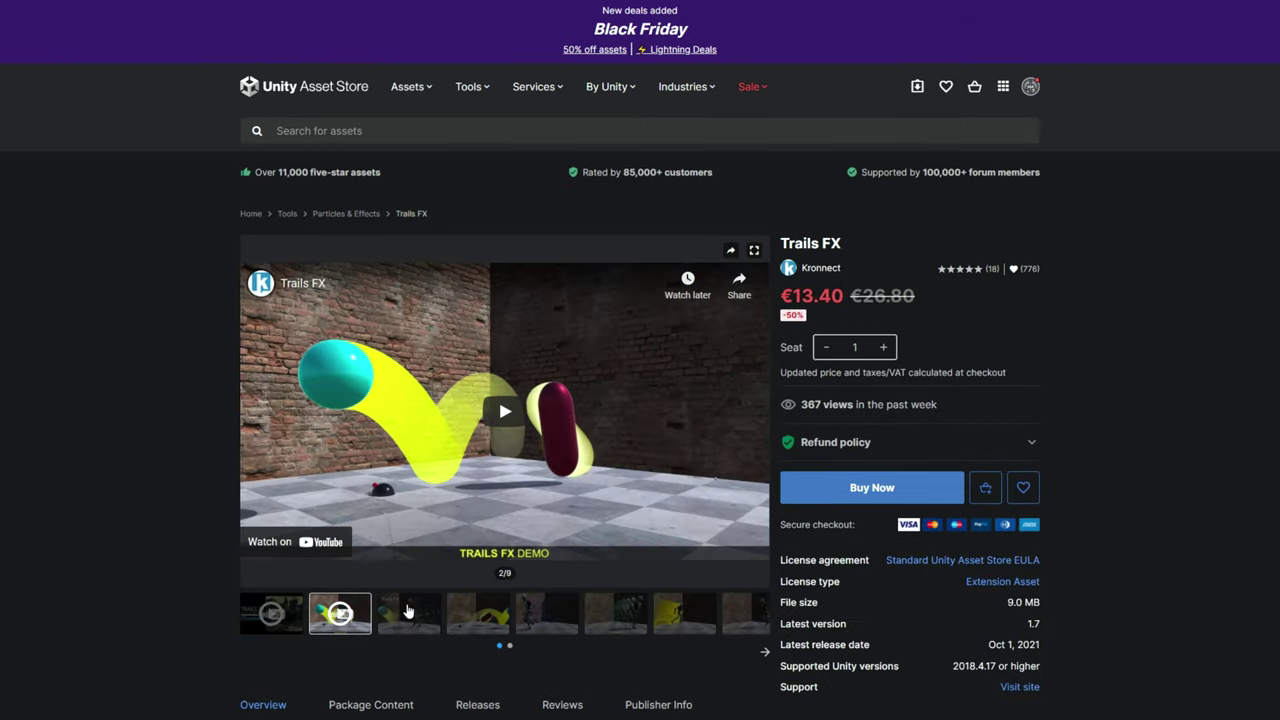
Browse the preview images of the Trails FX package on the Unity Asset Store
click(425, 610)
click(492, 614)
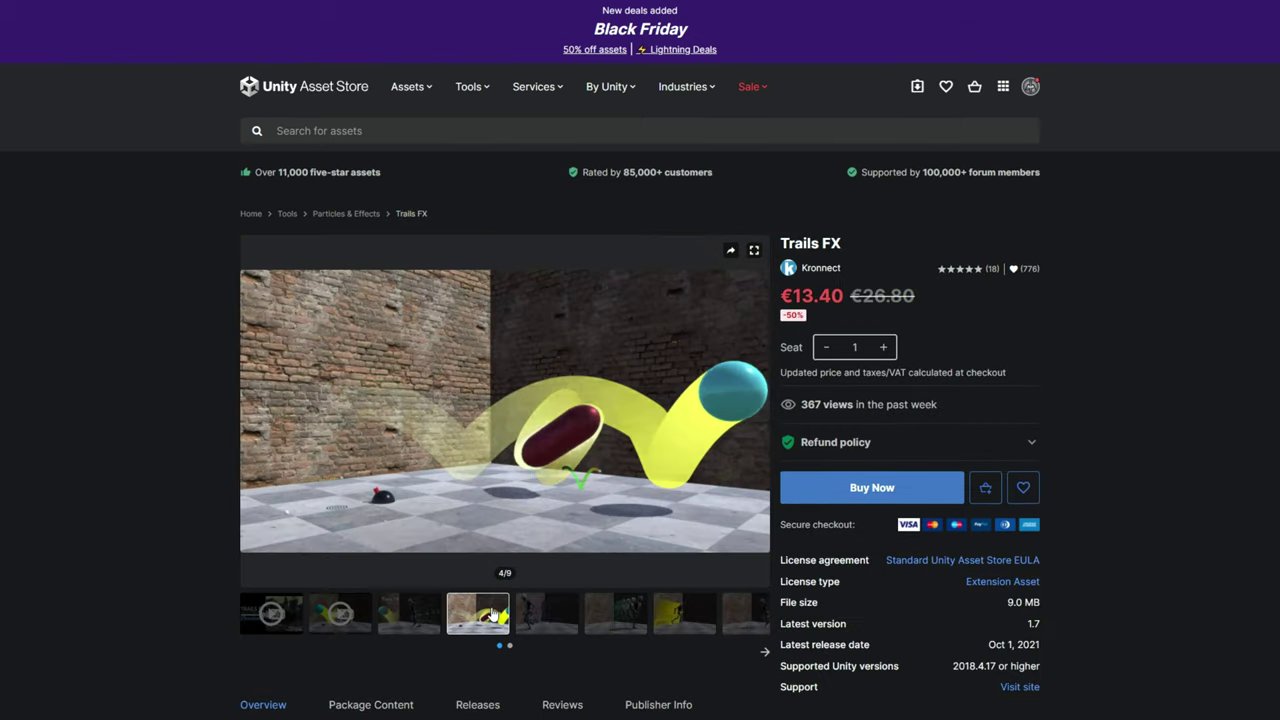
click(552, 615)
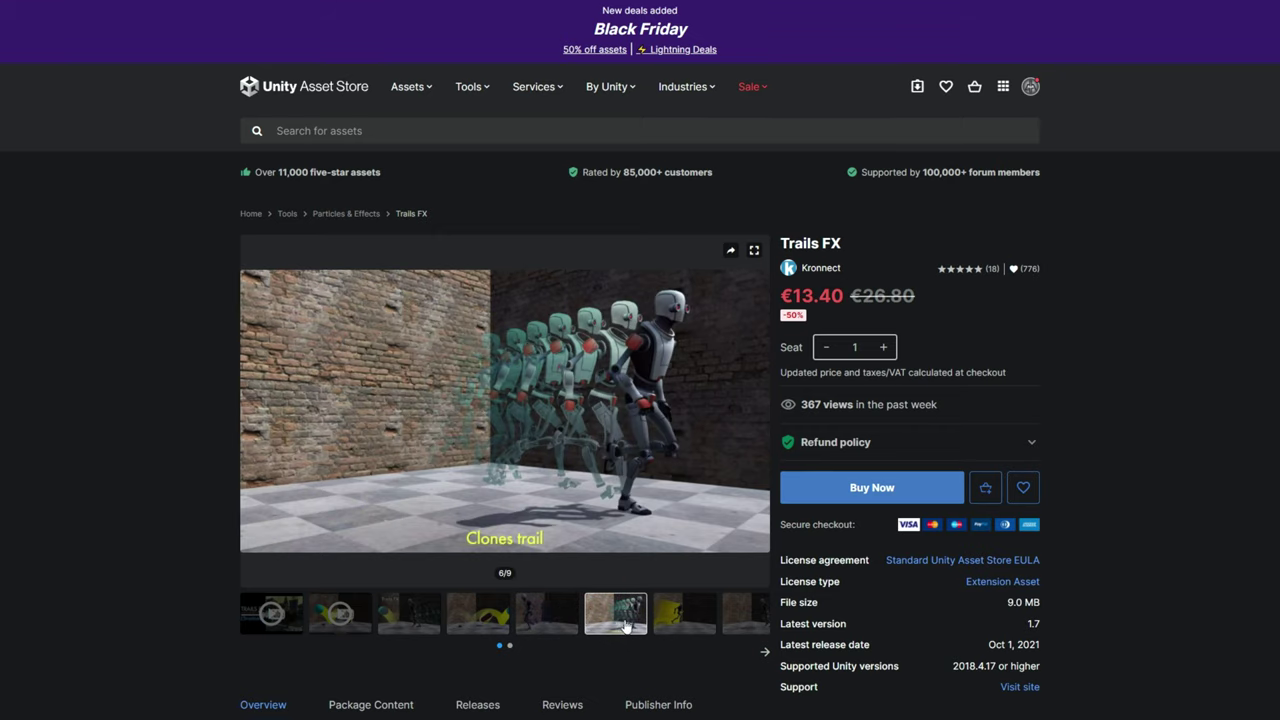
click(750, 619)
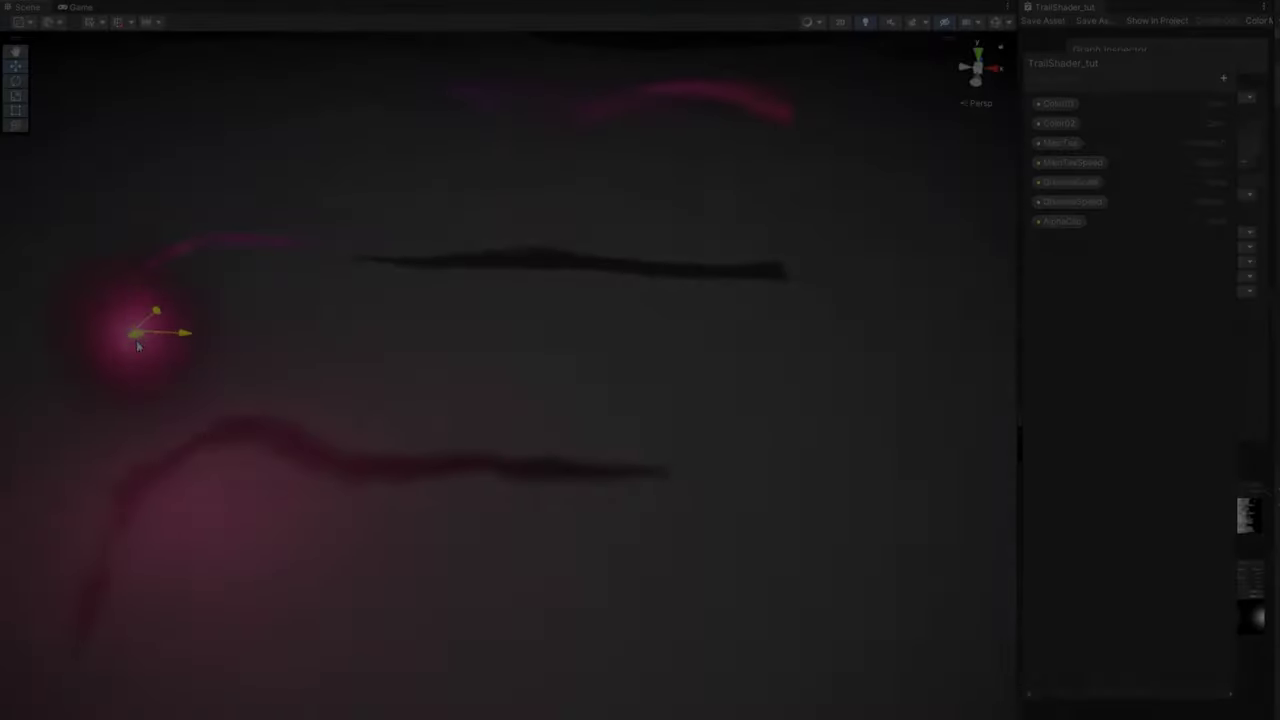
Preview the vfx_Trail_Pink_v1 effect in motion and examine the particle and light settings of its FlashAdd (1) and FlashAB (1) children
mouse_move(134, 346)
mouse_down()
mouse_move(903, 444)
mouse_move(385, 590)
mouse_move(350, 322)
mouse_move(693, 288)
mouse_move(788, 447)
mouse_move(451, 460)
mouse_move(529, 280)
mouse_move(863, 337)
mouse_move(648, 407)
mouse_move(368, 308)
mouse_move(143, 365)
mouse_move(226, 611)
mouse_move(700, 698)
mouse_move(920, 435)
mouse_move(768, 253)
mouse_up()
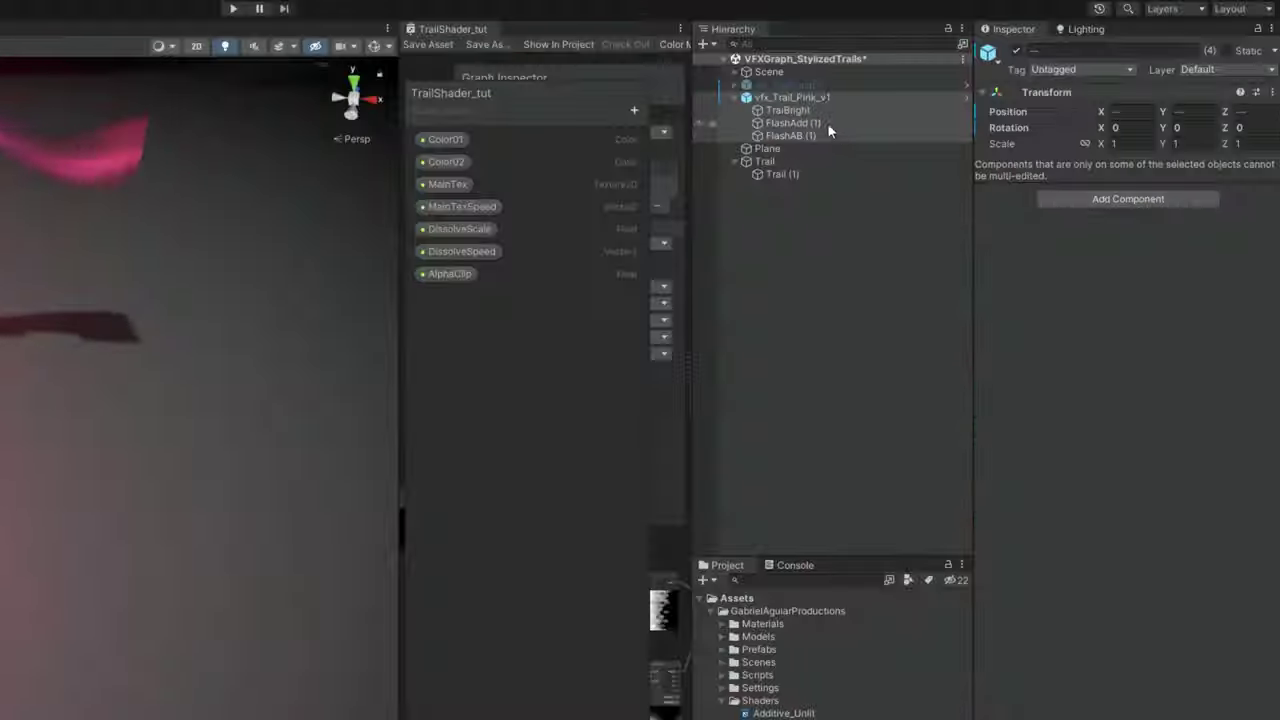
click(816, 124)
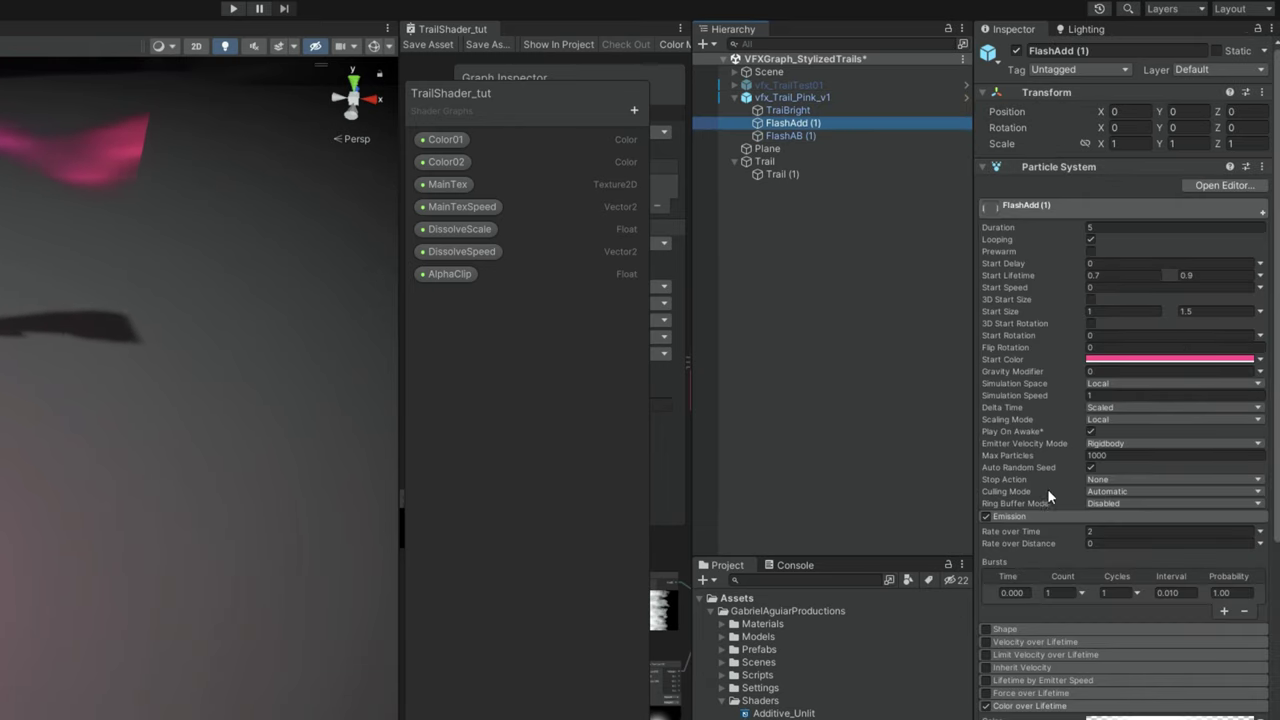
scroll(1036, 522, down, 8)
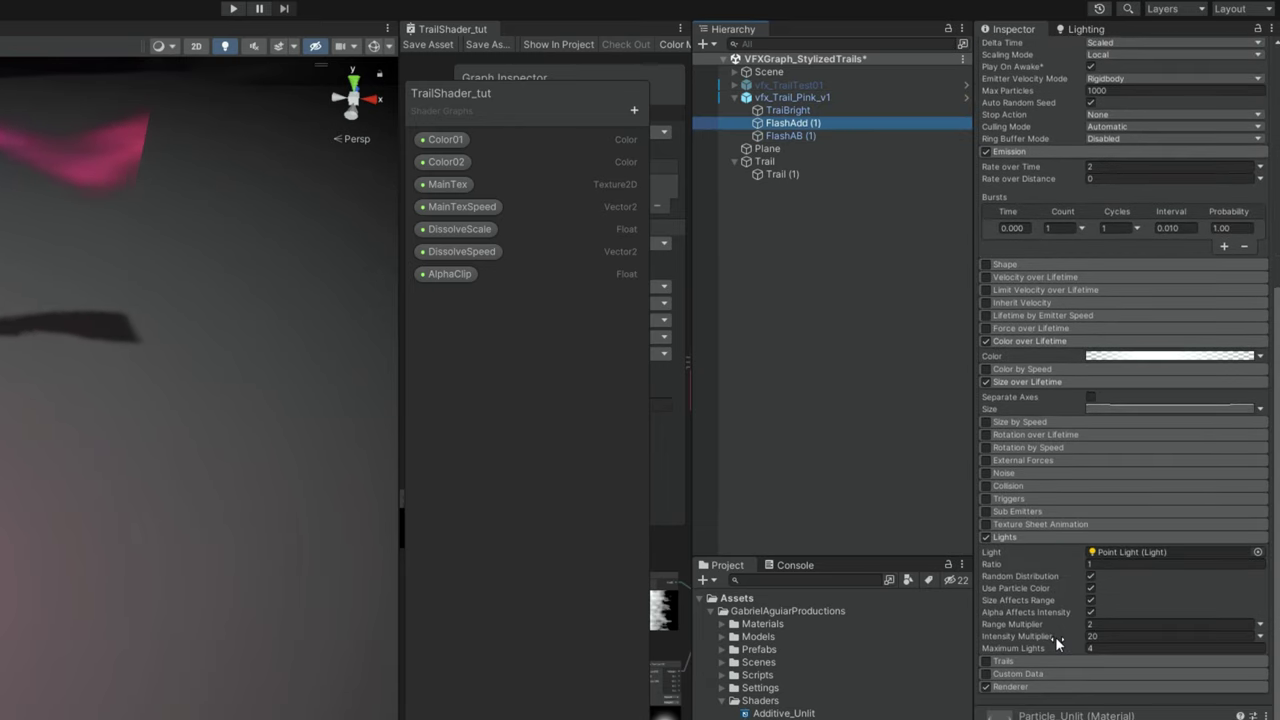
scroll(1120, 450, down, 3)
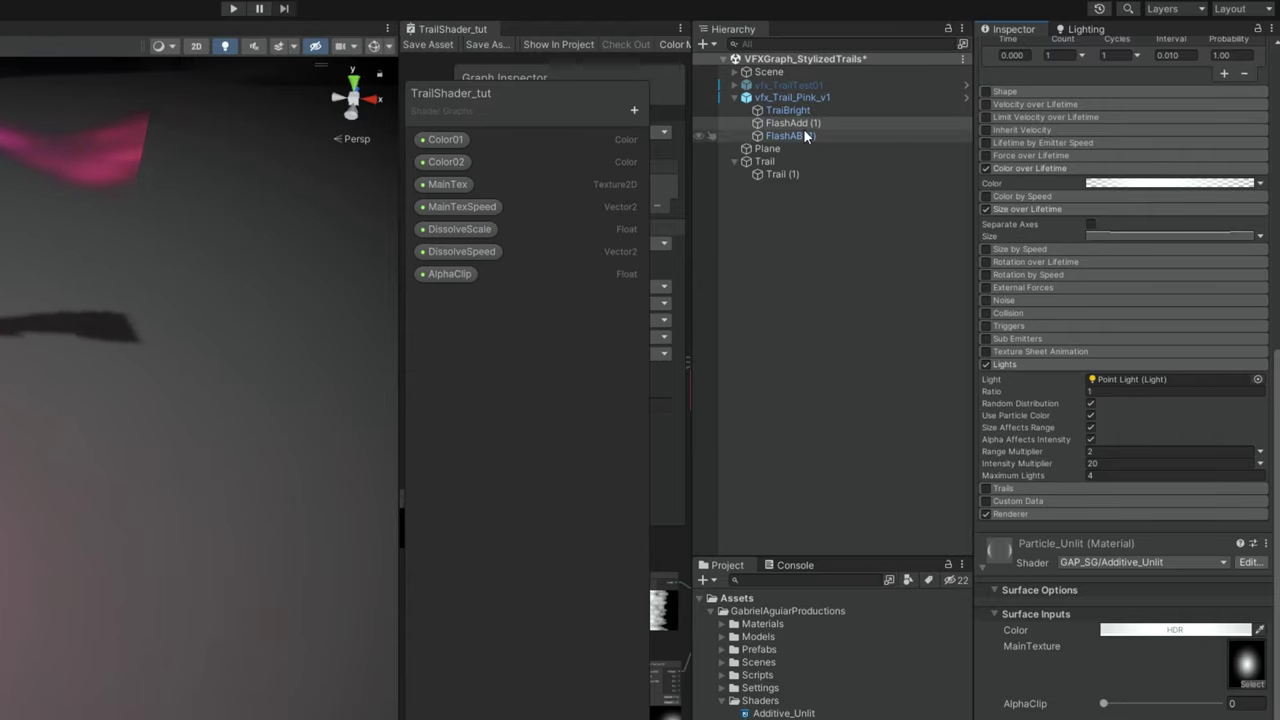
click(785, 135)
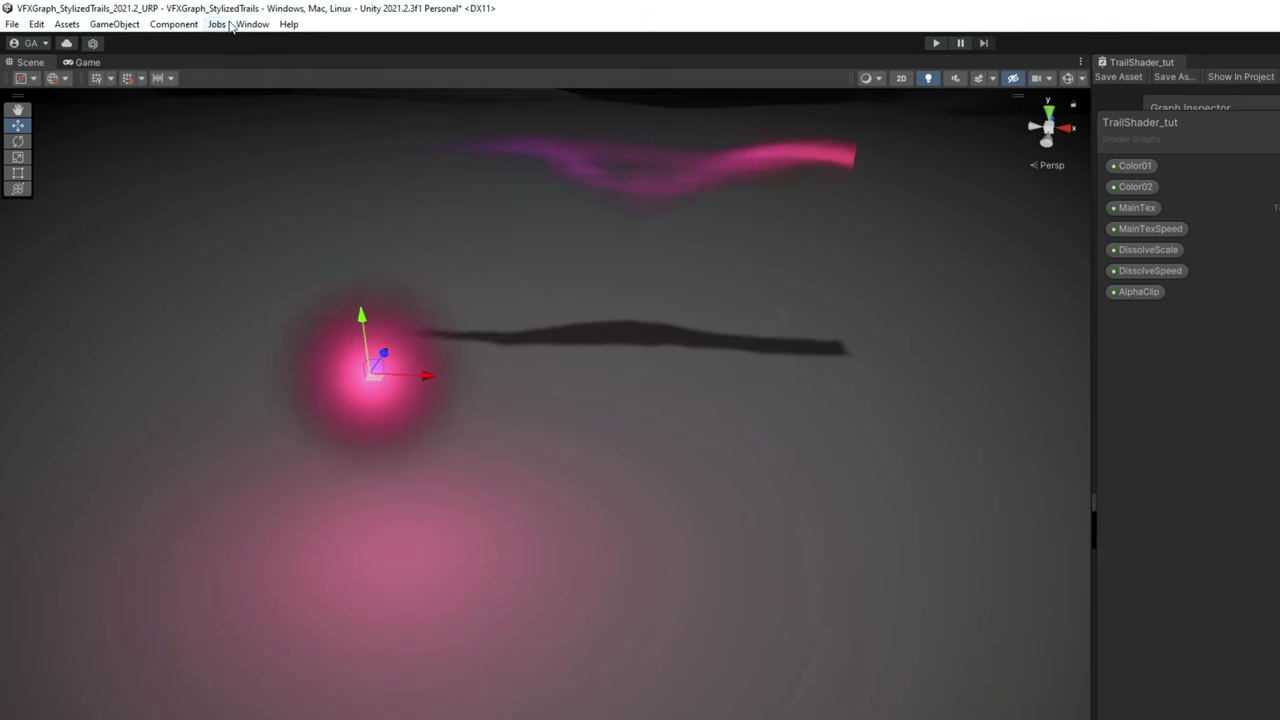
Look up the Visual Effect Graph package in the Package Manager's Unity Registry to check its installation
click(244, 24)
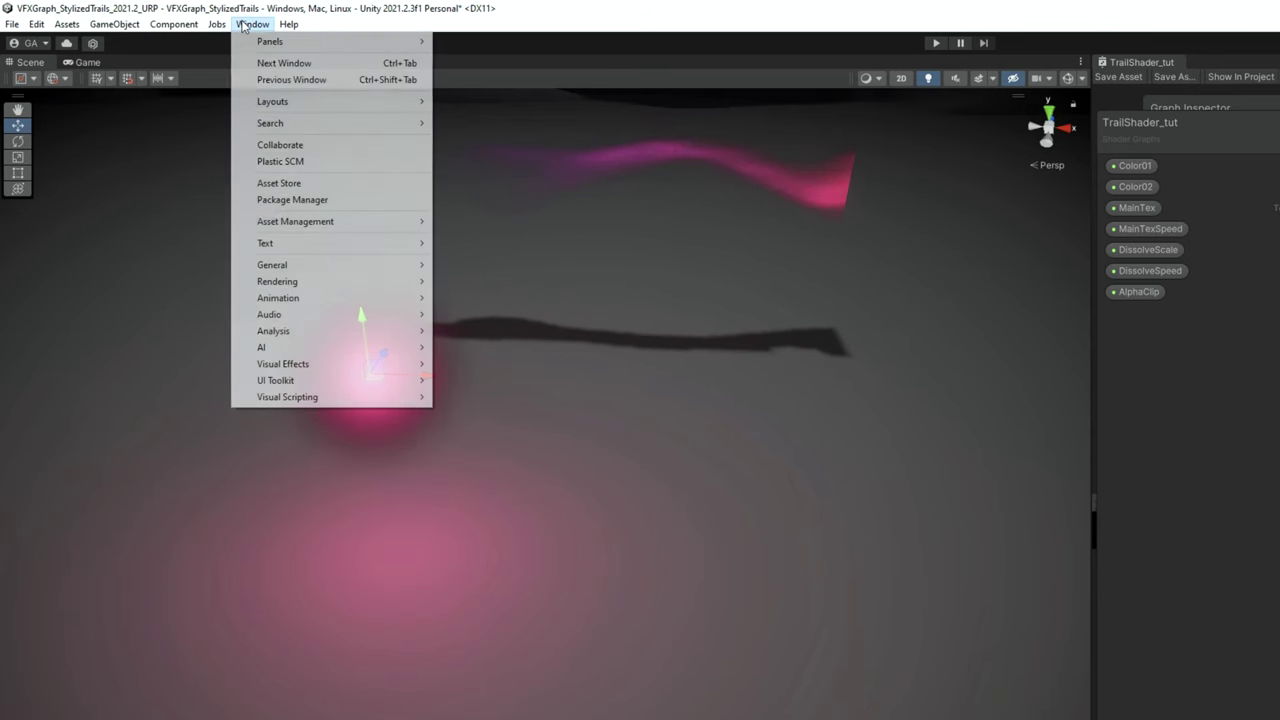
click(326, 200)
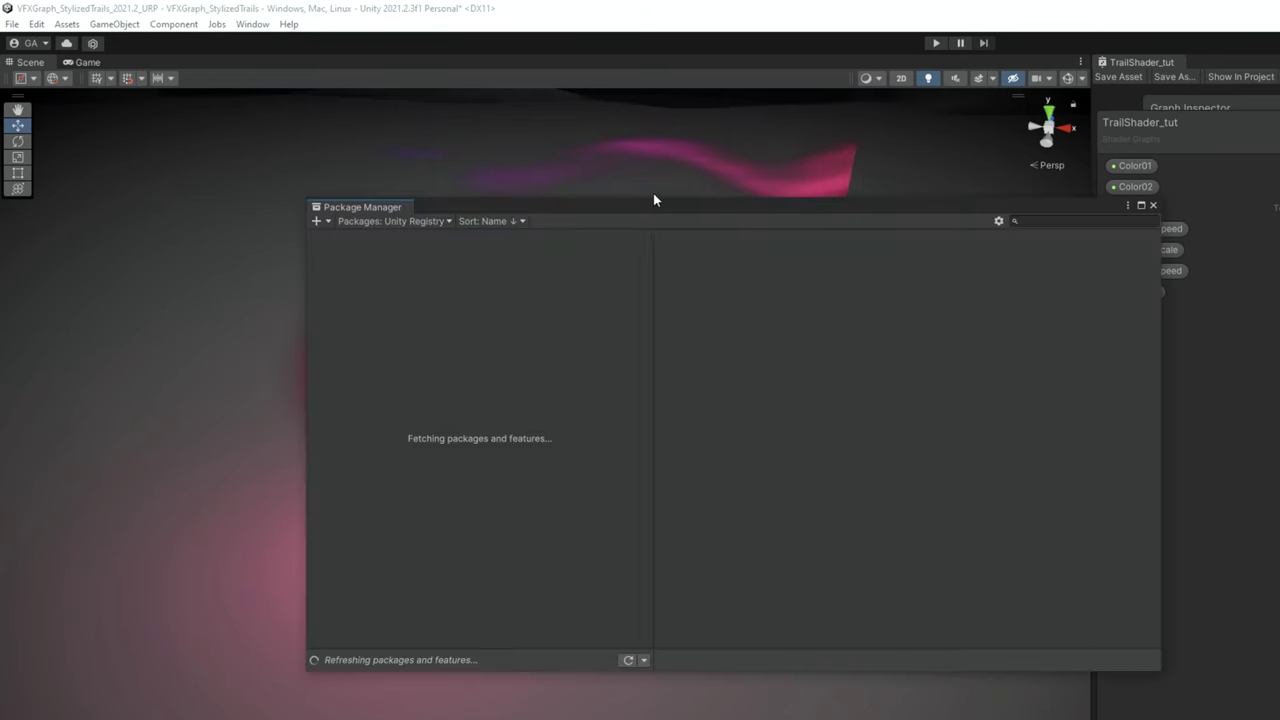
click(440, 222)
scroll(431, 508, down, 5)
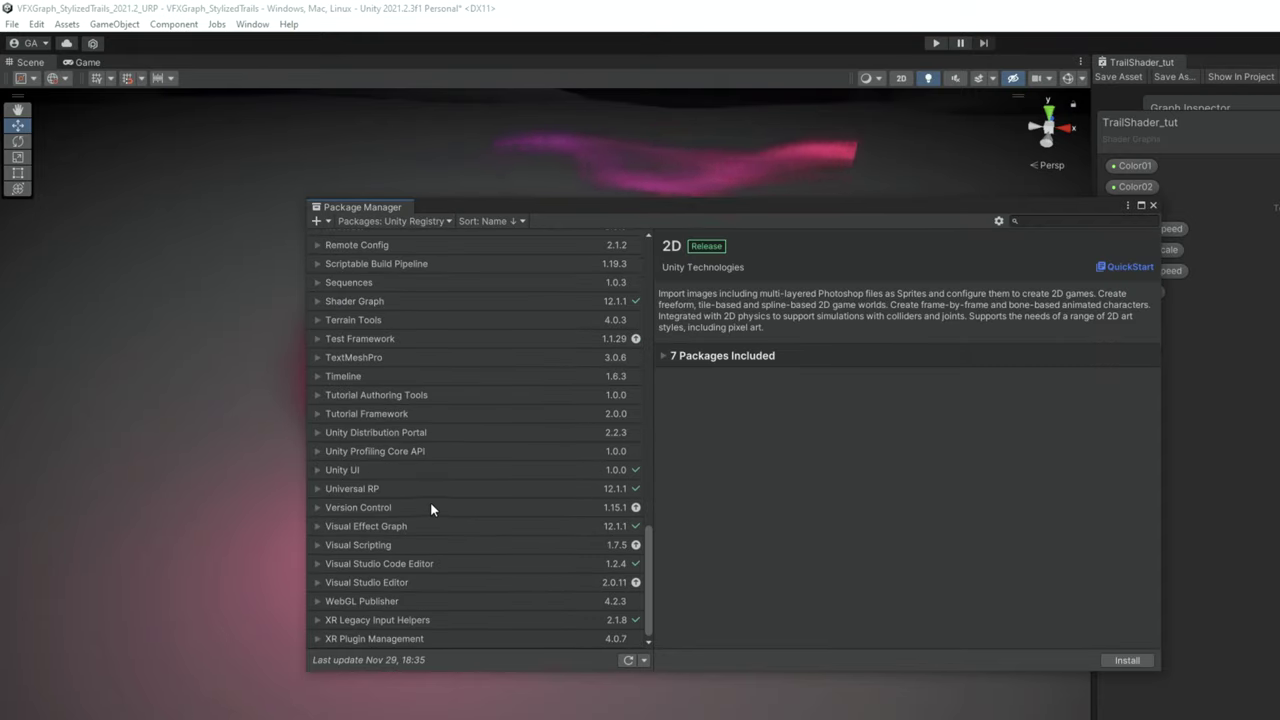
click(404, 528)
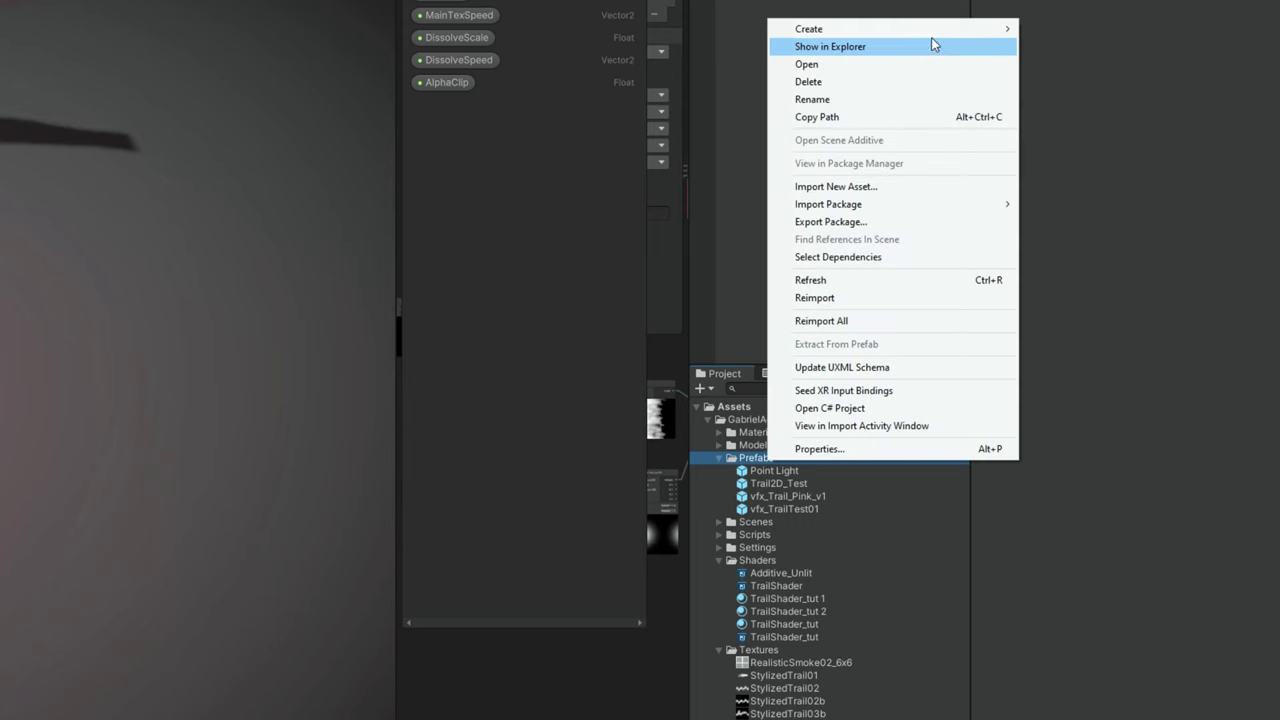
Create a Visual Effect Graph named vfxgraph_TrailParticles_v1 in the Prefabs folder and place it in the scene as a child of Trail
mouse_move(936, 36)
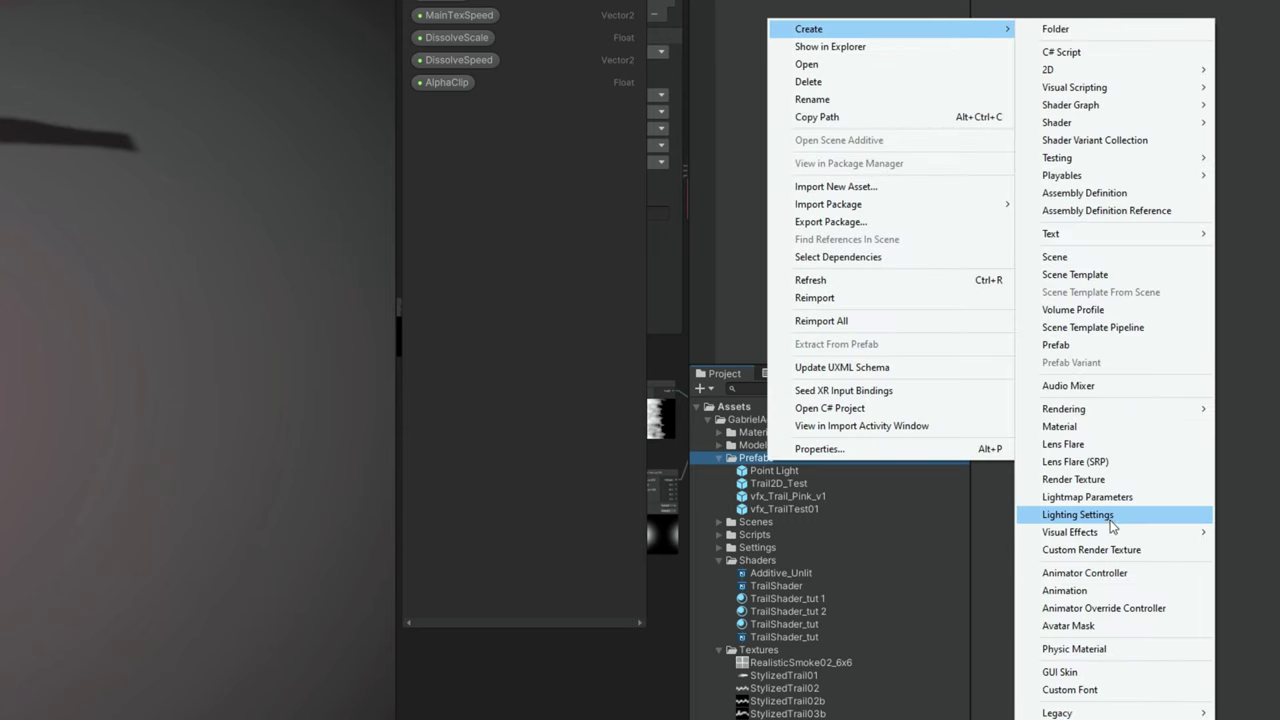
mouse_move(1098, 535)
click(1007, 535)
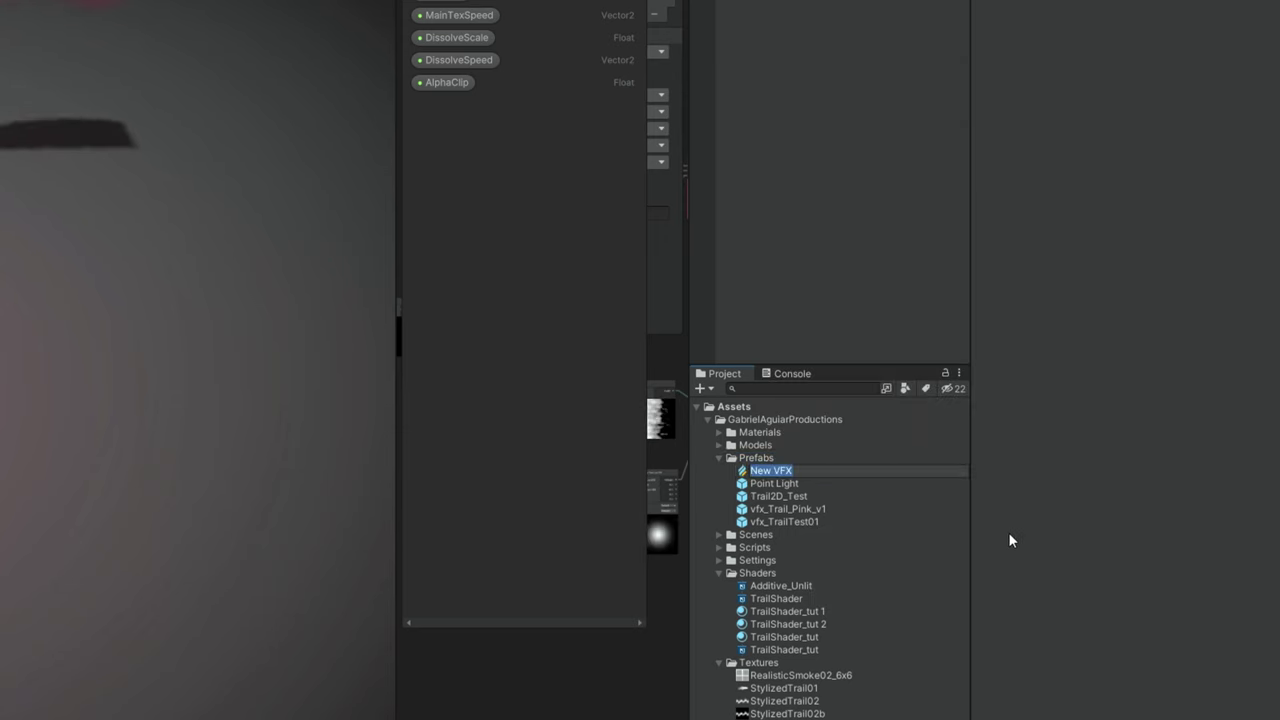
text(TrailParticles_v1)
key(Return)
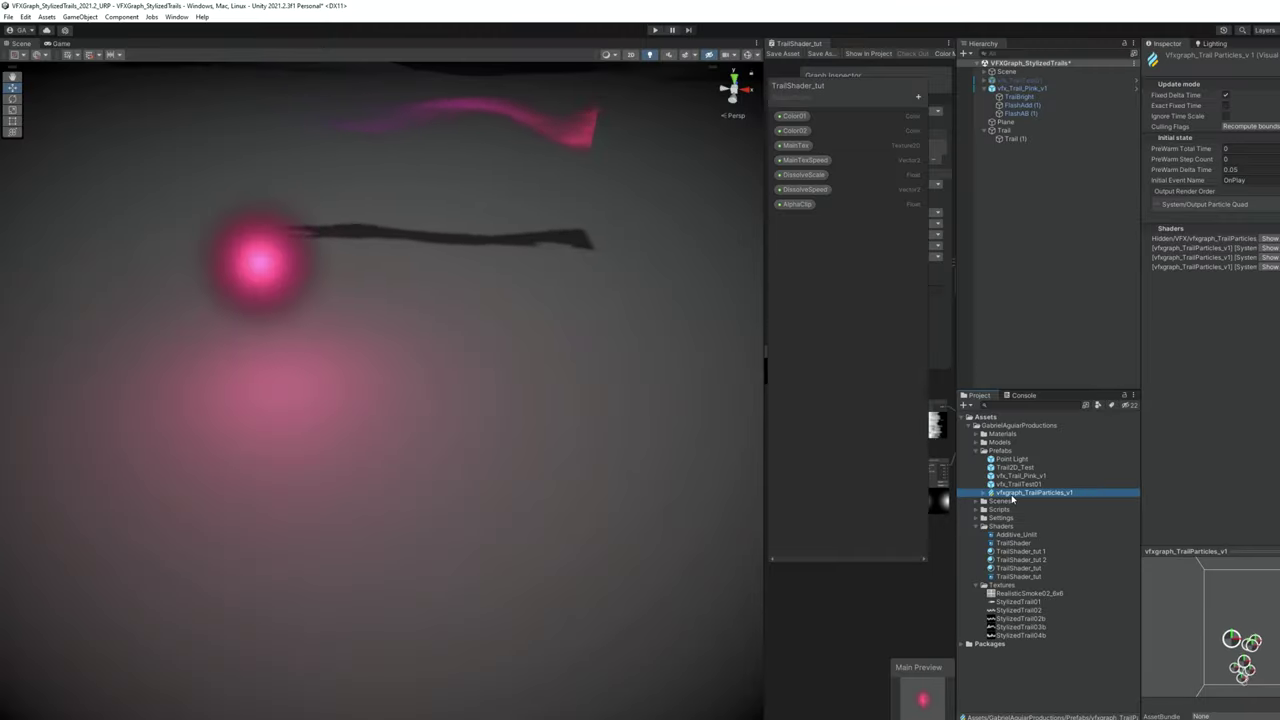
drag(1012, 498, 1004, 131)
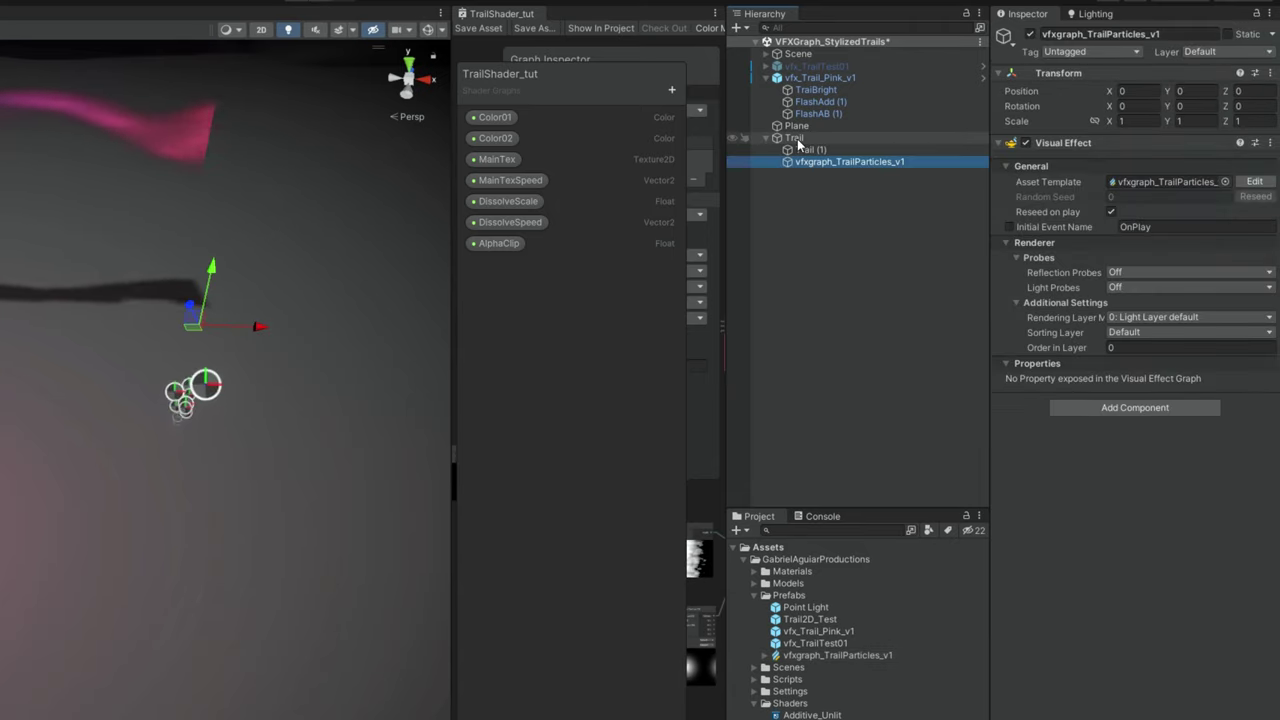
Switch the transform handle position to Pivot and move the parent Trail to preview the attached particles
click(800, 137)
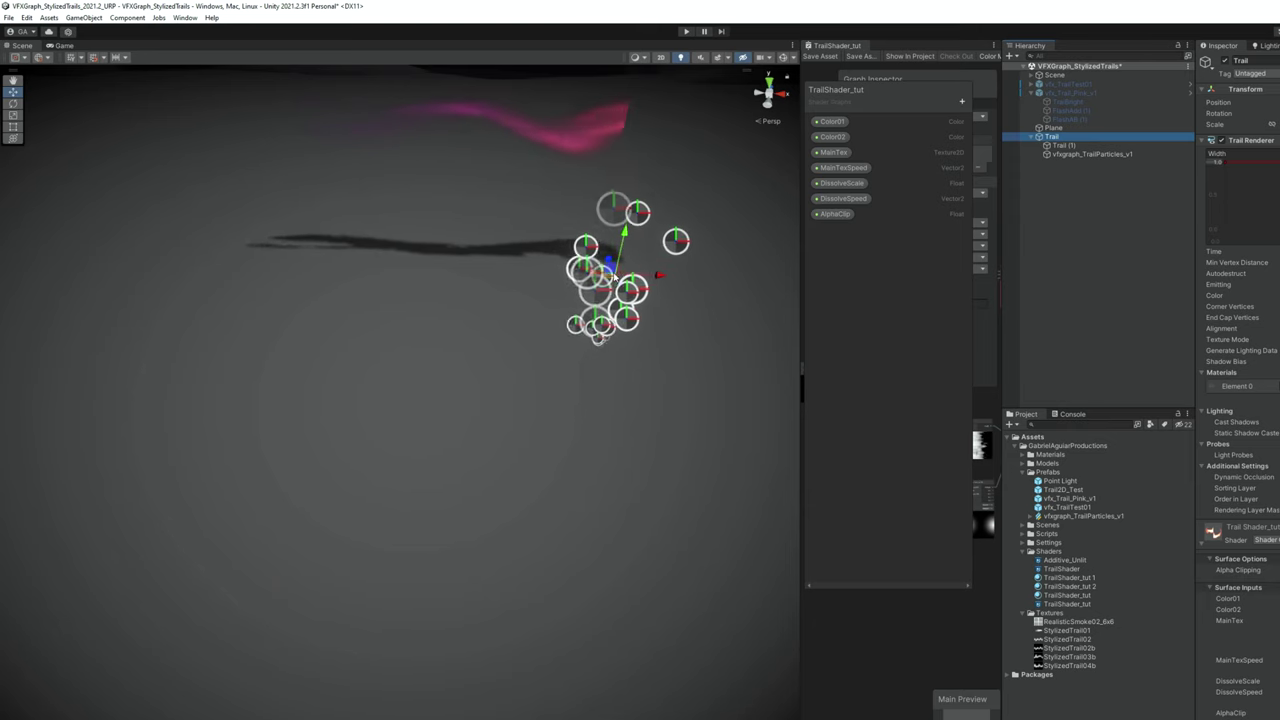
mouse_move(471, 278)
mouse_down()
mouse_move(217, 310)
mouse_move(289, 363)
mouse_up()
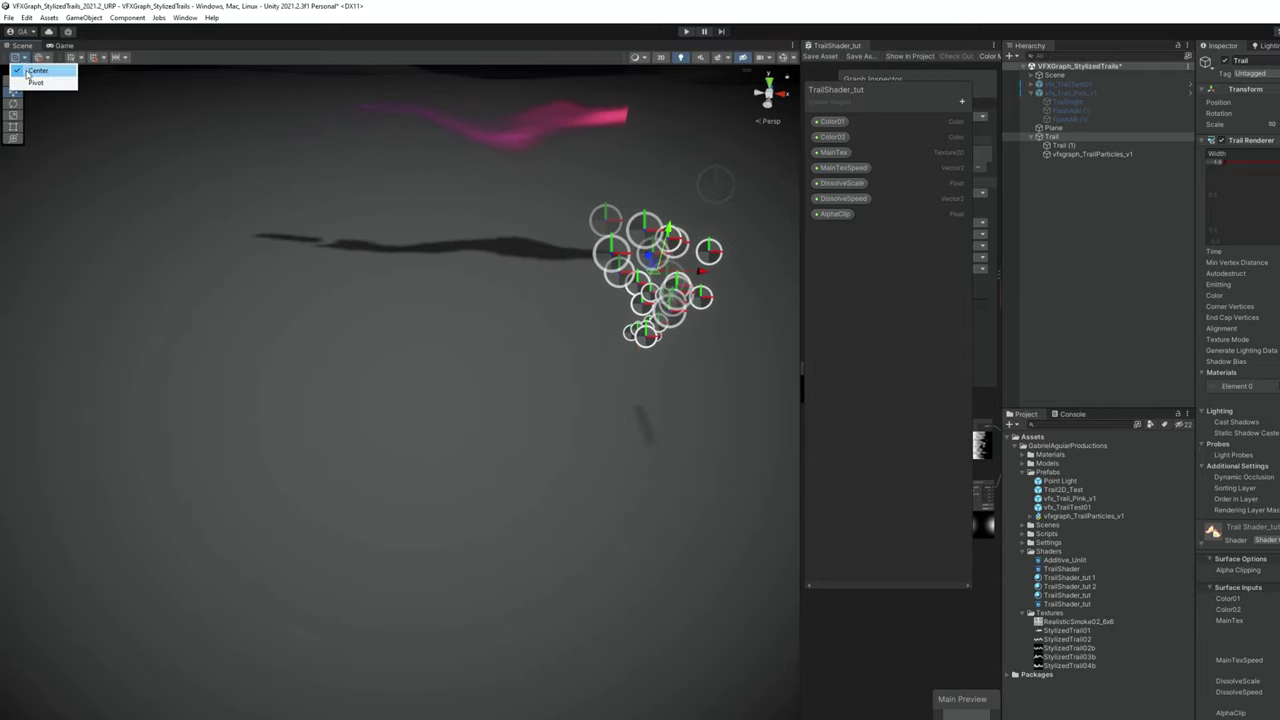
click(27, 72)
mouse_move(634, 337)
mouse_down()
mouse_move(345, 268)
mouse_move(190, 305)
mouse_move(450, 352)
mouse_move(606, 350)
mouse_move(400, 412)
mouse_up()
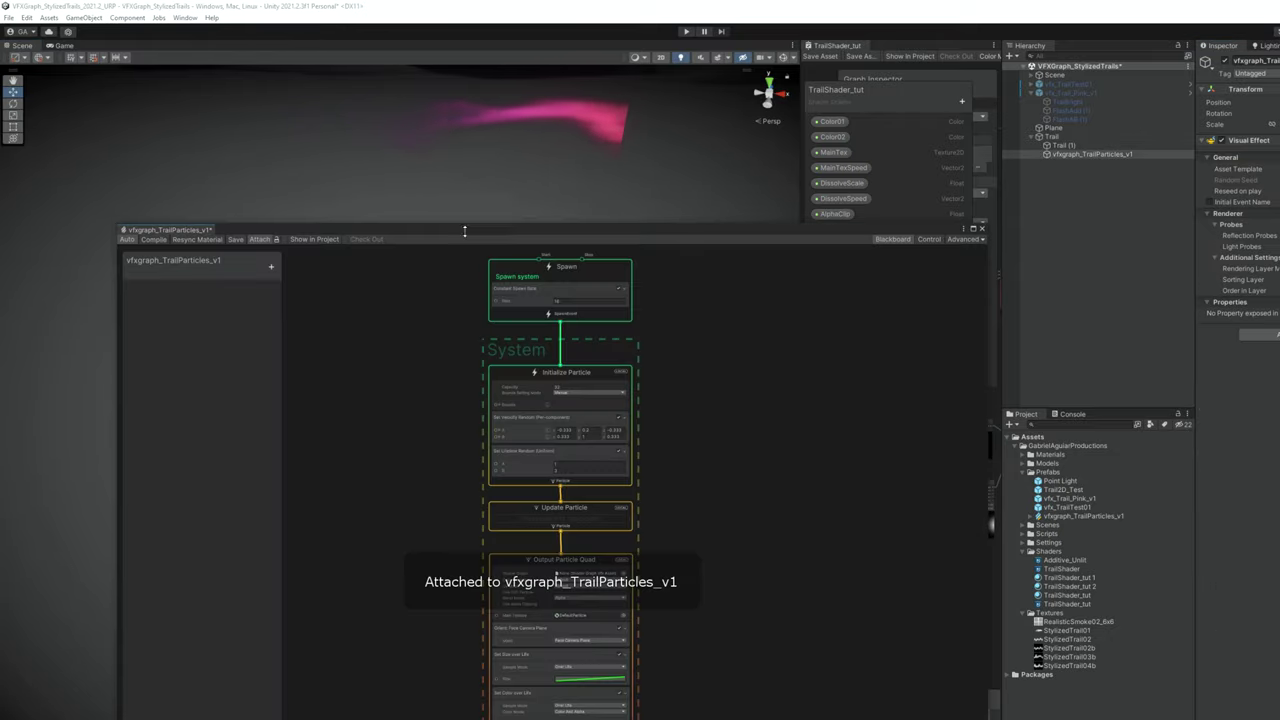
Dock the particle graph window beside TrailShader_tut in a widened pane, and set its constant spawn rate to 8
drag(464, 231, 900, 140)
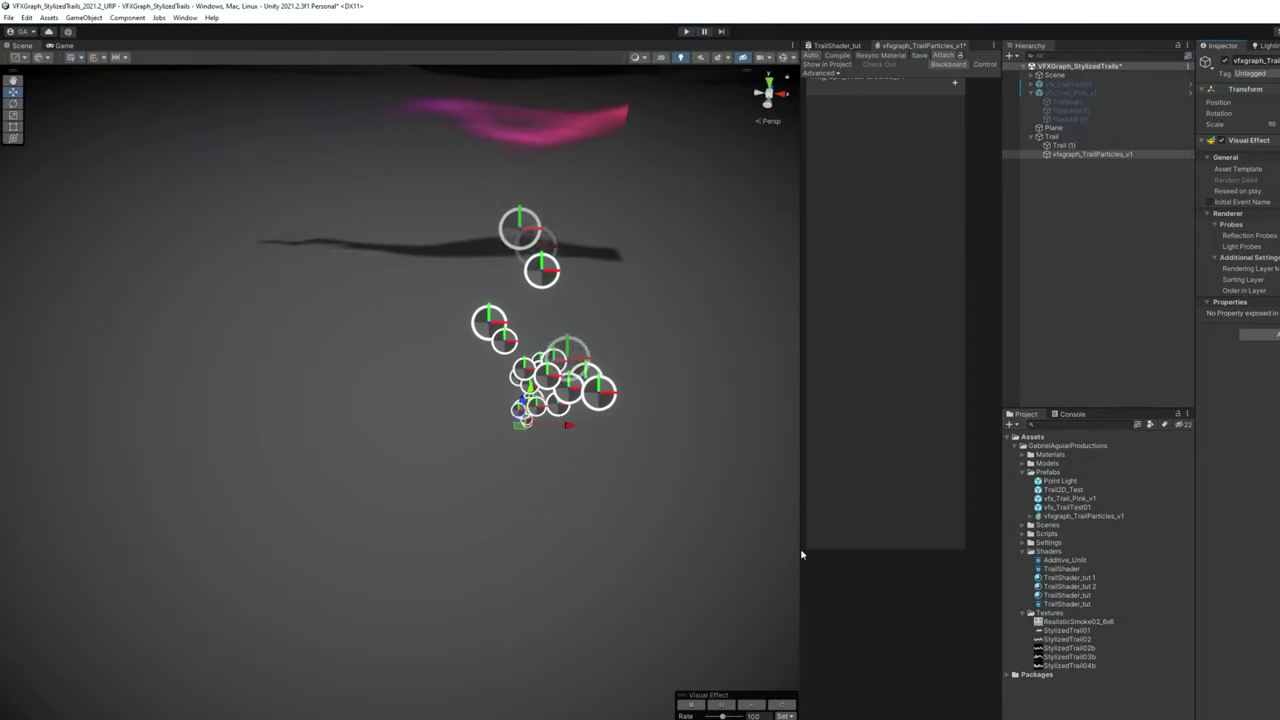
drag(800, 548, 420, 520)
scroll(790, 180, up, 6)
click(798, 219)
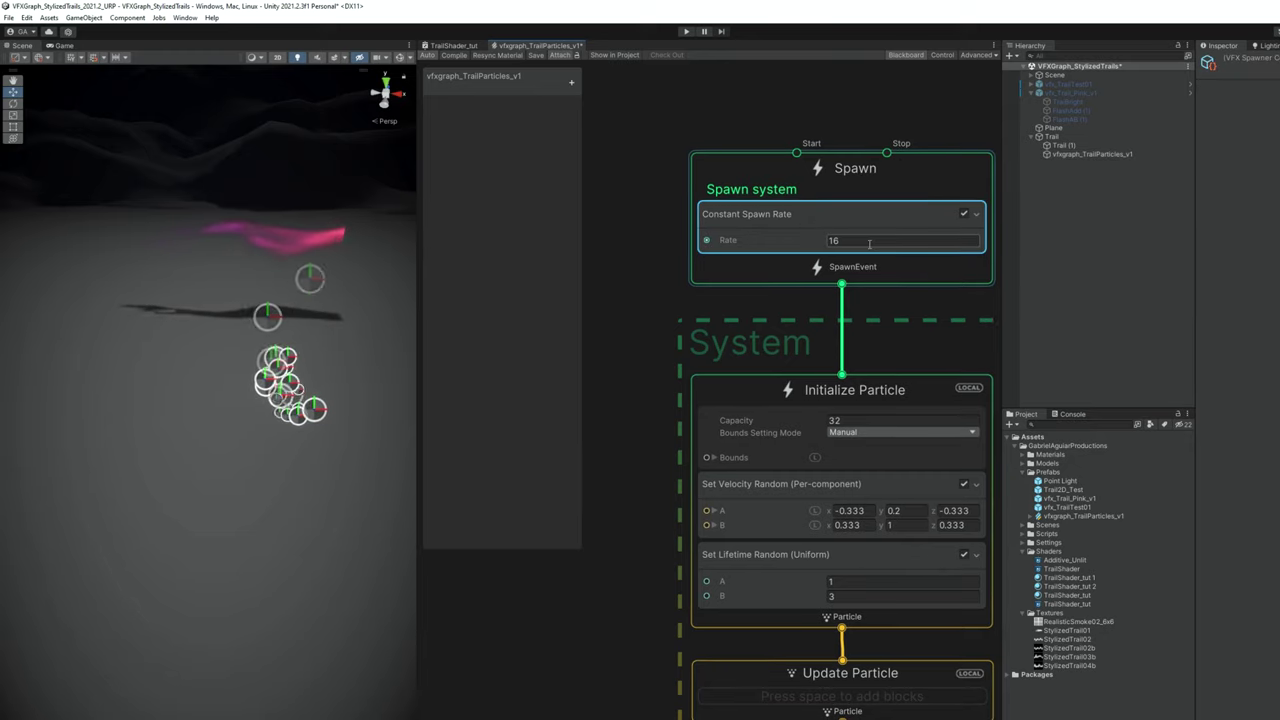
Delete the Set Velocity Random block from Initialize Particle, set the random lifetime's A to 0.4 and adjust B
middle_drag(786, 311, 640, 208)
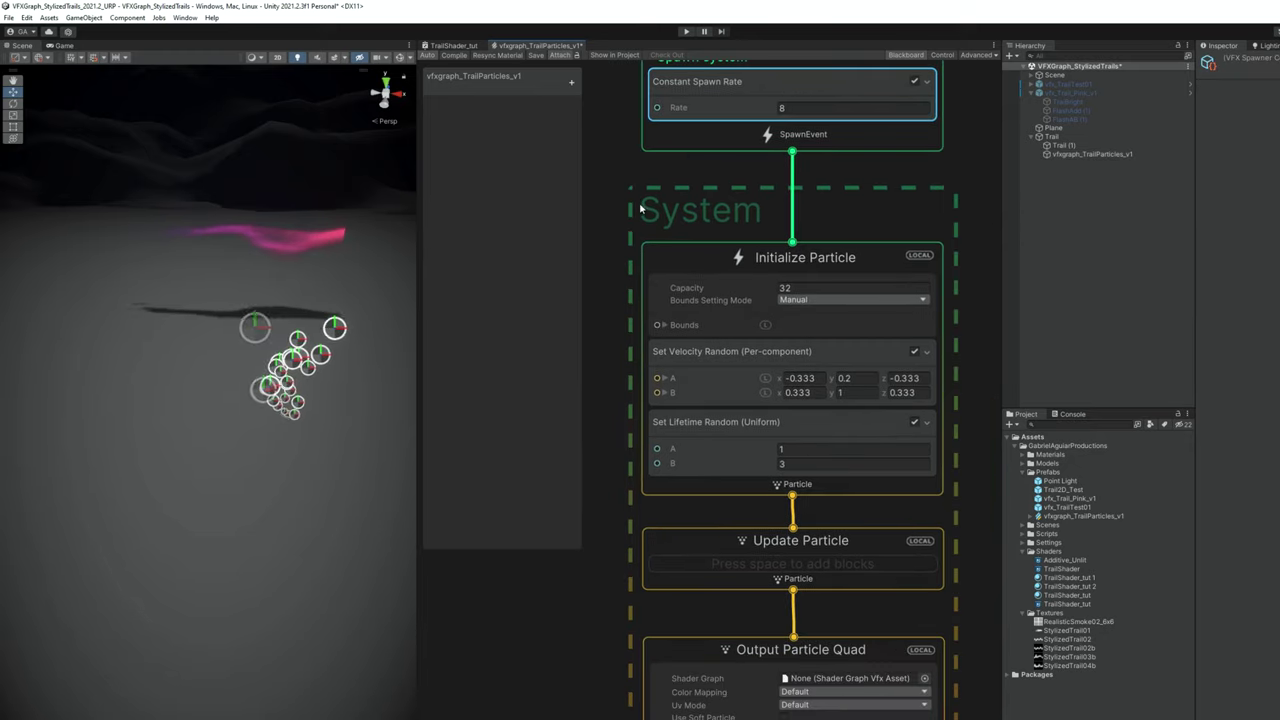
key(Delete)
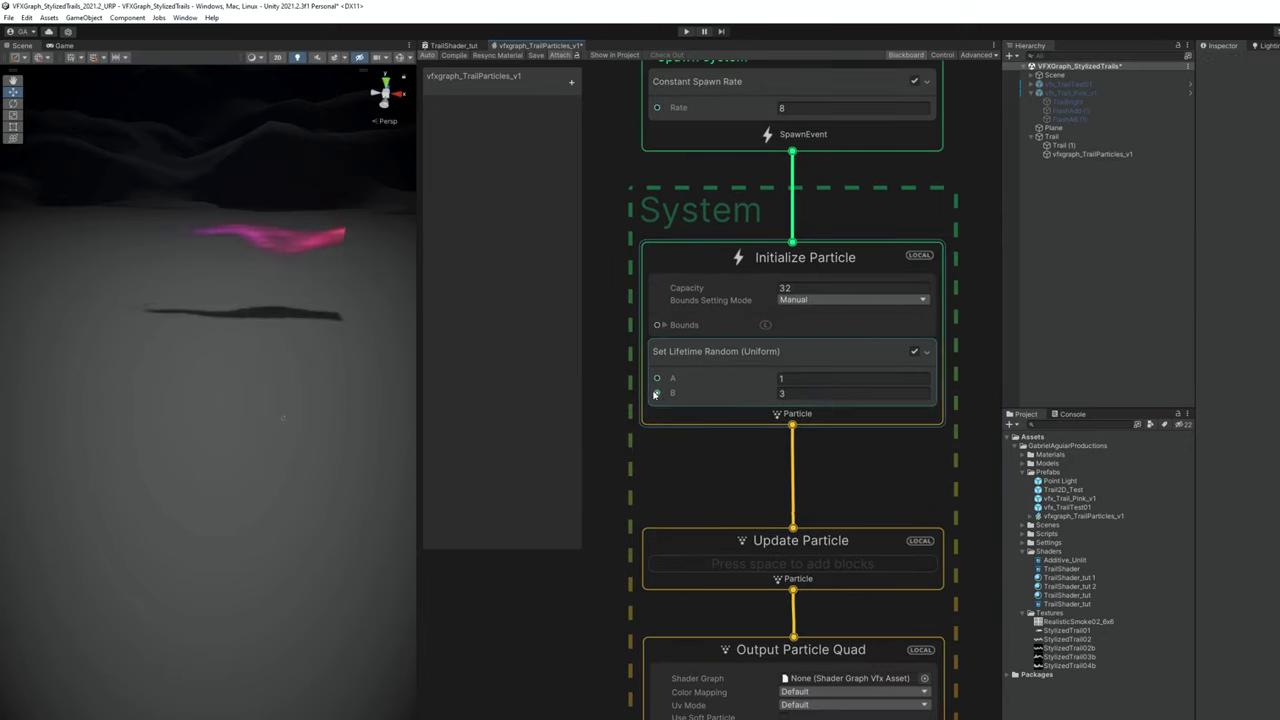
middle_drag(653, 377, 708, 298)
click(858, 304)
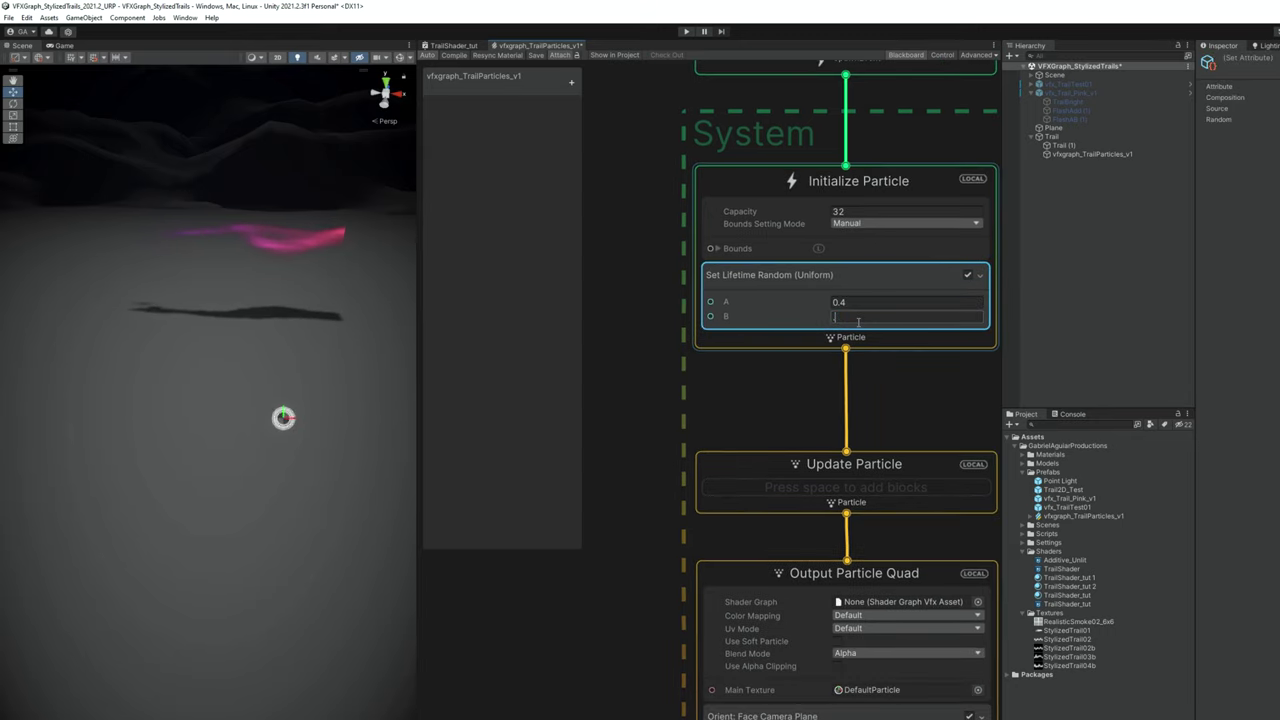
Assign the Default-Particle texture as the Main Texture of the Output Particle Quad
middle_drag(792, 390, 730, 265)
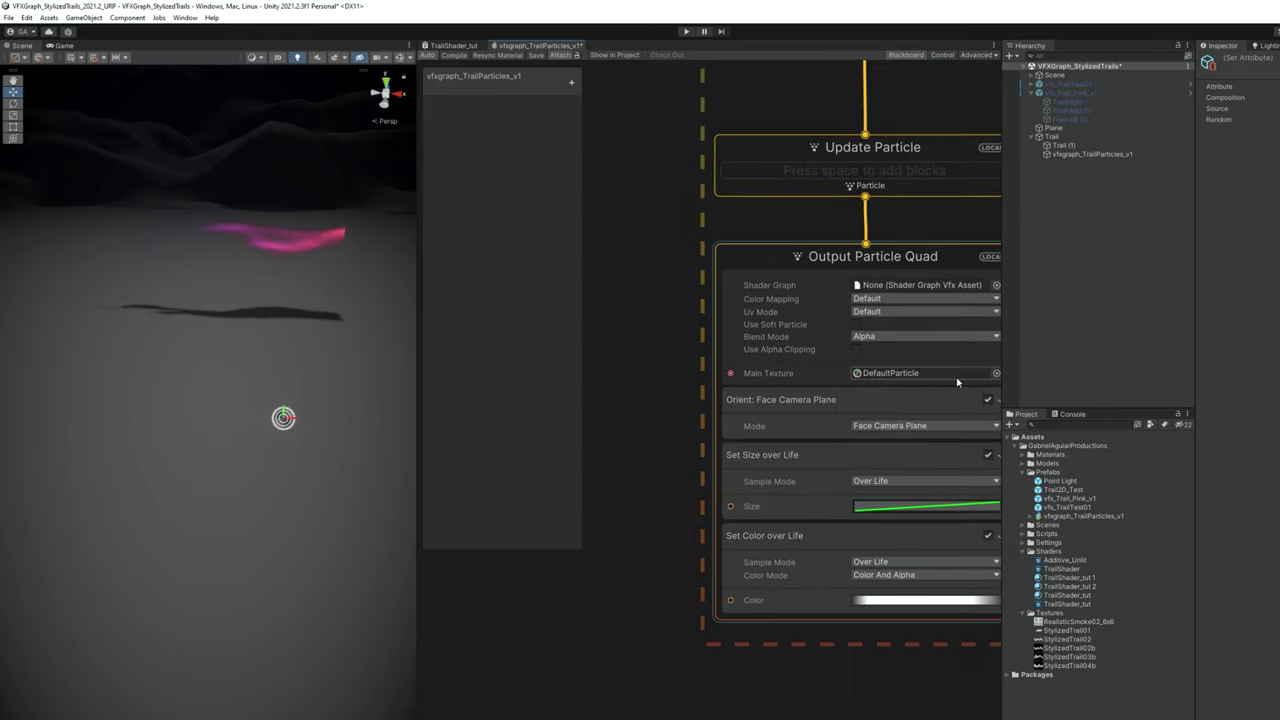
click(996, 373)
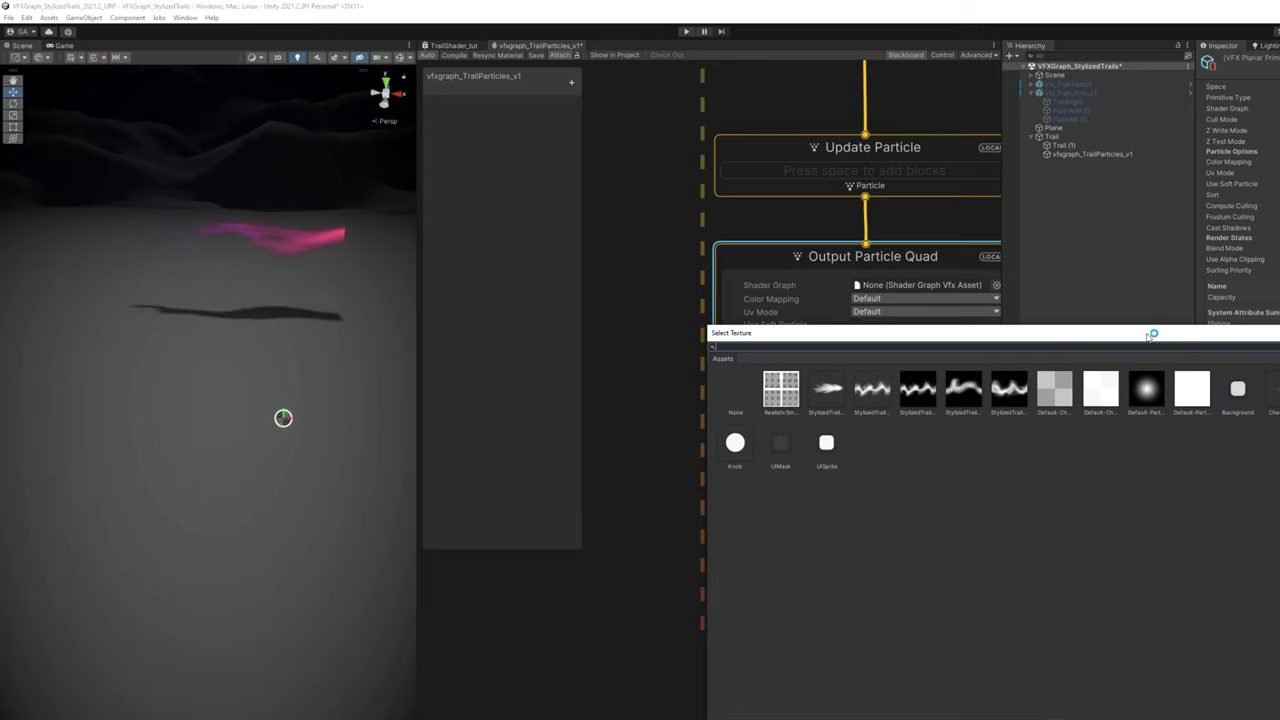
drag(1083, 348, 840, 305)
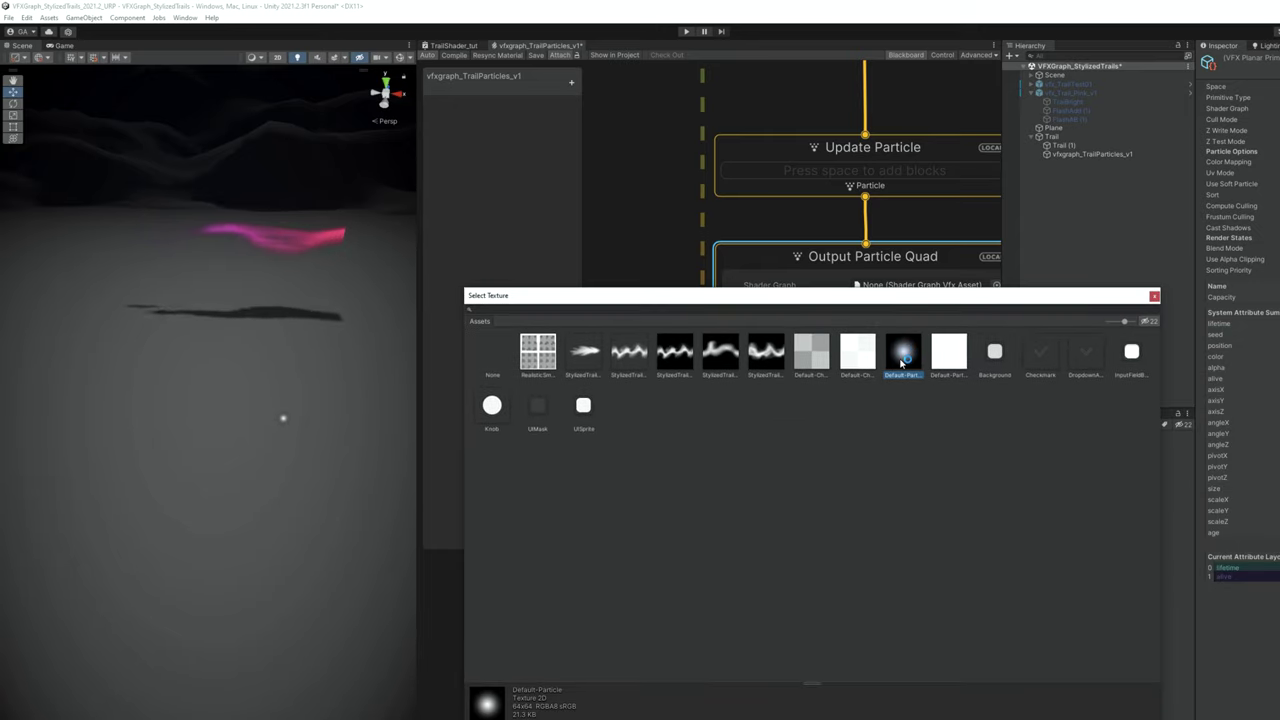
double_click(901, 362)
Add a Set Size block above Set Size over Life in the Output Particle Quad
middle_drag(654, 486, 648, 346)
click(768, 336)
key(space)
text(set)
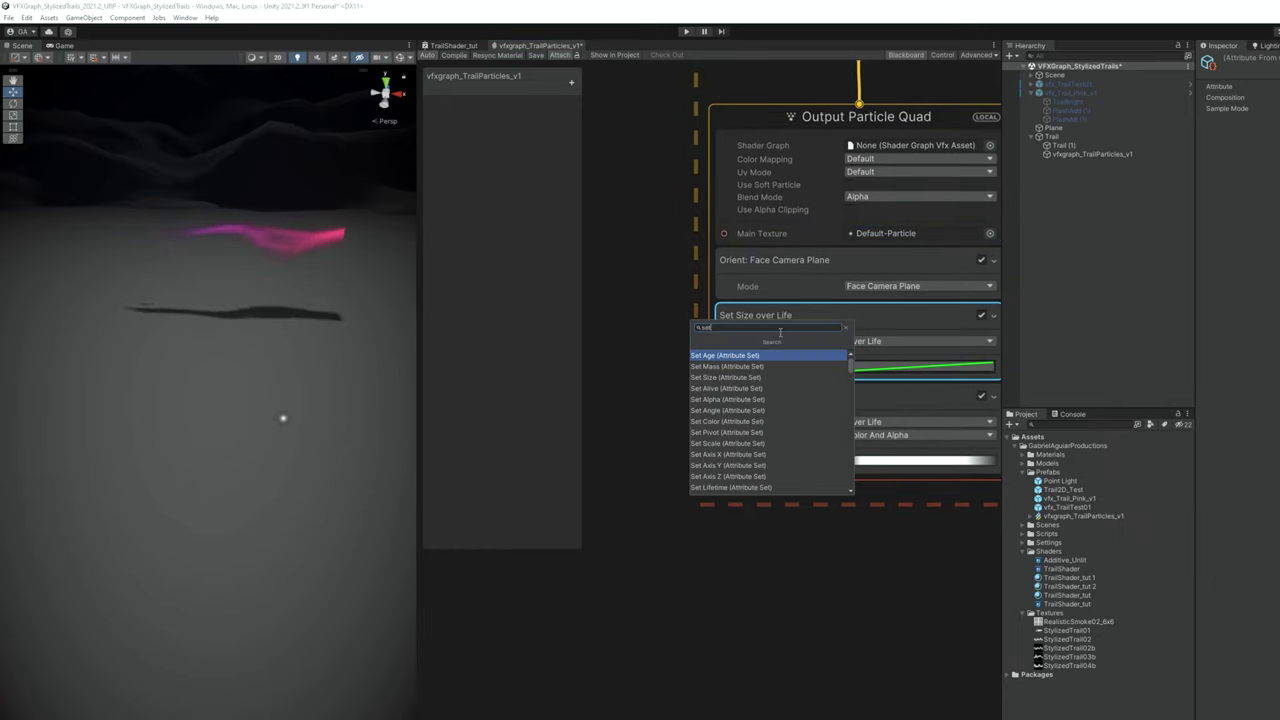
text( siz)
key(Return)
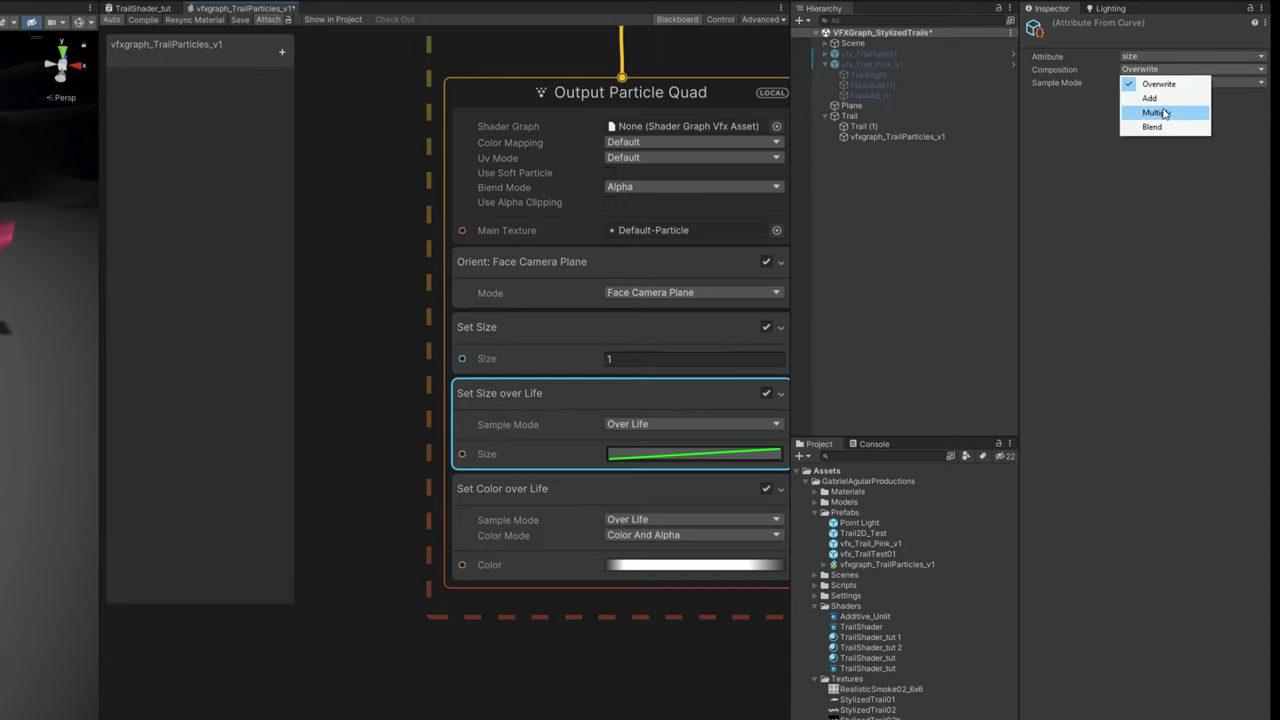
Change the size-over-life block's composition to Multiply and give it a curve falling from big to small
click(655, 455)
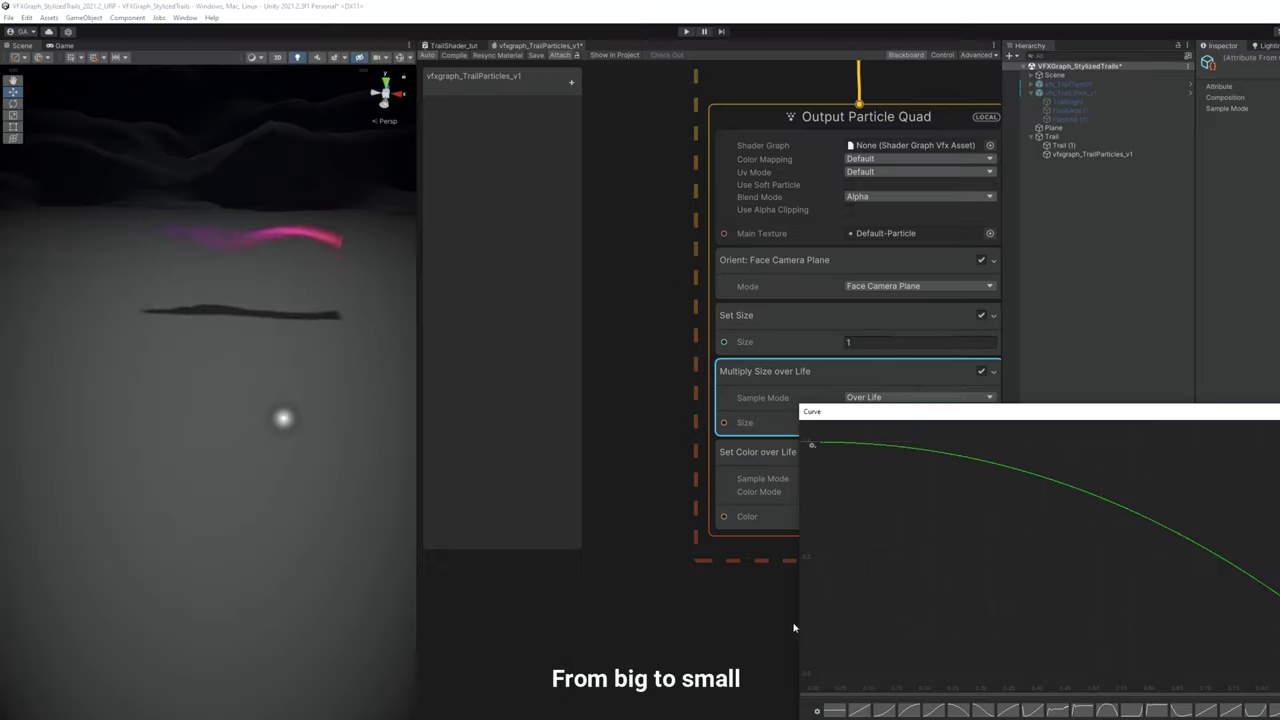
click(373, 547)
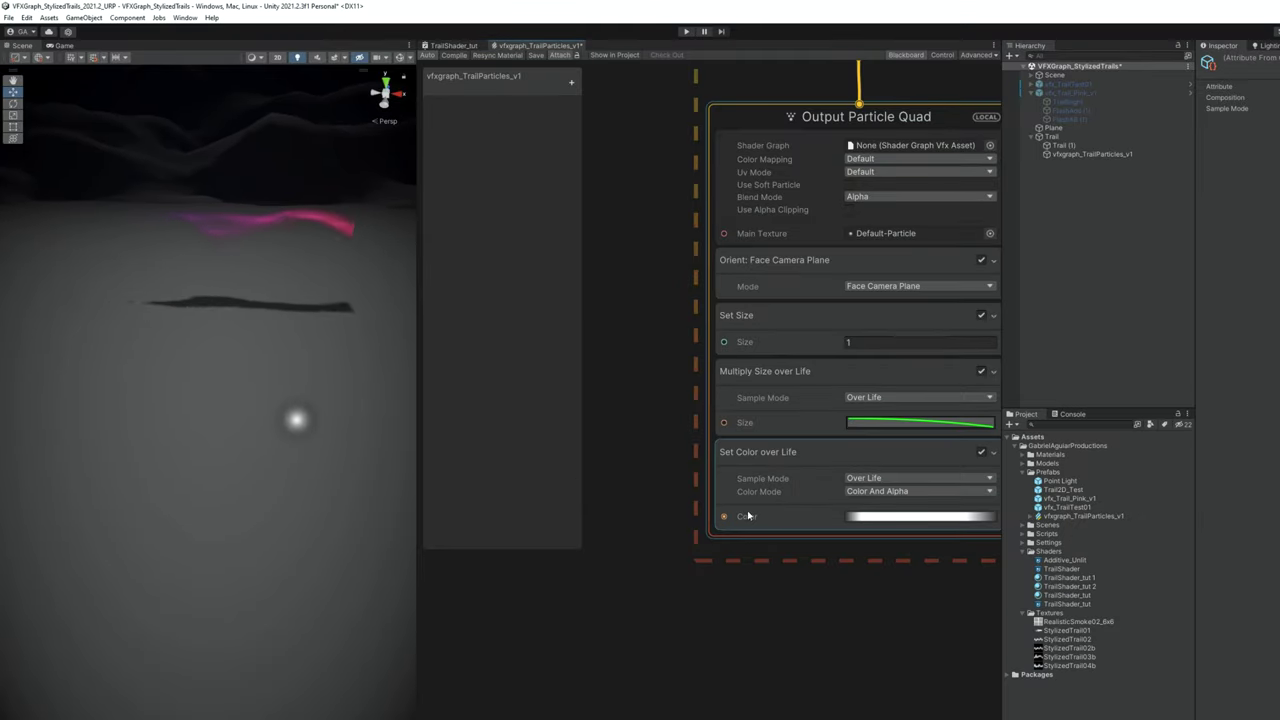
Add a Set Color block above Set Color over Life in the Output Particle Quad
key(space)
text(set col)
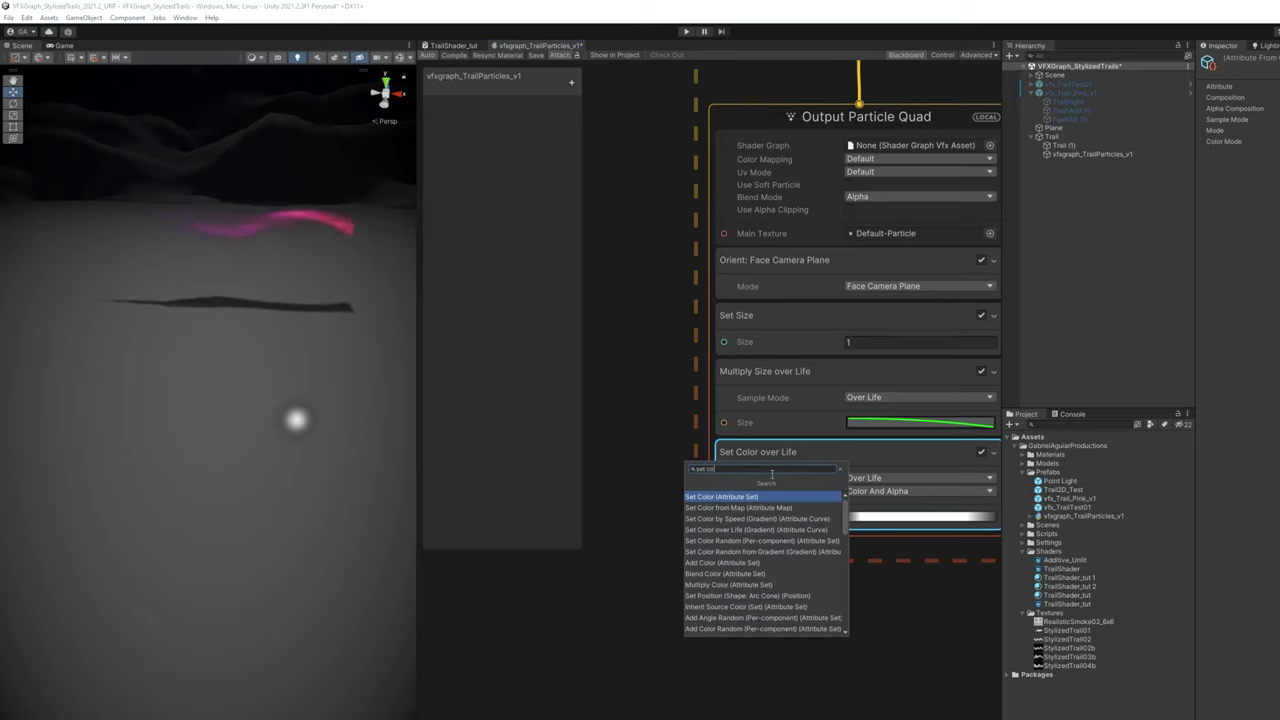
key(Return)
Create an exposed Color property on the particle graph's blackboard
middle_drag(695, 471, 652, 424)
click(570, 82)
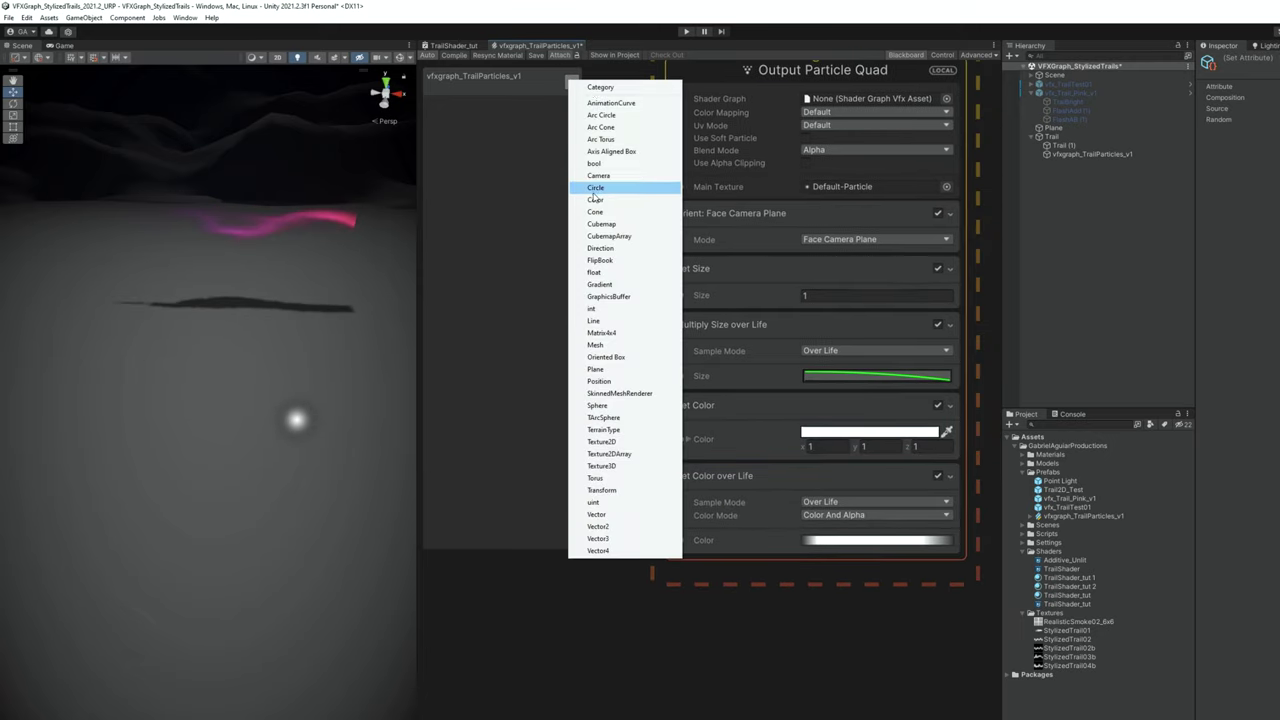
click(594, 199)
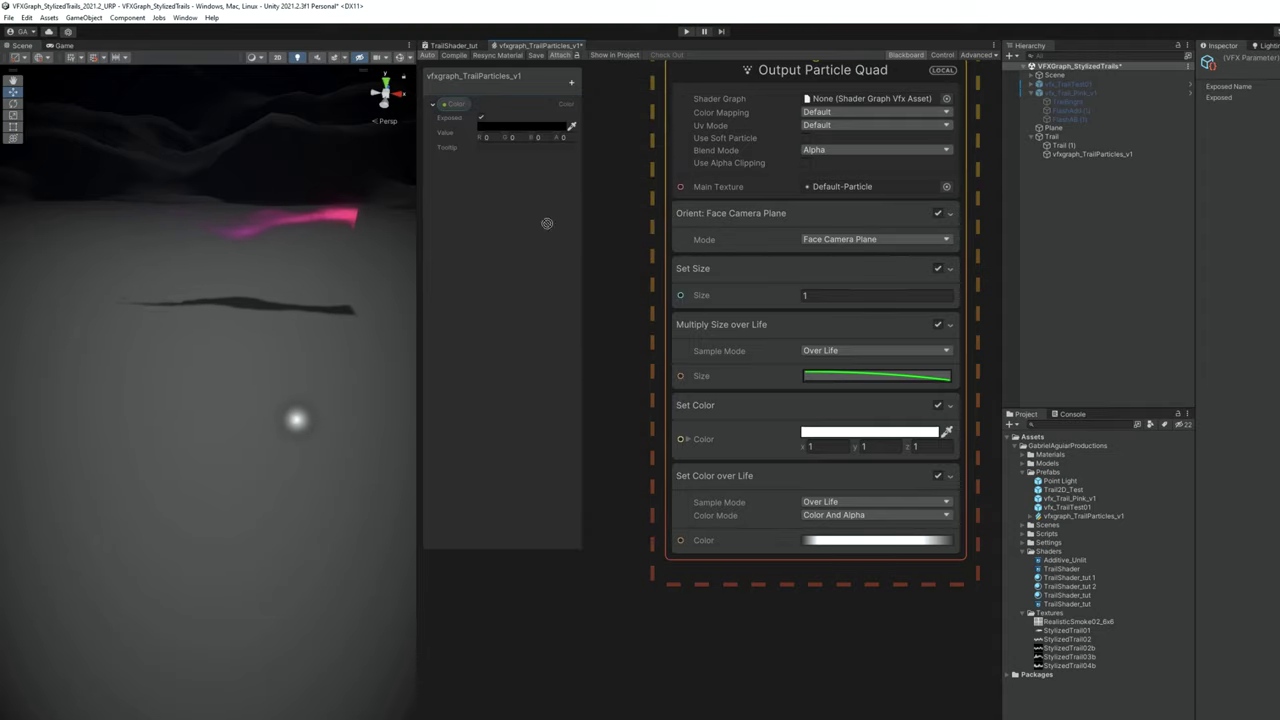
Give the Color property an orange HDR color (H 13, S 88, V 84) at intensity 3.5 and feed it into Set Color
click(518, 121)
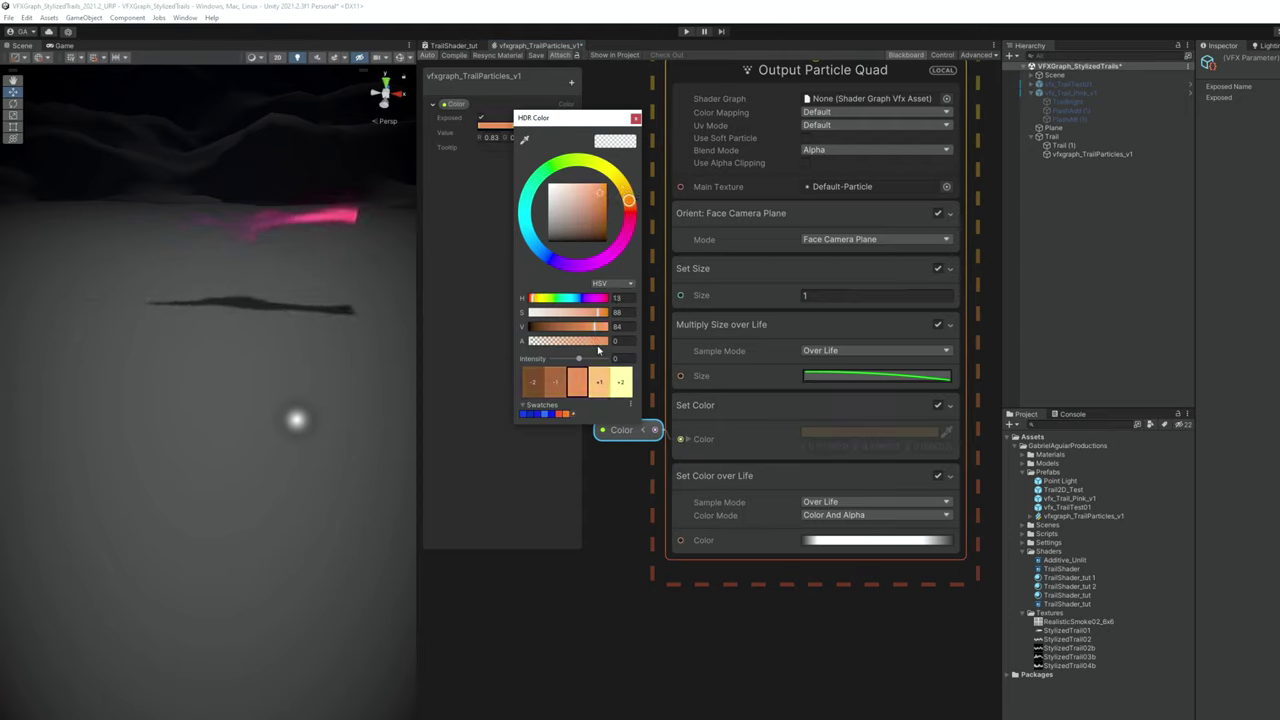
drag(578, 358, 592, 361)
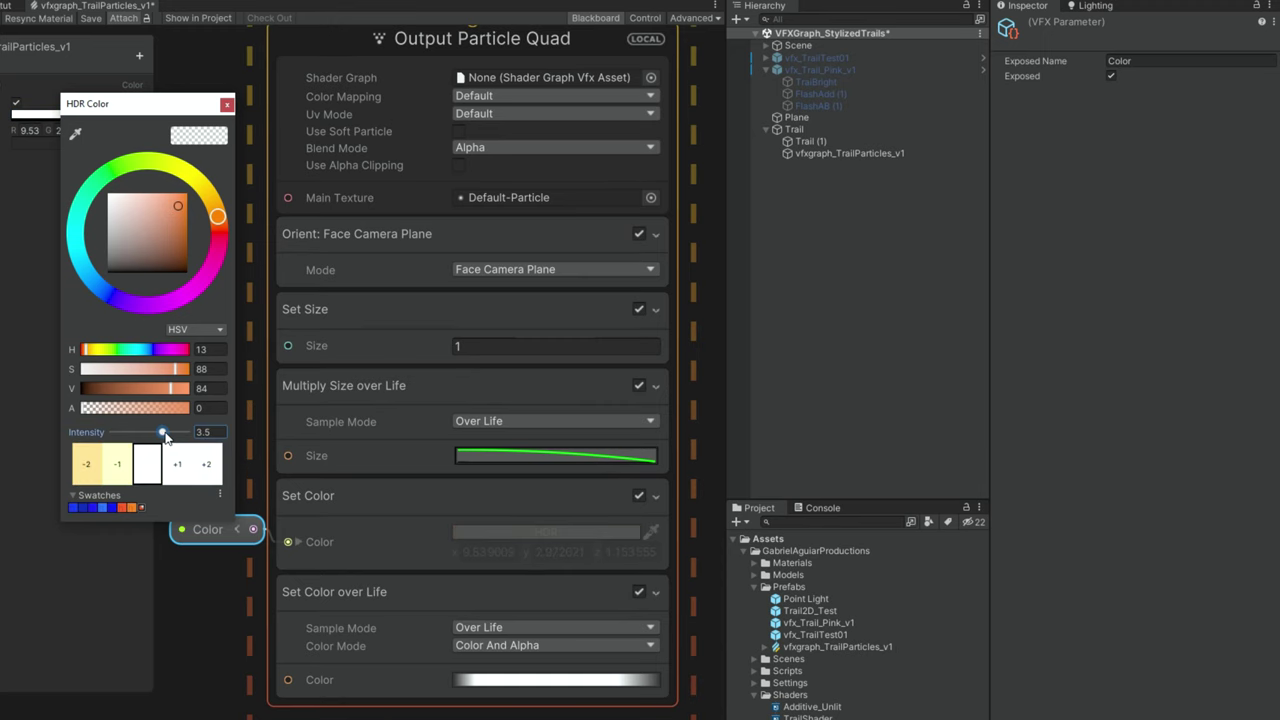
click(321, 606)
Change both the composition and the alpha composition of the Set Color over Life block to Multiply
click(389, 601)
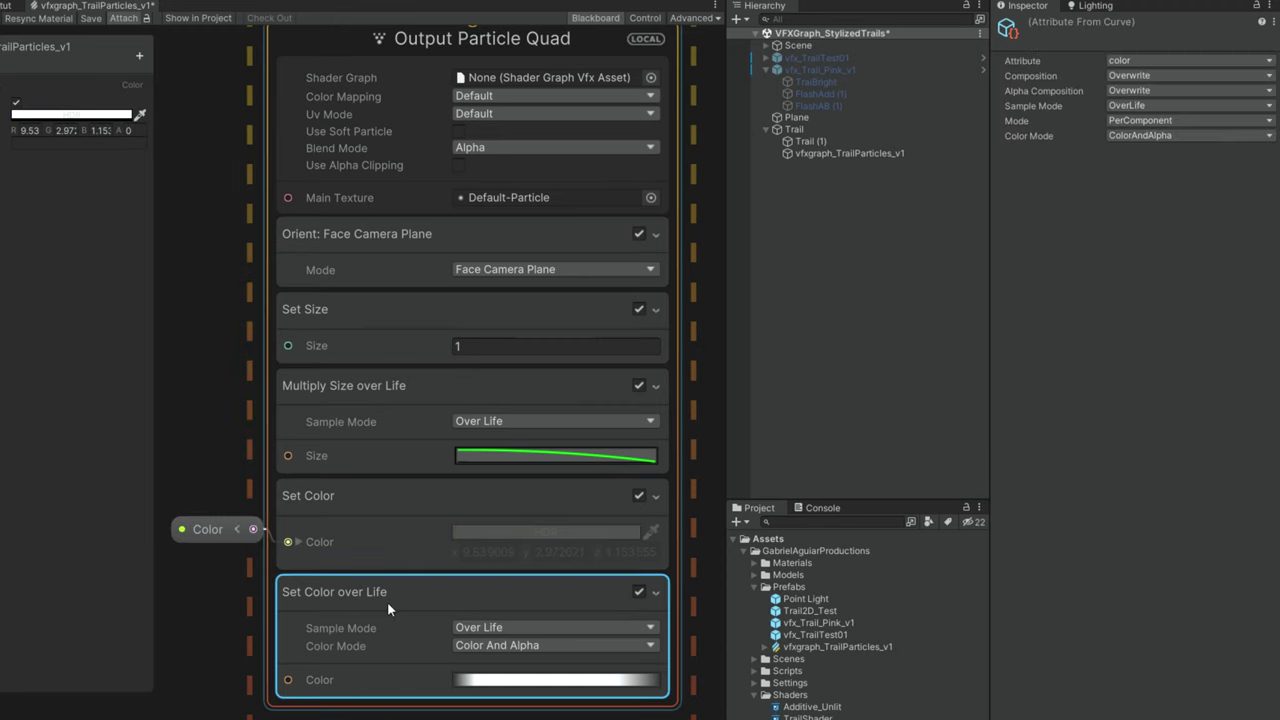
click(1145, 126)
click(1139, 91)
click(1148, 141)
Move the Trail object around an enlarged scene view to preview the orange glow together with the trail
click(793, 129)
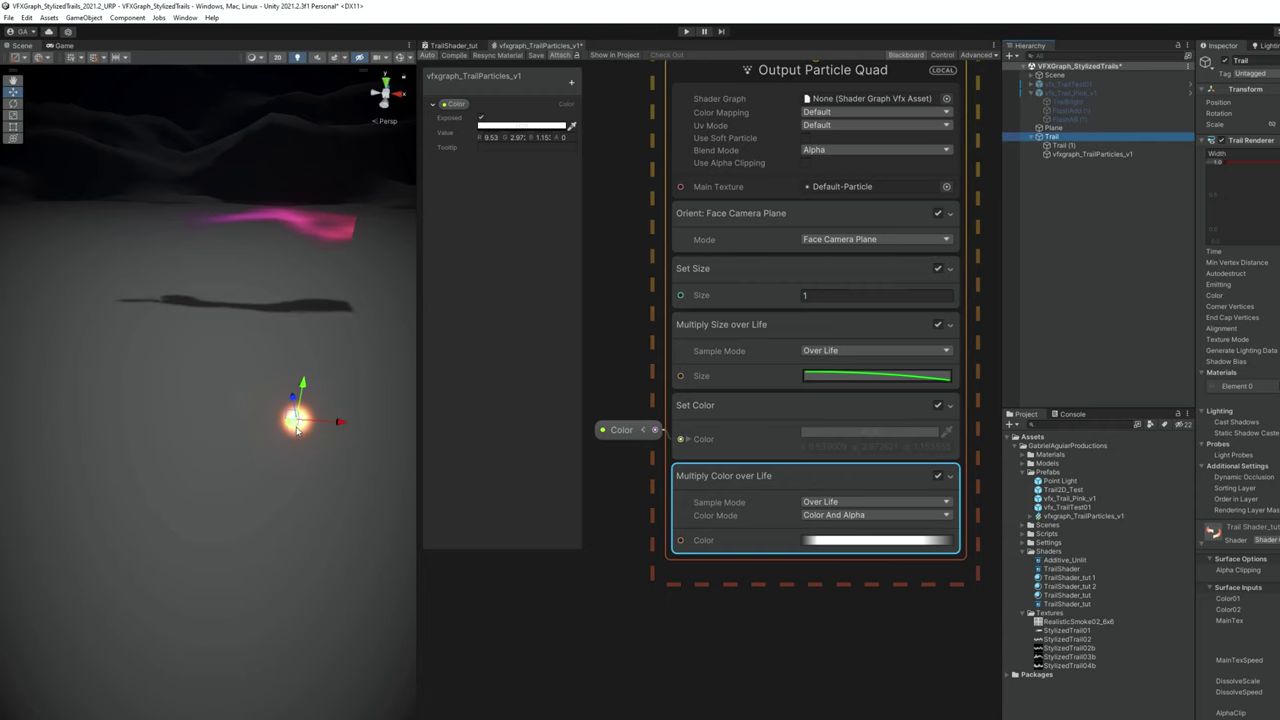
mouse_move(41, 376)
mouse_down()
mouse_move(110, 520)
mouse_move(296, 440)
mouse_move(333, 366)
mouse_move(145, 448)
mouse_up()
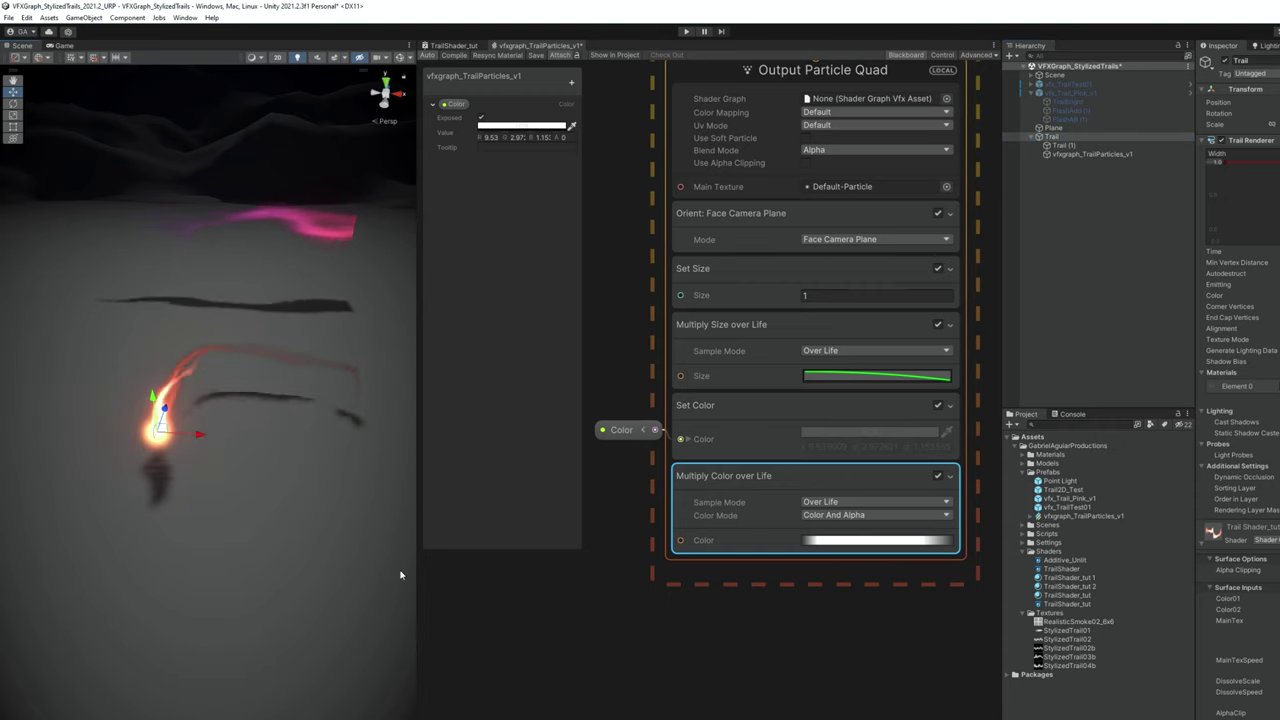
drag(422, 570, 910, 520)
mouse_move(368, 445)
mouse_down()
mouse_move(705, 404)
mouse_move(640, 312)
mouse_move(390, 282)
mouse_move(160, 294)
mouse_move(150, 418)
mouse_move(420, 451)
mouse_move(666, 380)
mouse_move(629, 271)
mouse_move(424, 253)
mouse_move(200, 282)
mouse_move(114, 386)
mouse_move(229, 474)
mouse_move(450, 522)
mouse_up()
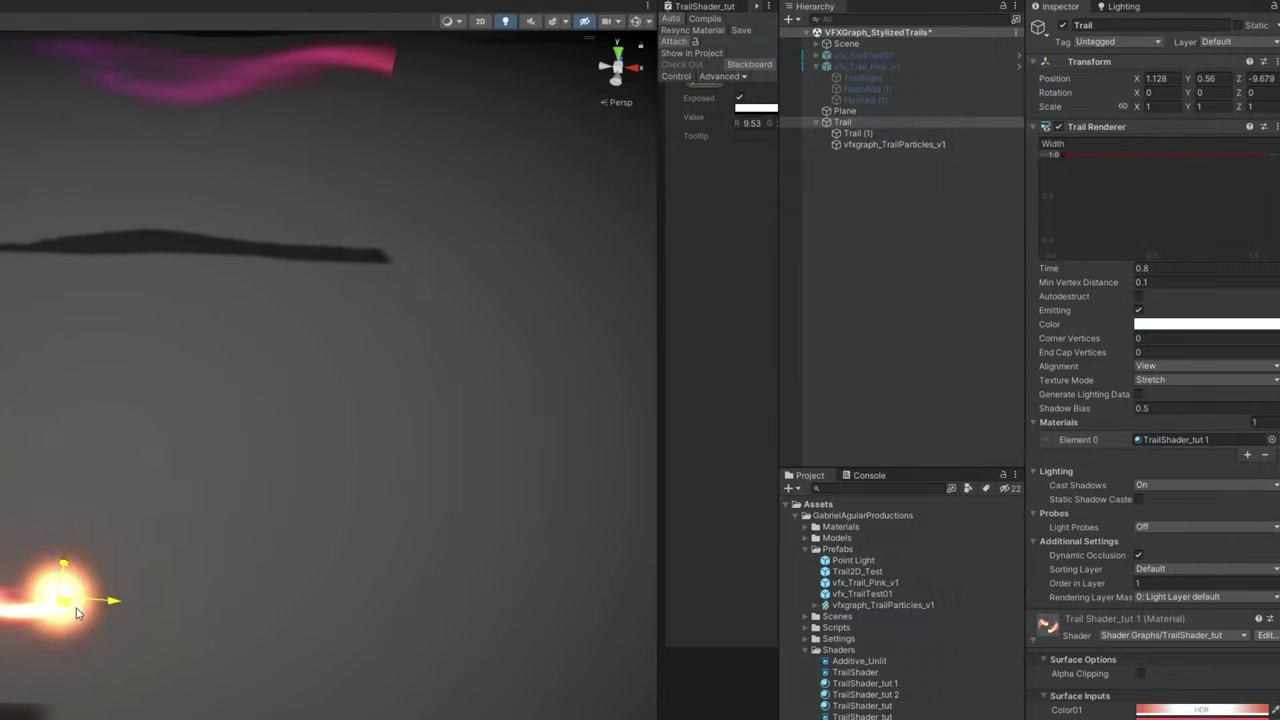
drag(77, 612, 211, 552)
Add a Point Light as a child of the Trail object
right_click(905, 125)
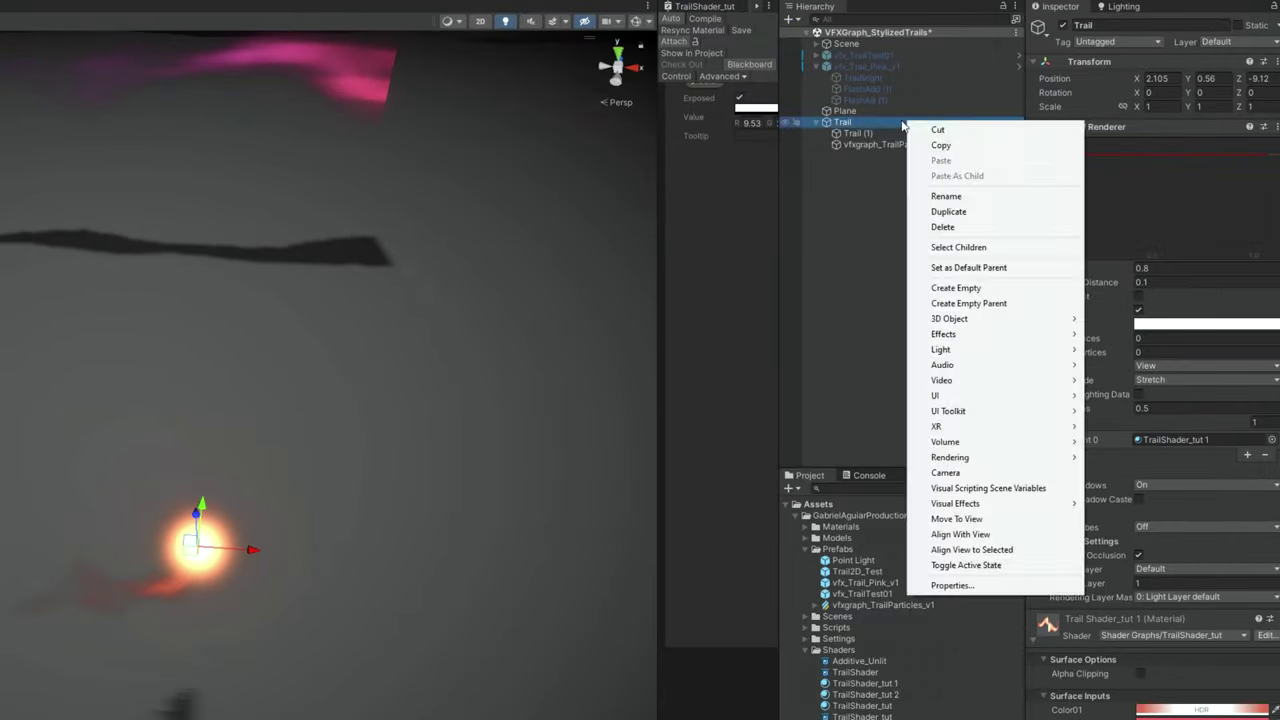
mouse_move(1078, 356)
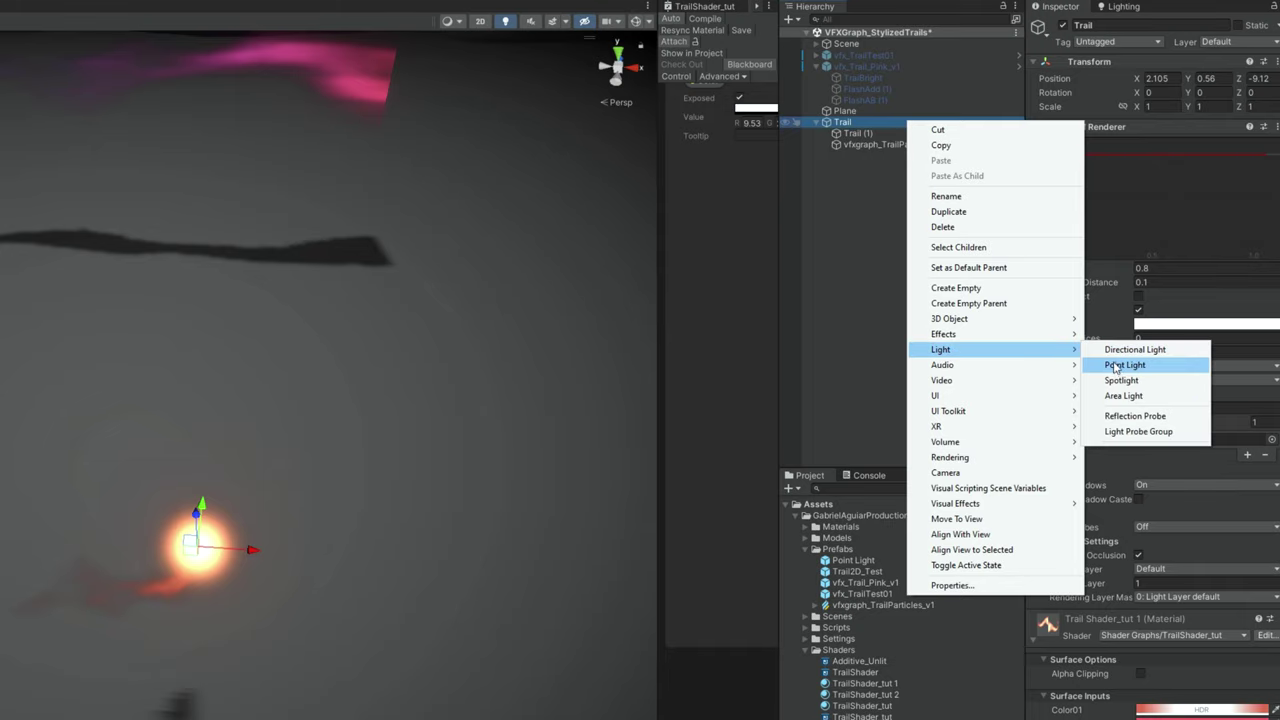
click(1115, 366)
Set the point light's color to orange FB6025 and its intensity to 2.5, checking it by moving the trail
click(1200, 218)
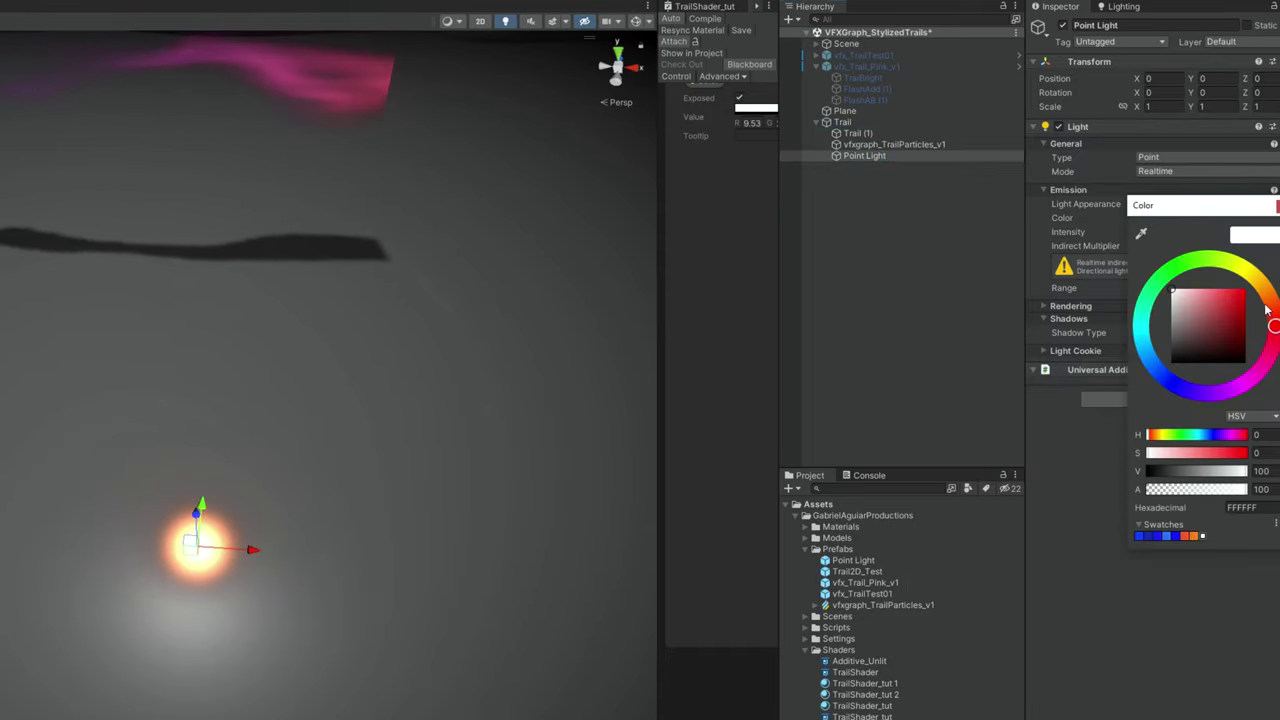
click(1268, 310)
click(1237, 295)
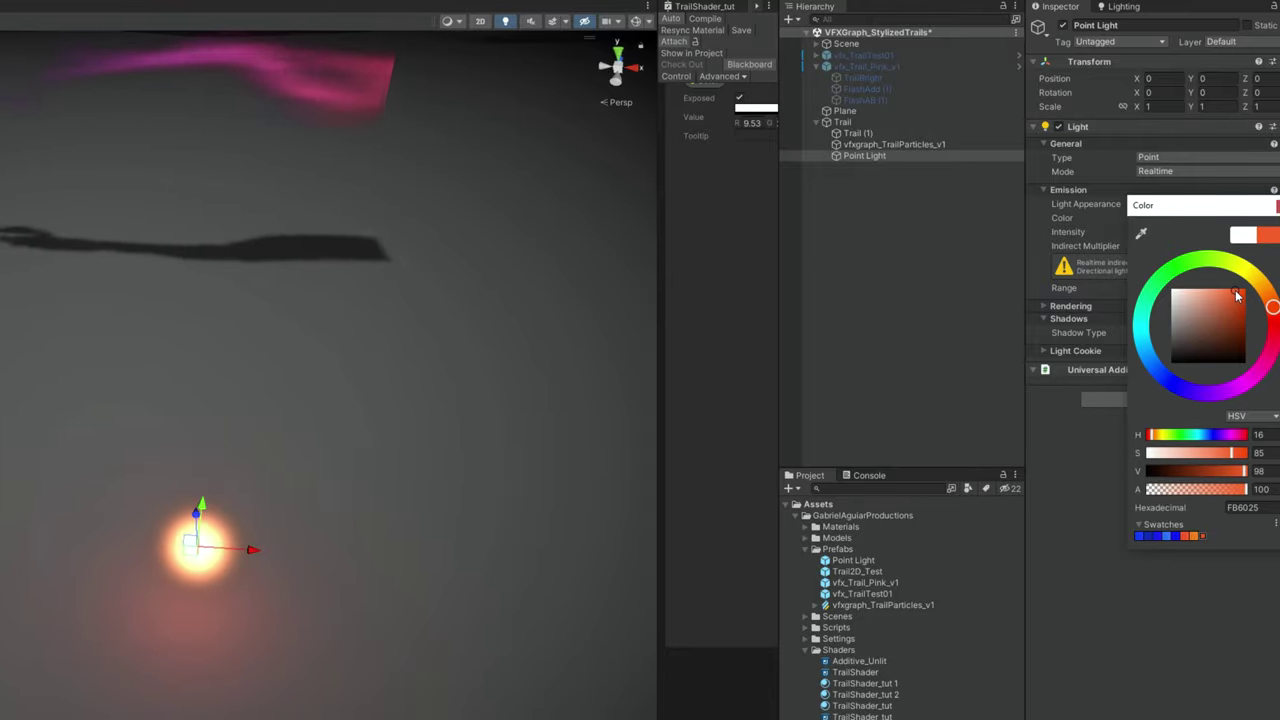
click(1120, 622)
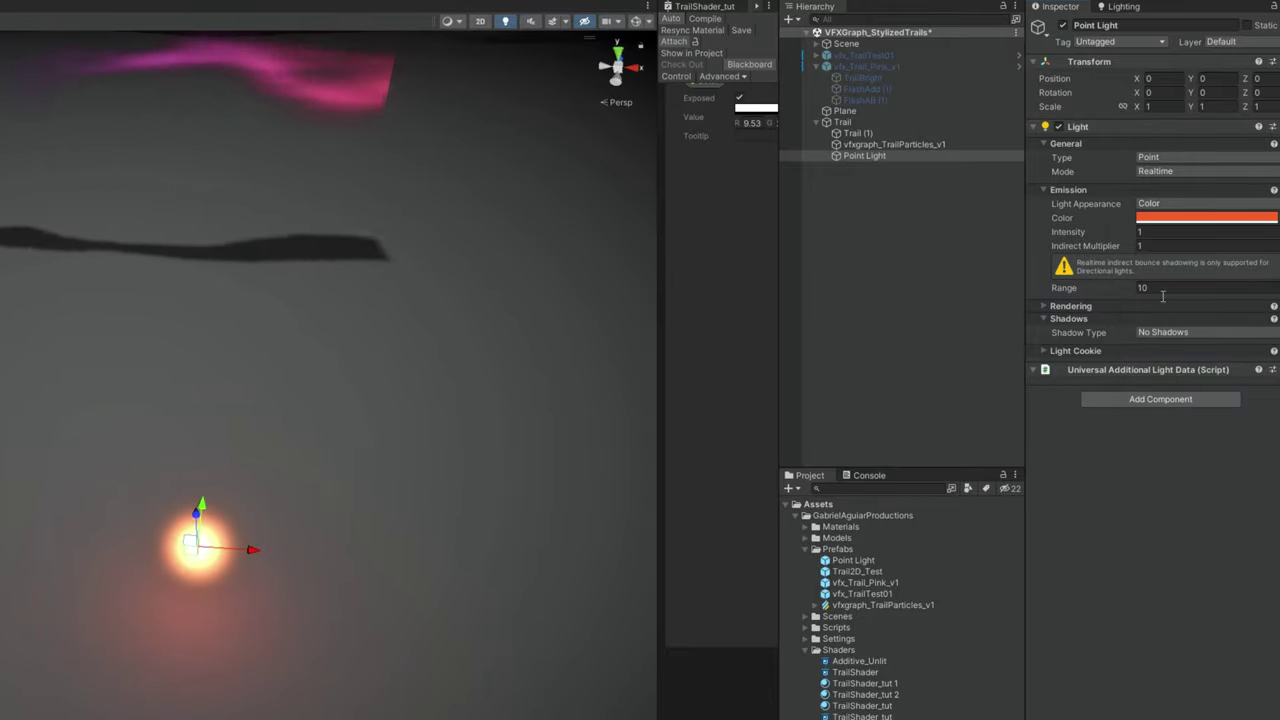
click(1162, 232)
text(2.5)
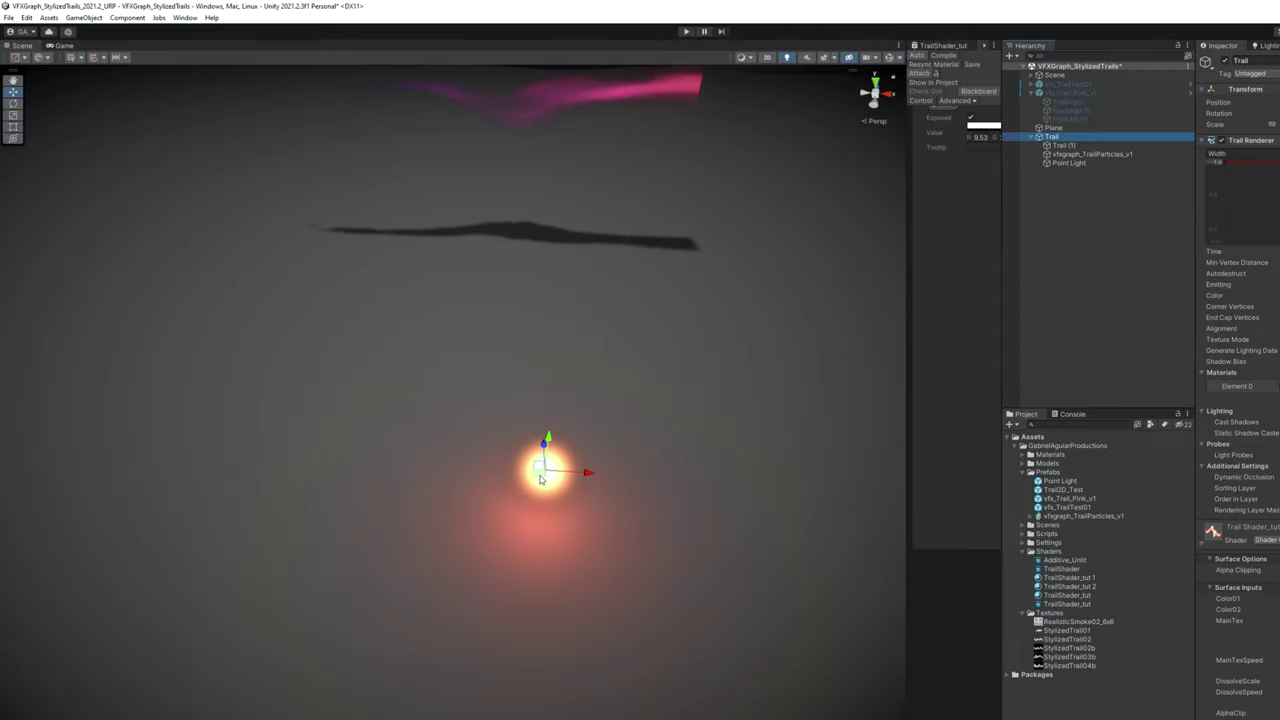
mouse_move(540, 479)
mouse_down()
mouse_move(591, 467)
mouse_move(680, 344)
mouse_move(565, 296)
mouse_move(355, 268)
mouse_move(160, 288)
mouse_move(260, 368)
mouse_move(532, 376)
mouse_move(685, 450)
mouse_move(243, 540)
mouse_move(280, 365)
mouse_move(460, 305)
mouse_move(674, 310)
mouse_move(694, 251)
mouse_move(457, 229)
mouse_move(286, 263)
mouse_move(200, 318)
mouse_move(243, 400)
mouse_move(423, 457)
mouse_up()
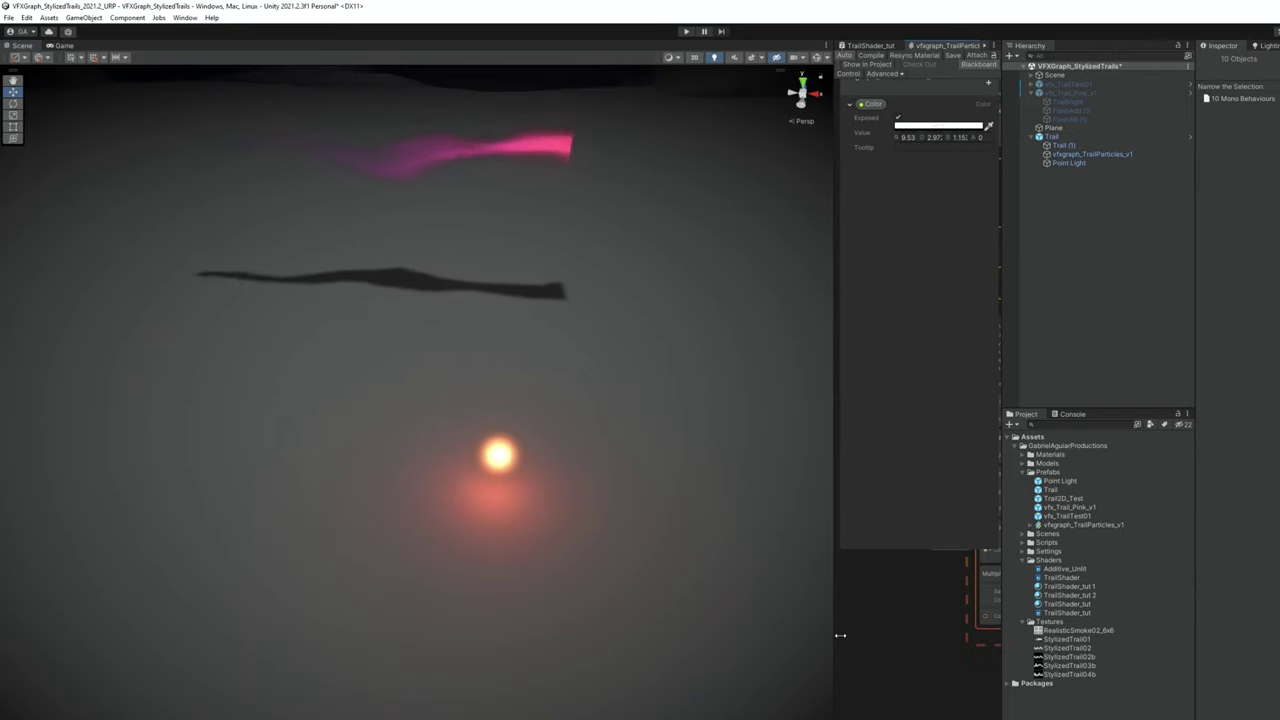
Duplicate the whole particle system, from Spawn to Output Particle Quad, and place the copy beside the original
drag(834, 628, 307, 637)
scroll(700, 660, down, 3)
middle_drag(729, 637, 785, 652)
drag(765, 715, 531, 165)
middle_drag(907, 219, 766, 216)
key(ctrl+d)
drag(655, 177, 786, 172)
scroll(860, 204, up, 5)
middle_drag(932, 394, 914, 323)
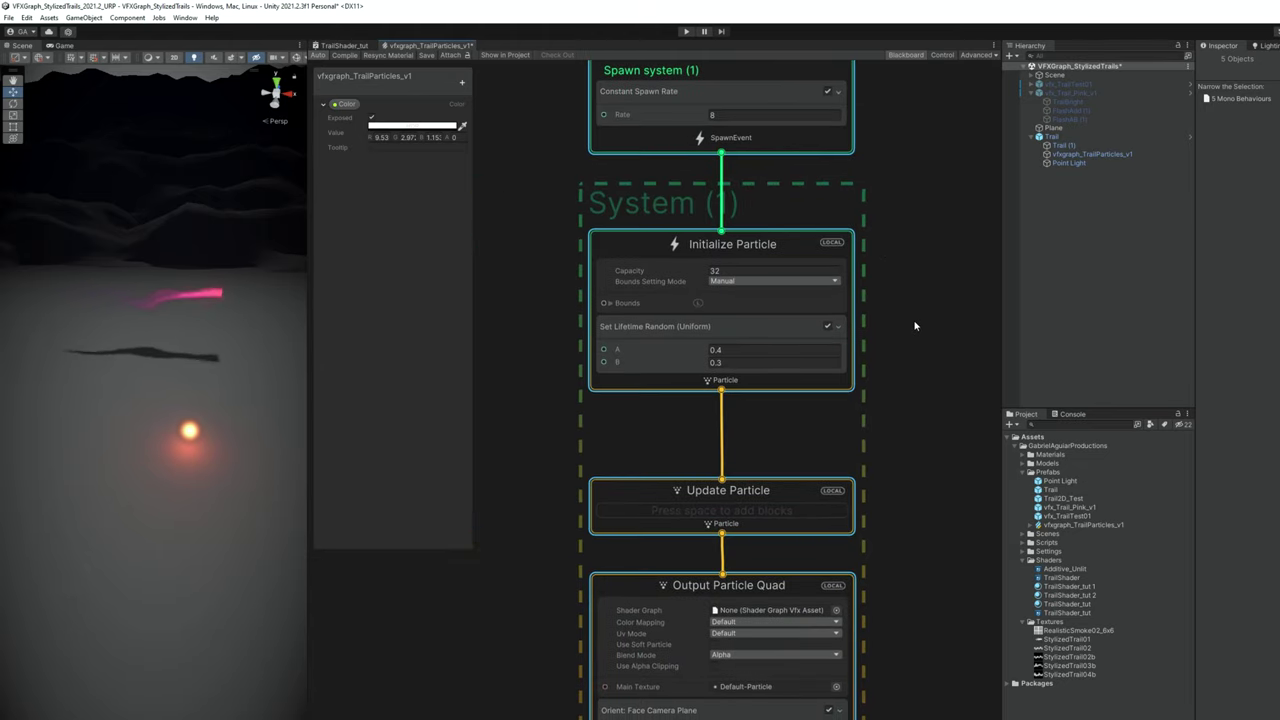
click(914, 323)
Add a Set Position (Shape: Arc Sphere) block above the random lifetime block in the duplicated Initialize Particle
click(665, 356)
key(space)
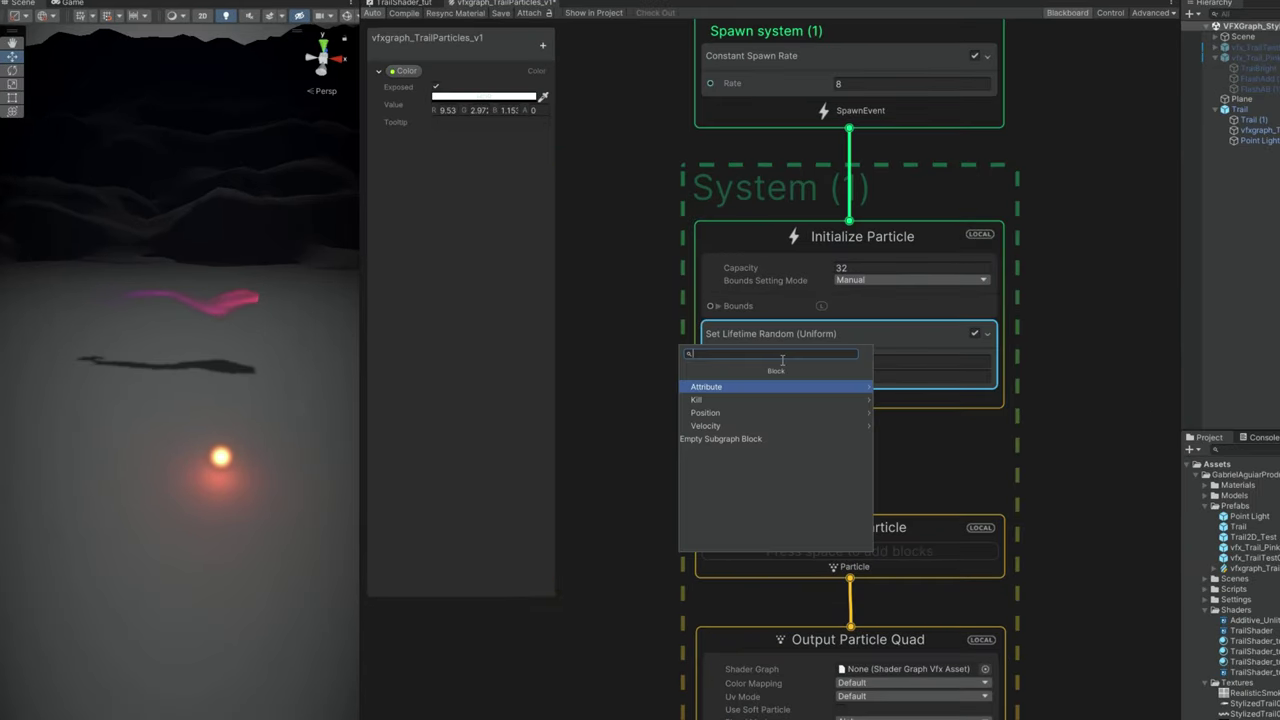
text(set sphg)
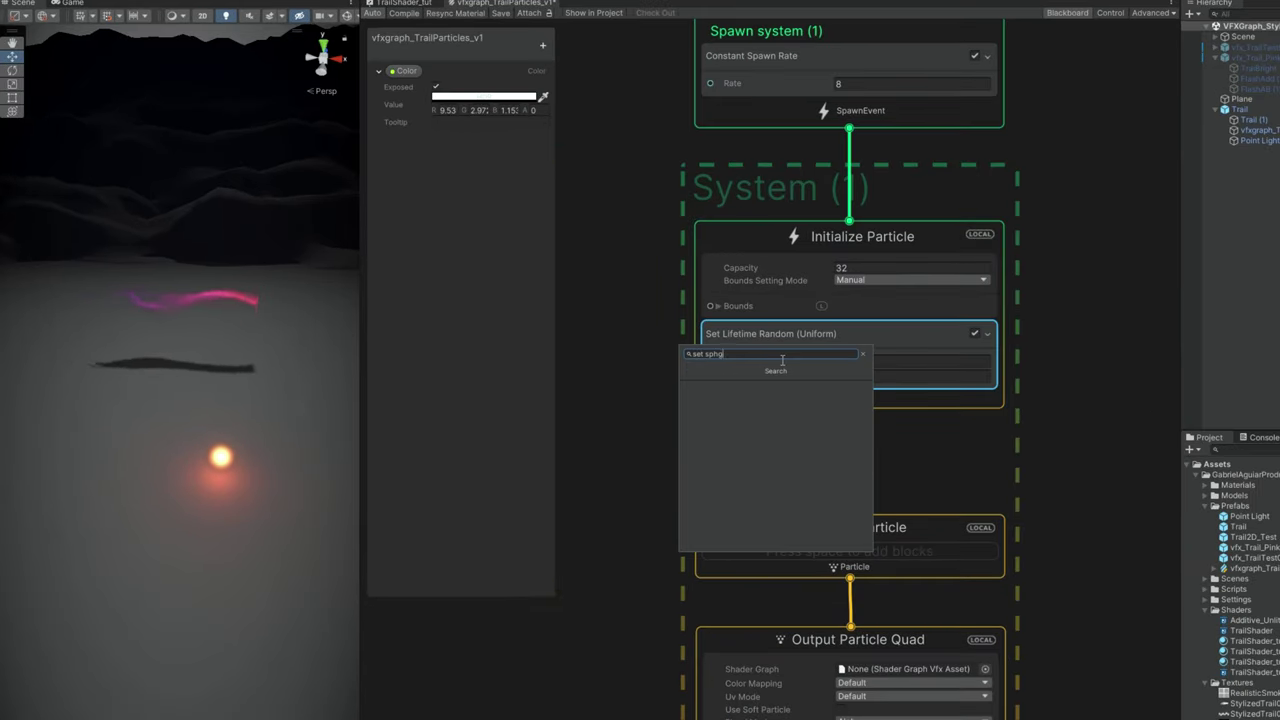
click(760, 404)
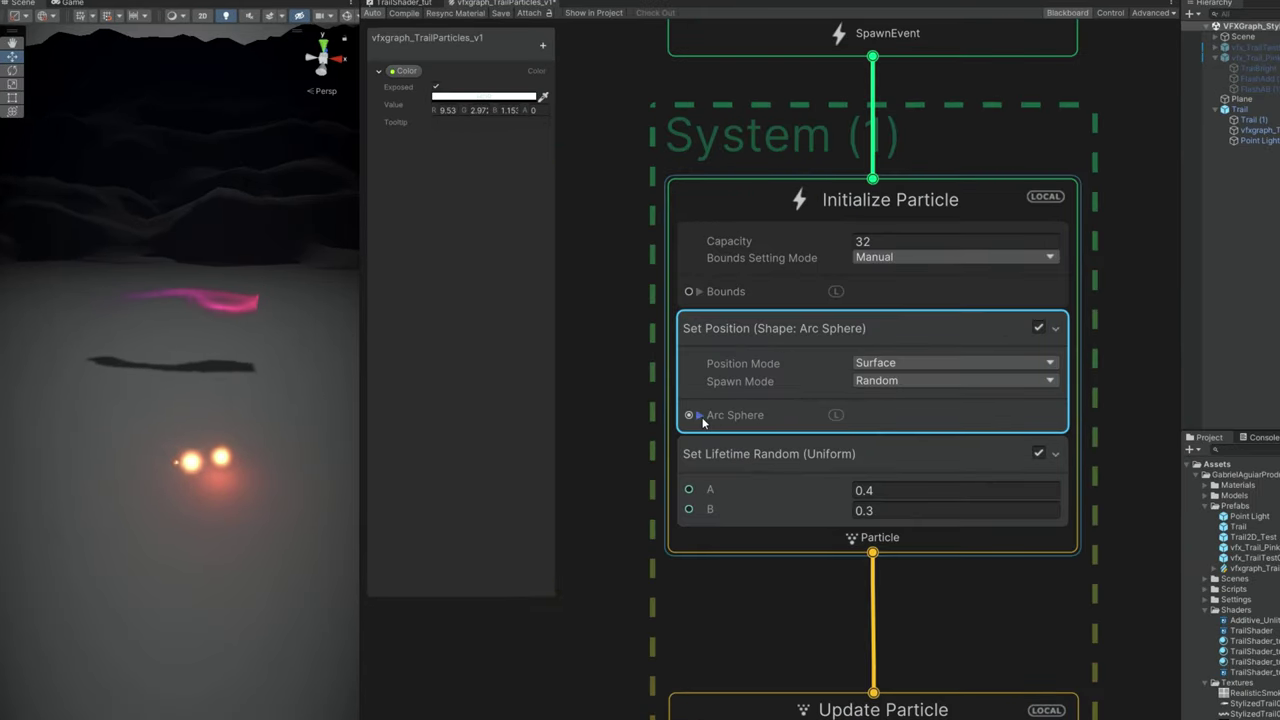
Set the arc sphere's radius to 0.1, and give the duplicated system a capacity of 1000 and spawn rate of 32
click(700, 416)
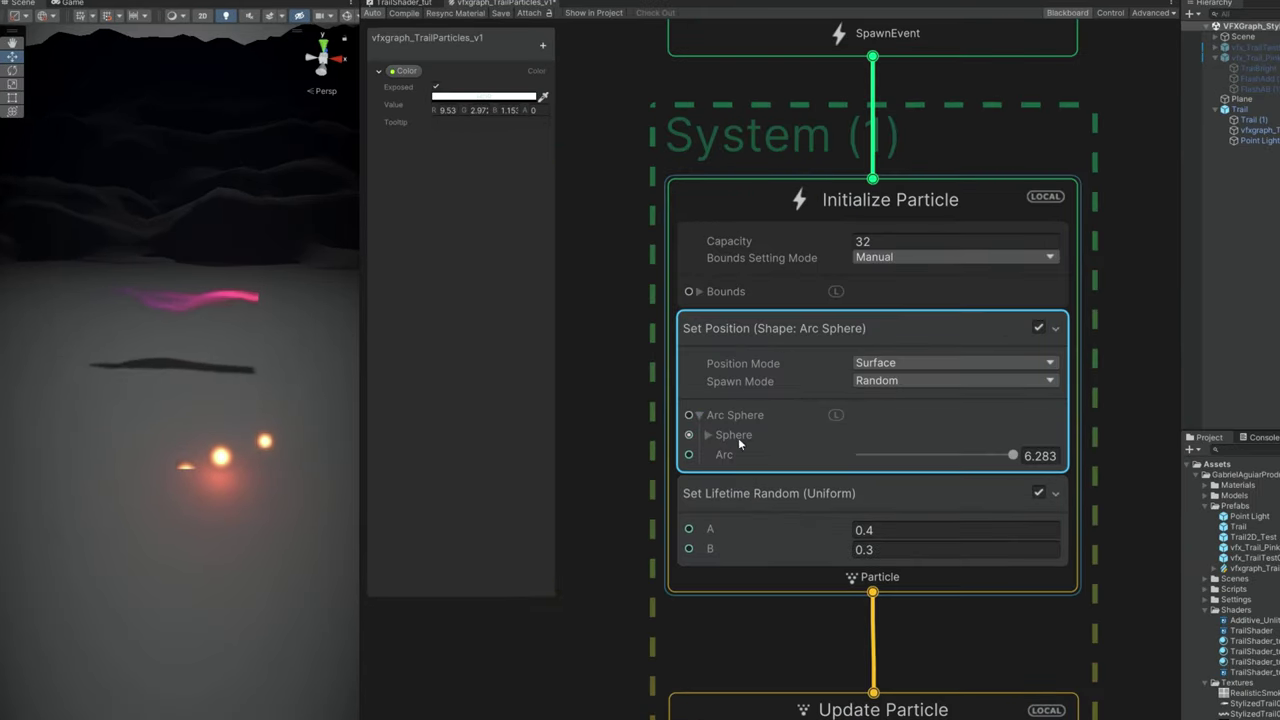
click(709, 437)
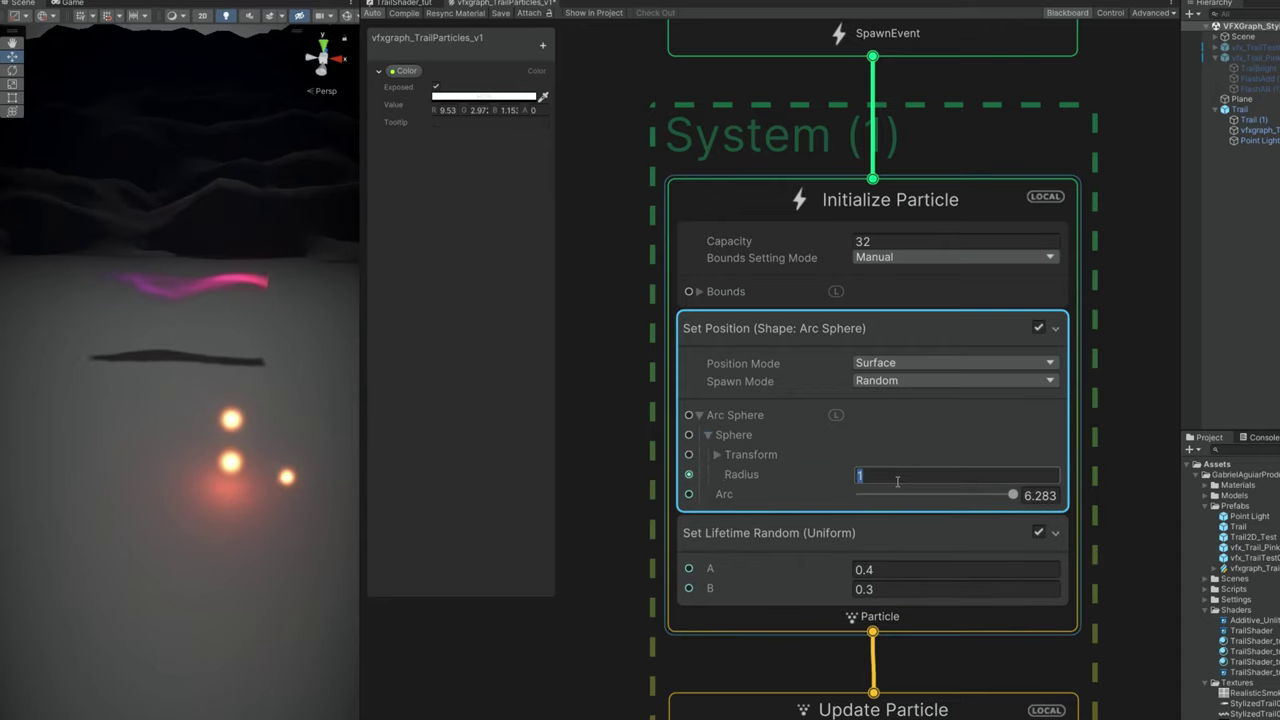
scroll(750, 335, down, 4)
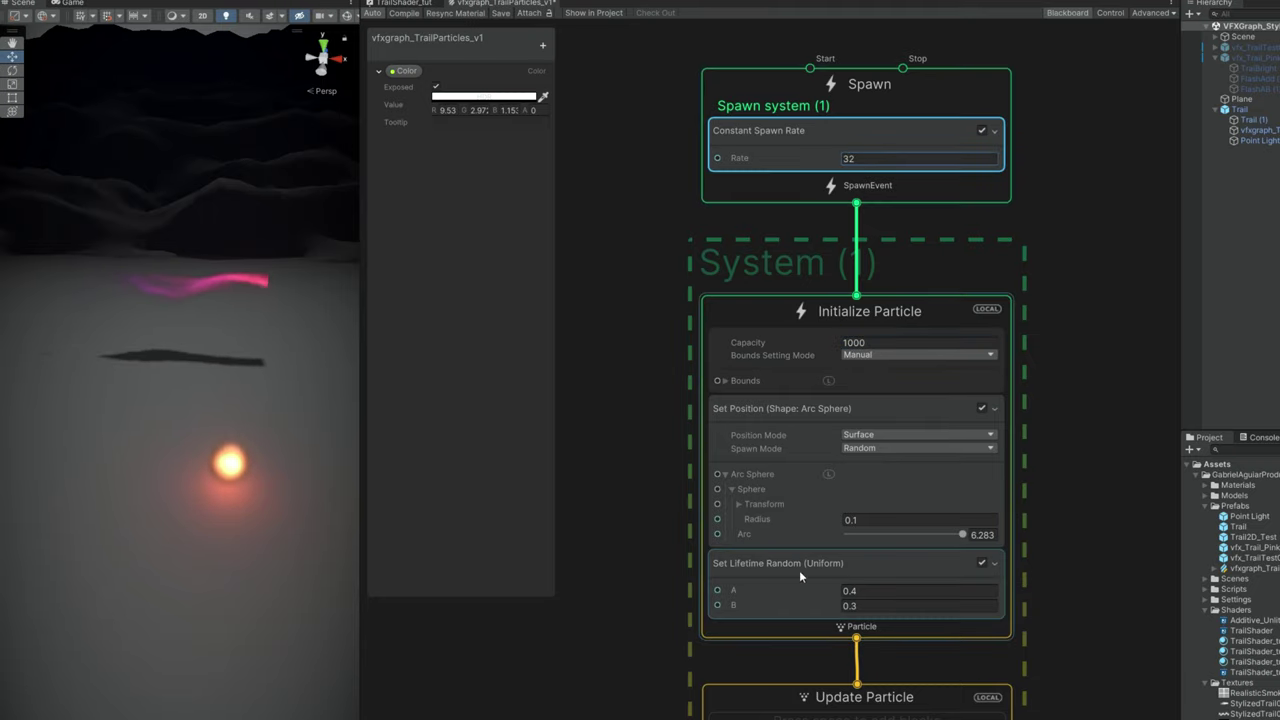
Add a Turbulence block with intensity 10 and frequency 2 to the duplicated system's Update Particle
middle_drag(781, 638, 778, 228)
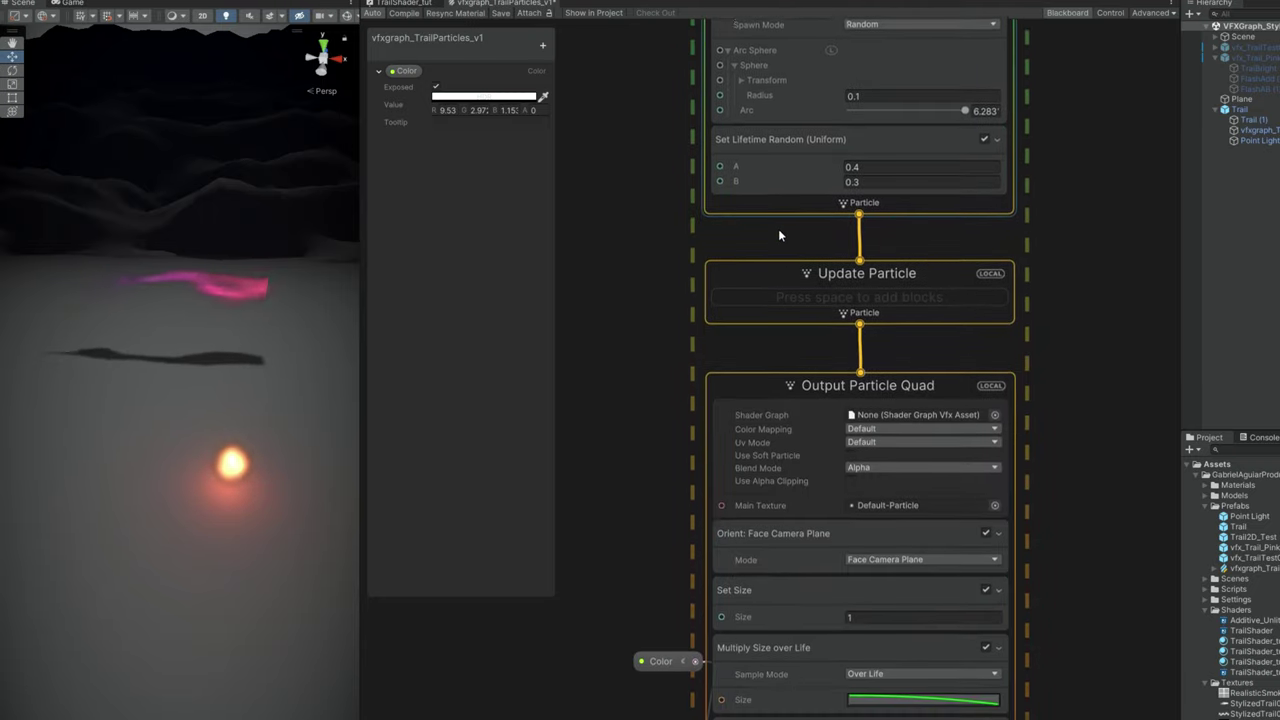
click(759, 285)
key(space)
text(turn)
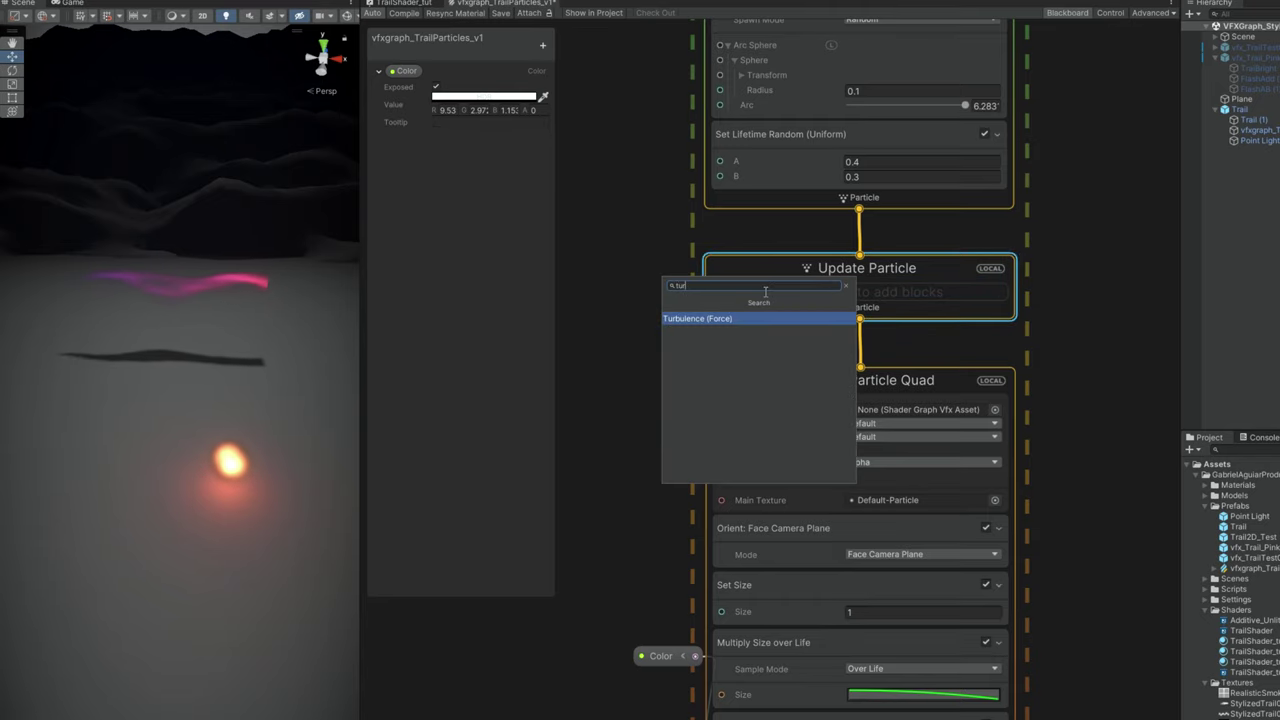
key(Return)
text(10)
scroll(865, 383, up, 3)
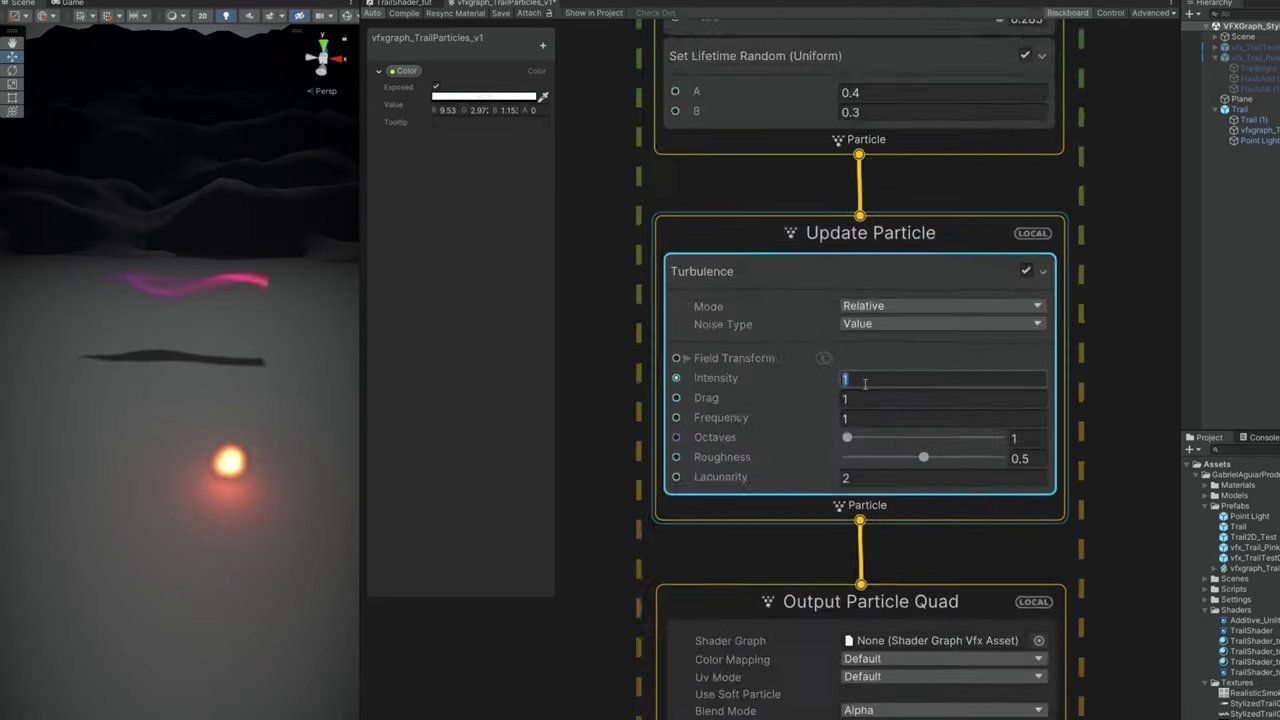
key(Tab)
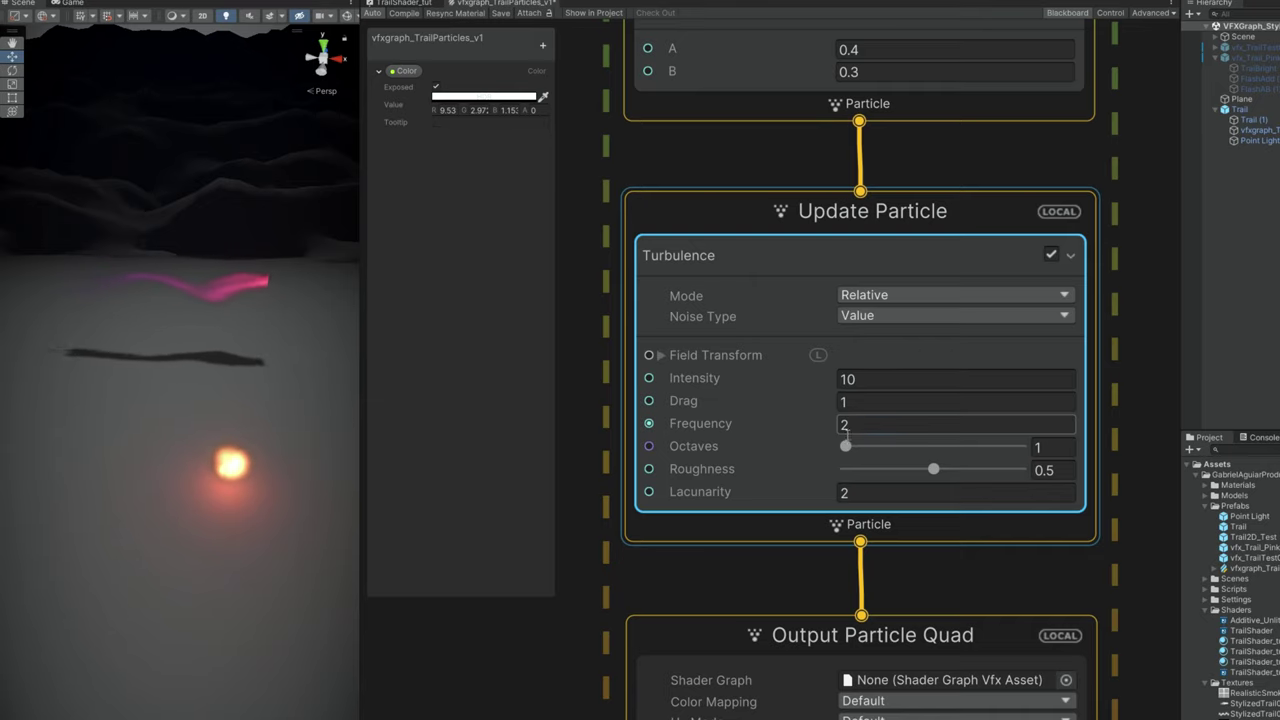
Switch the duplicated output's Set Size block to Uniform random, ranging from 0.05 to 0.25
scroll(784, 497, down, 1)
middle_drag(772, 543, 762, 214)
scroll(769, 340, down, 2)
click(798, 508)
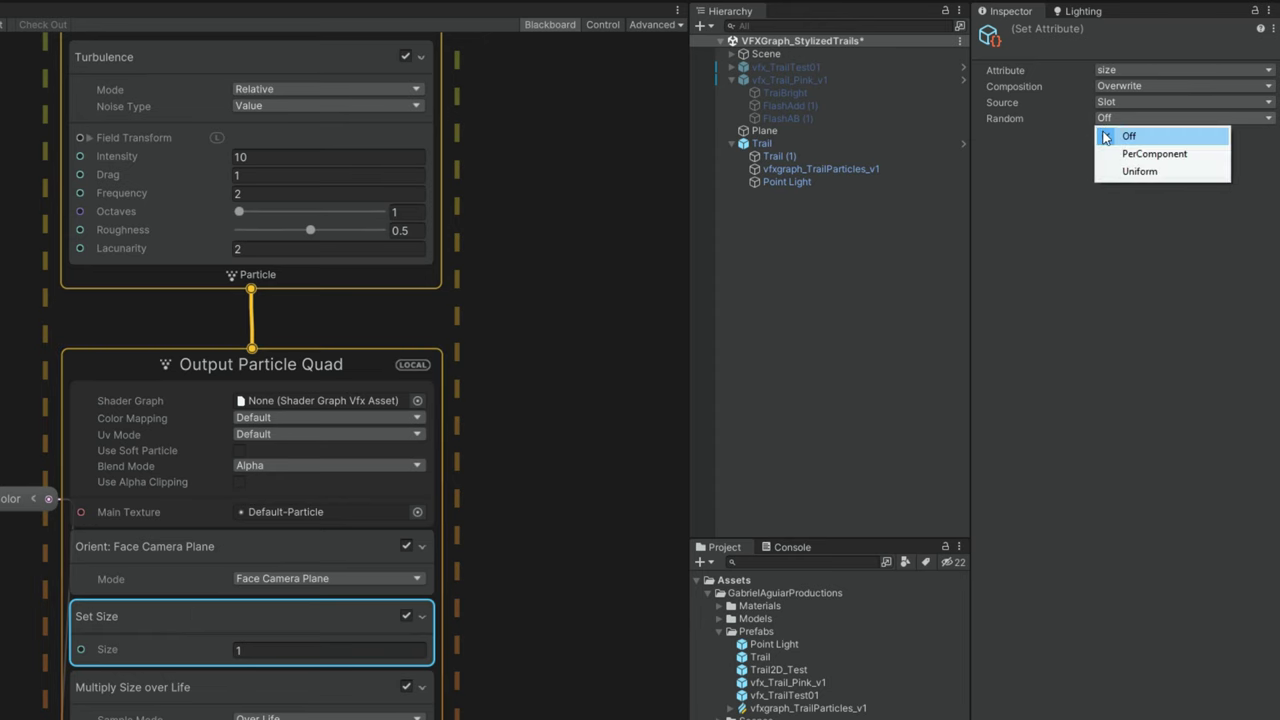
click(1126, 184)
click(258, 655)
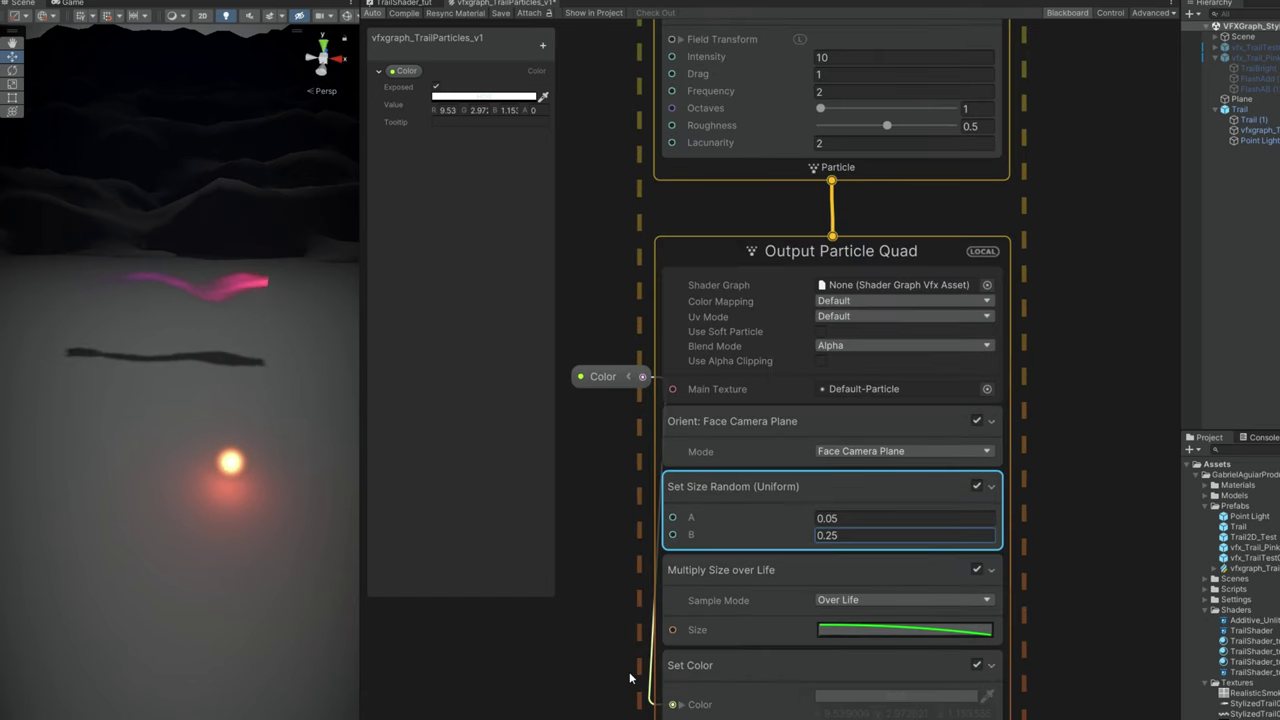
Delete the Color node feeding the duplicated system's Set Color block and create a second Color property on the blackboard
middle_drag(628, 680, 723, 546)
key(Delete)
click(543, 45)
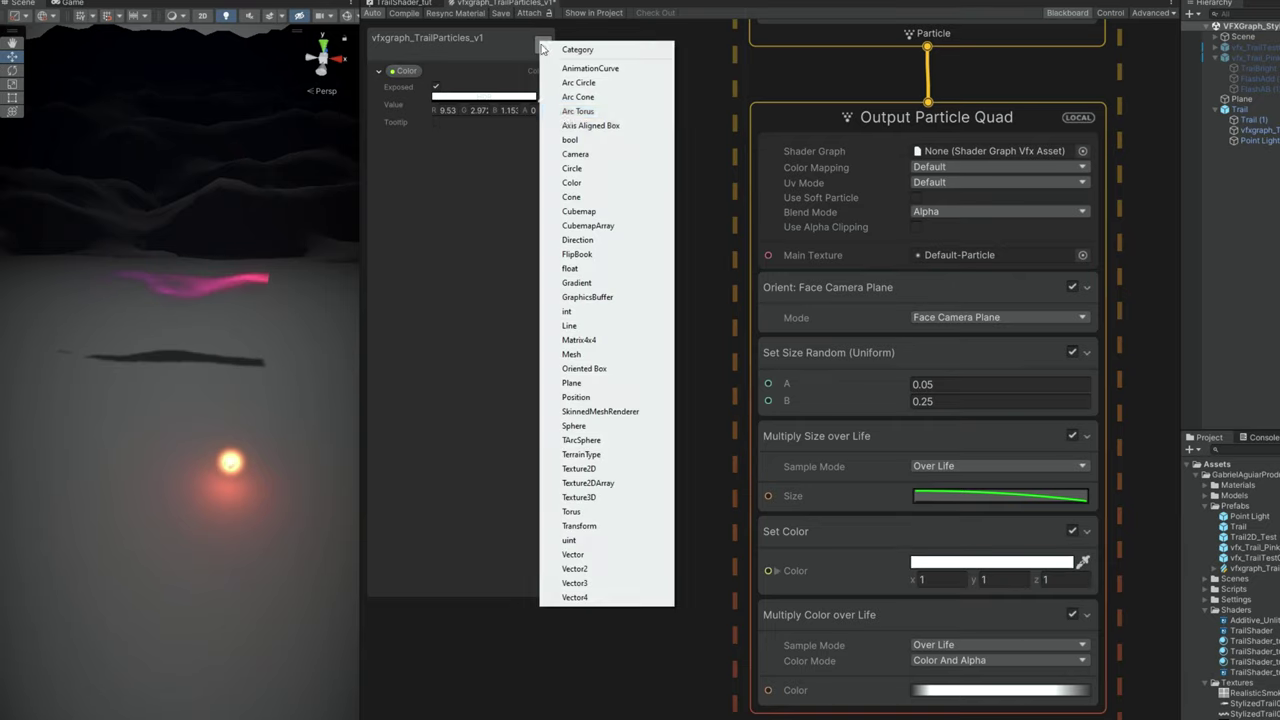
click(571, 183)
Set the new color property to a red-orange HDR color (H 4, S 88, V 89) with intensity 7.1 and alpha 1
click(378, 142)
click(465, 167)
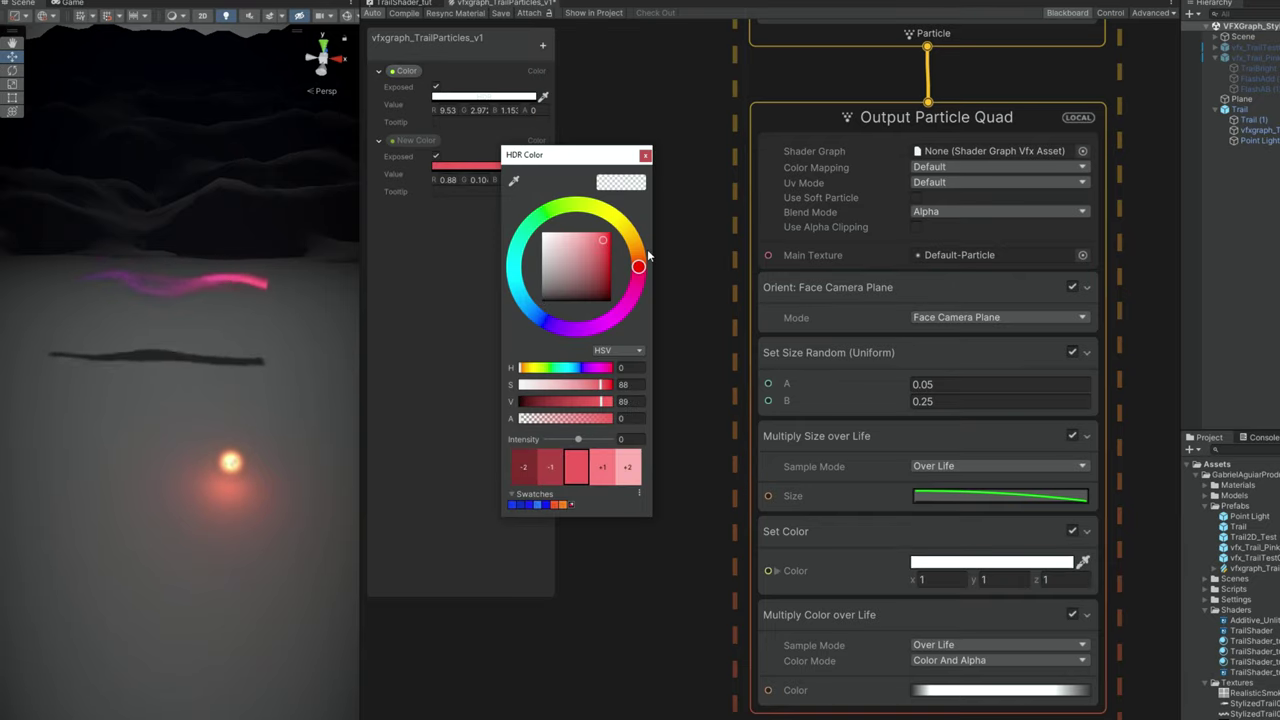
drag(648, 256, 640, 249)
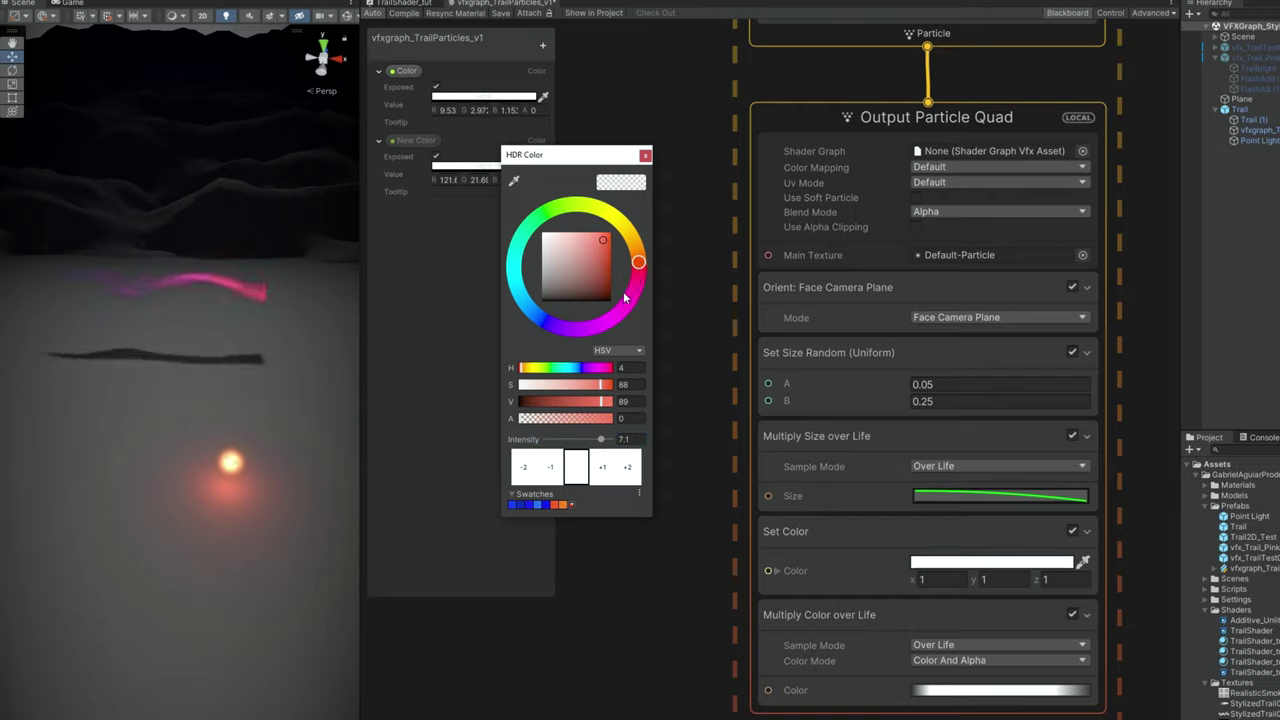
click(645, 157)
Rename the new color property ParticlesColor and connect it to the duplicated system's Set Color block
double_click(421, 142)
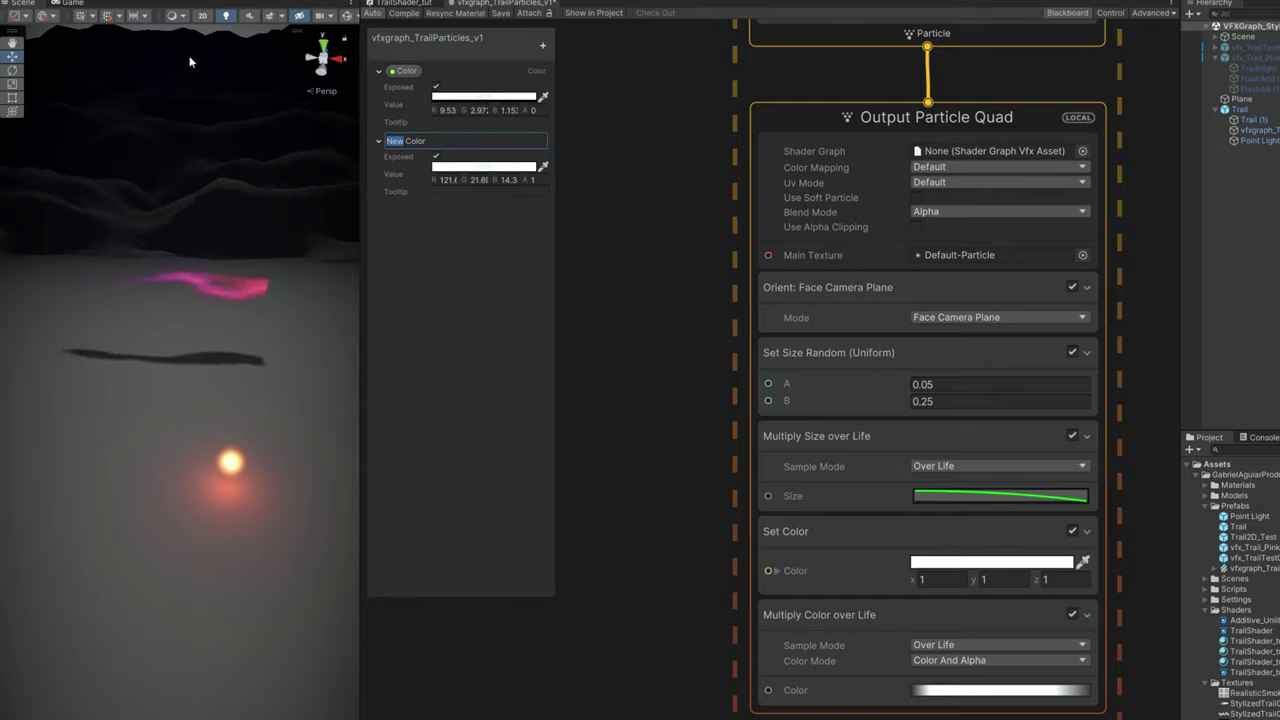
text(Particles)
key(Return)
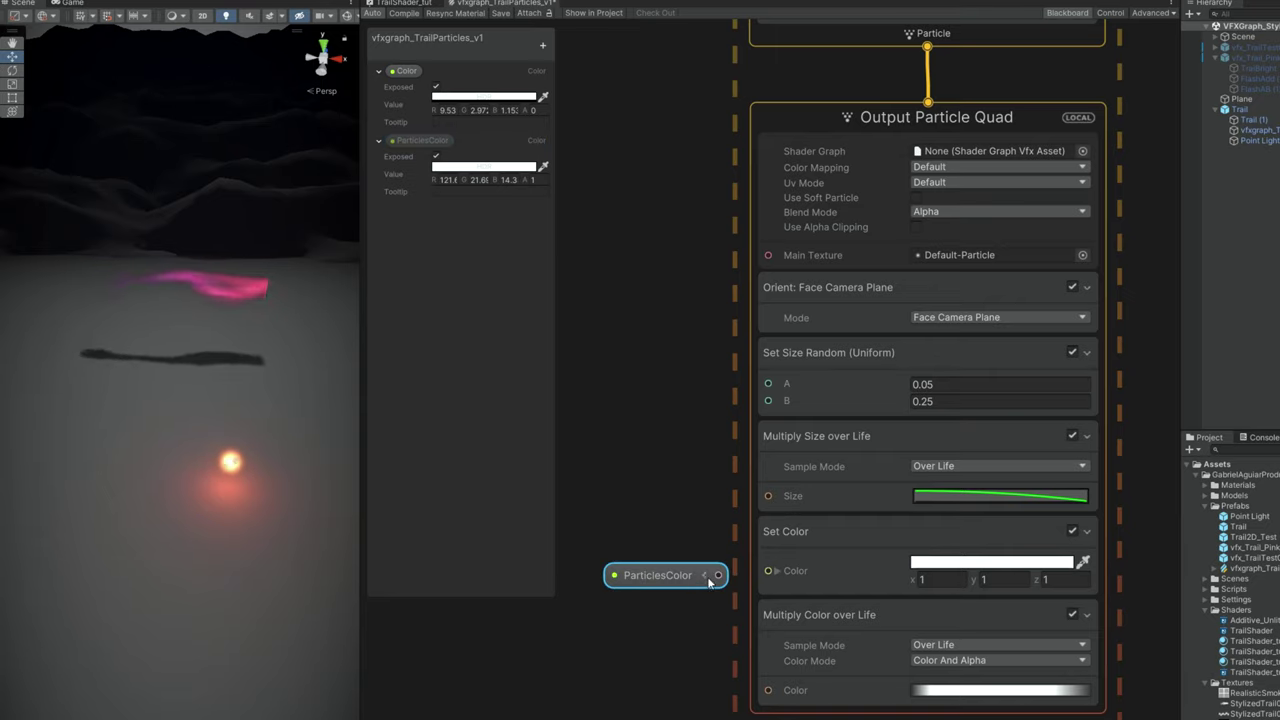
drag(716, 575, 768, 571)
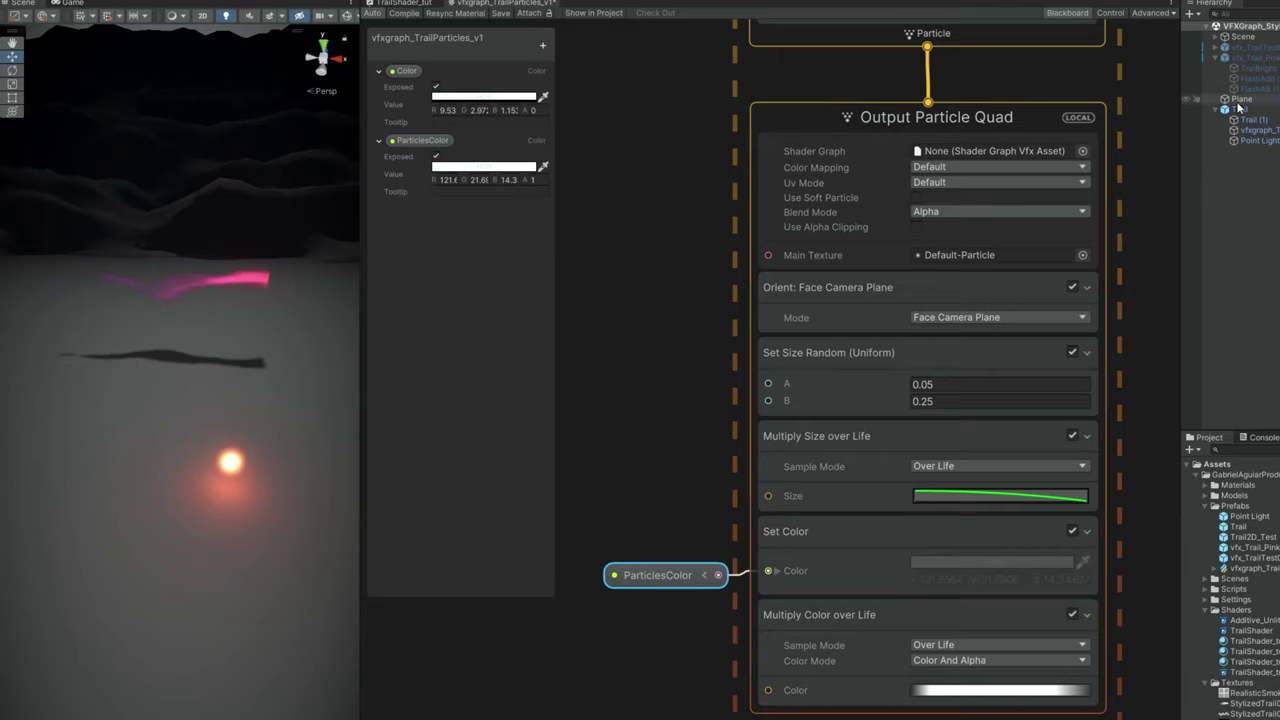
Move the trail in an enlarged scene view to preview the small particles, and return to the particle graph
drag(362, 636, 866, 636)
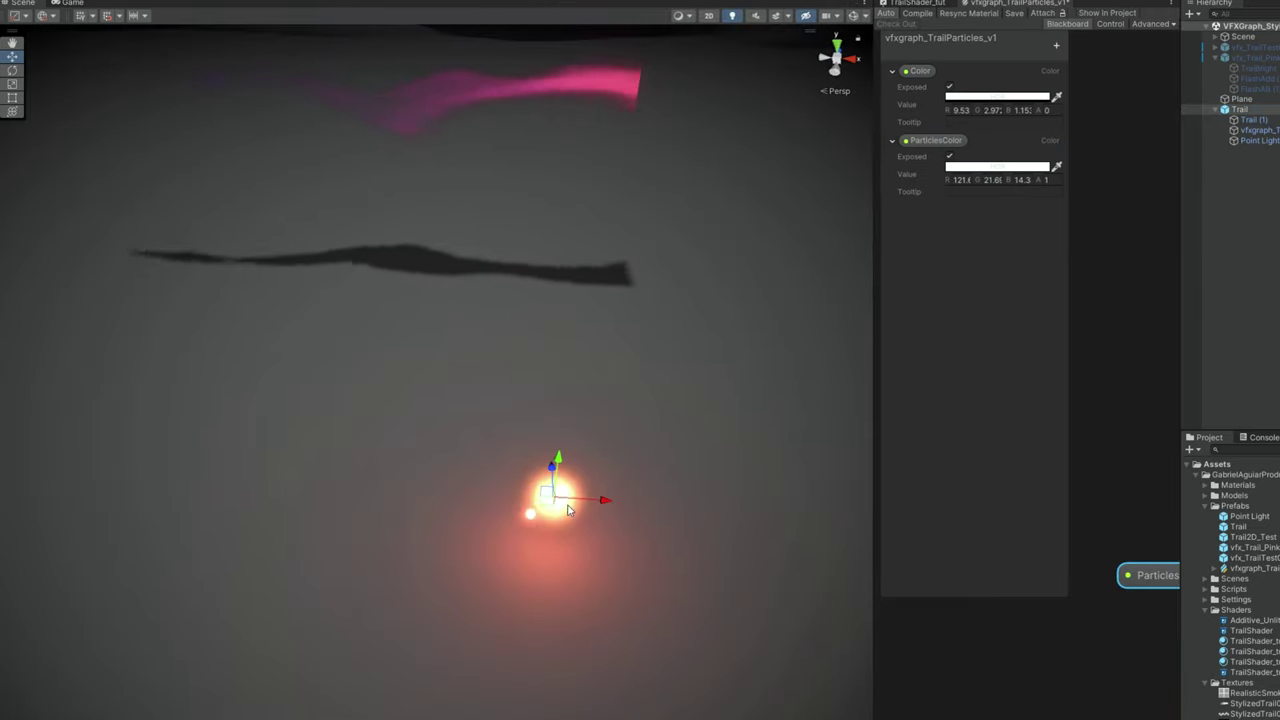
mouse_move(551, 500)
mouse_down()
mouse_move(216, 370)
mouse_move(277, 600)
mouse_move(520, 537)
mouse_up()
drag(879, 618, 160, 618)
scroll(505, 440, up, 10)
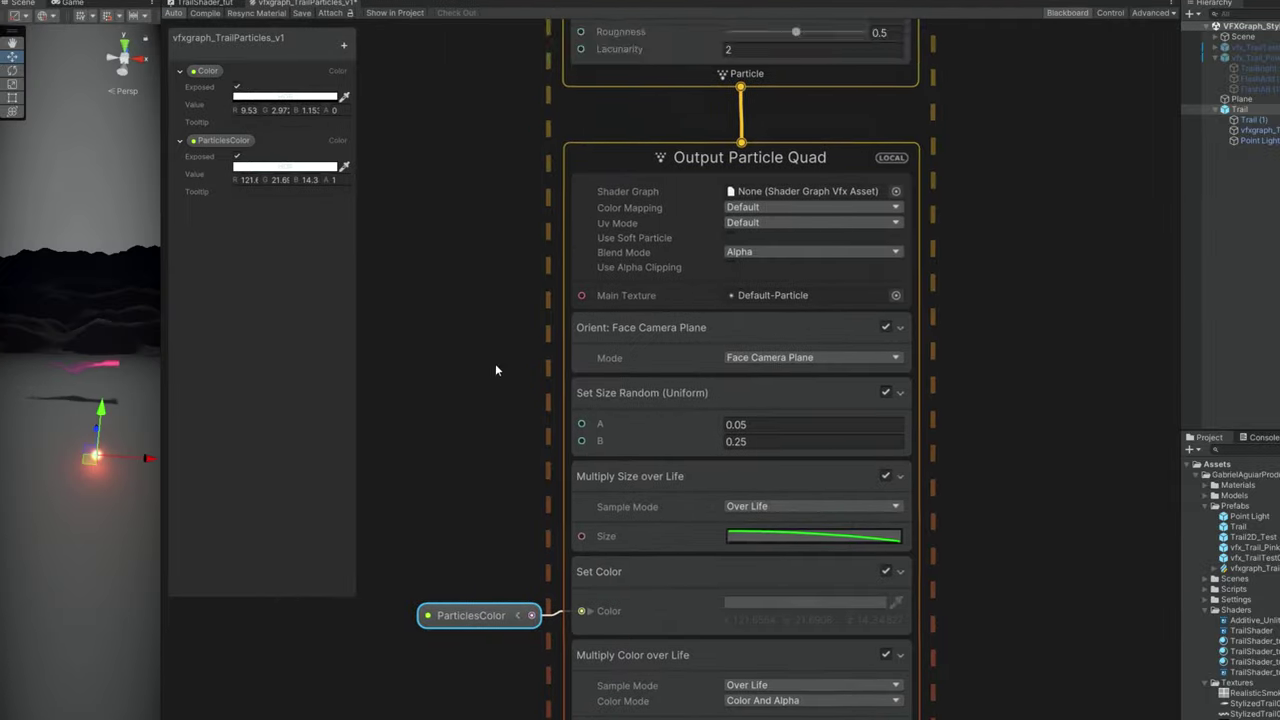